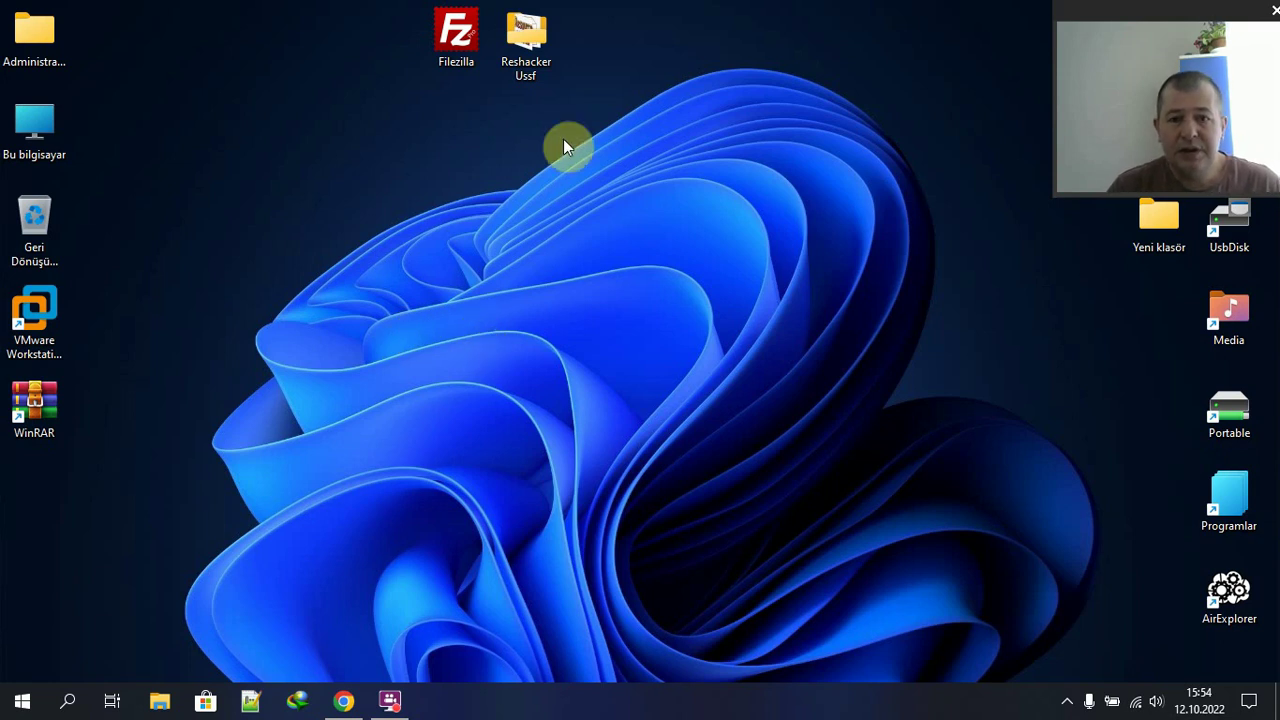
# - Open the Reshacker Ussf desktop folder, check its ussf and ResourceHacker applications, and close the folder
pyautogui.doubleClick(531, 67)
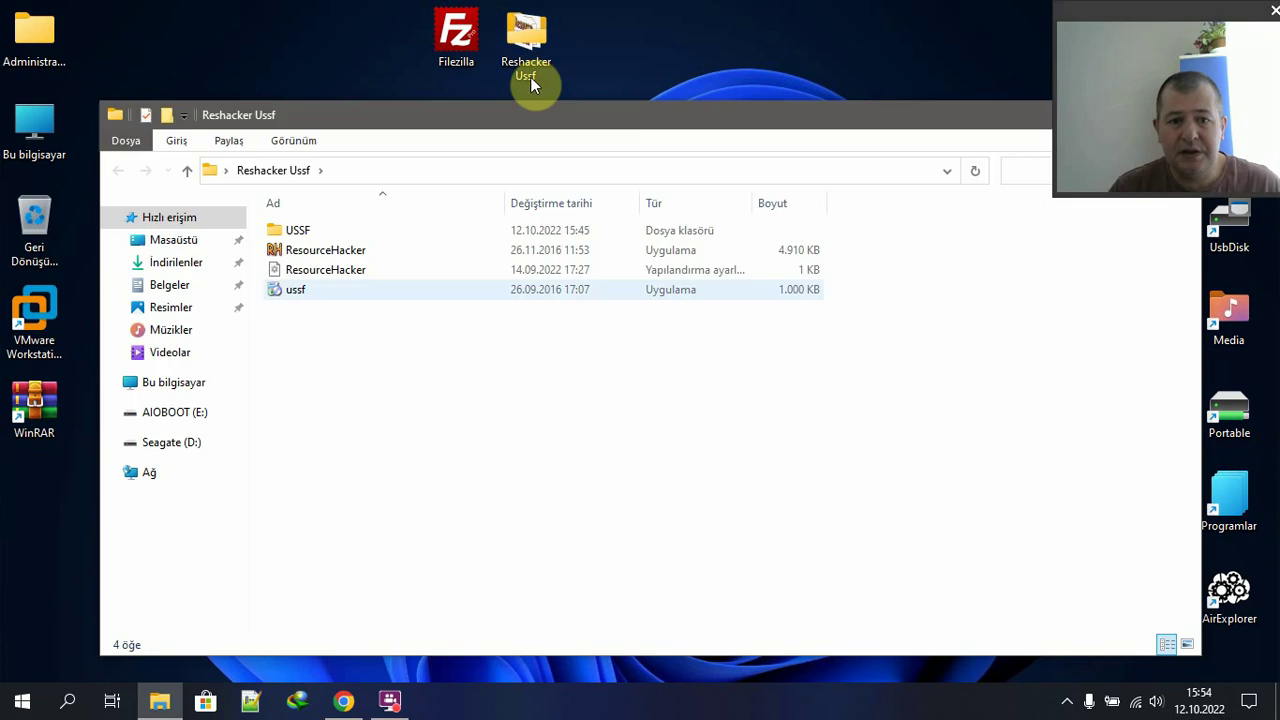
pyautogui.click(296, 303)
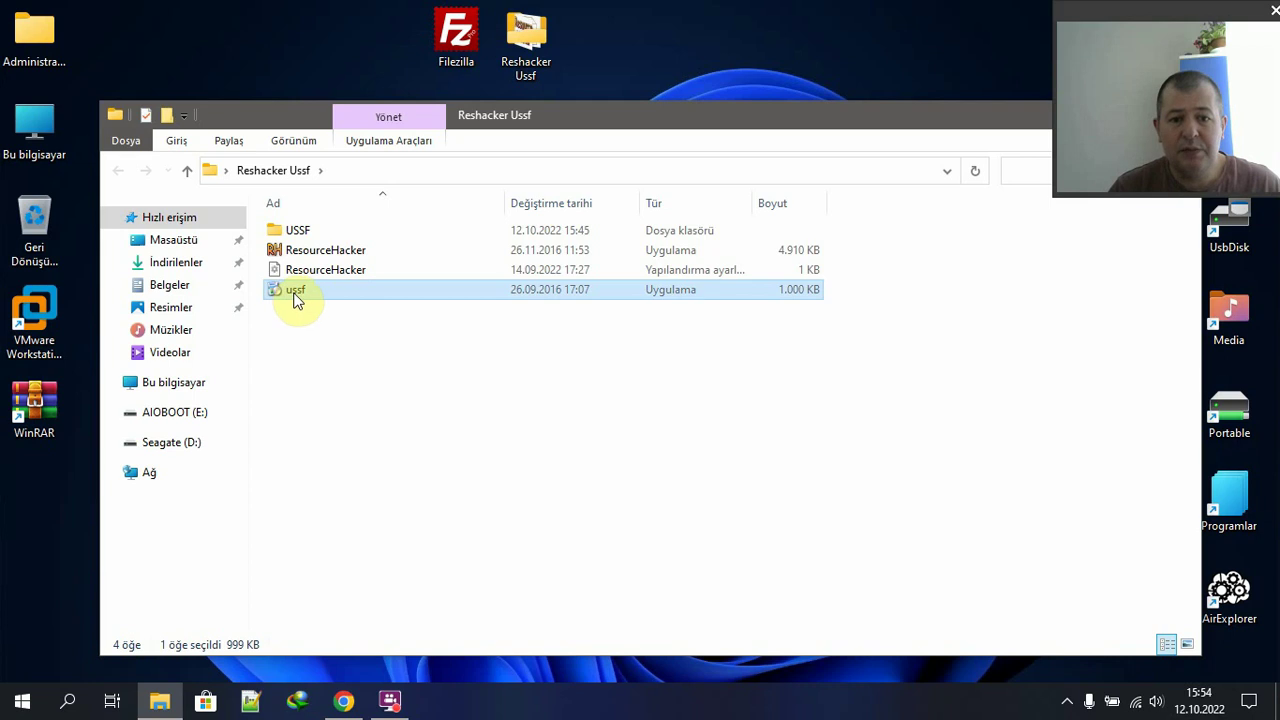
pyautogui.moveTo(296, 302)
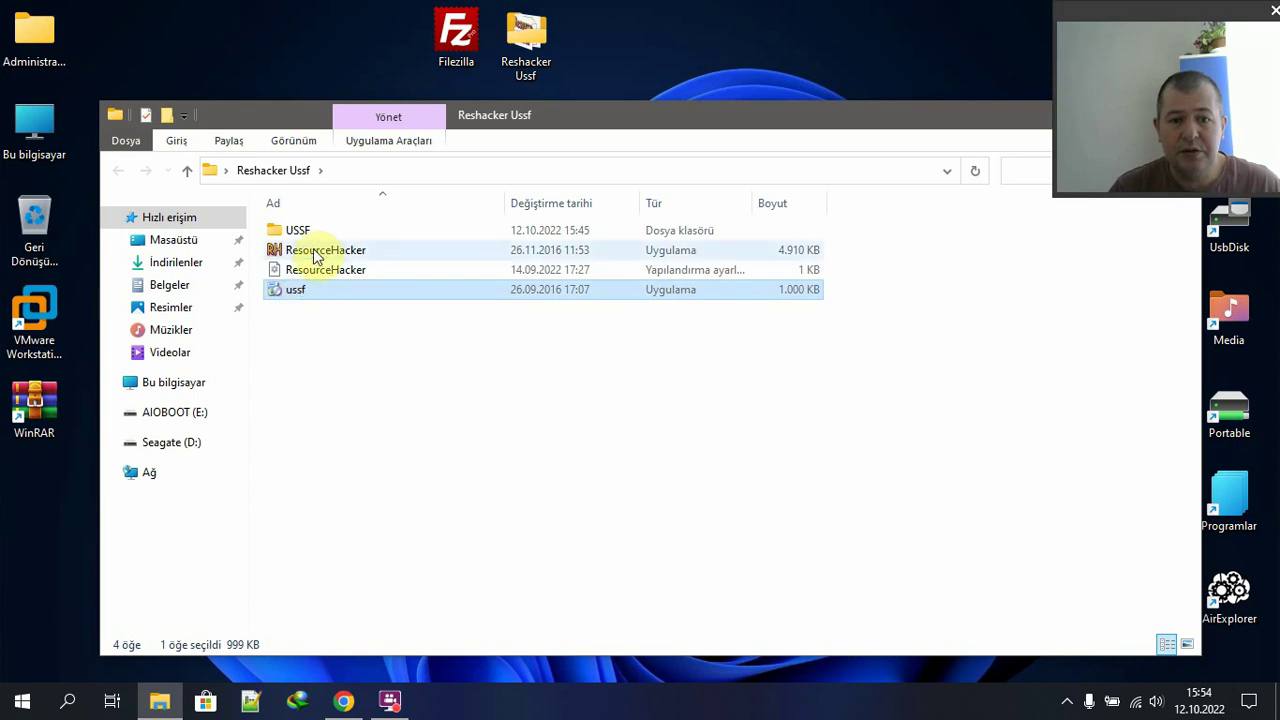
pyautogui.click(317, 254)
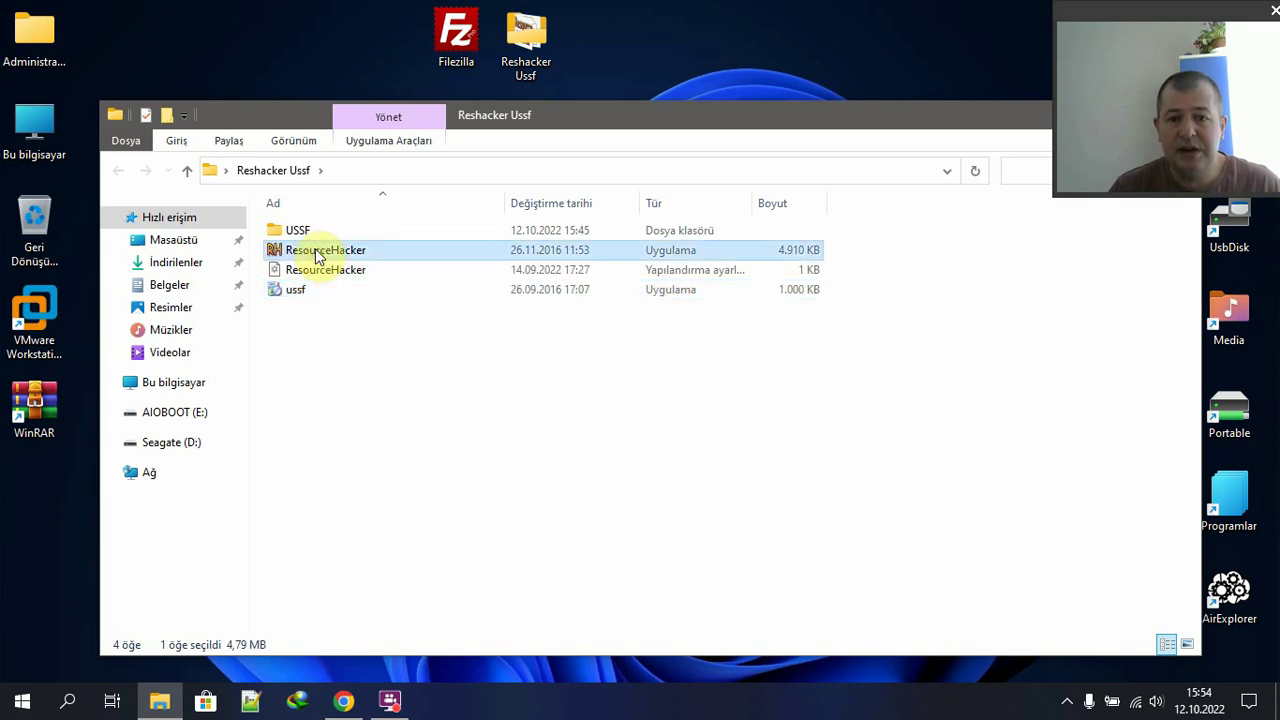
pyautogui.moveTo(806, 131); pyautogui.dragTo(698, 230)
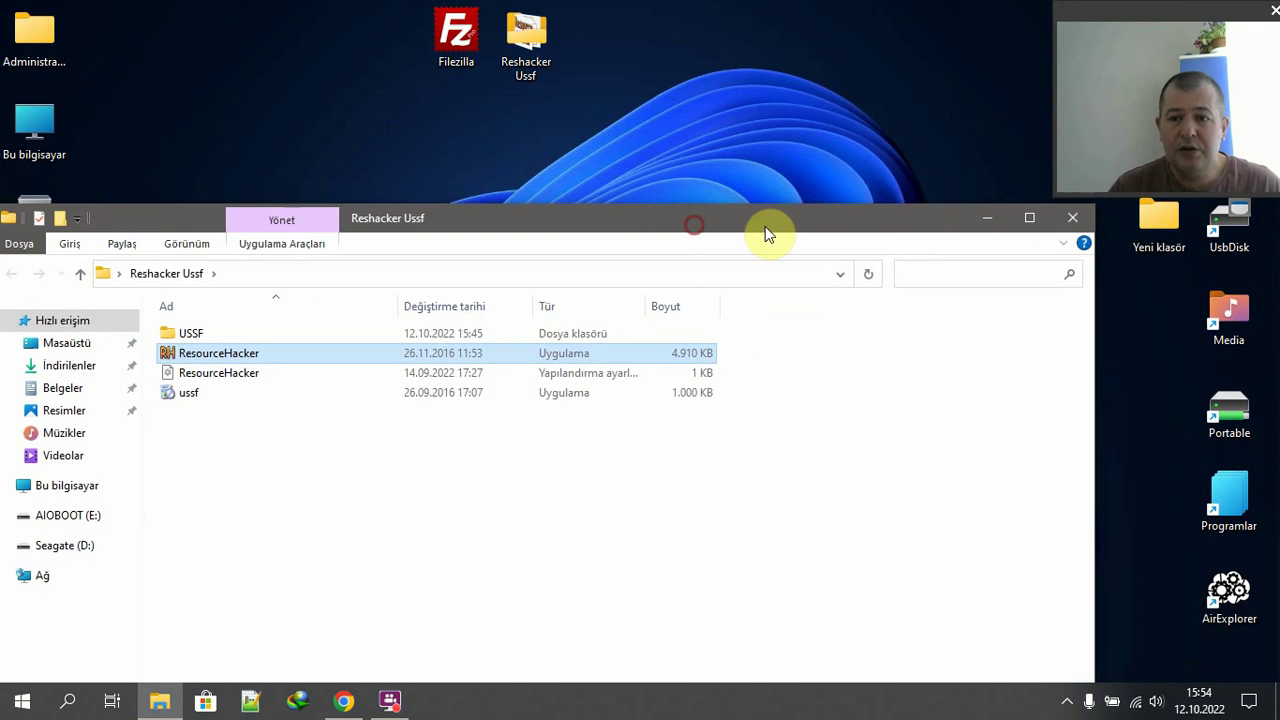
pyautogui.click(1072, 217)
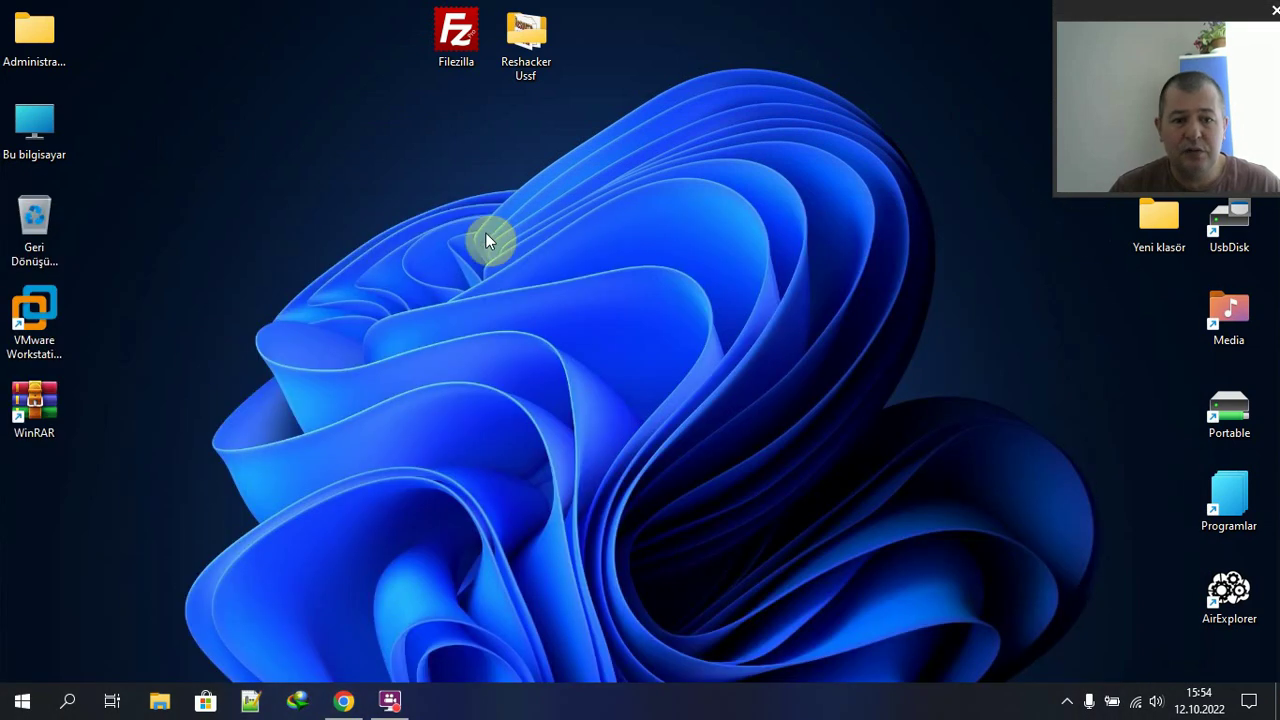
# - Switch to Chrome, search Google for winrar, view the official WinRAR download page, and minimise the browser
pyautogui.click(343, 700)
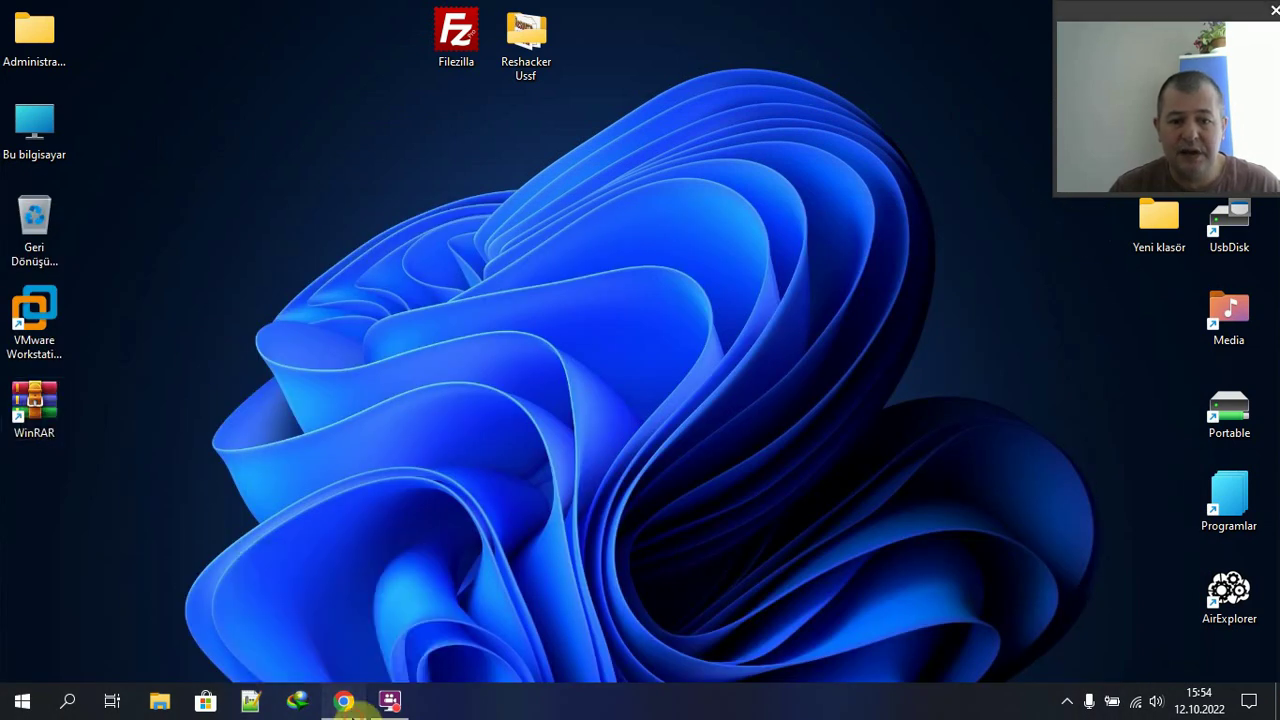
pyautogui.click(468, 387)
pyautogui.write('winrar')
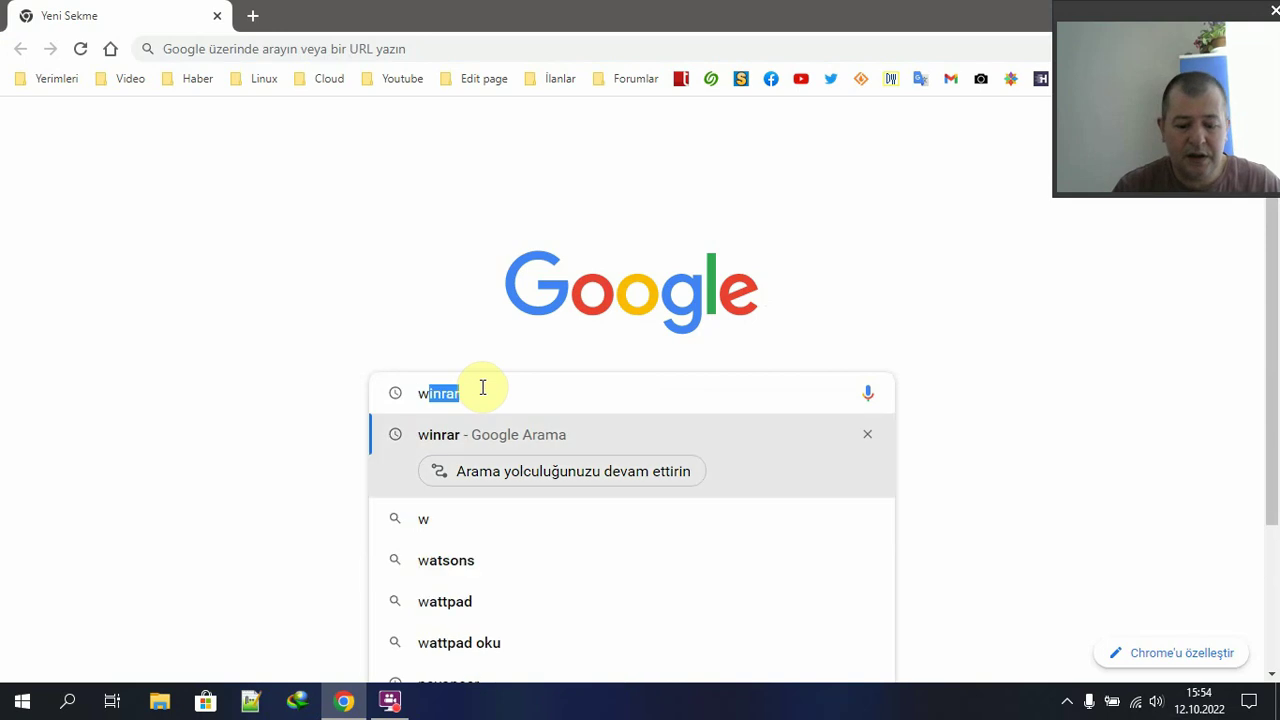
pyautogui.press('Return')
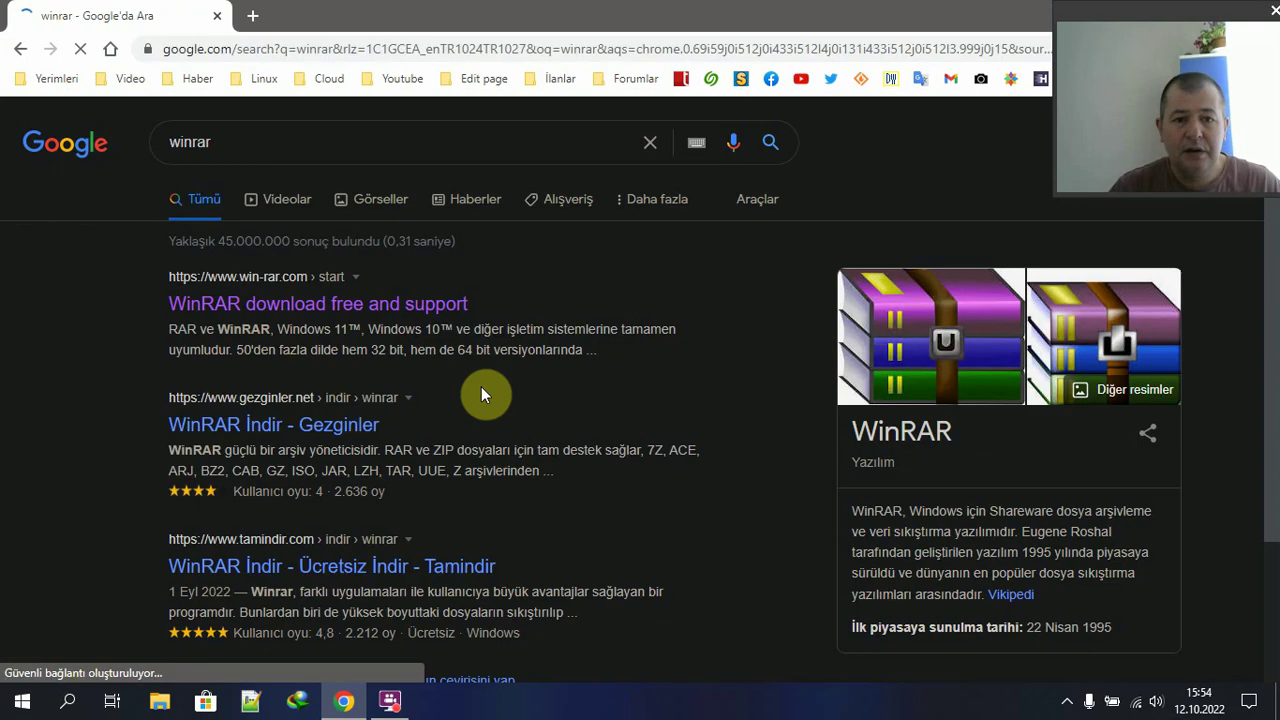
pyautogui.click(318, 308)
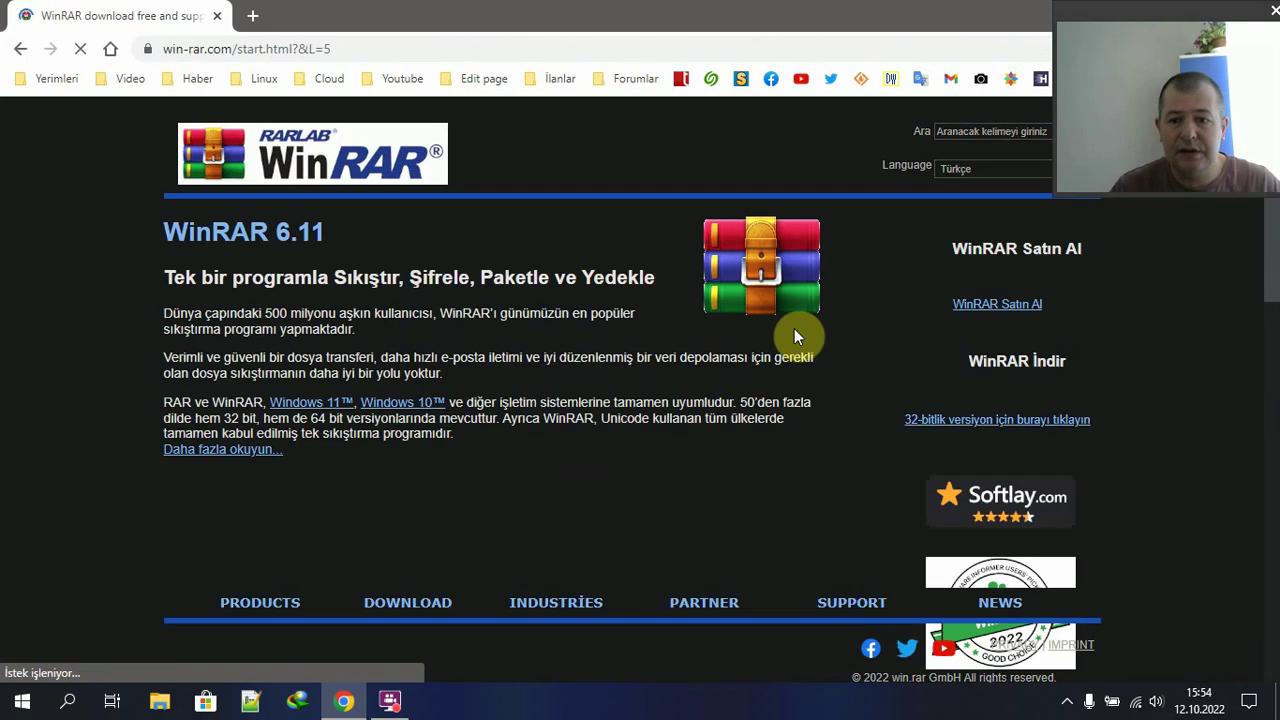
pyautogui.moveTo(657, 15); pyautogui.dragTo(657, 208)
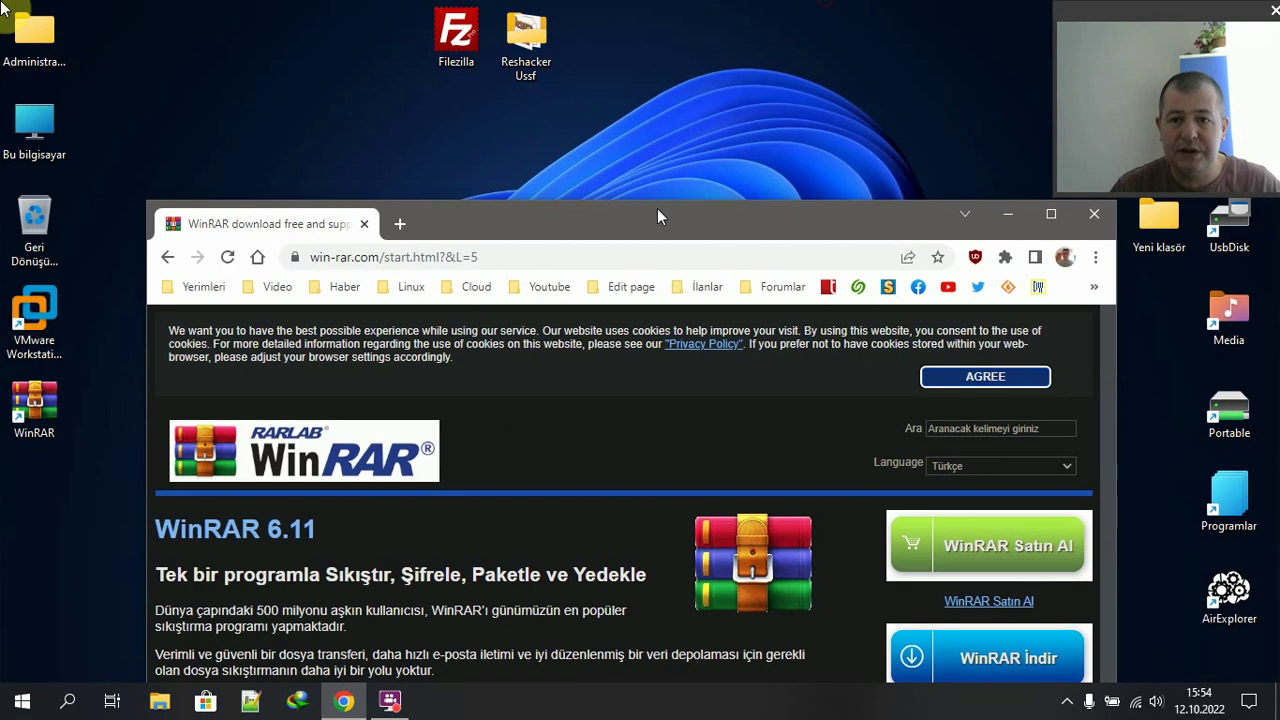
pyautogui.click(1007, 214)
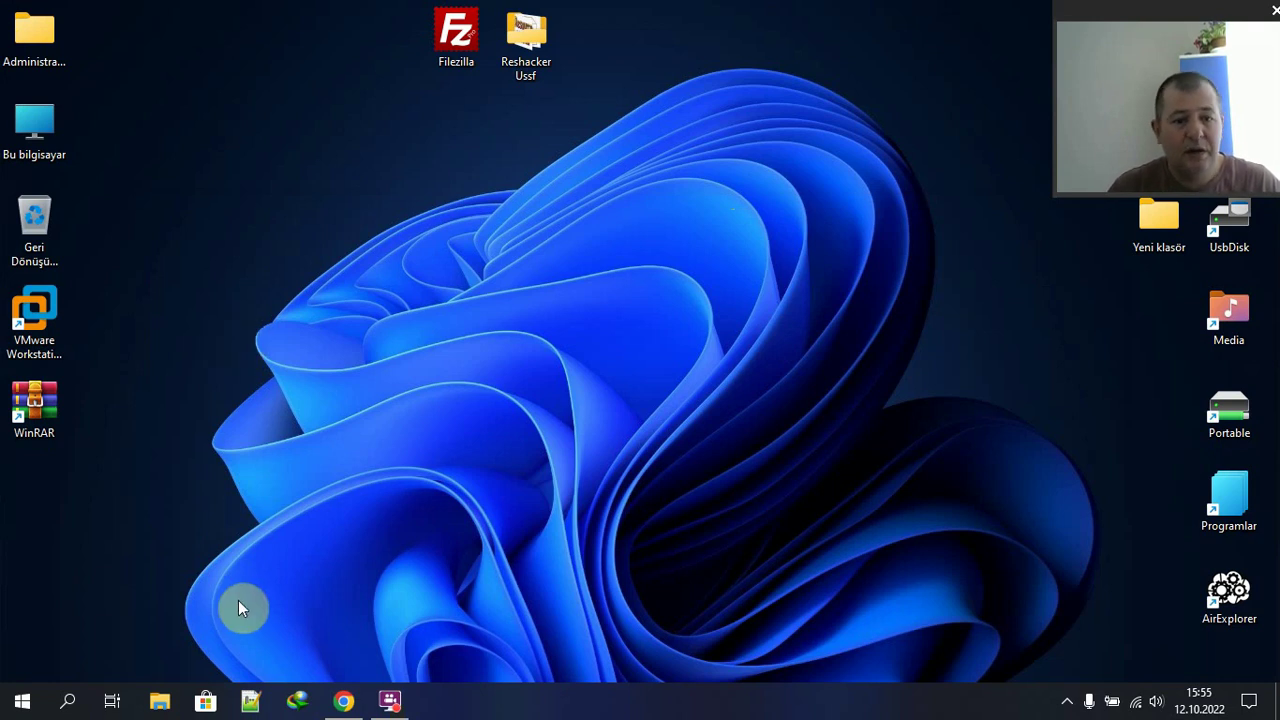
# - Launch Notepad++ to look at its window, and close it
pyautogui.click(250, 700)
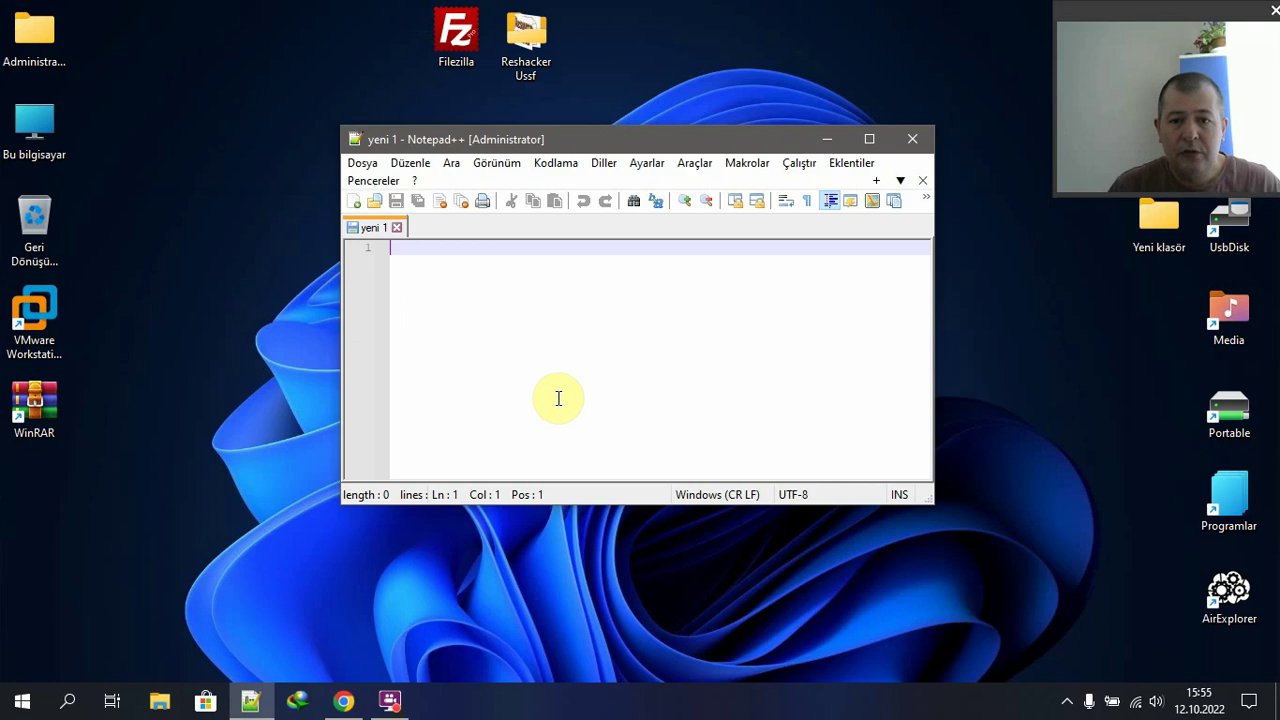
pyautogui.click(912, 142)
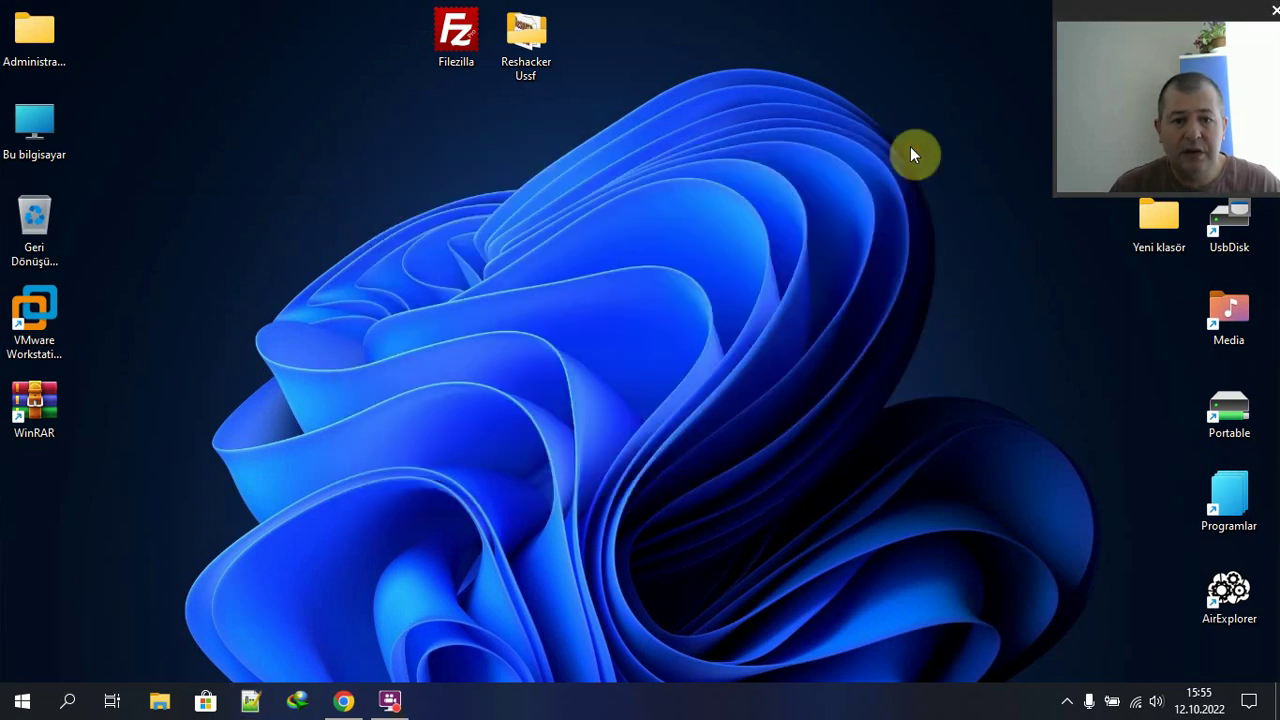
# - Browse to the Program Files folder on Yerel Disk (C:) and reposition its window so the whole list shows
pyautogui.doubleClick(50, 135)
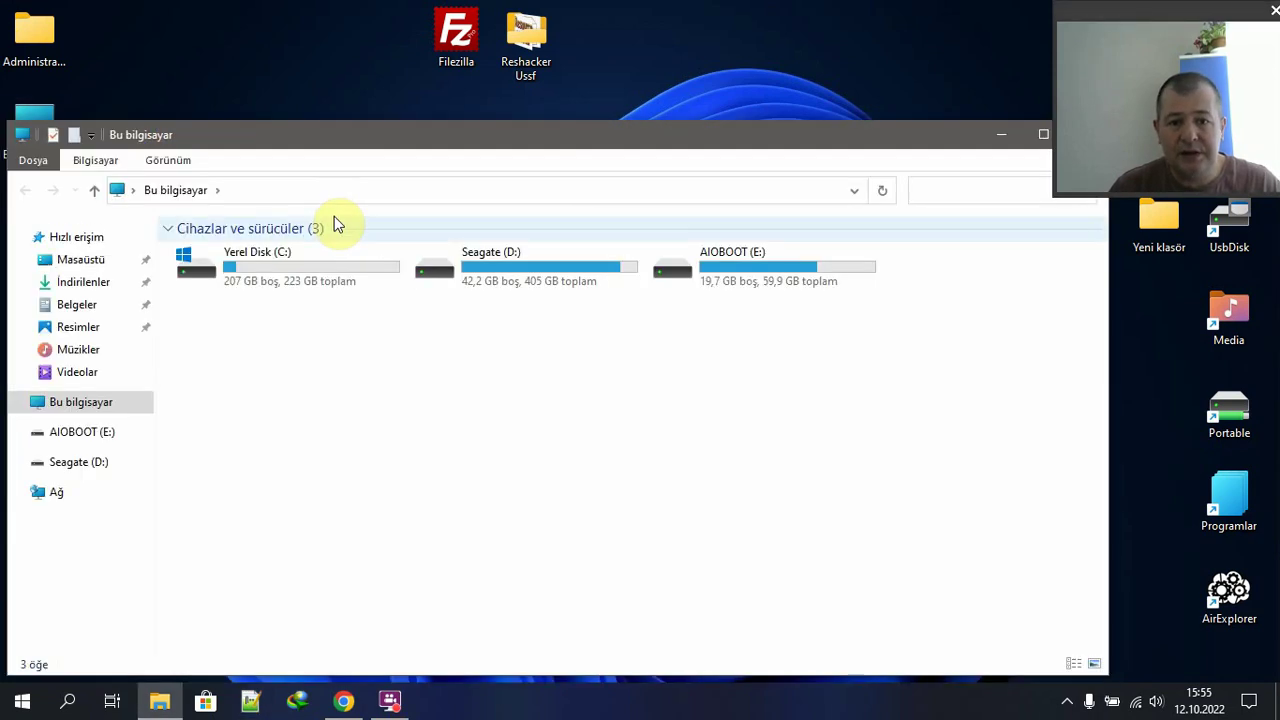
pyautogui.doubleClick(343, 277)
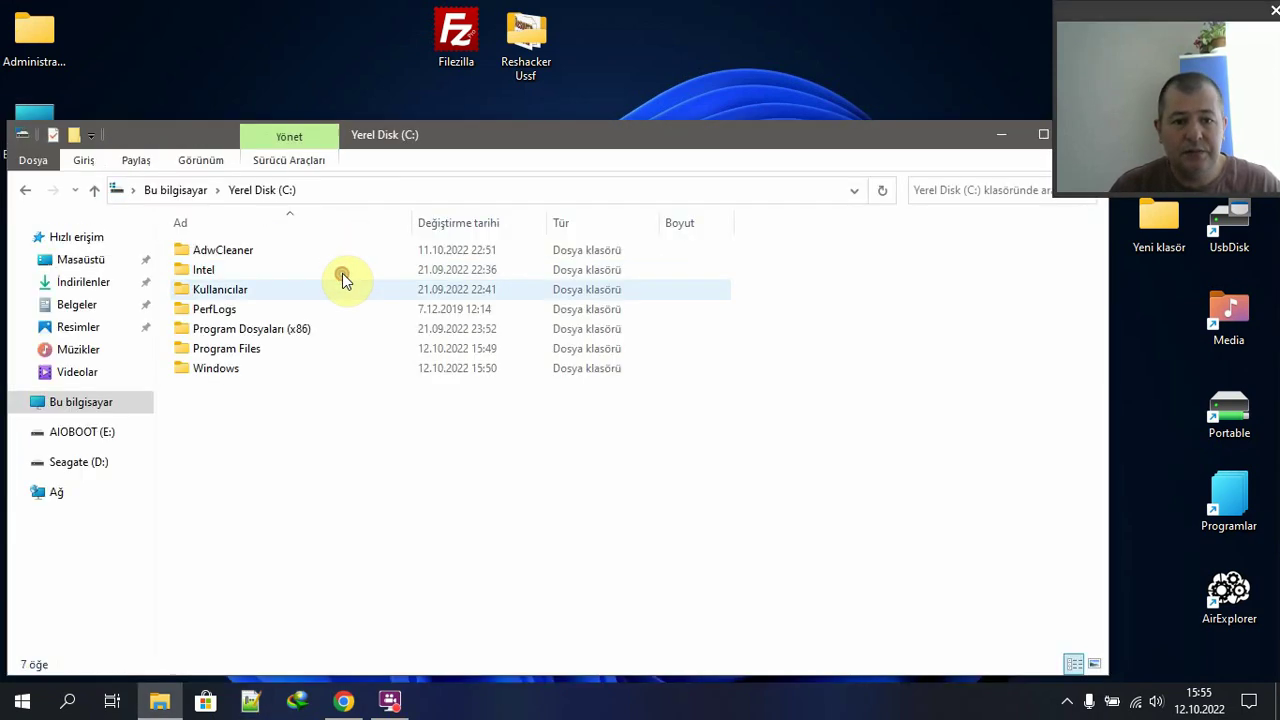
pyautogui.click(251, 332)
pyautogui.doubleClick(249, 332)
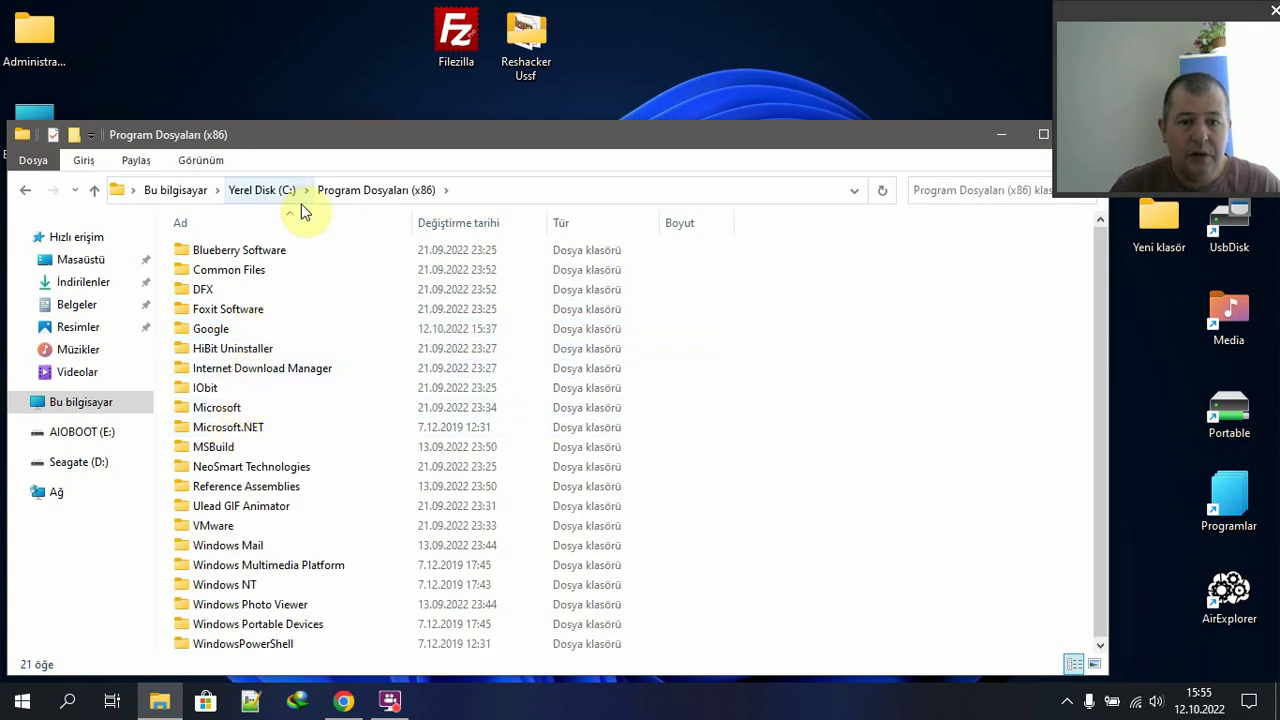
pyautogui.click(265, 190)
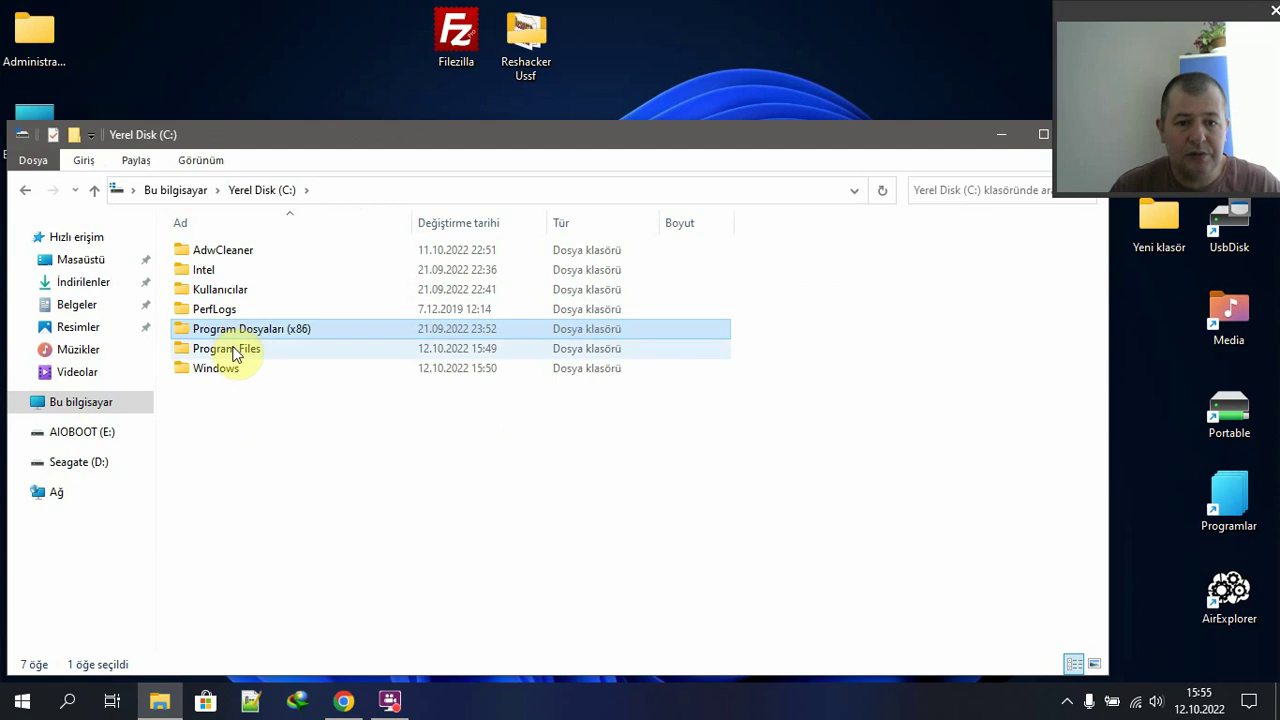
pyautogui.doubleClick(236, 350)
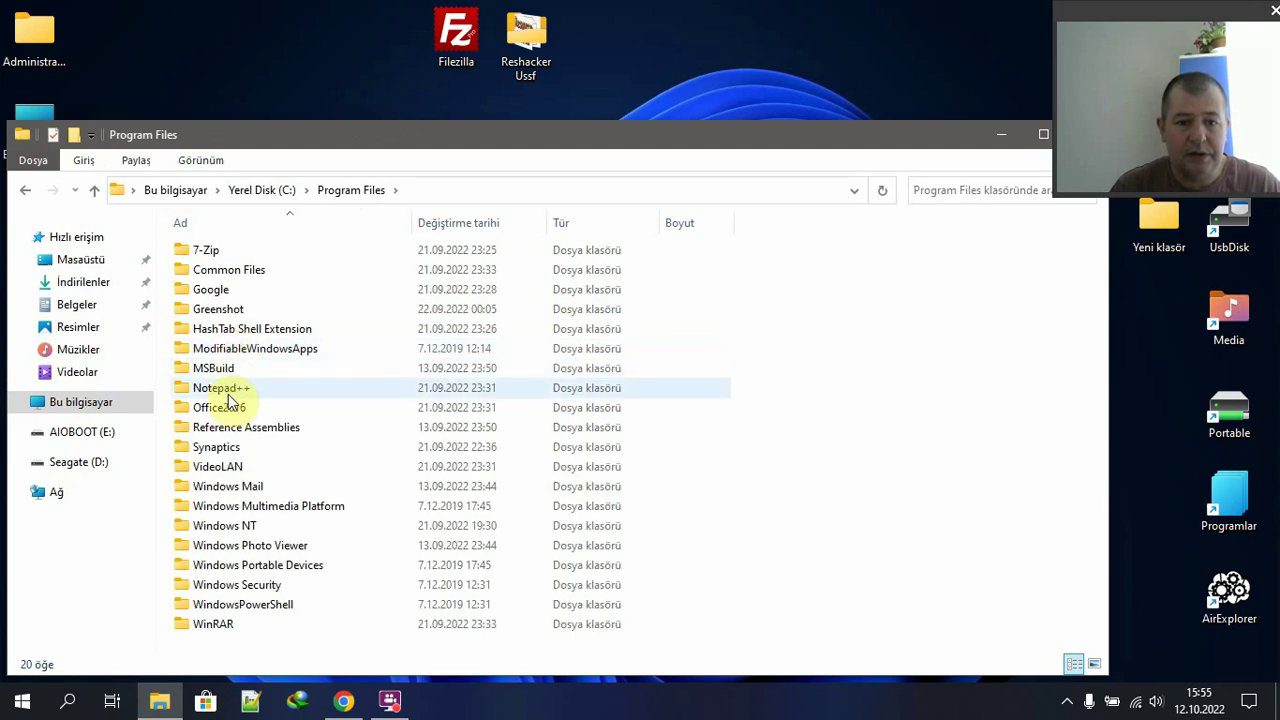
pyautogui.moveTo(497, 131); pyautogui.dragTo(607, 38)
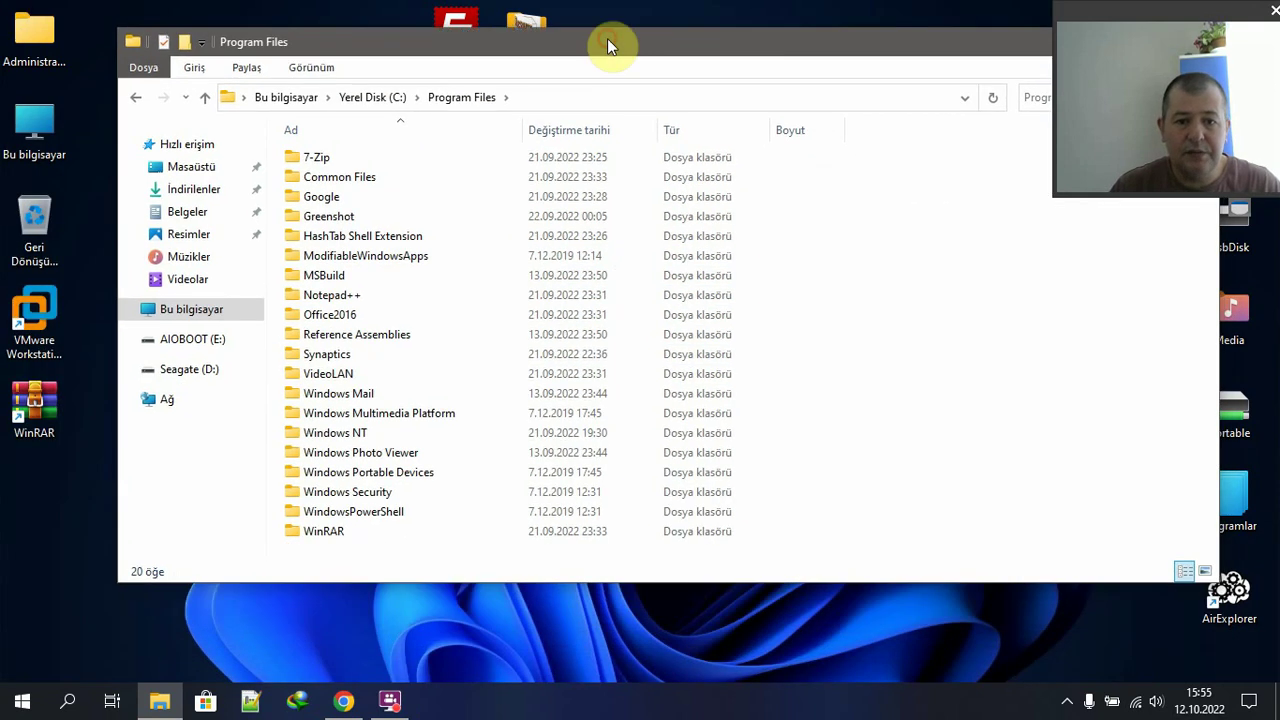
# - Examine the files inside the Notepad++ program folder and return to Program Files
pyautogui.click(300, 296)
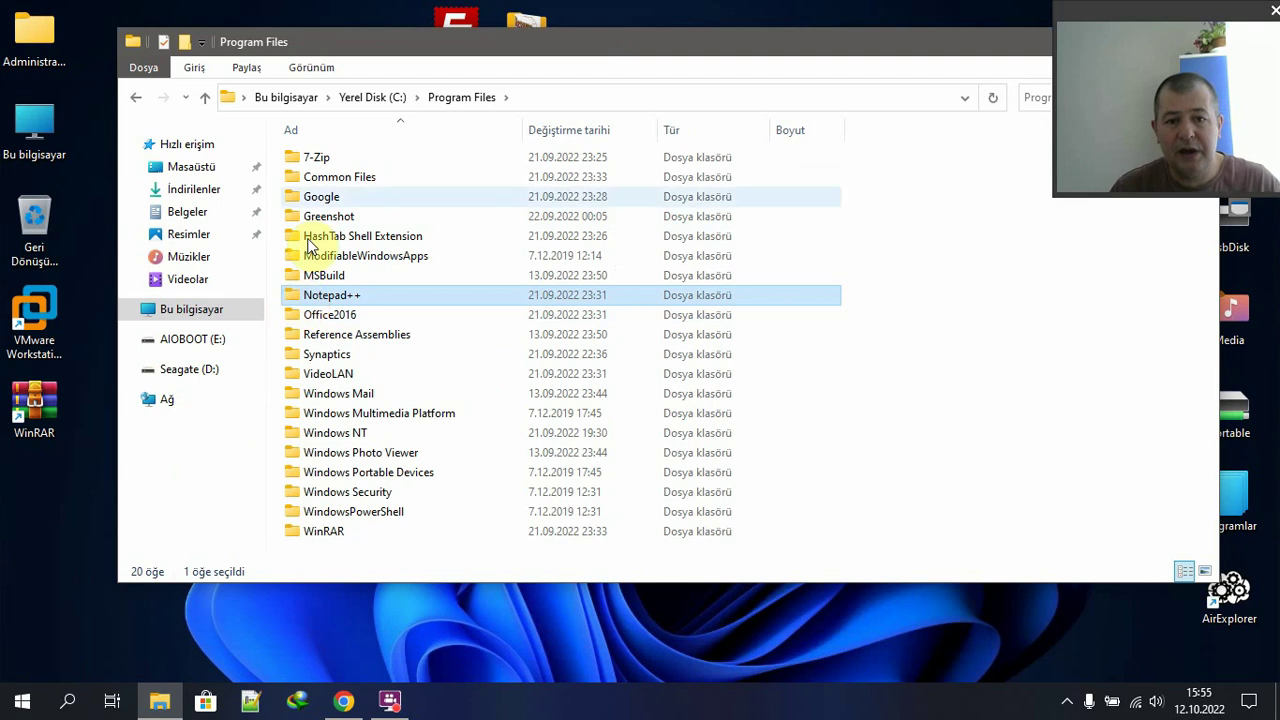
pyautogui.doubleClick(341, 297)
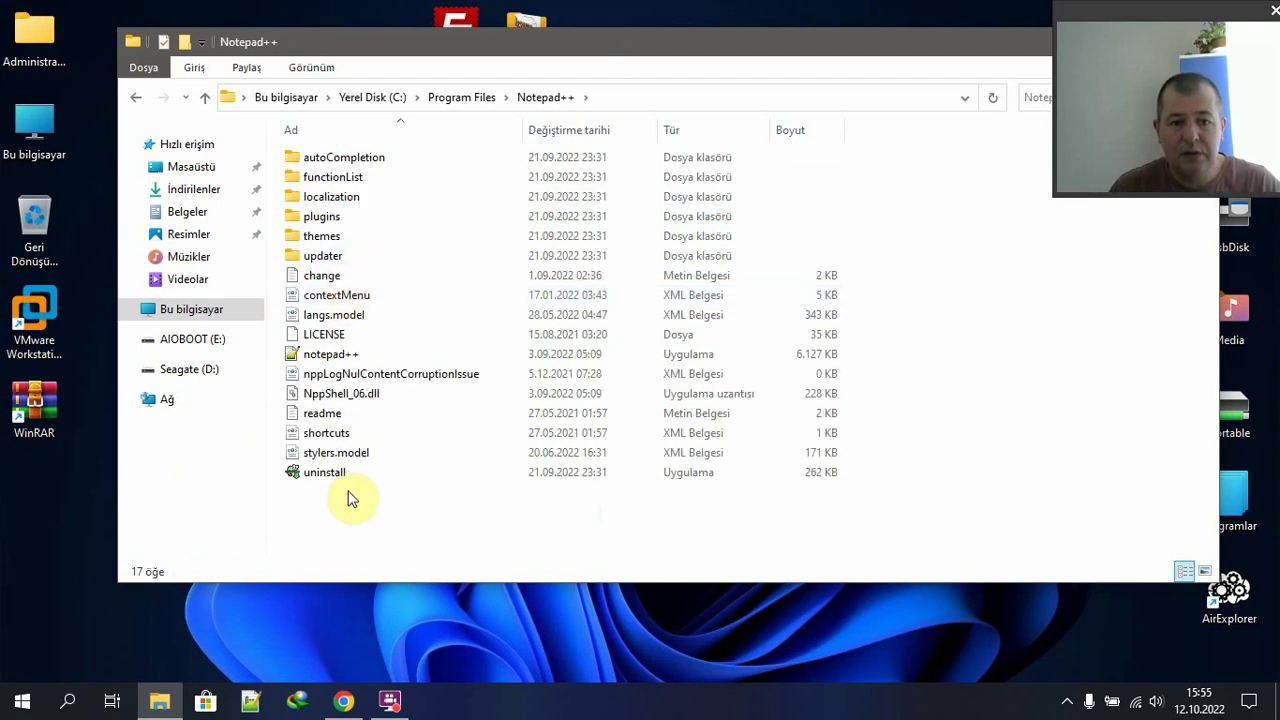
pyautogui.moveTo(348, 490); pyautogui.dragTo(332, 163)
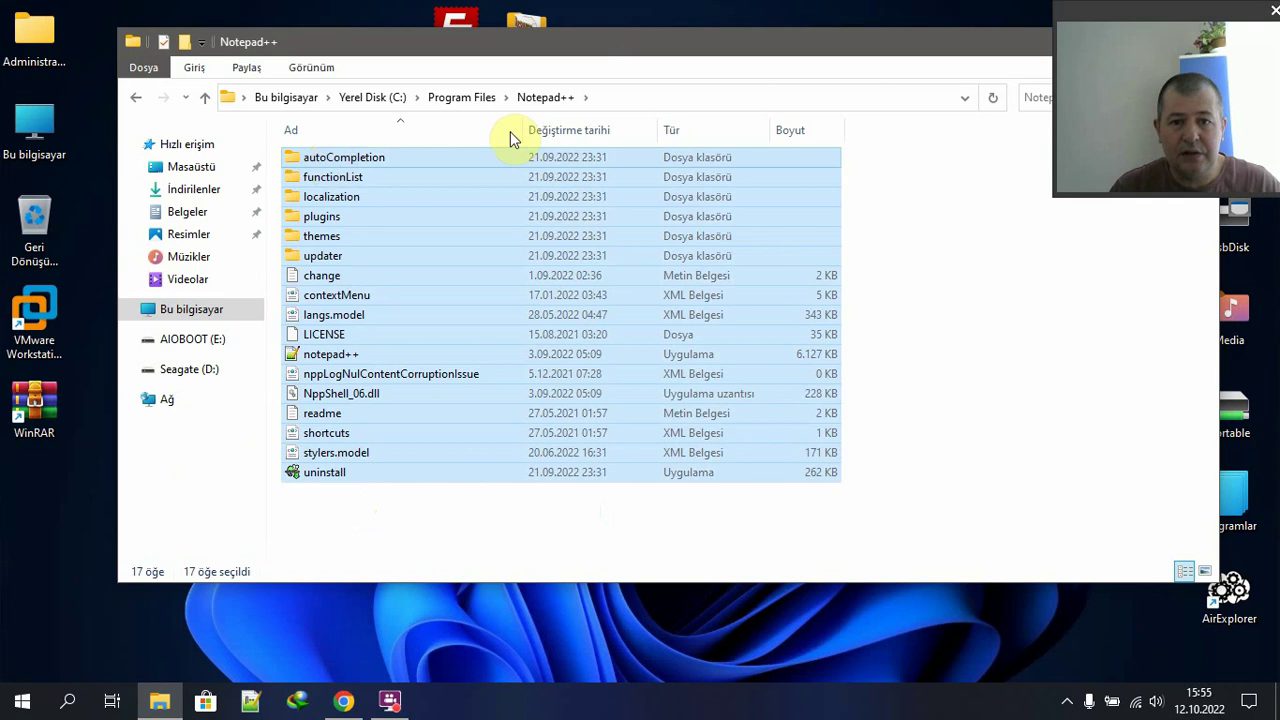
pyautogui.click(484, 100)
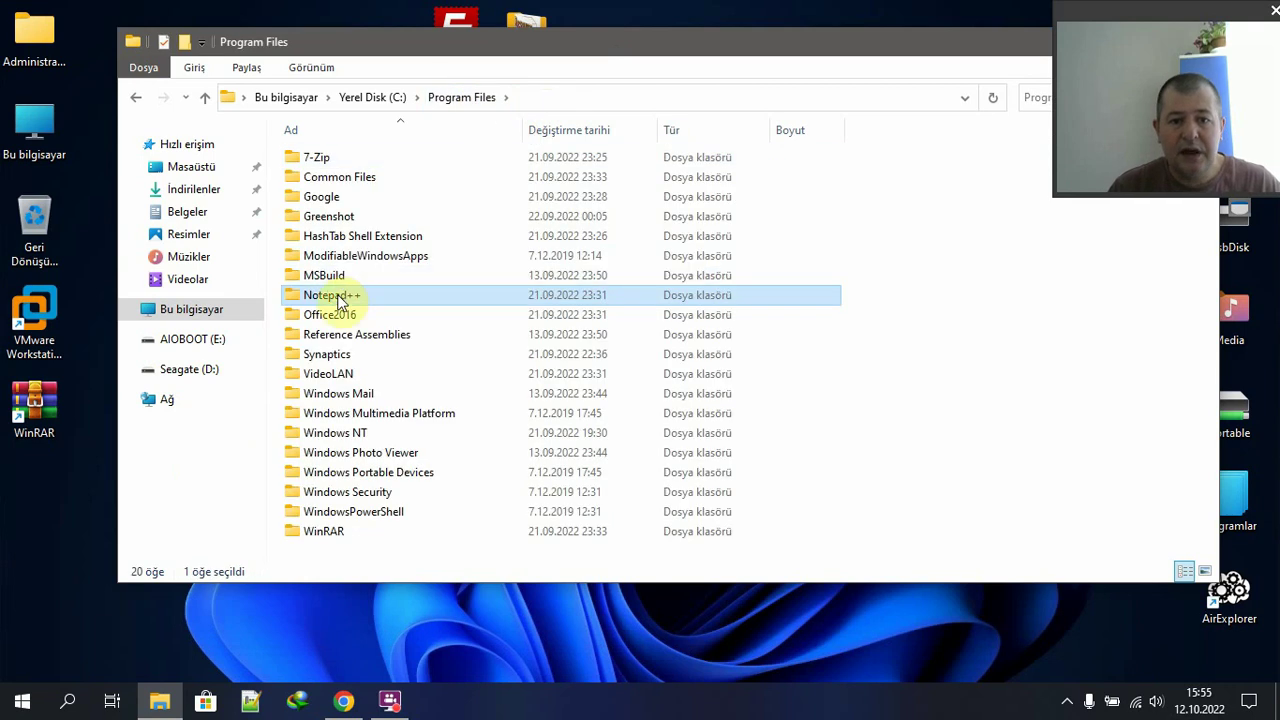
# - Set up a WinRAR SFX archive of the Notepad++ folder with En iyi compression and a 64 MB dictionary
pyautogui.rightClick(338, 299)
pyautogui.moveTo(531, 451)
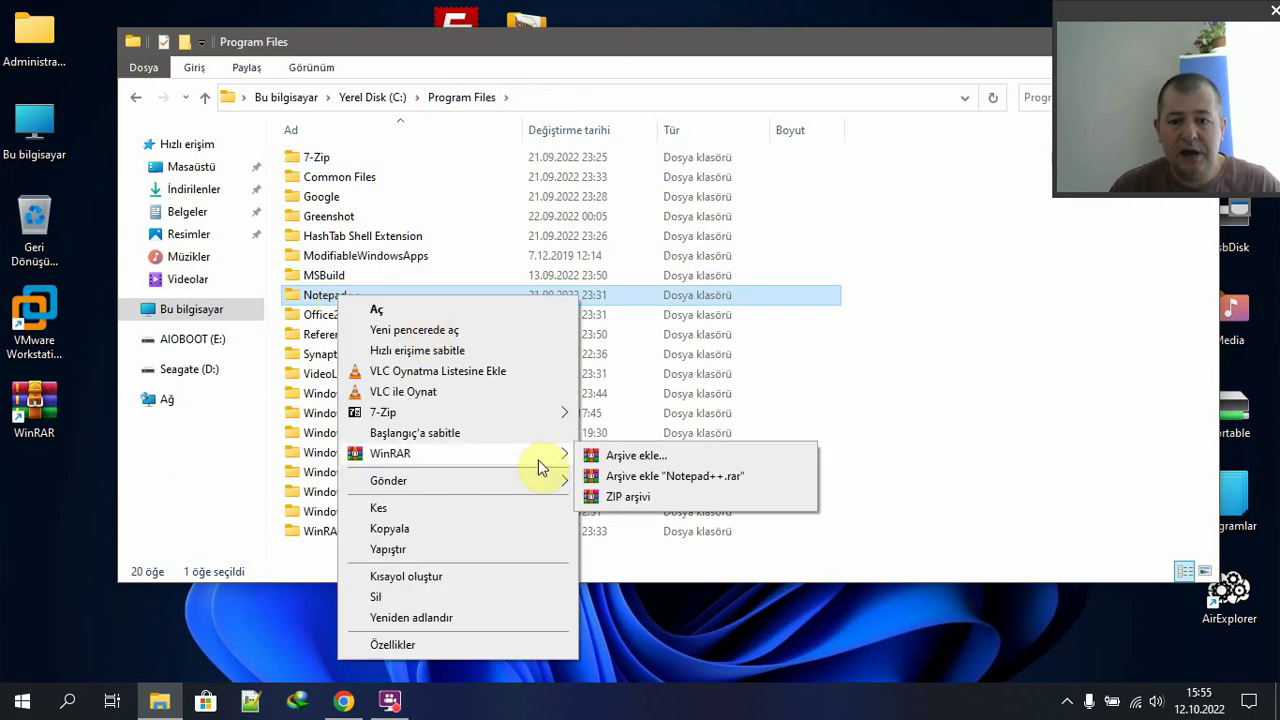
pyautogui.click(660, 455)
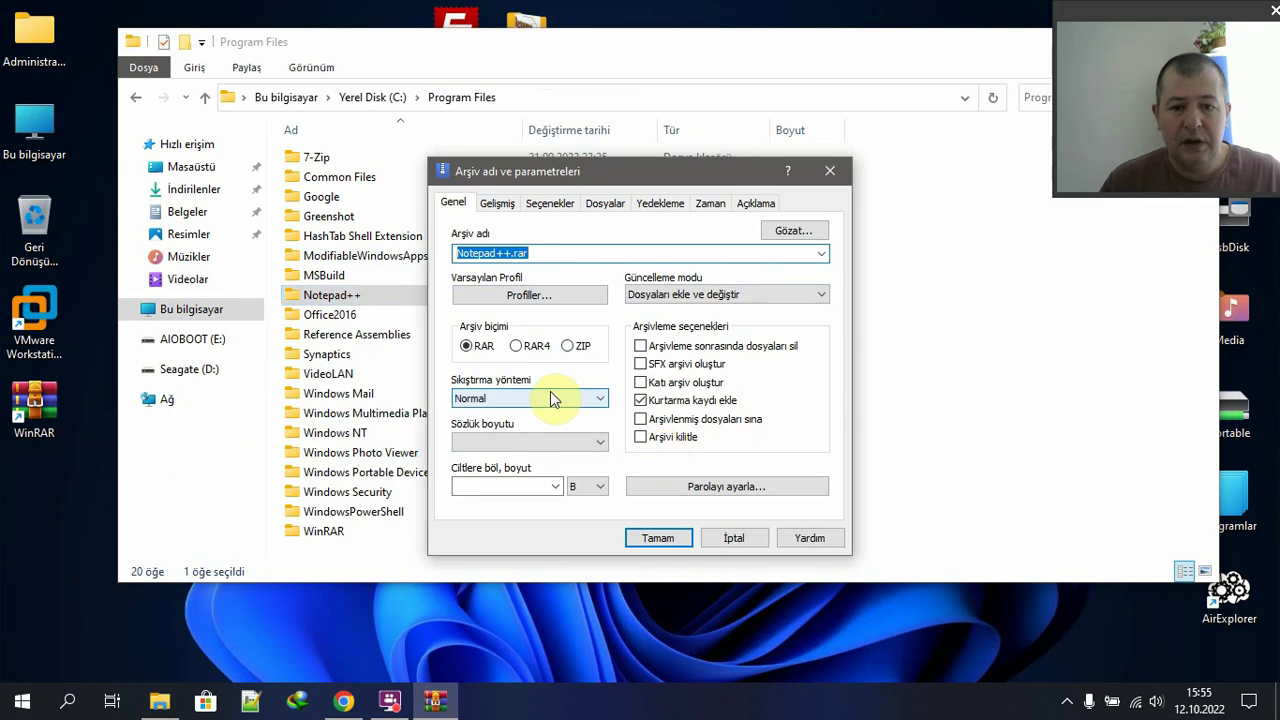
pyautogui.click(539, 398)
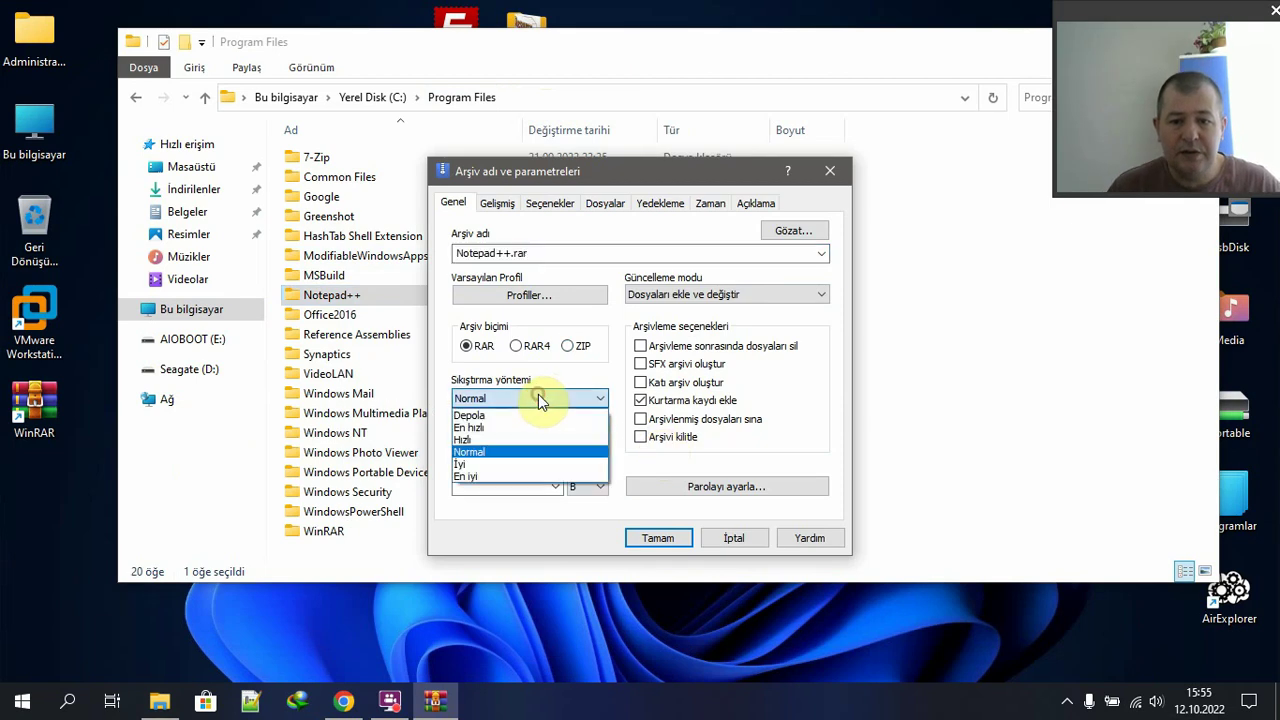
pyautogui.click(530, 478)
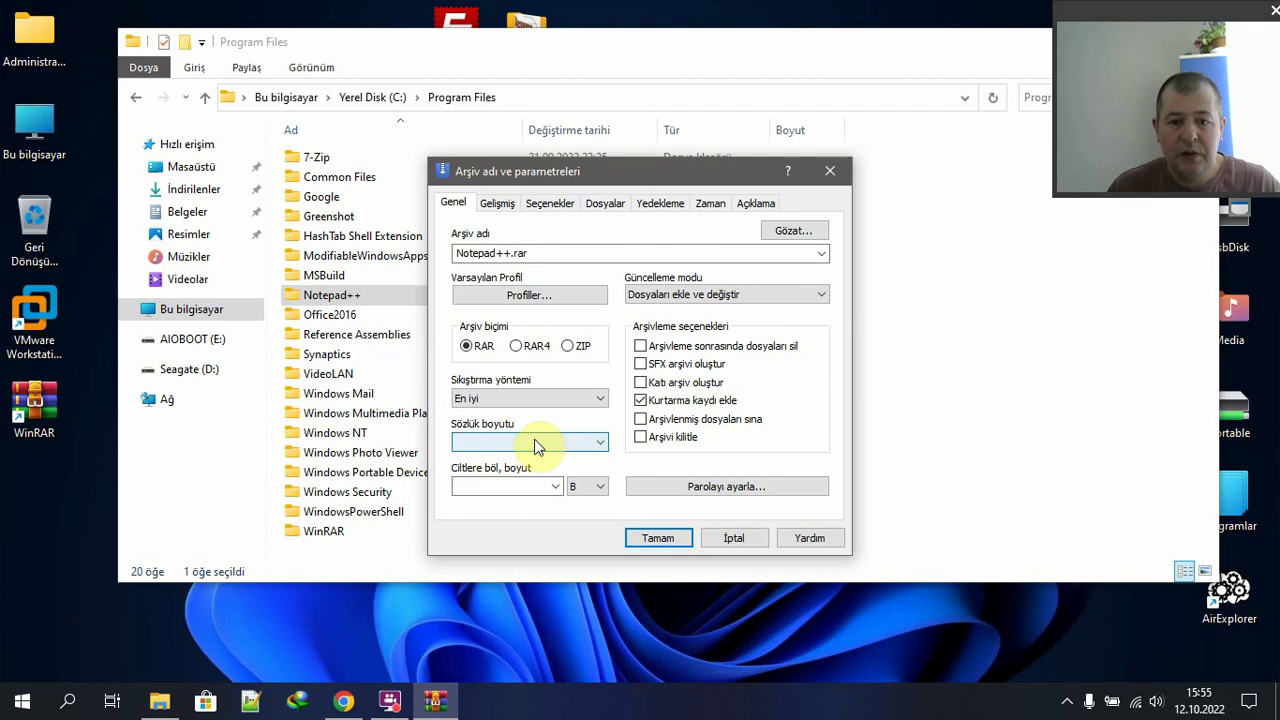
pyautogui.click(536, 440)
pyautogui.click(524, 532)
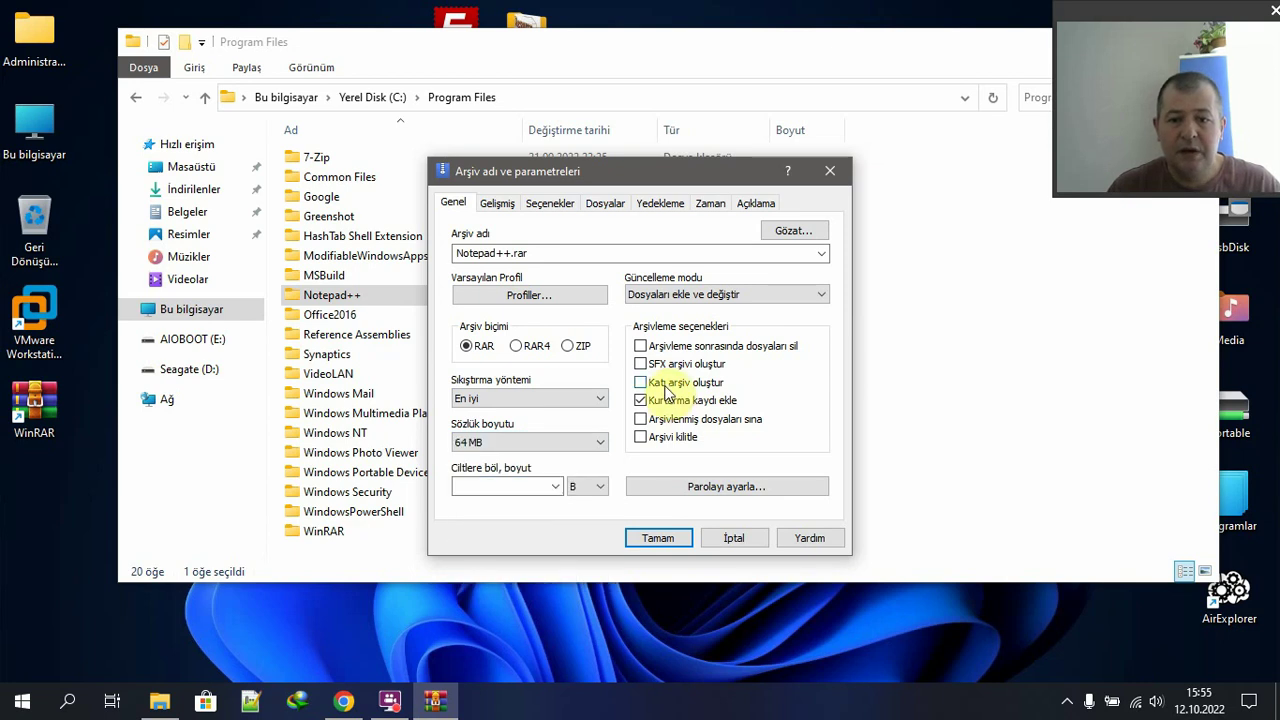
pyautogui.click(666, 366)
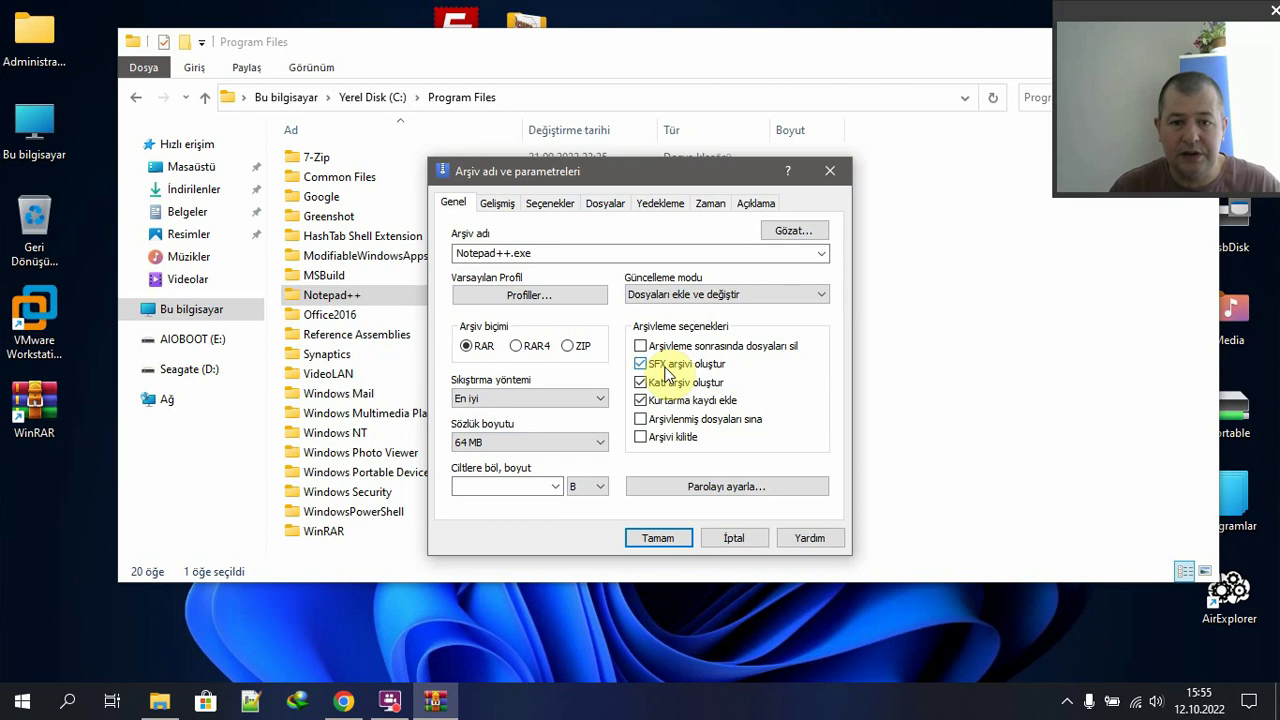
# - In the advanced SFX options, enable unpacking to a temporary folder and set the silent mode to Tümünü gizle
pyautogui.click(498, 204)
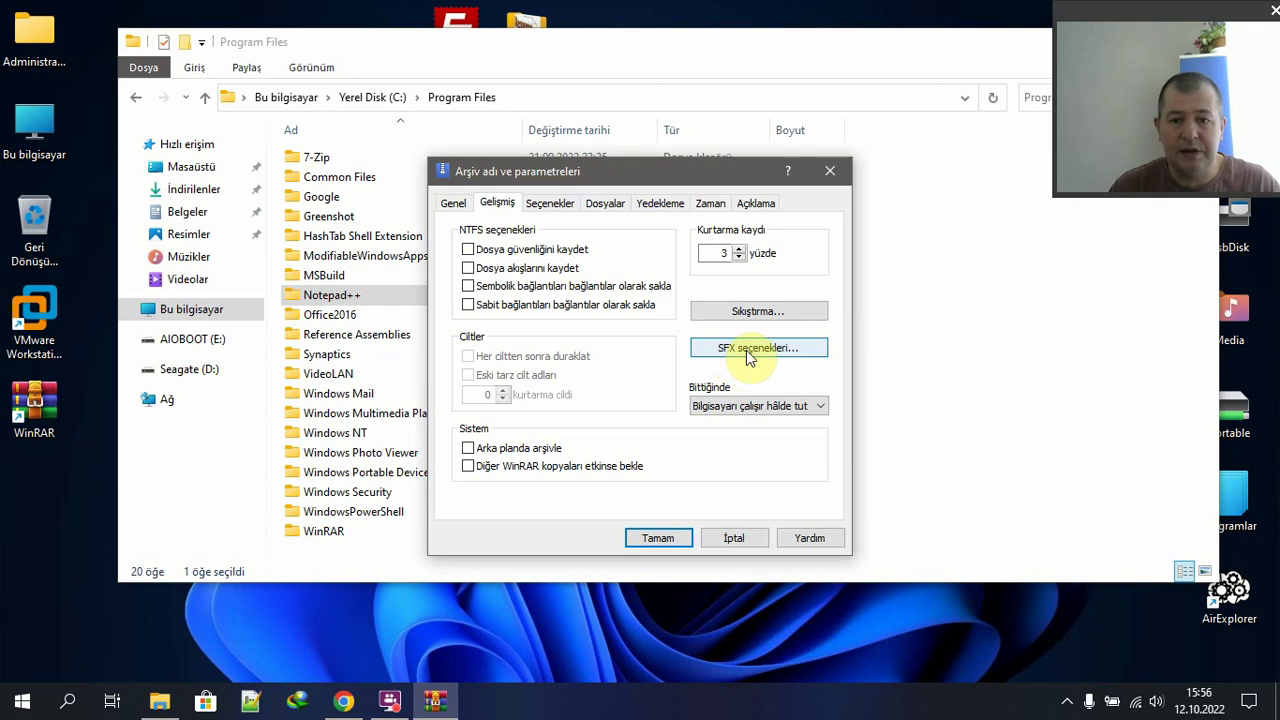
pyautogui.click(750, 356)
pyautogui.click(650, 284)
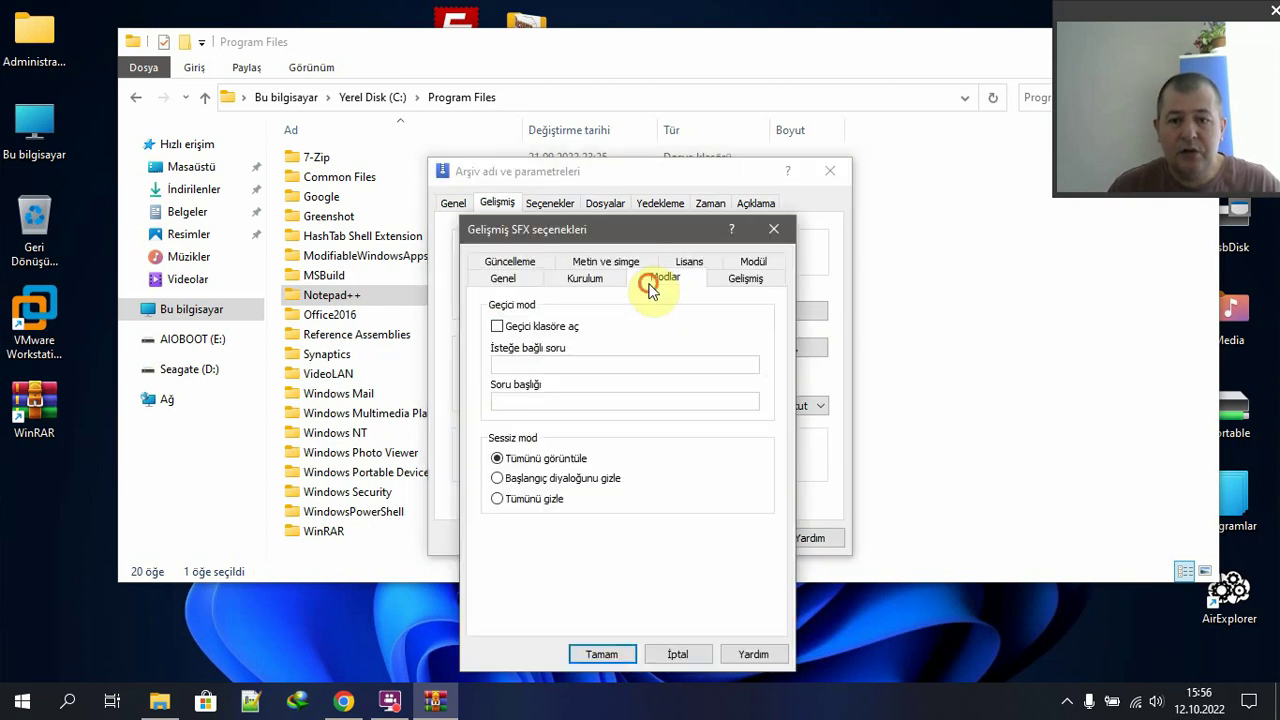
pyautogui.click(538, 328)
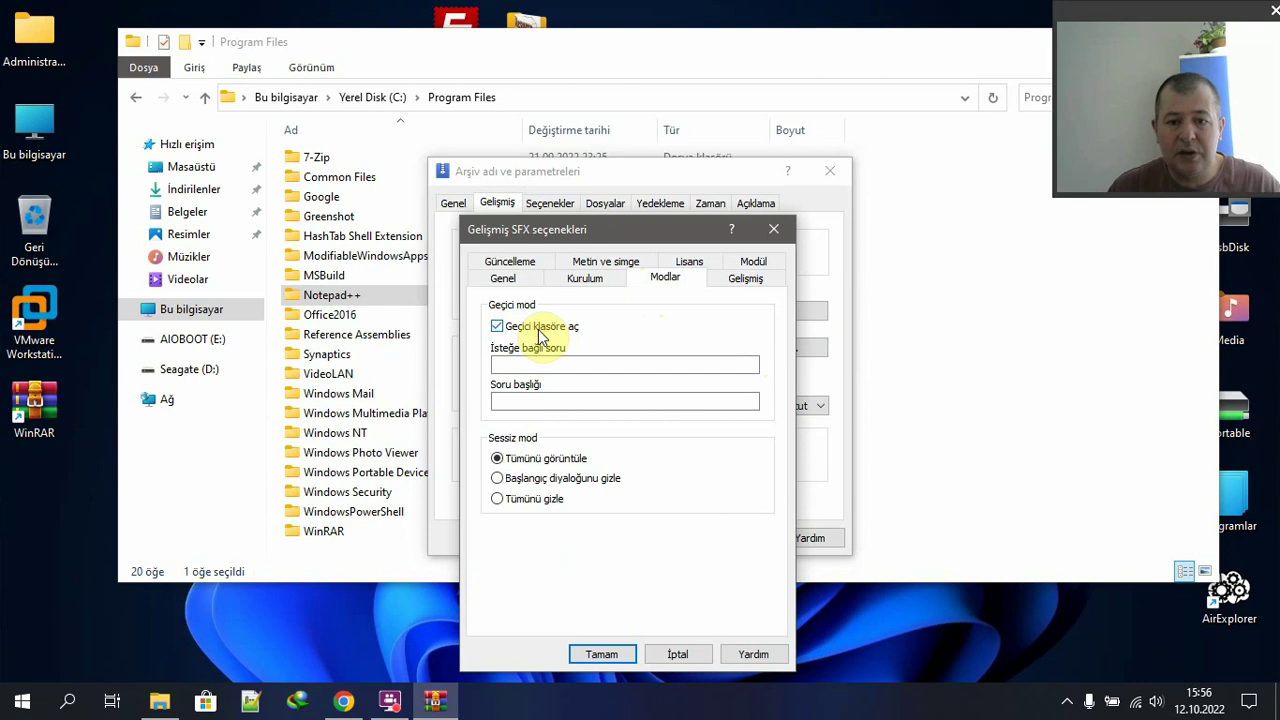
pyautogui.click(533, 502)
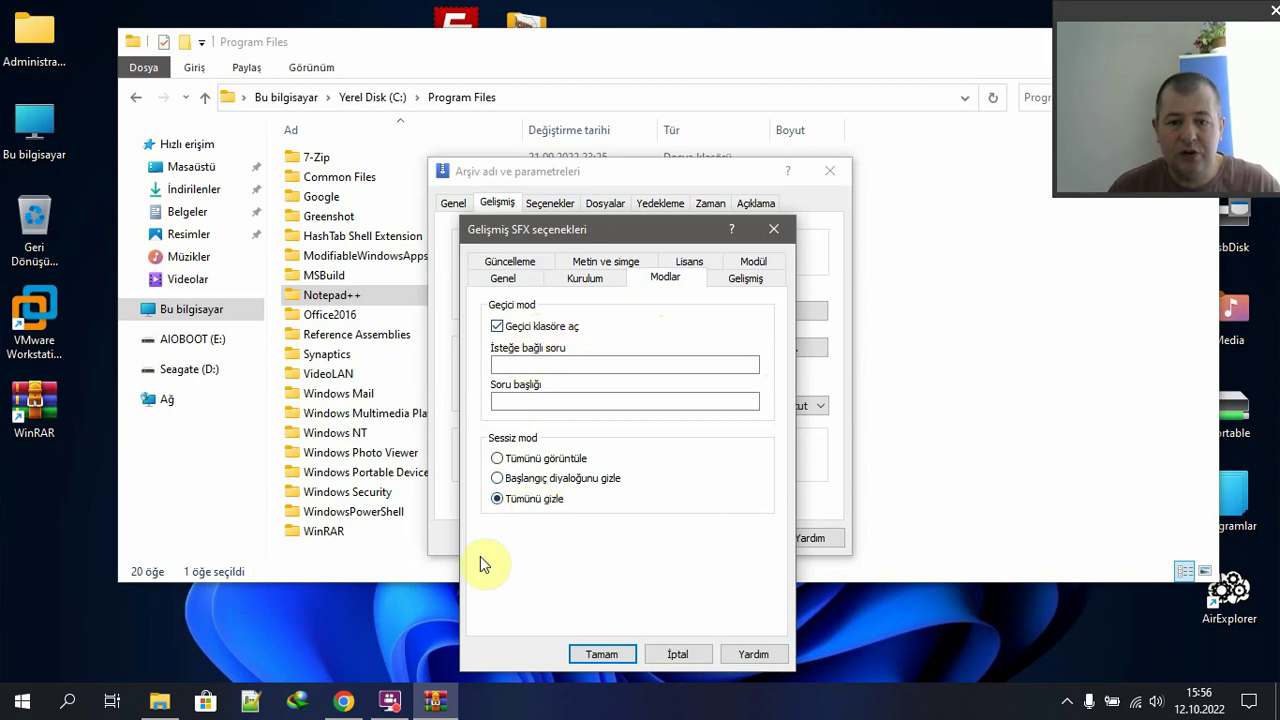
# - Set the SFX update mode to Dosyaları ayıkla ve güncelle and the overwrite mode to Tüm dosyaların üzerine yaz
pyautogui.click(543, 280)
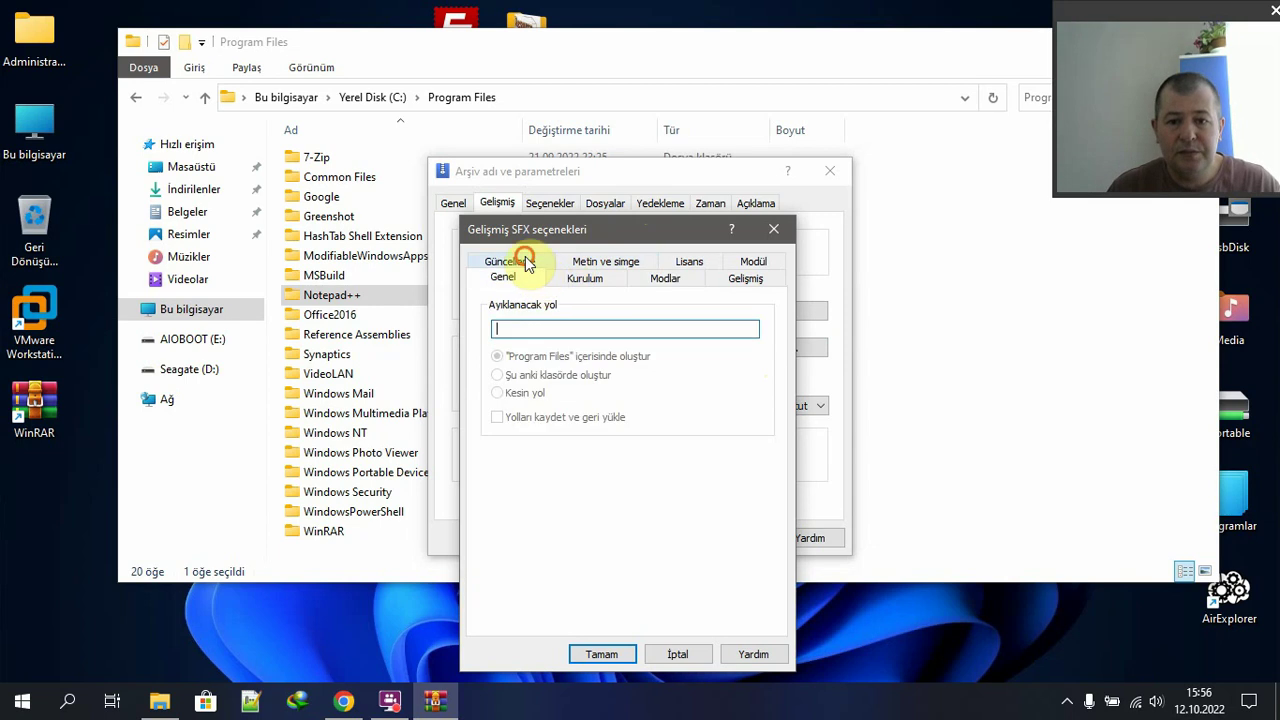
pyautogui.click(528, 262)
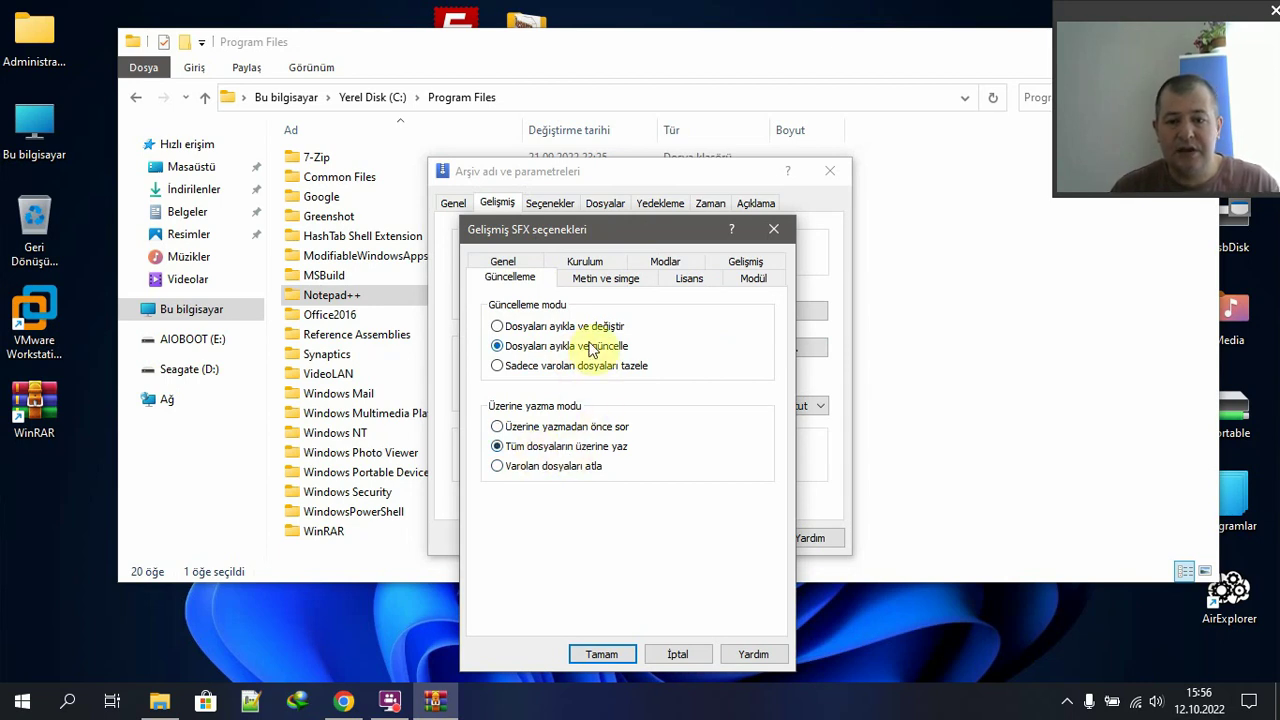
pyautogui.click(665, 261)
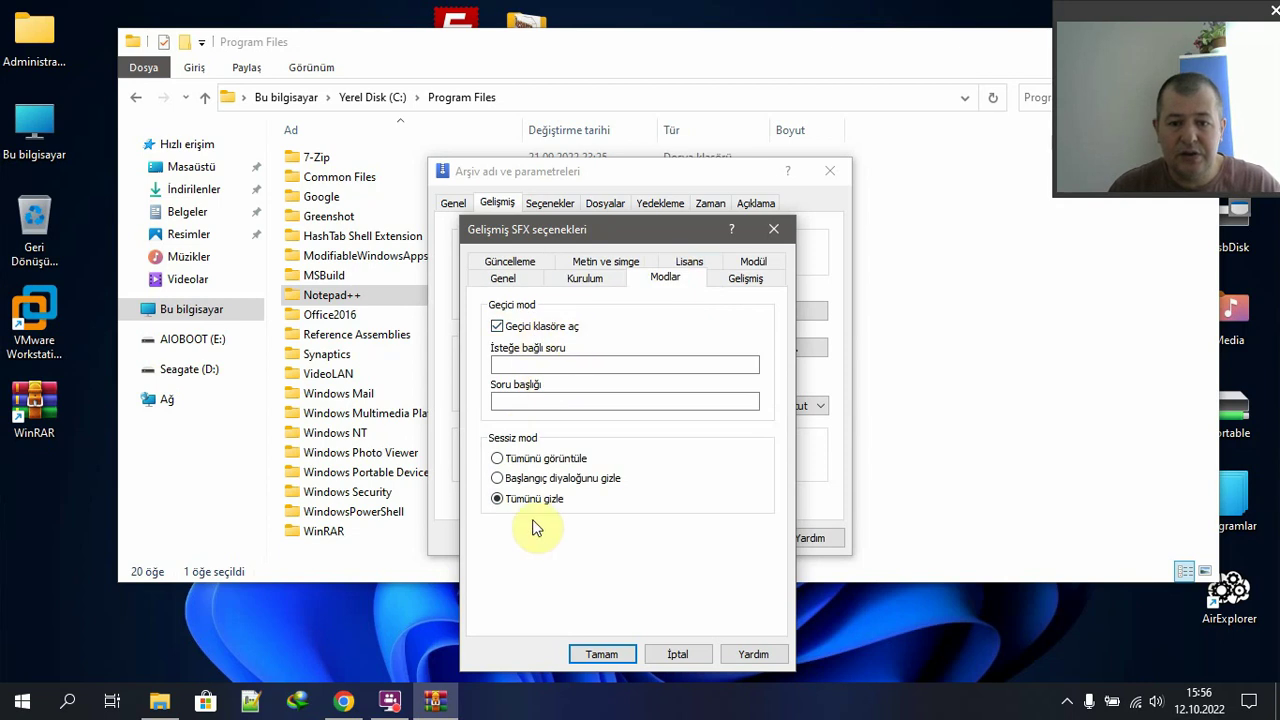
# - Start the run-after-extraction command with the folder path Notepad++\, moving the options dialog clear of the folder list
pyautogui.click(584, 279)
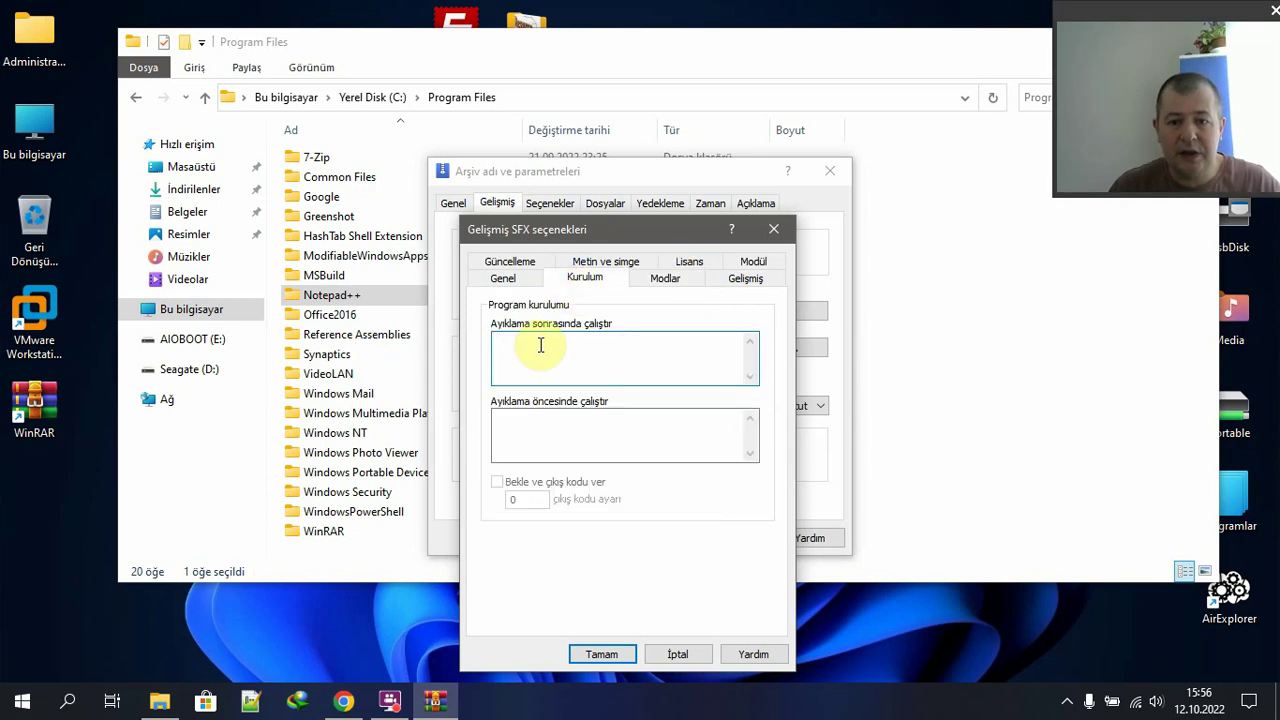
pyautogui.moveTo(578, 243); pyautogui.dragTo(634, 170)
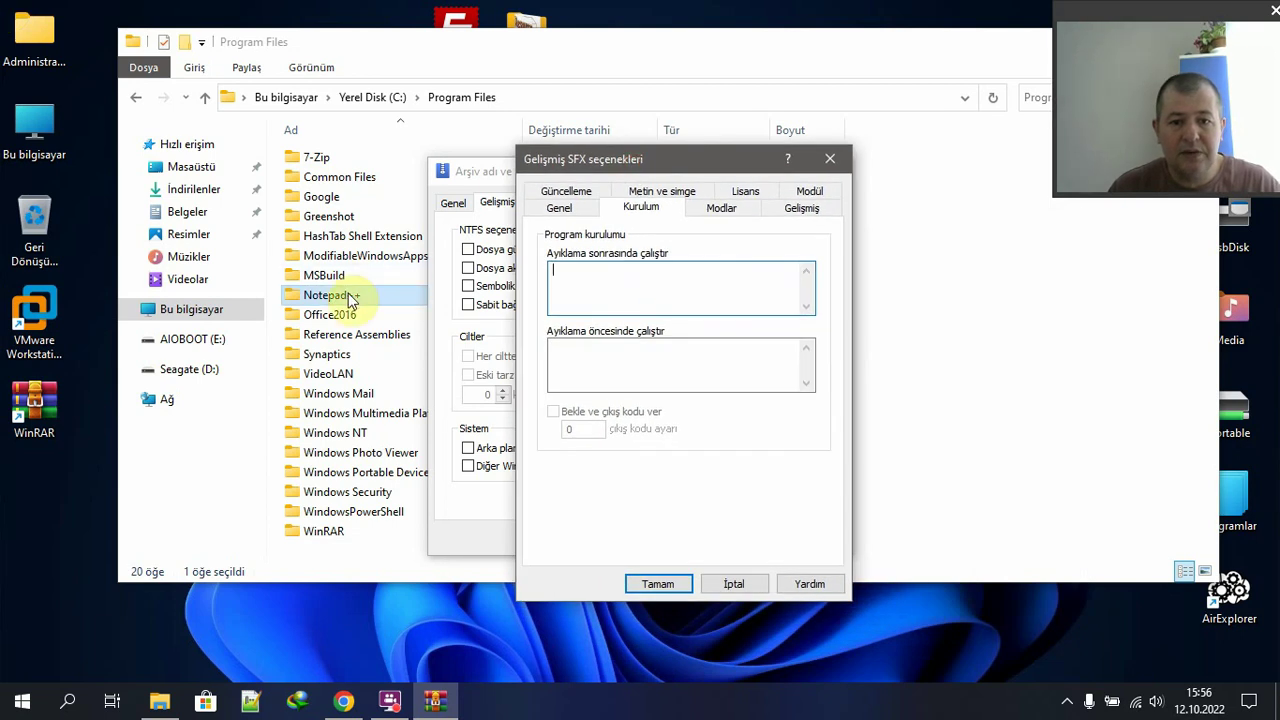
pyautogui.click(601, 277)
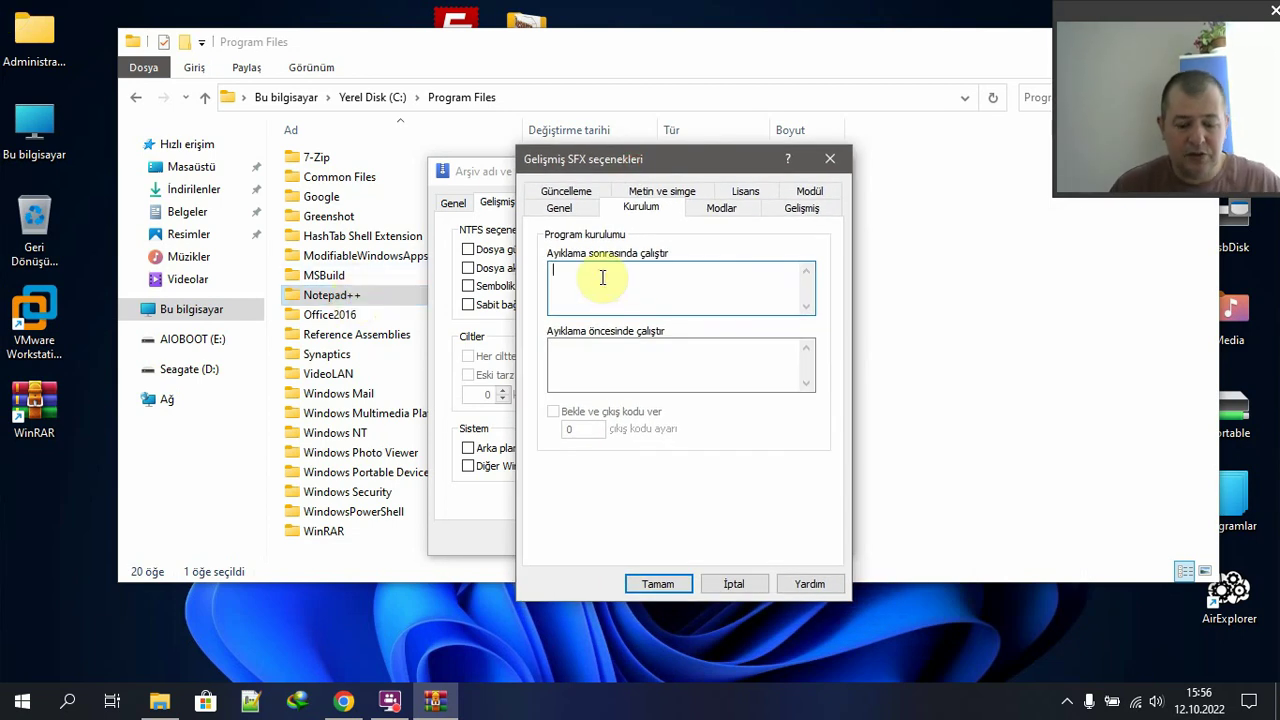
pyautogui.write('Notepad++\\')
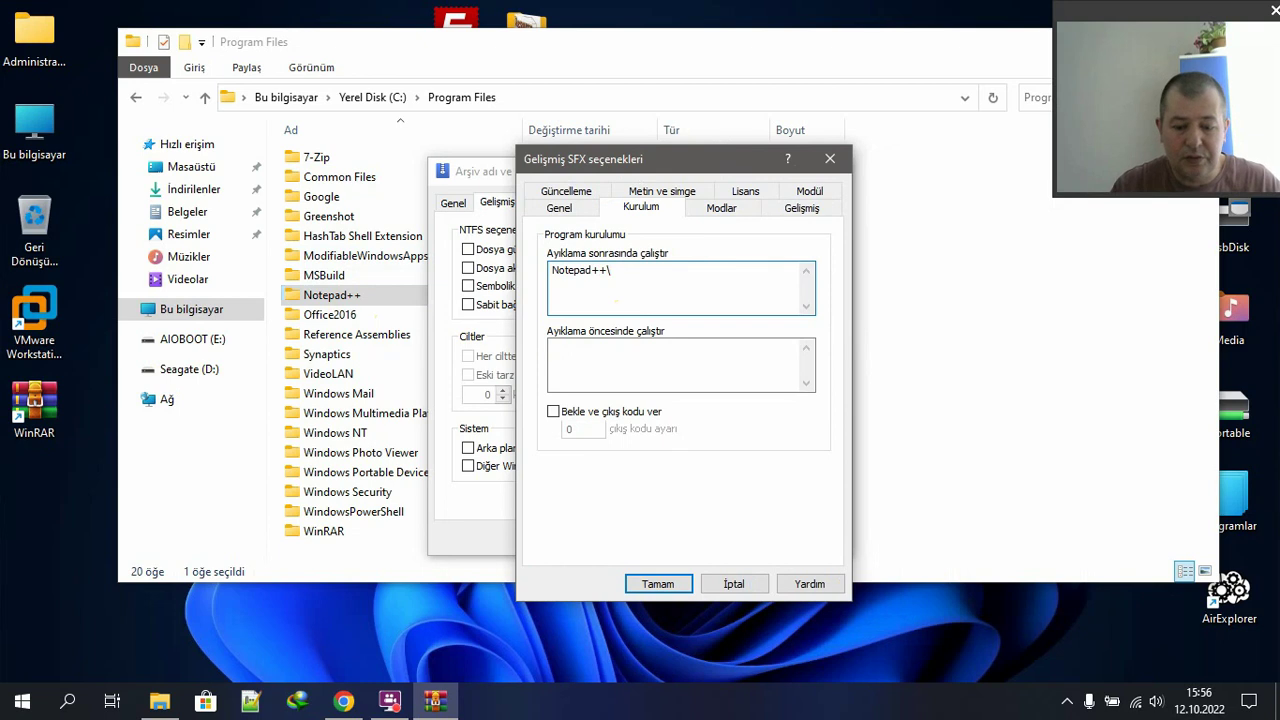
# - Copy the notepad++ application's file name from its program folder and complete the run-after-extraction command as Notepad++\notepad++.exe
pyautogui.doubleClick(333, 295)
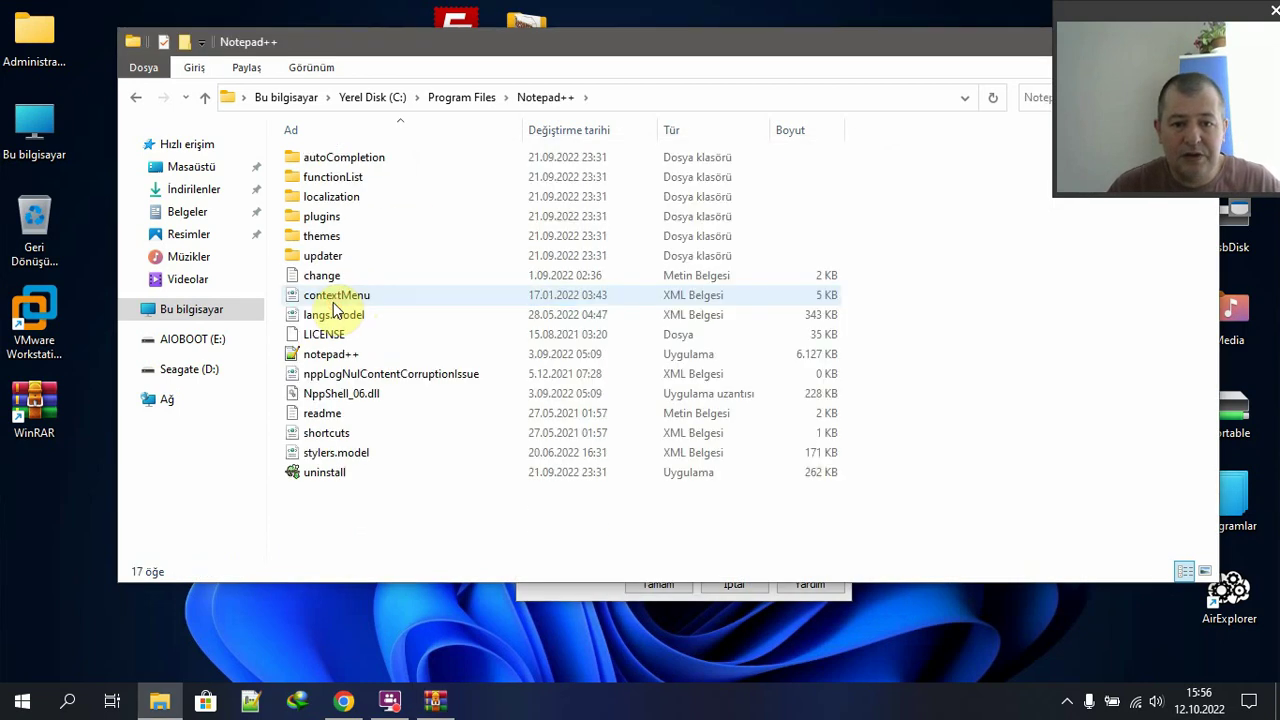
pyautogui.click(337, 356)
pyautogui.press('F2')
pyautogui.hotkey('ctrl', 'c')
pyautogui.rightClick(341, 355)
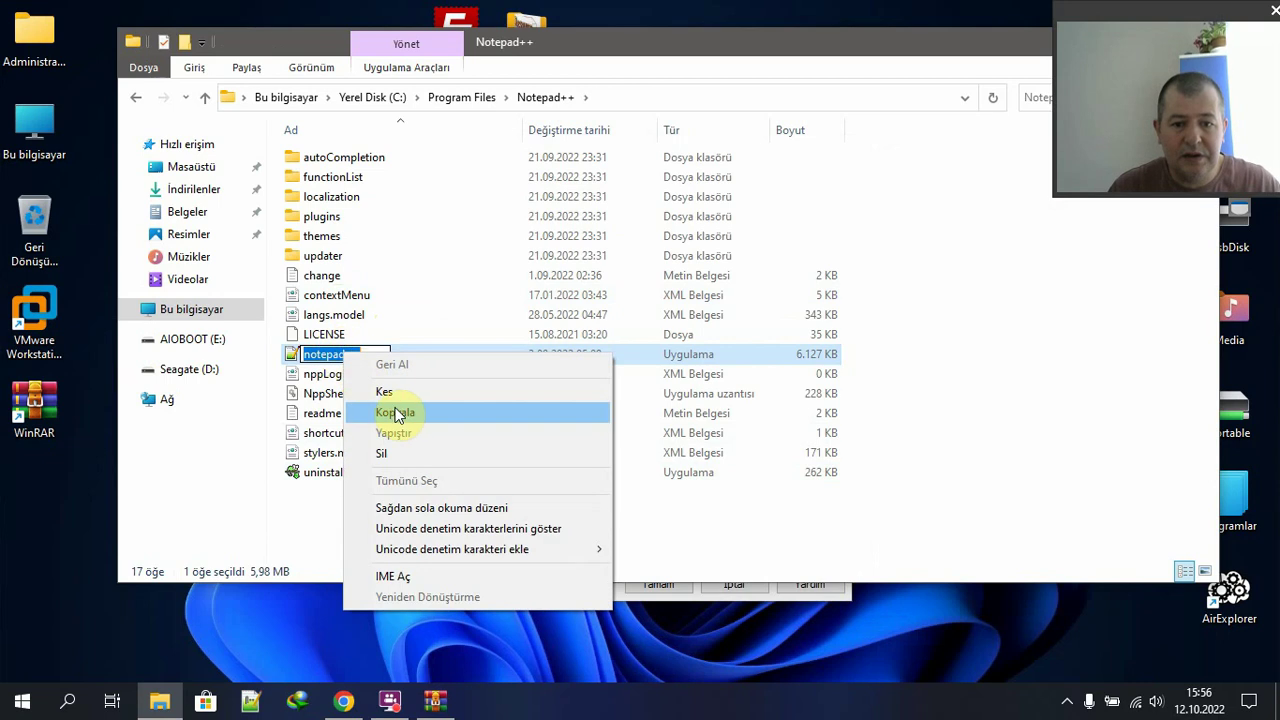
pyautogui.click(397, 413)
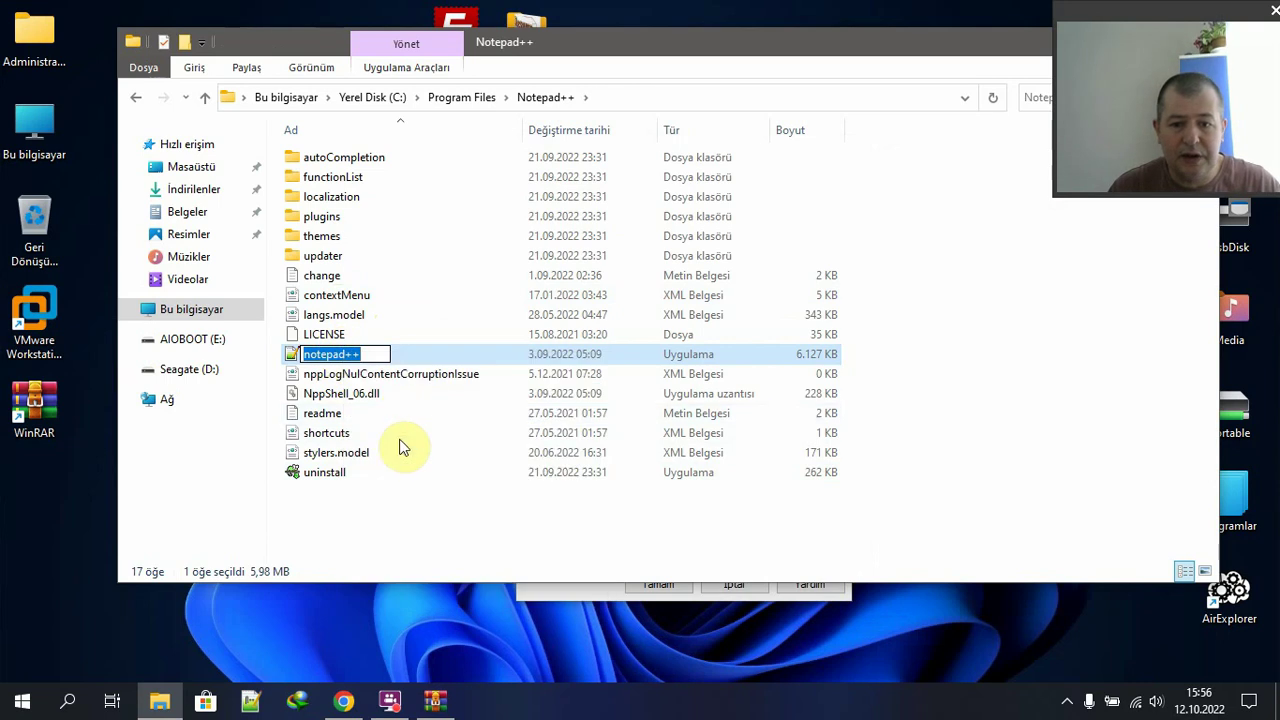
pyautogui.click(572, 595)
pyautogui.hotkey('ctrl', 'v')
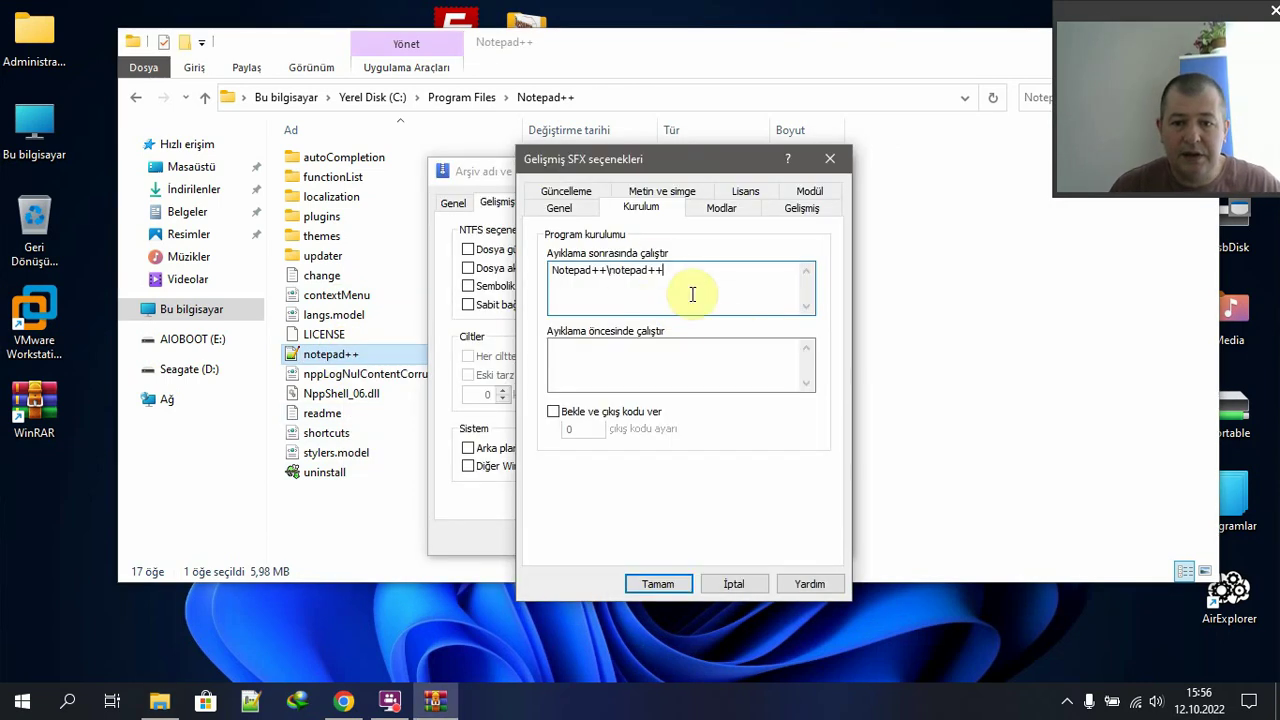
pyautogui.write('.exe')
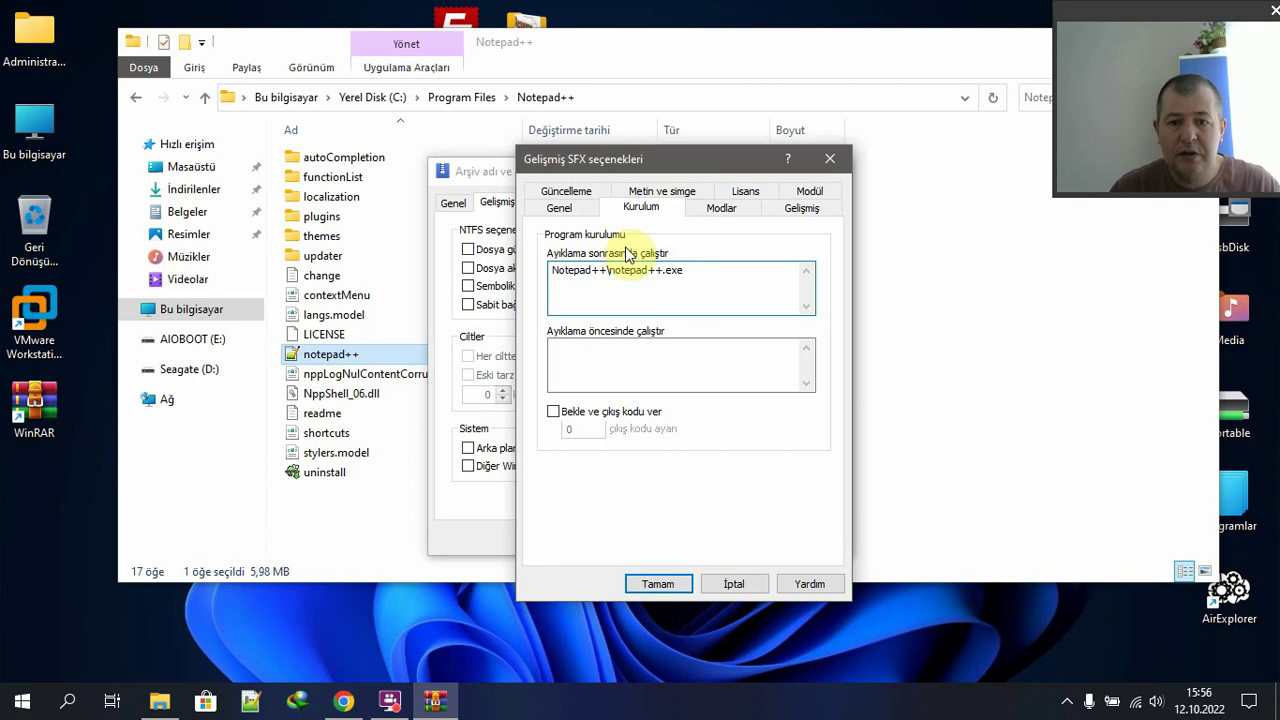
# - Review the run-after-extraction command, the temporary and silent modes and the update settings, and accept the advanced SFX options
pyautogui.doubleClick(708, 272)
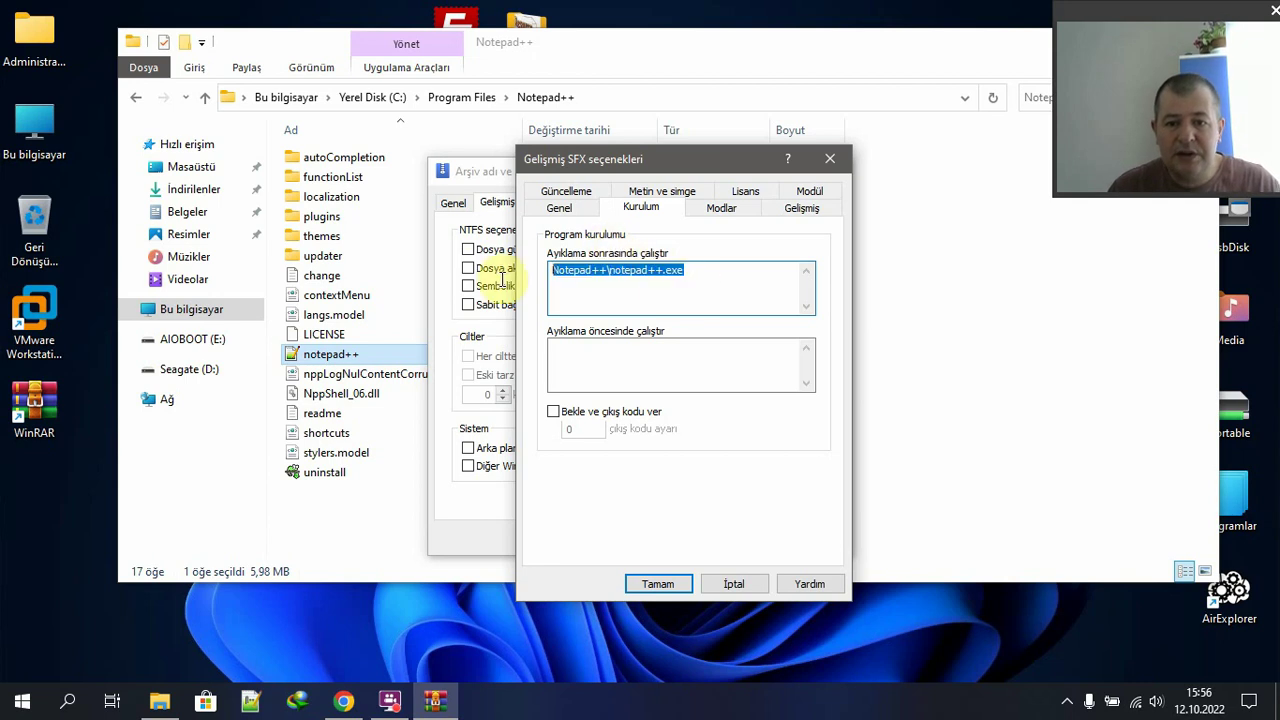
pyautogui.click(716, 216)
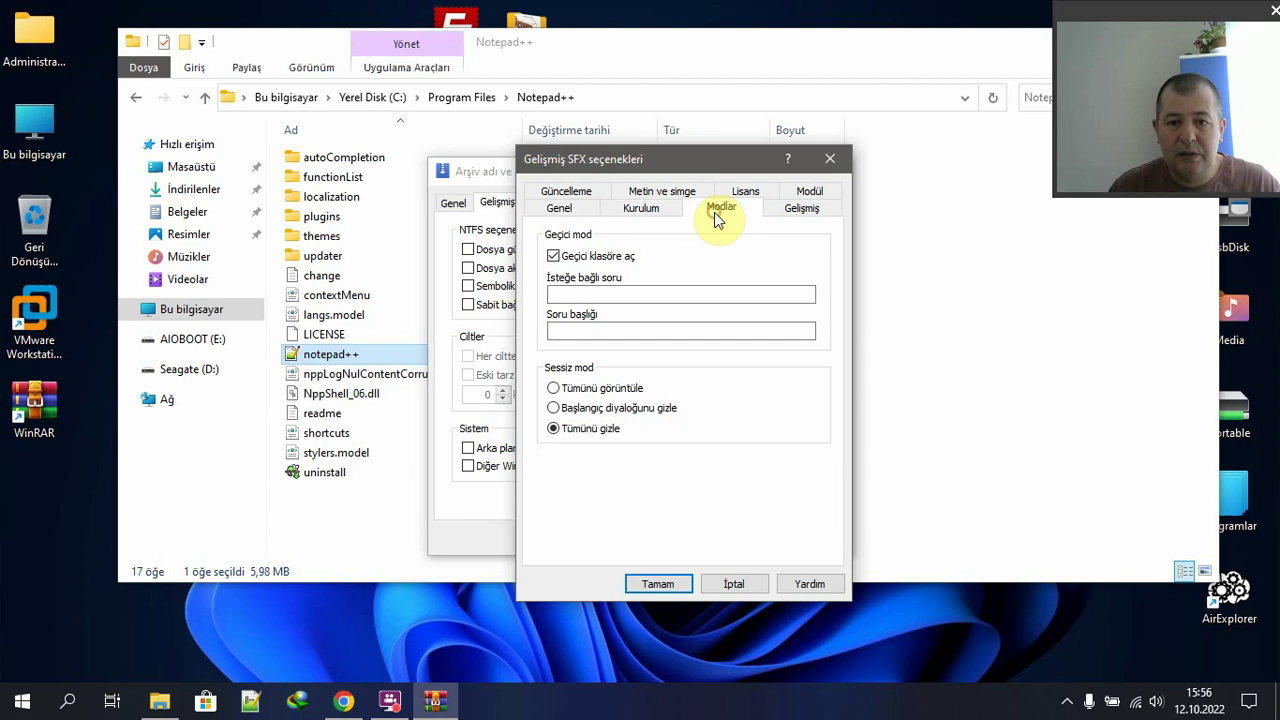
pyautogui.click(550, 191)
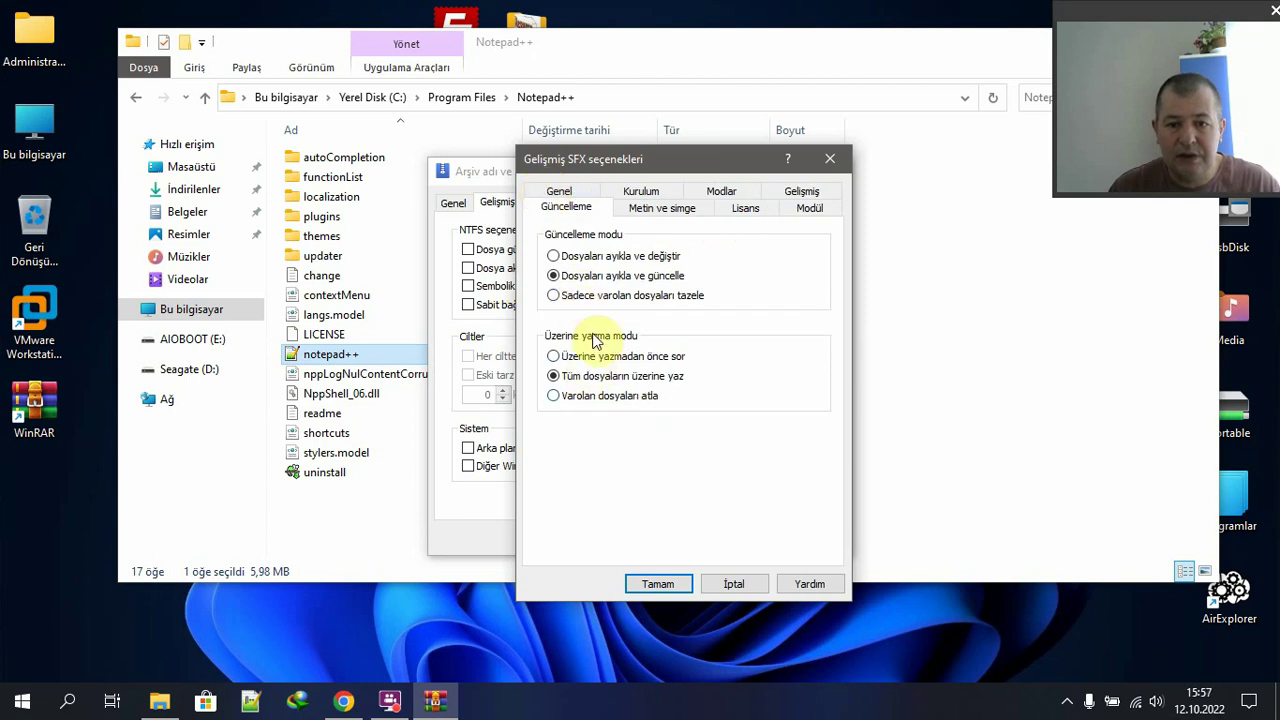
pyautogui.click(658, 584)
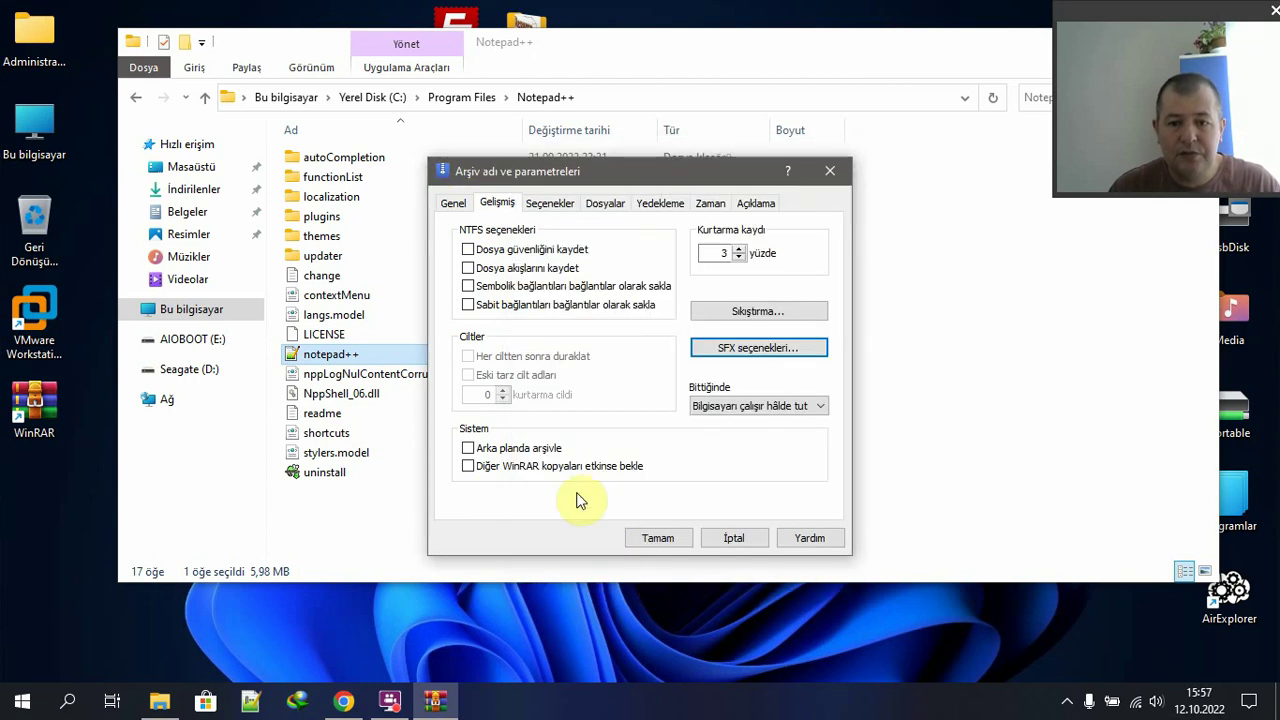
# - Check the general archive settings and create the self-extracting archive Notepad++.exe
pyautogui.click(452, 205)
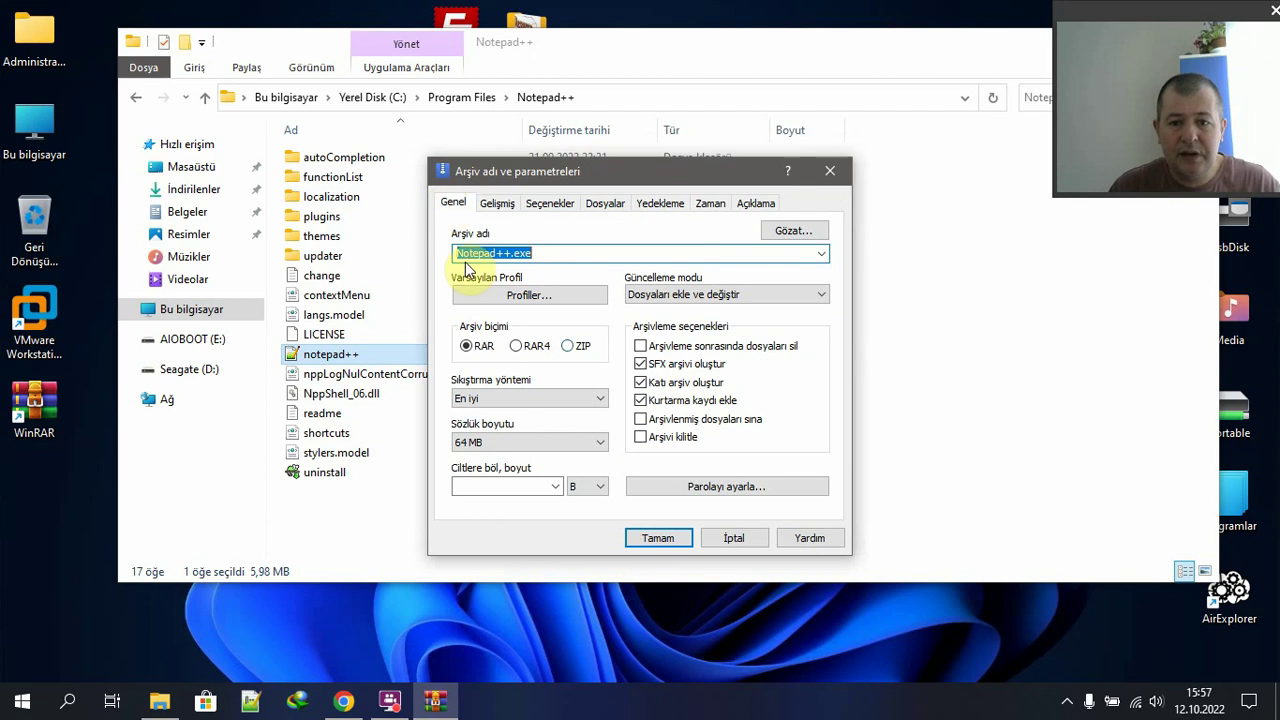
pyautogui.click(498, 203)
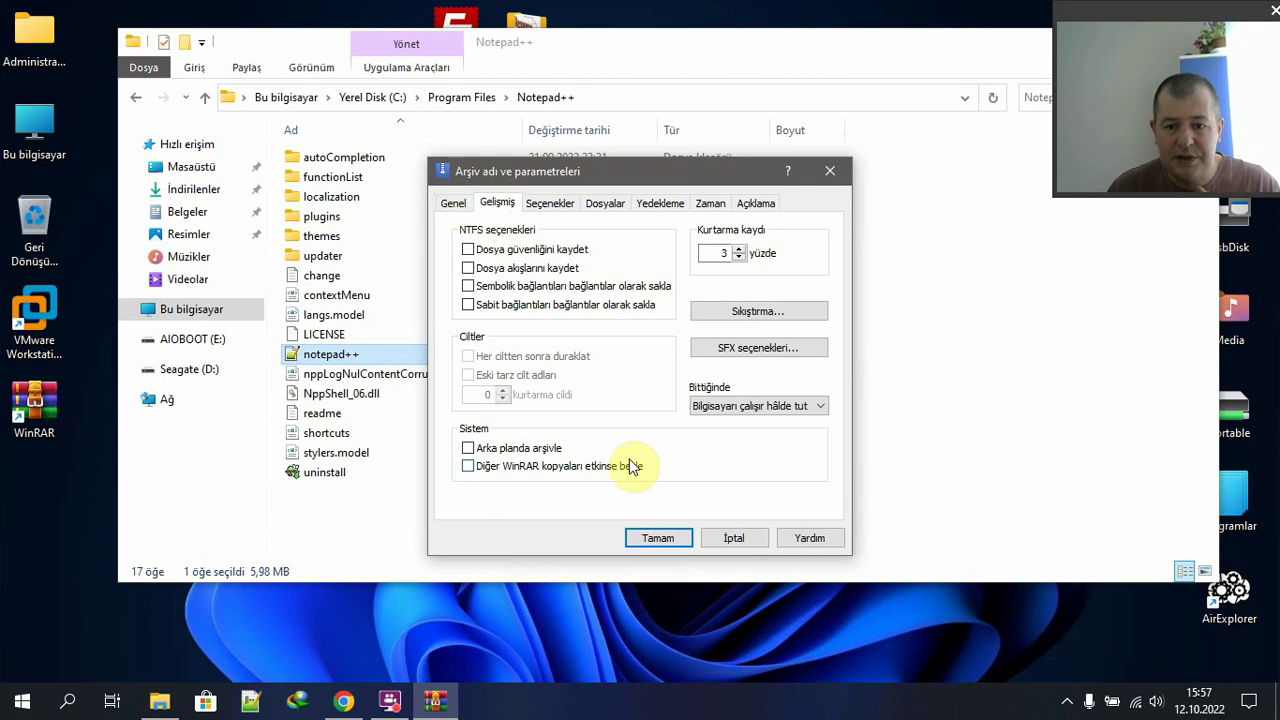
pyautogui.click(652, 537)
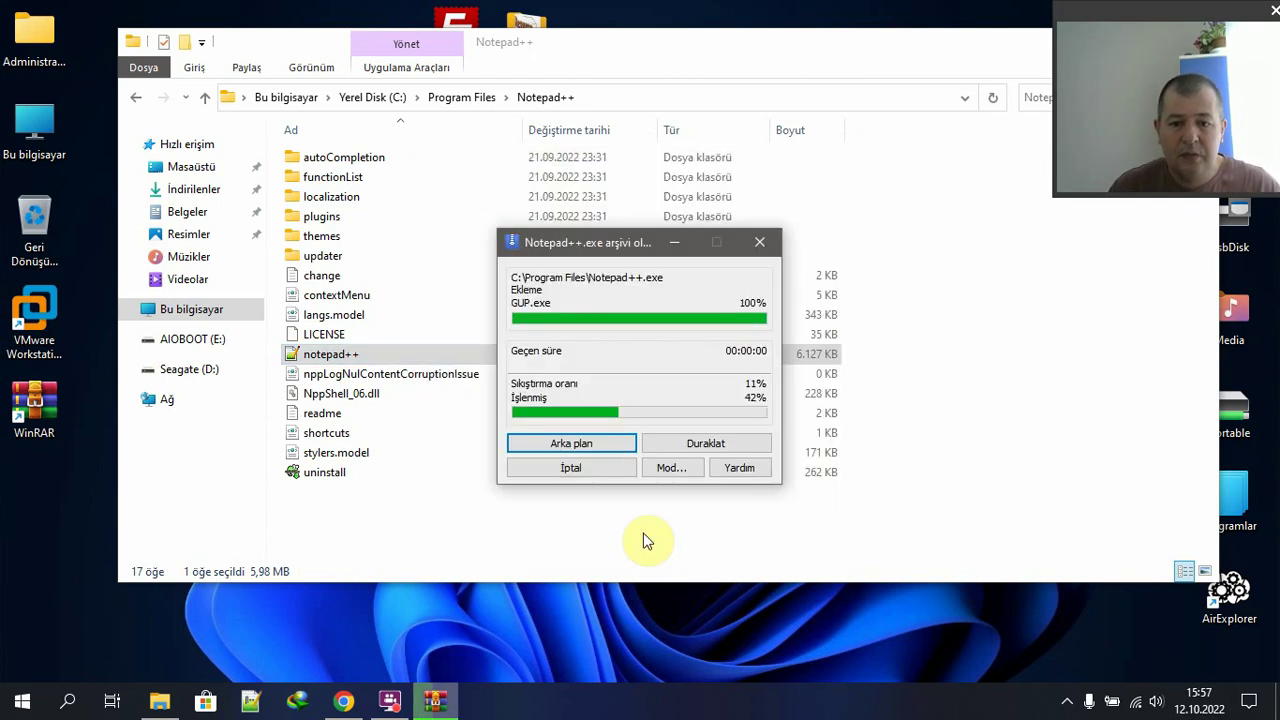
# - Move the new Notepad++ executable from Program Files to the desktop and minimize the folder window
pyautogui.click(458, 97)
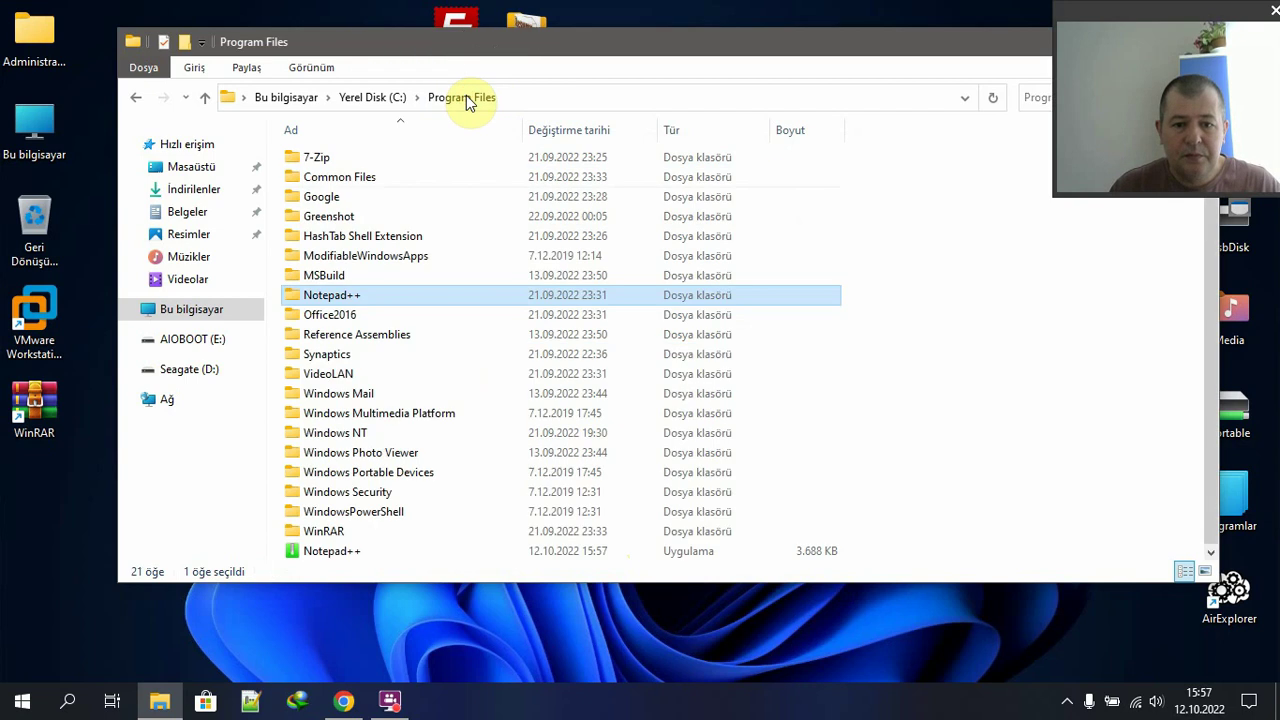
pyautogui.click(336, 551)
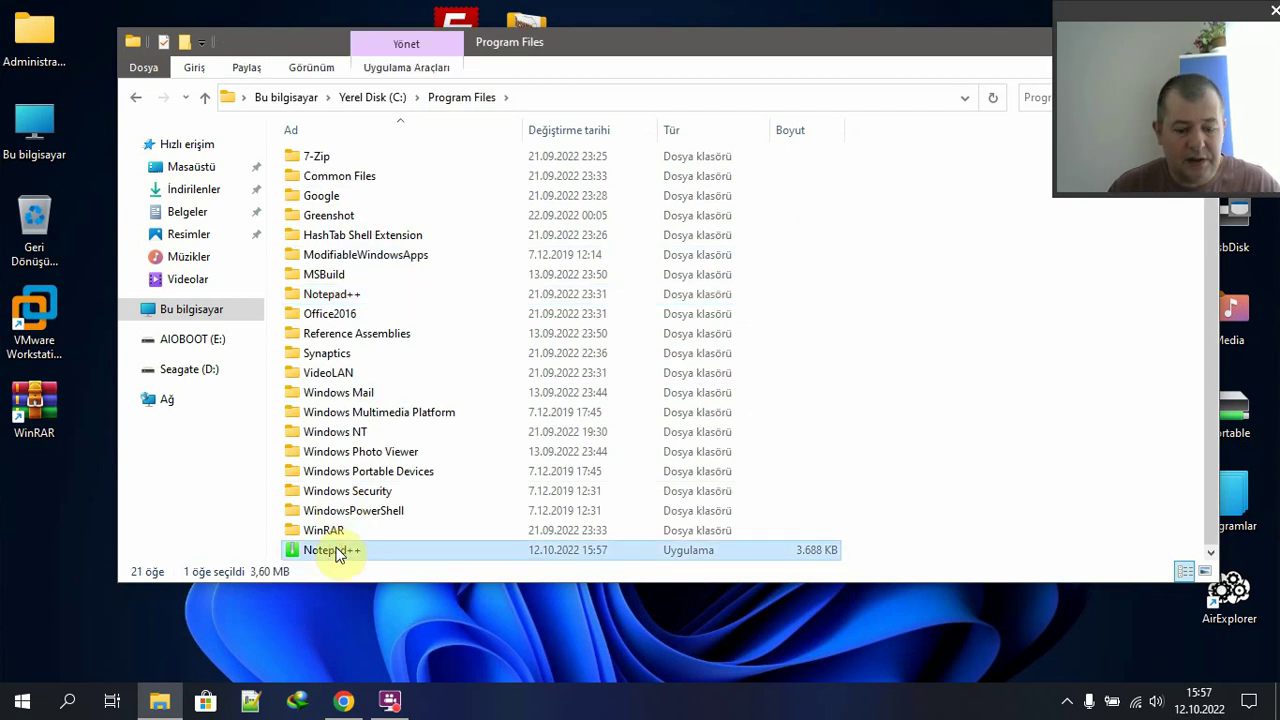
pyautogui.moveTo(336, 551); pyautogui.dragTo(81, 458)
pyautogui.rightClick(84, 465)
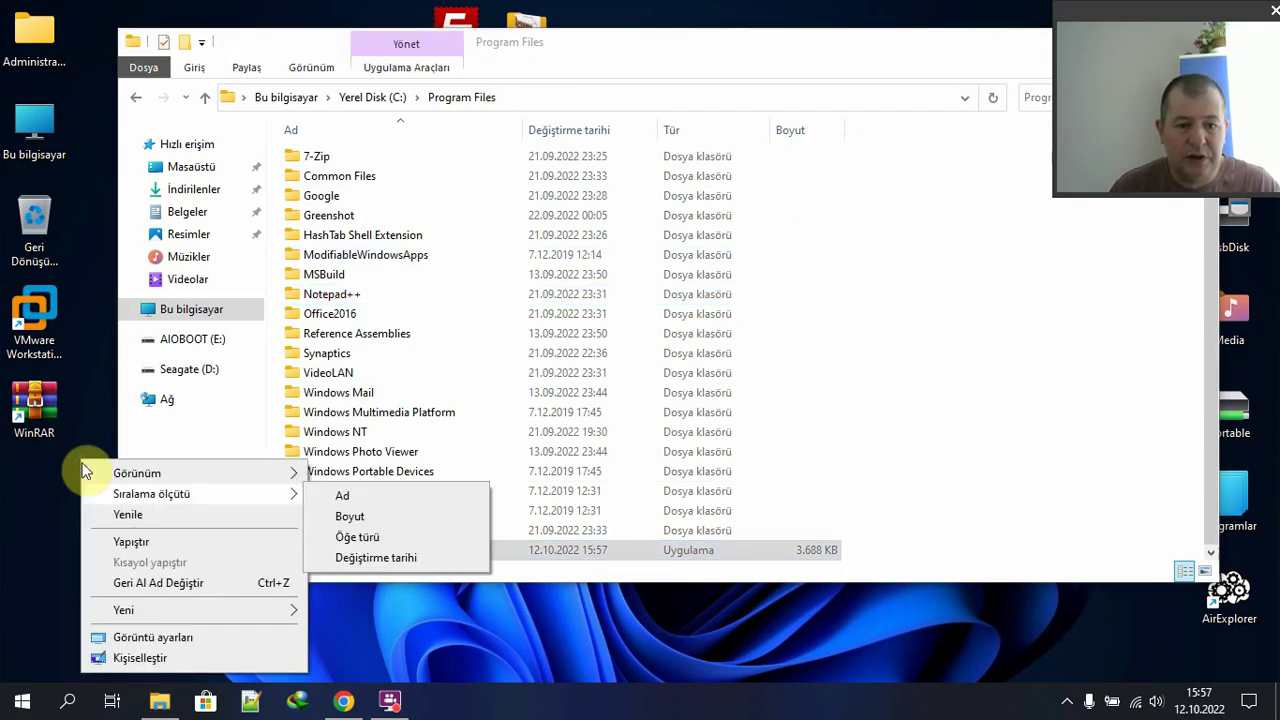
pyautogui.click(104, 535)
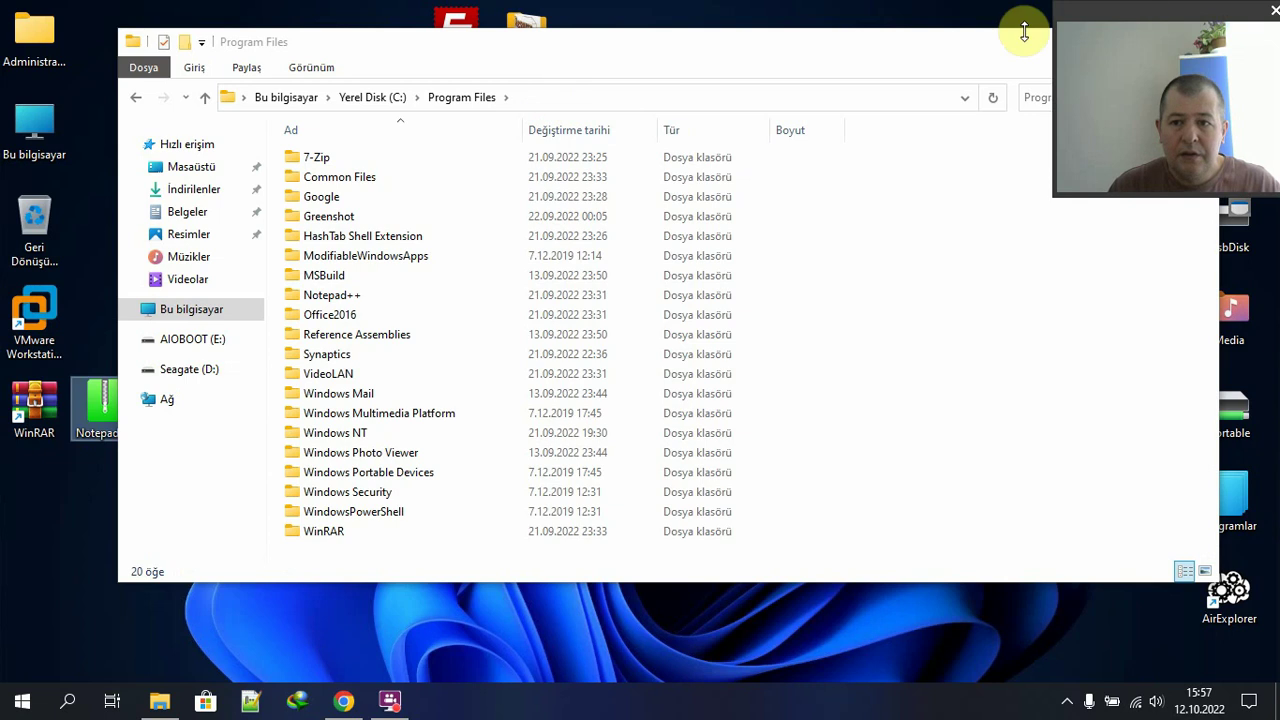
pyautogui.moveTo(1023, 30); pyautogui.dragTo(1027, 404)
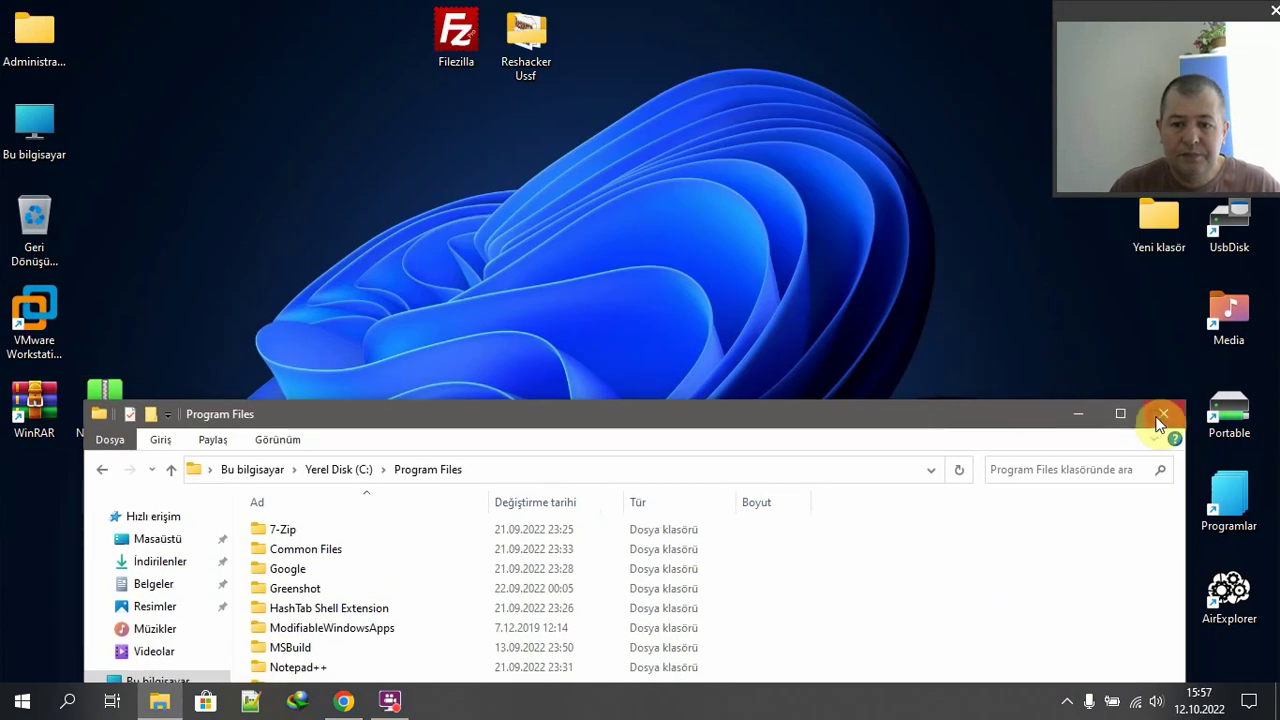
pyautogui.click(1066, 415)
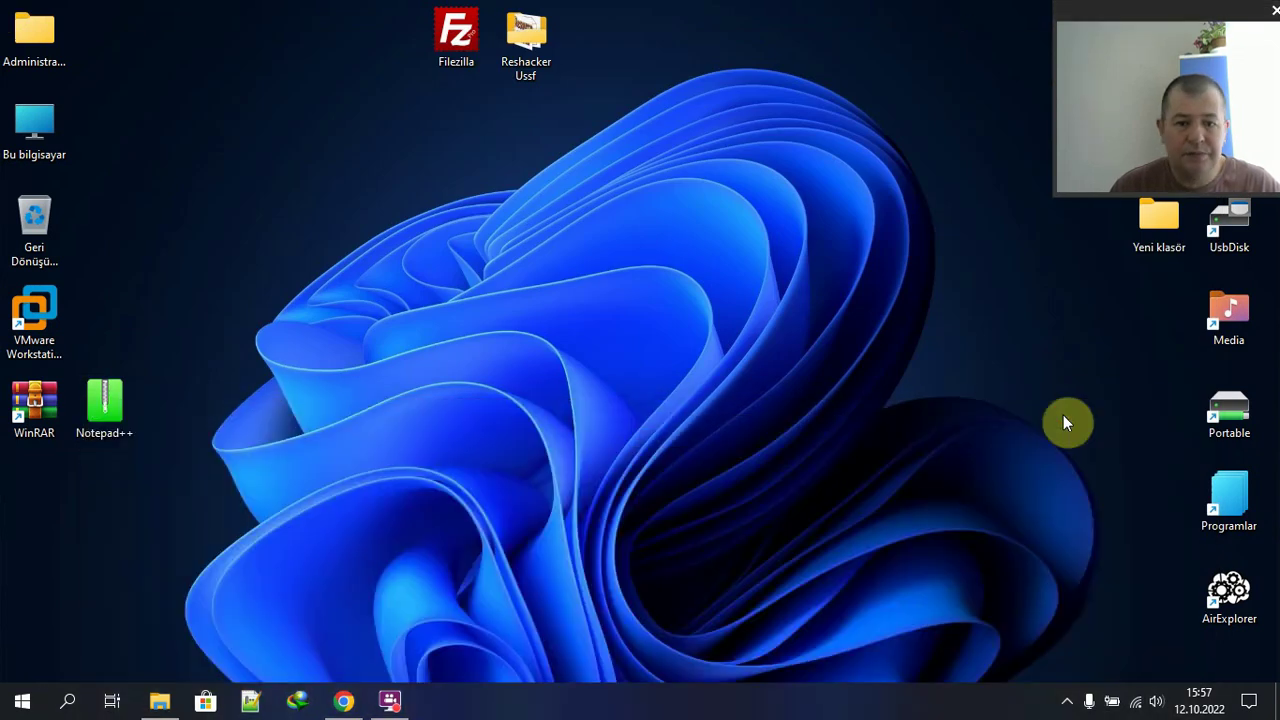
# - Place the Notepad++ executable beside the Reshacker Ussf folder on the desktop and test it by launching and closing the editor
pyautogui.moveTo(119, 389); pyautogui.dragTo(620, 33)
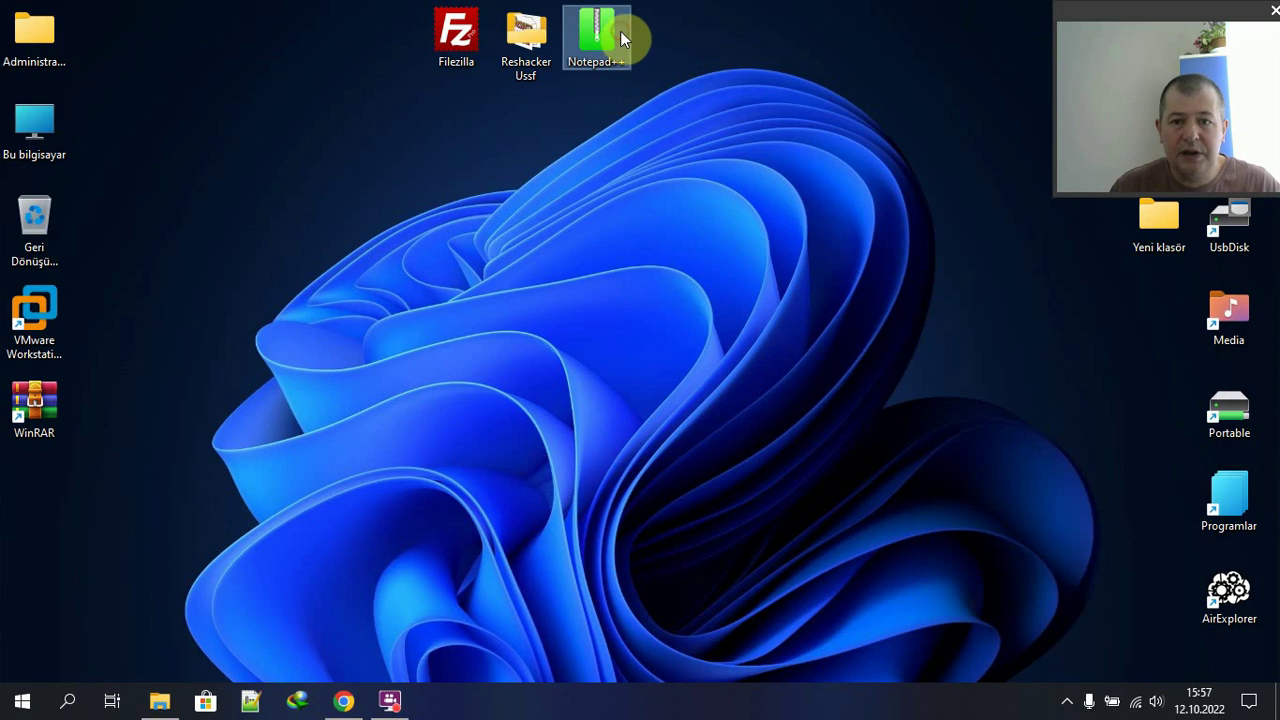
pyautogui.click(600, 95)
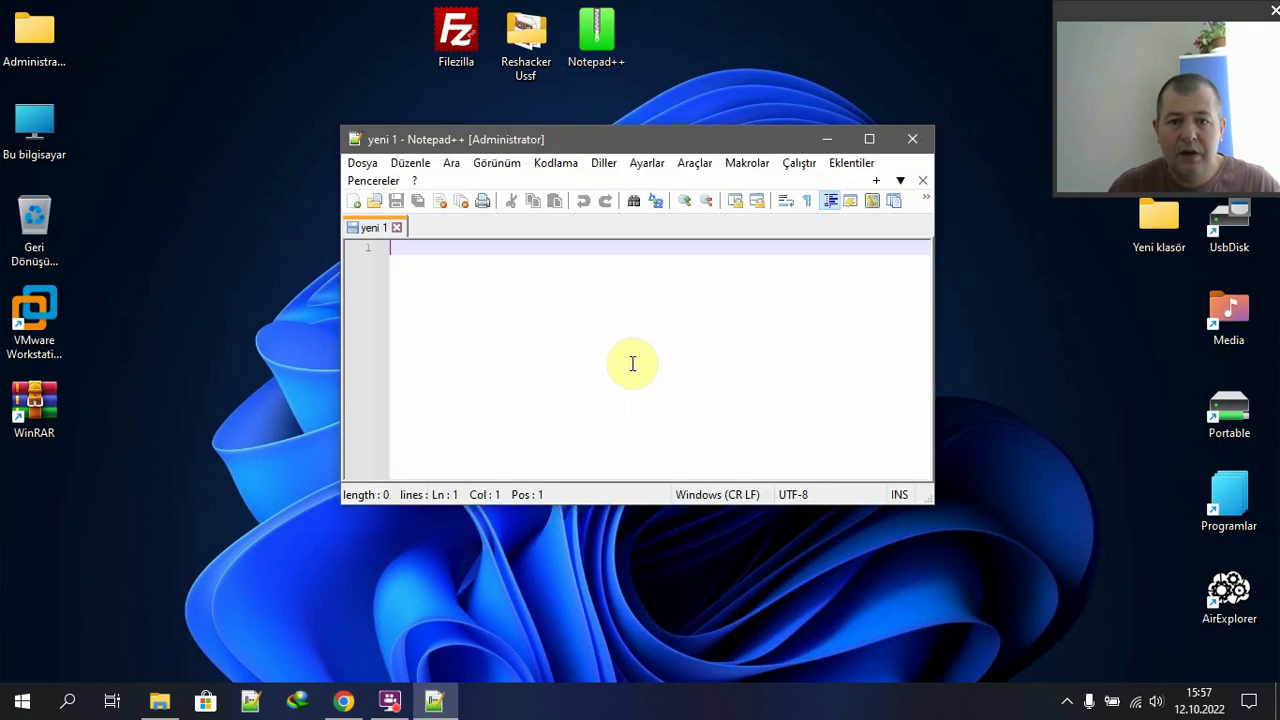
pyautogui.click(910, 139)
# - Examine the SFX script commands inside the Notepad++ executable with WinRAR, close the archive and shift the executable's desktop icon
pyautogui.rightClick(590, 38)
pyautogui.moveTo(709, 148)
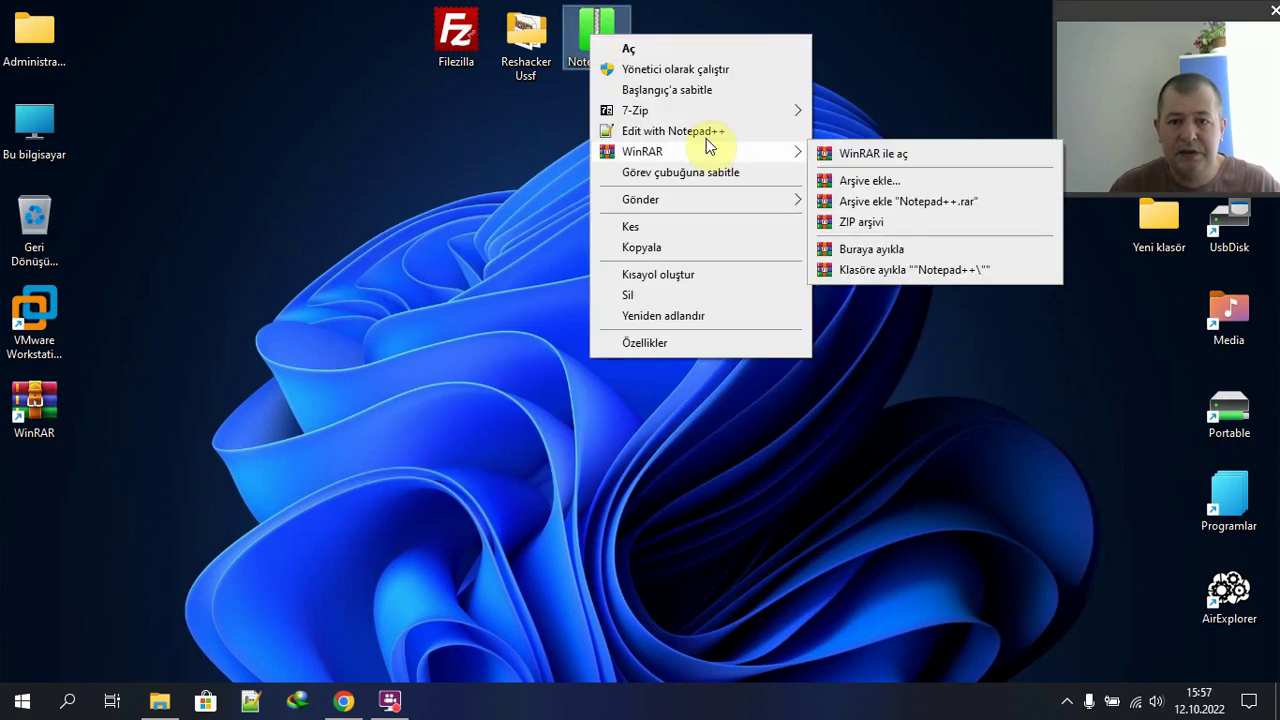
pyautogui.click(858, 158)
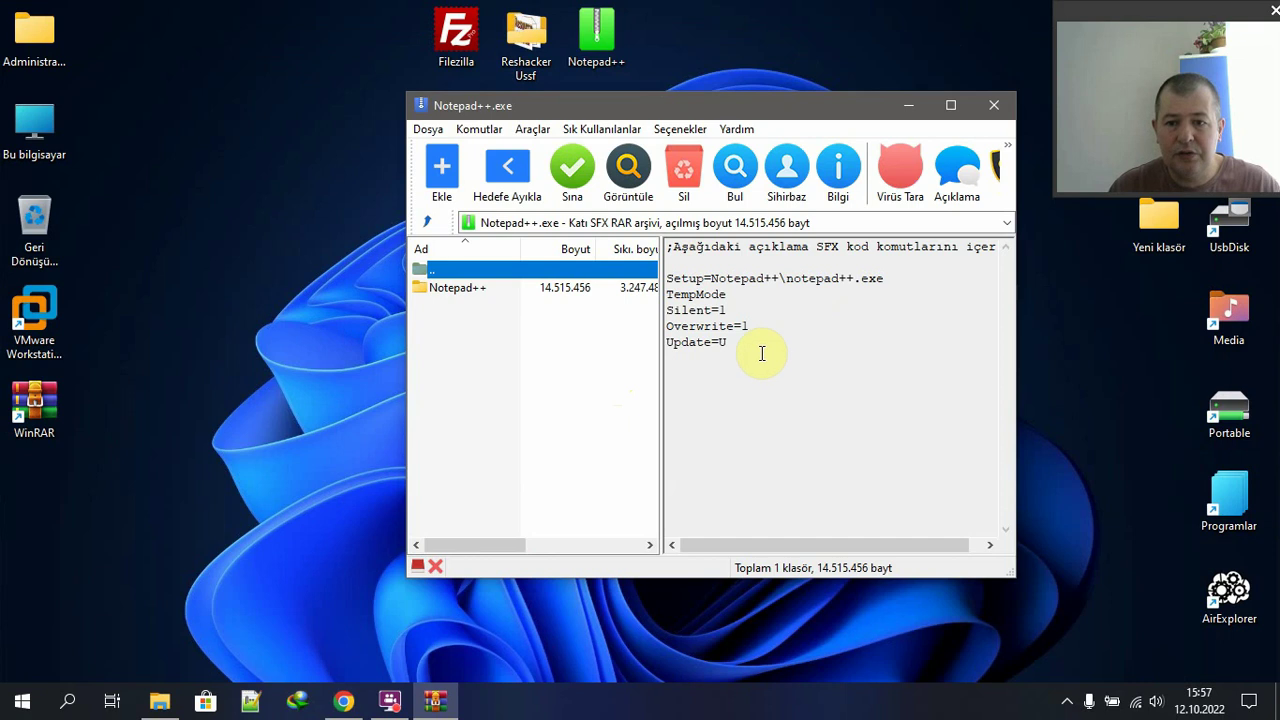
pyautogui.click(897, 277)
pyautogui.moveTo(704, 278); pyautogui.dragTo(666, 278)
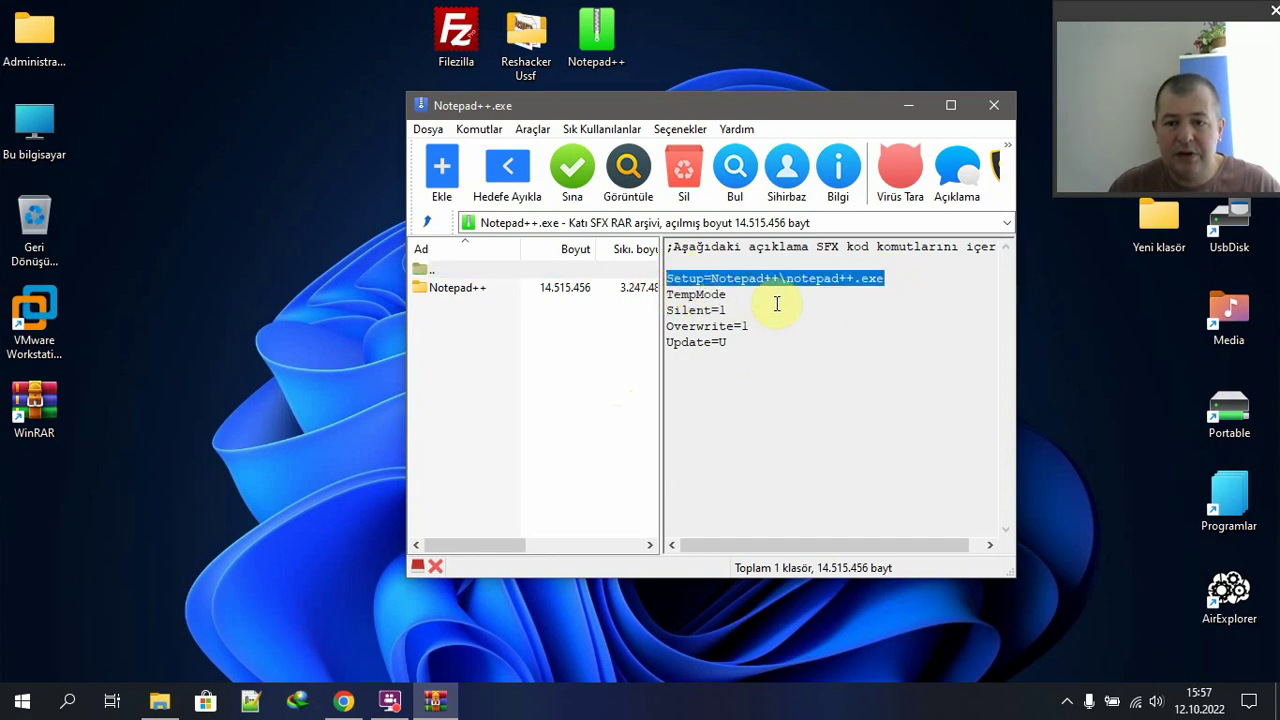
pyautogui.moveTo(729, 310); pyautogui.dragTo(648, 317)
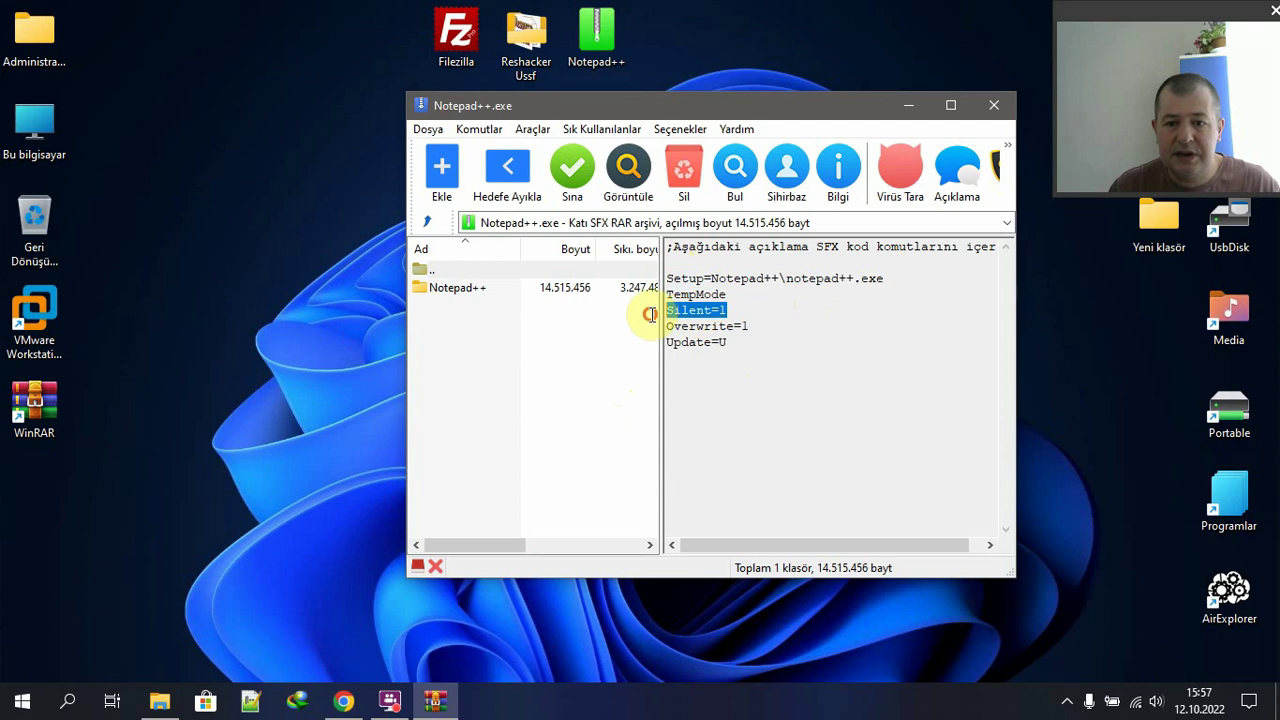
pyautogui.moveTo(749, 328); pyautogui.dragTo(671, 340)
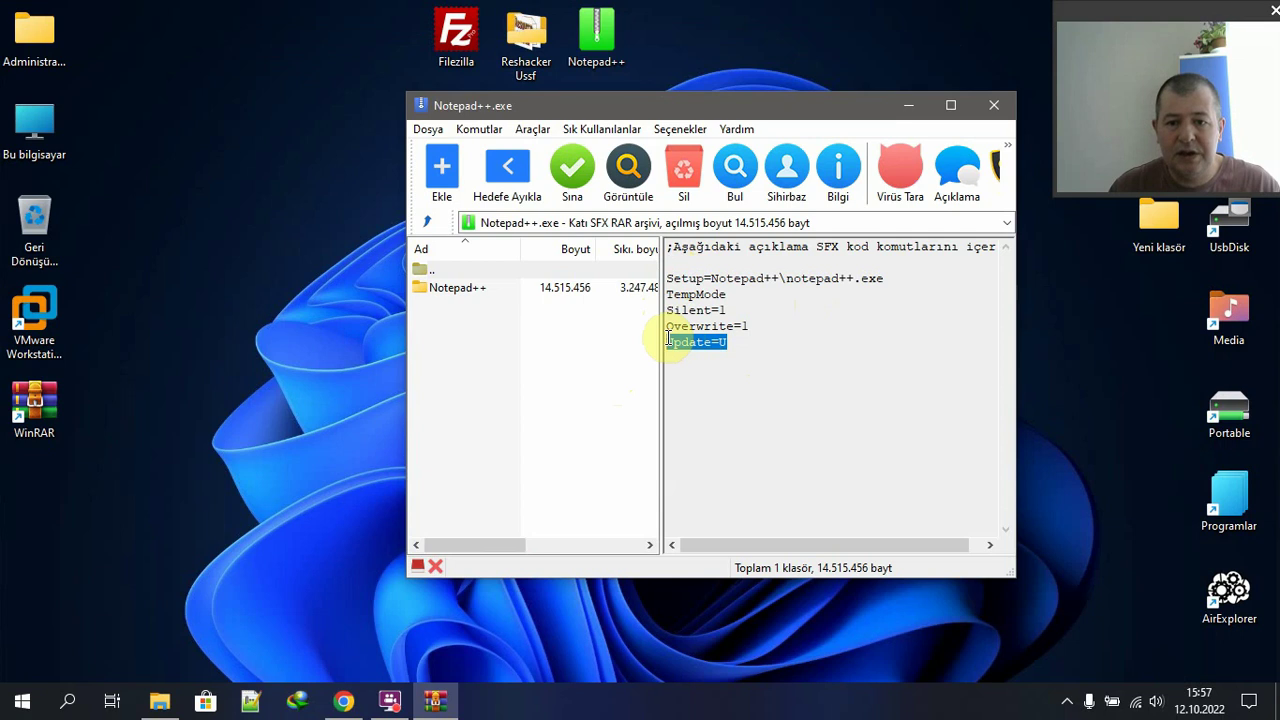
pyautogui.click(736, 338)
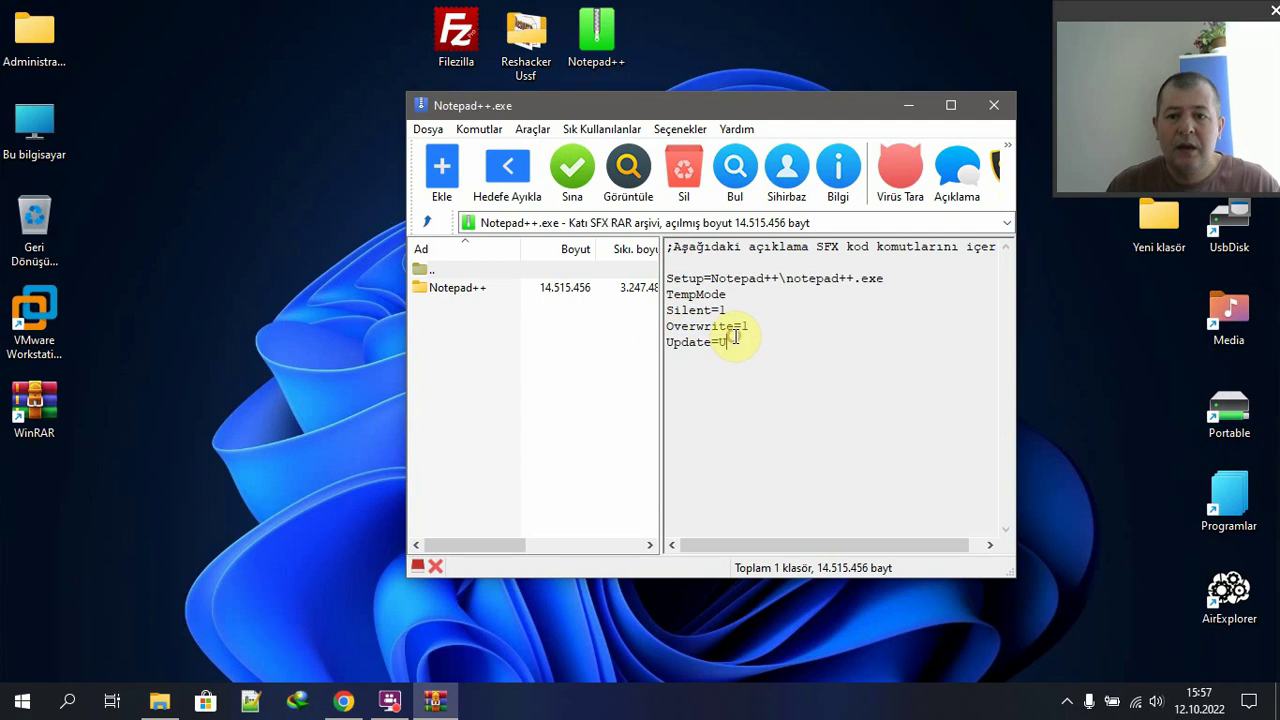
pyautogui.click(1000, 72)
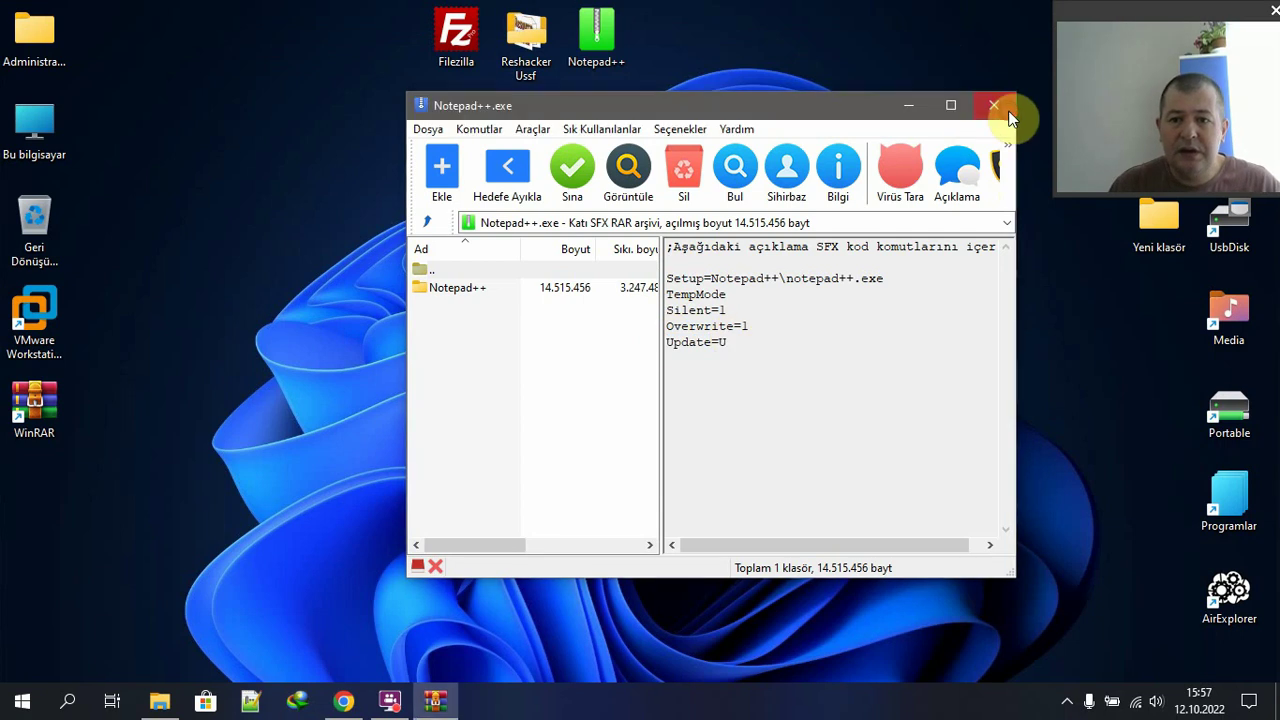
pyautogui.click(993, 105)
pyautogui.moveTo(596, 38); pyautogui.dragTo(667, 52)
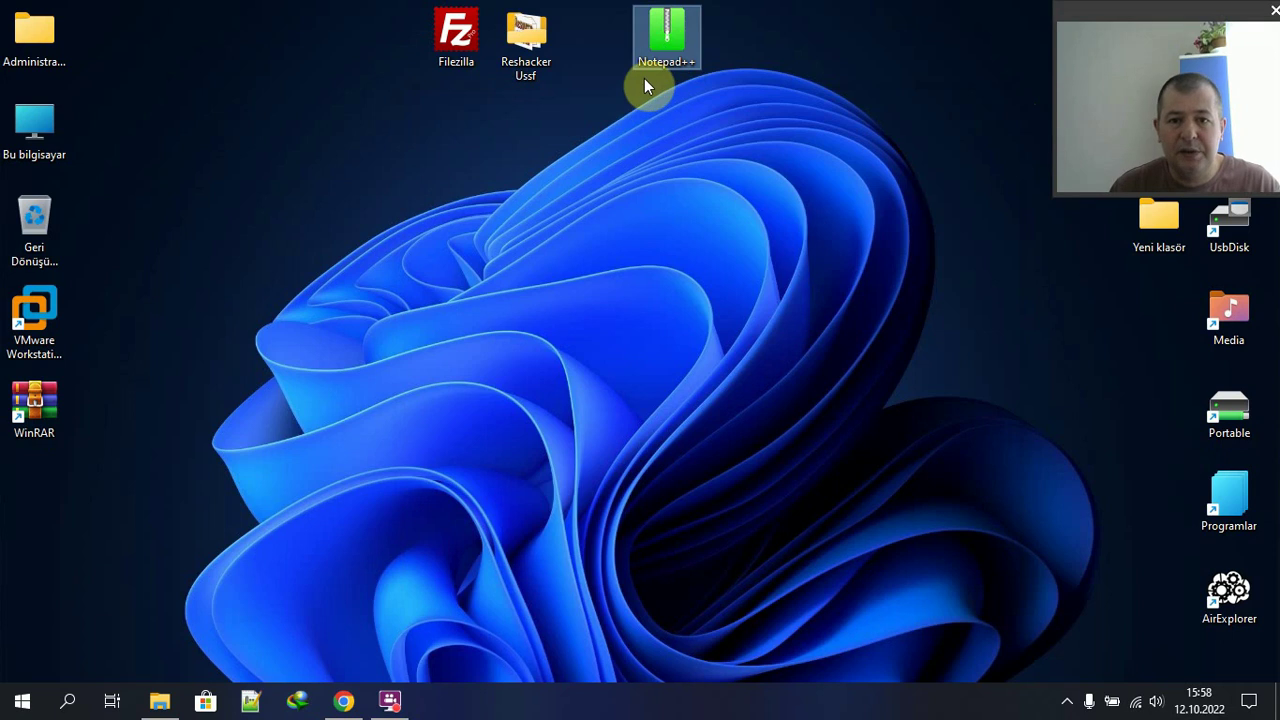
# - Open the Reshacker Ussf folder on the desktop and launch the ussf silent switch finder
pyautogui.click(451, 62)
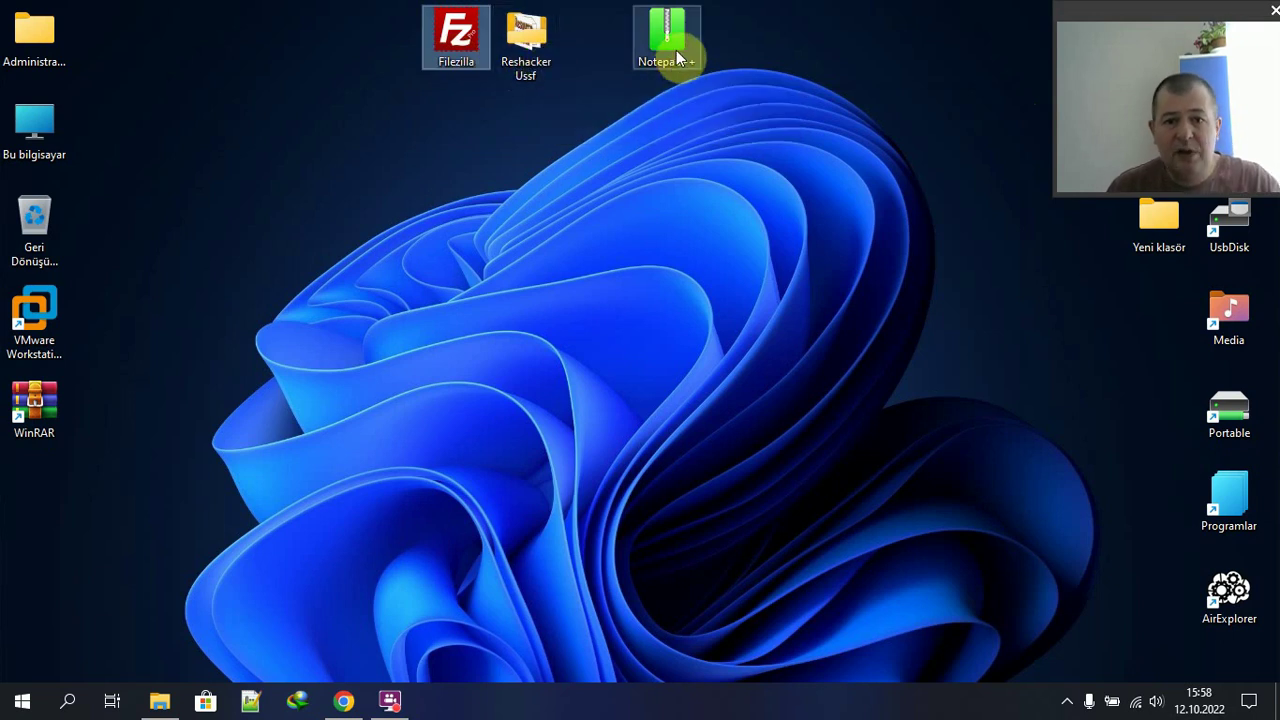
pyautogui.click(531, 59)
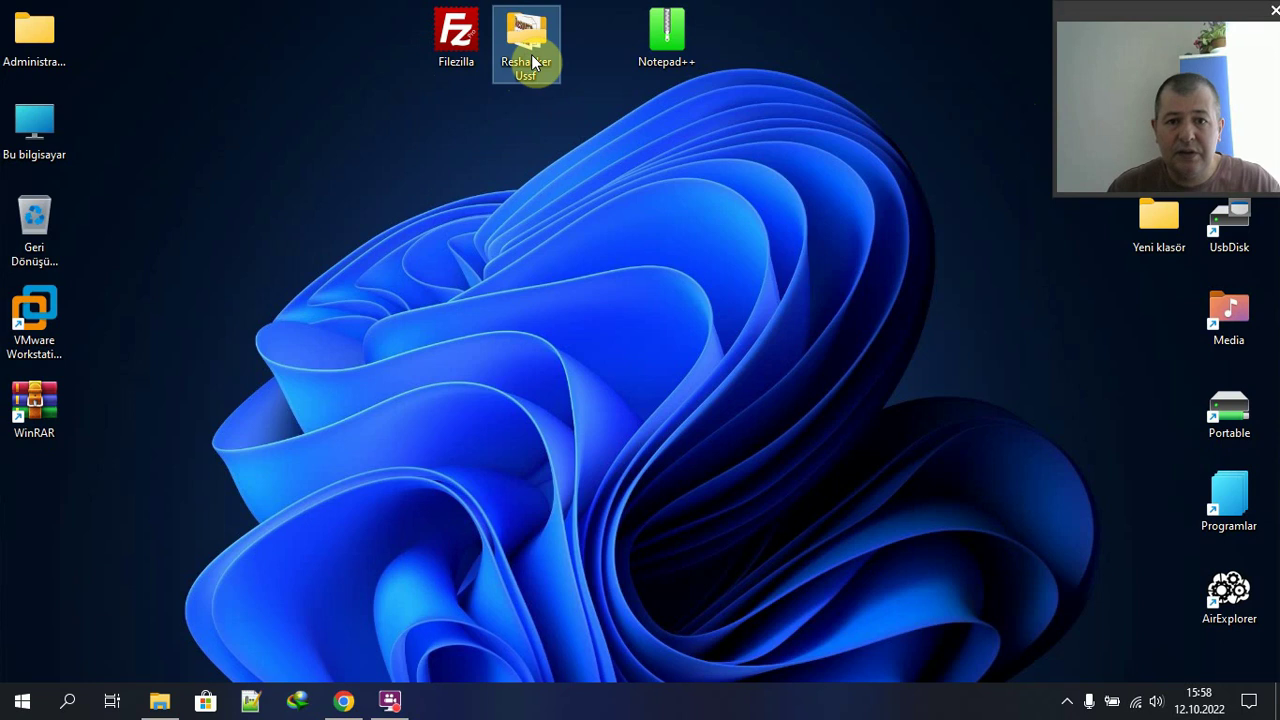
pyautogui.doubleClick(531, 59)
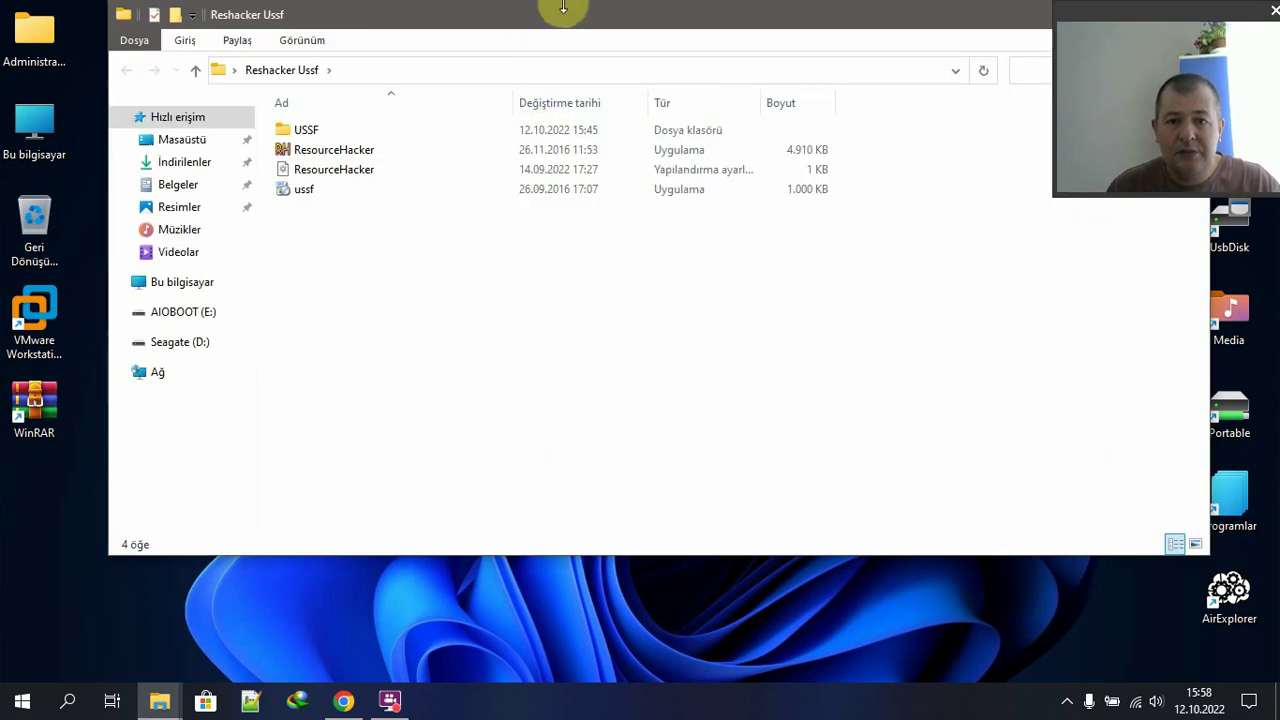
pyautogui.moveTo(562, 5); pyautogui.dragTo(606, 171)
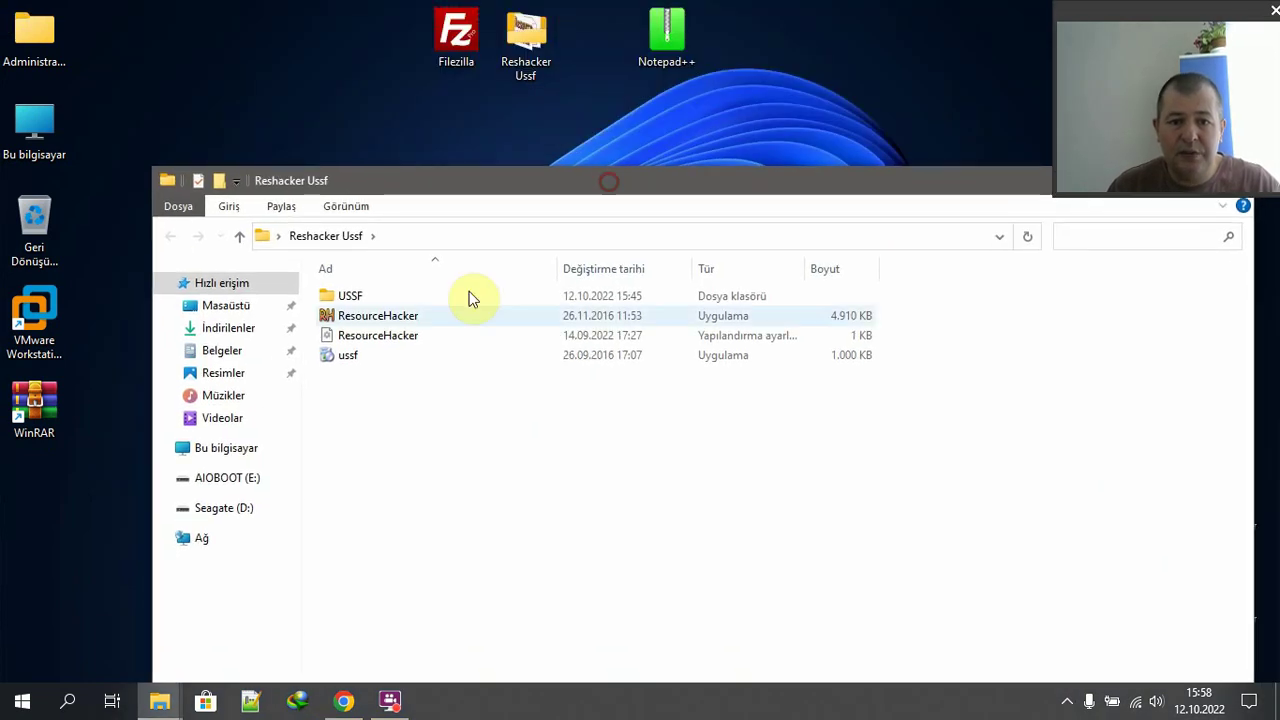
pyautogui.doubleClick(349, 357)
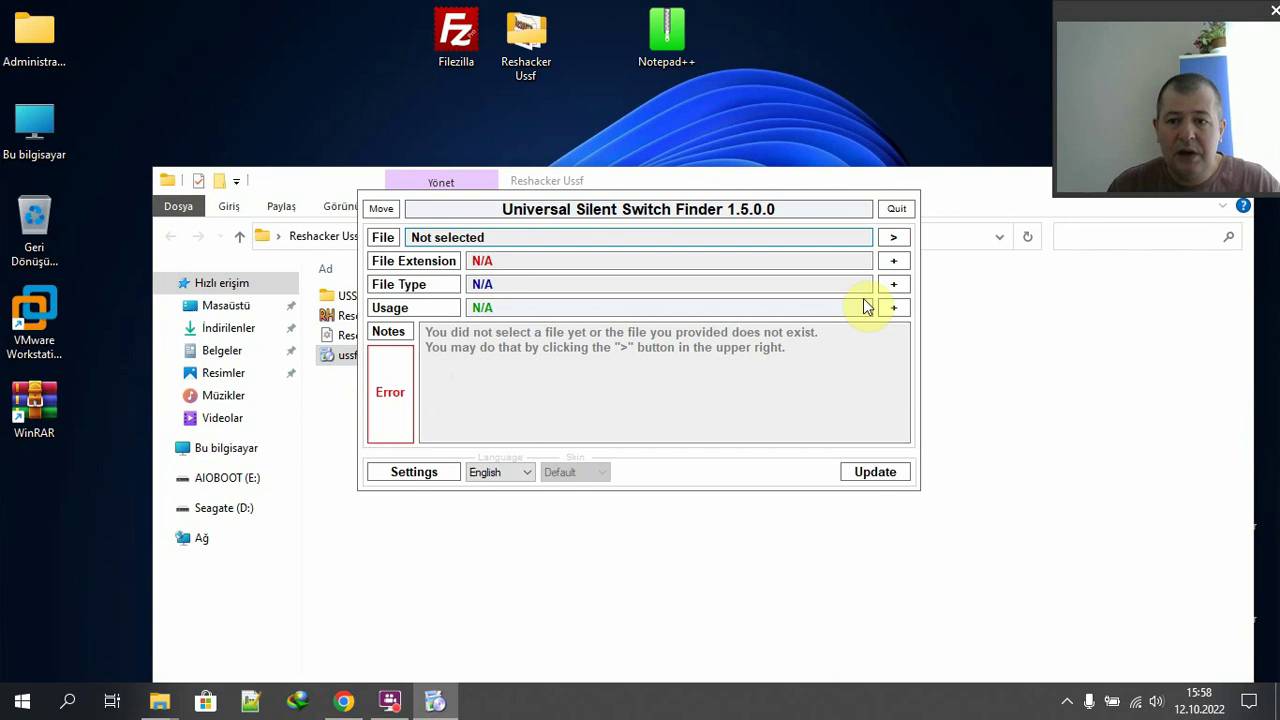
# - Analyze the desktop's Filezilla.exe for its silent usage command, quit the switch finder and close the Reshacker Ussf folder
pyautogui.click(903, 237)
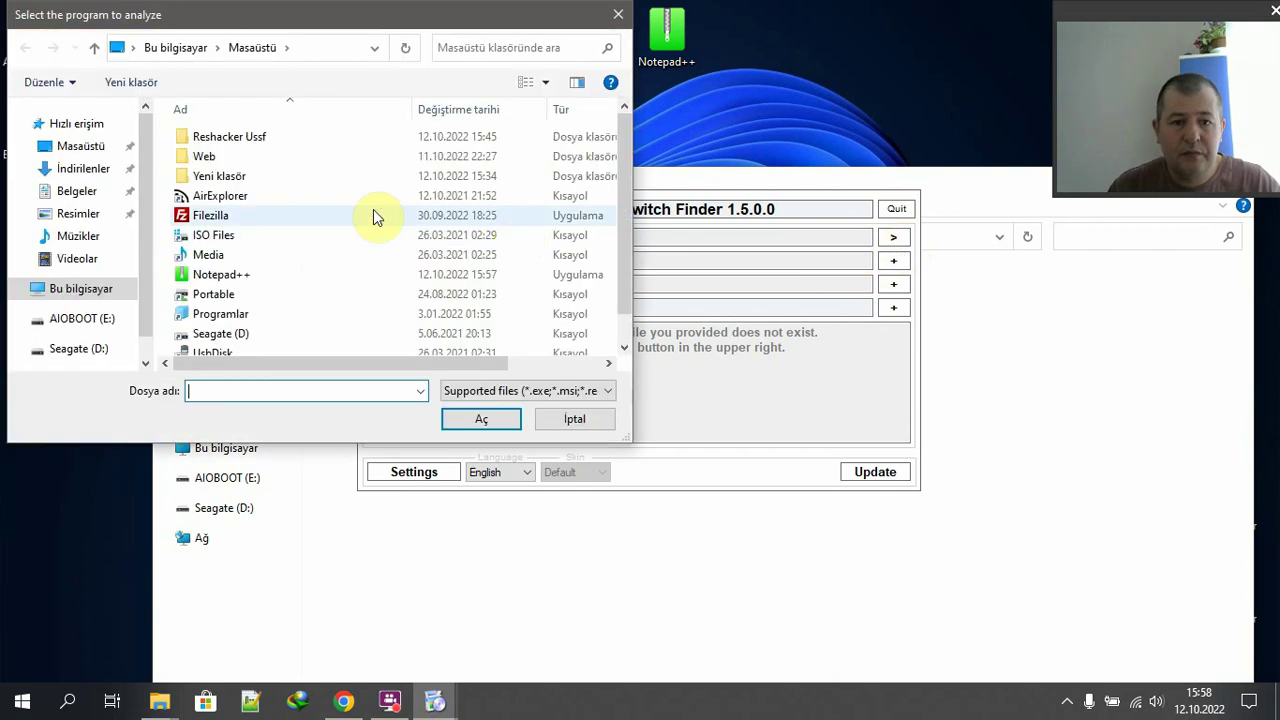
pyautogui.click(210, 216)
pyautogui.click(497, 419)
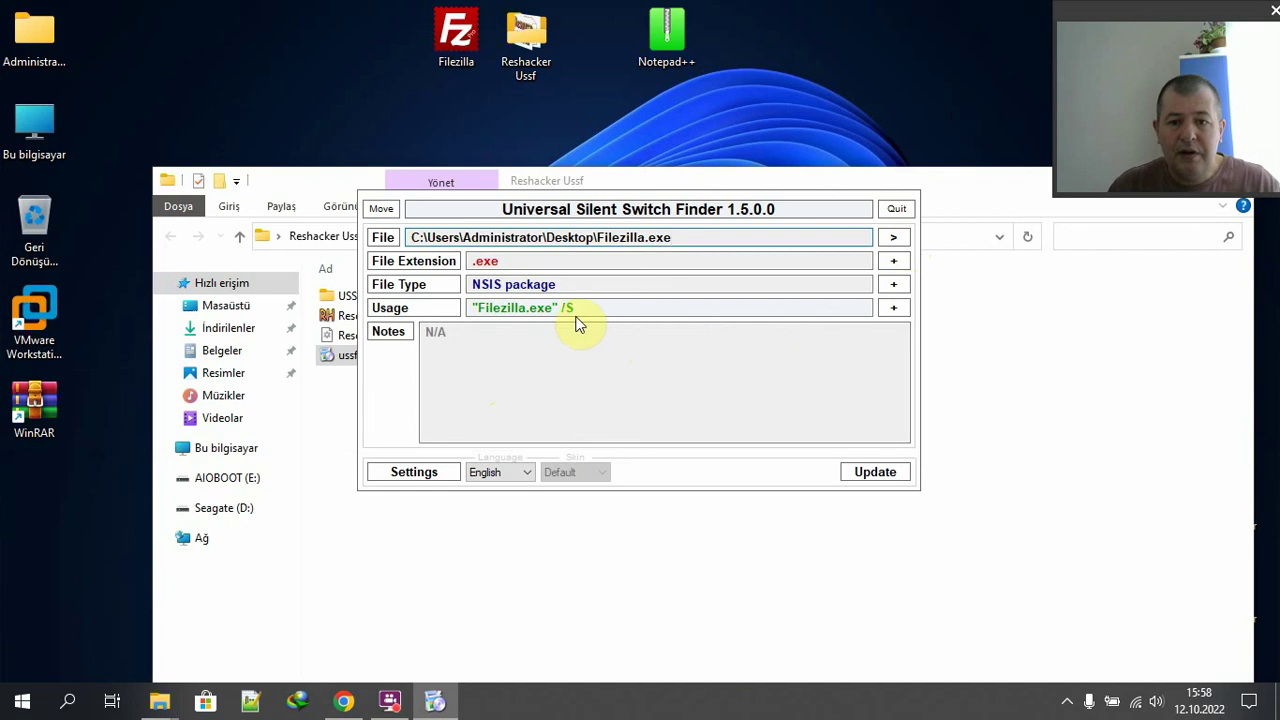
pyautogui.moveTo(574, 308); pyautogui.dragTo(432, 309)
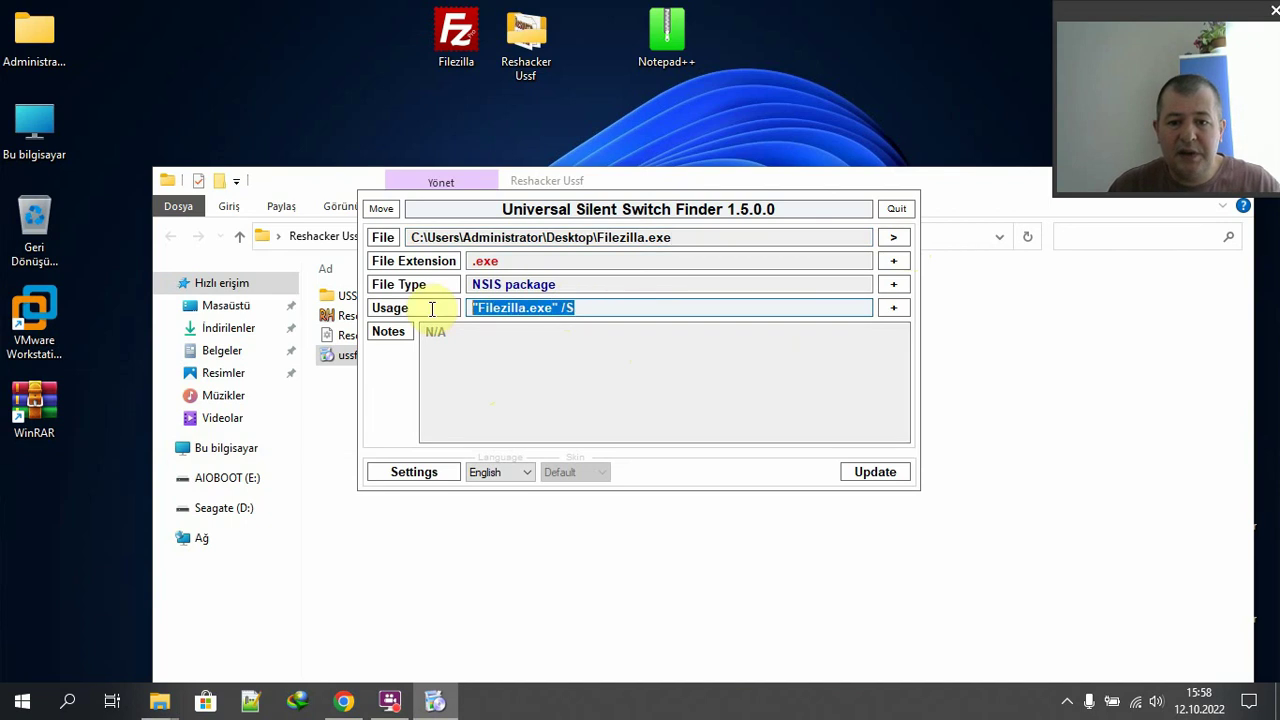
pyautogui.click(598, 314)
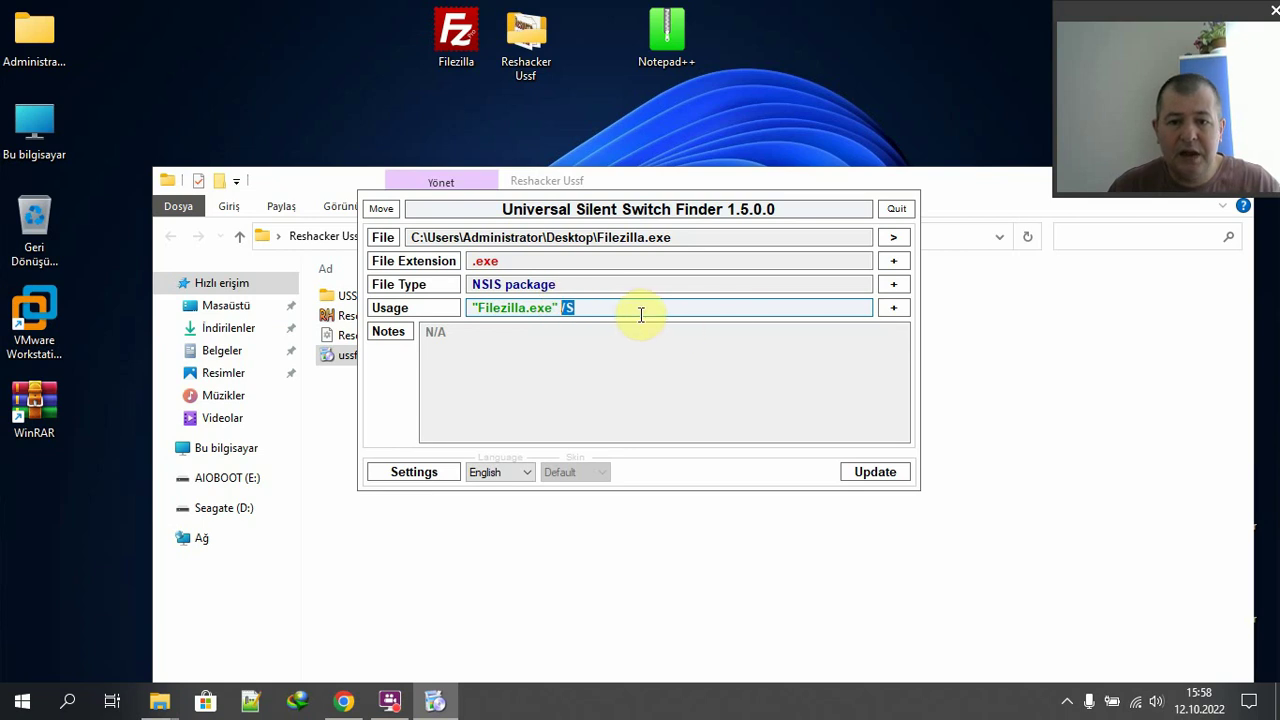
pyautogui.click(897, 207)
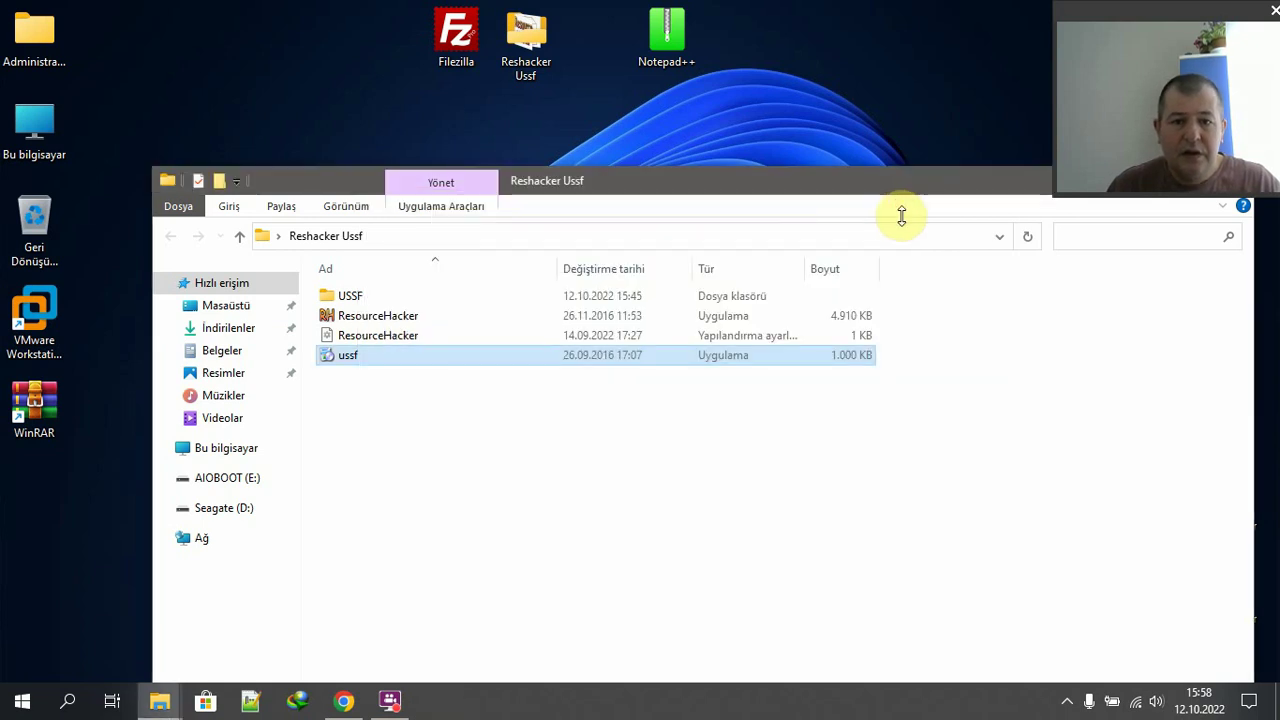
pyautogui.moveTo(832, 187); pyautogui.dragTo(744, 258)
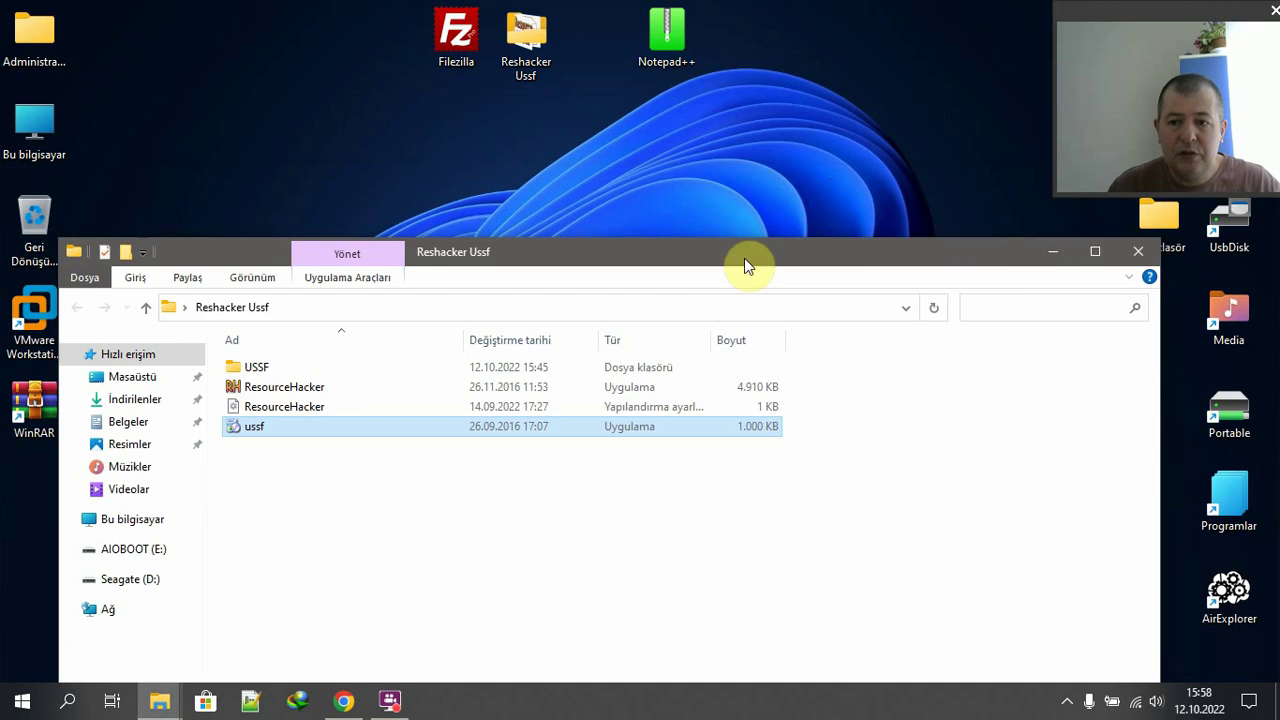
pyautogui.click(1137, 252)
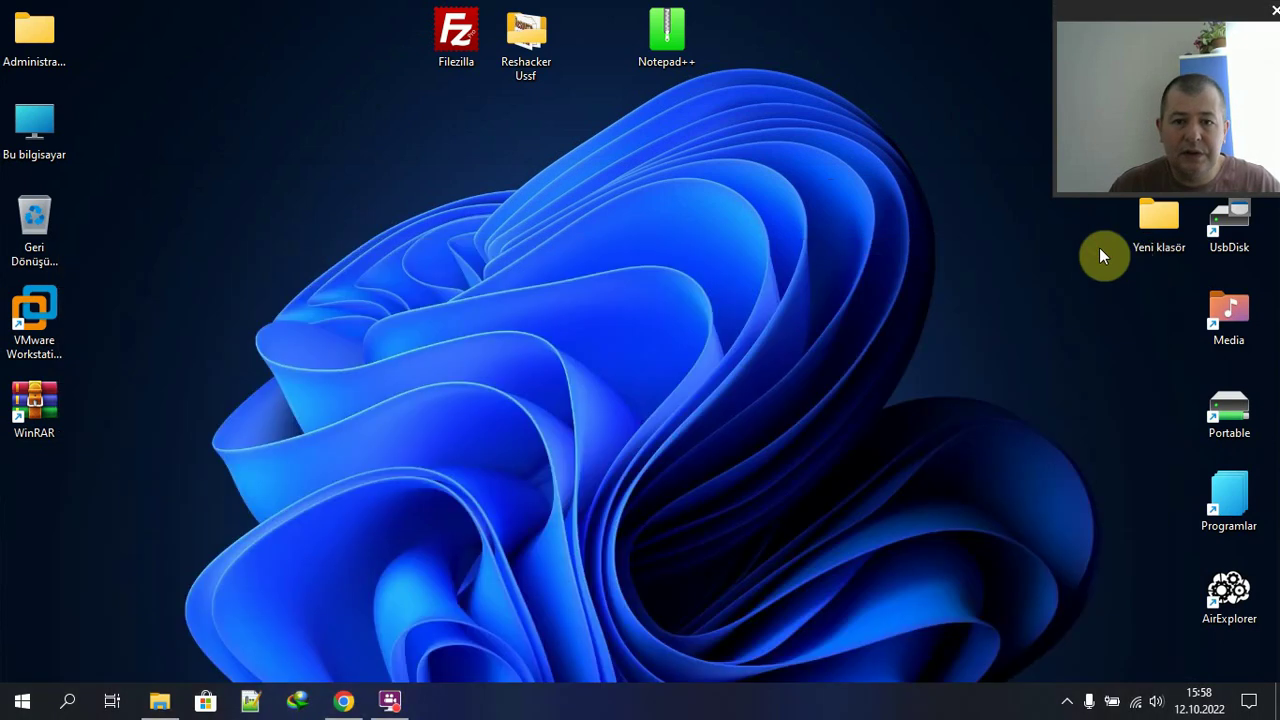
# - Set up a solid SFX archive of the Filezilla installer in WinRAR with En iyi compression and a 64 MB dictionary
pyautogui.rightClick(461, 62)
pyautogui.moveTo(547, 166)
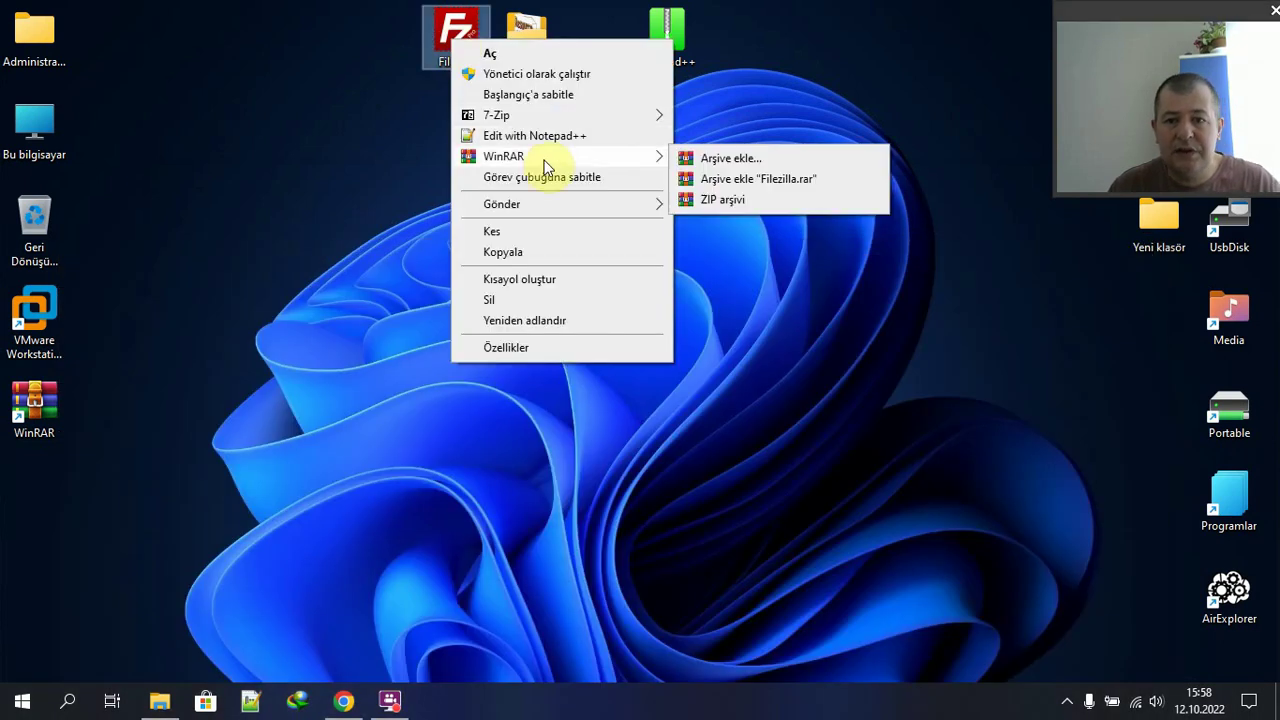
pyautogui.click(718, 160)
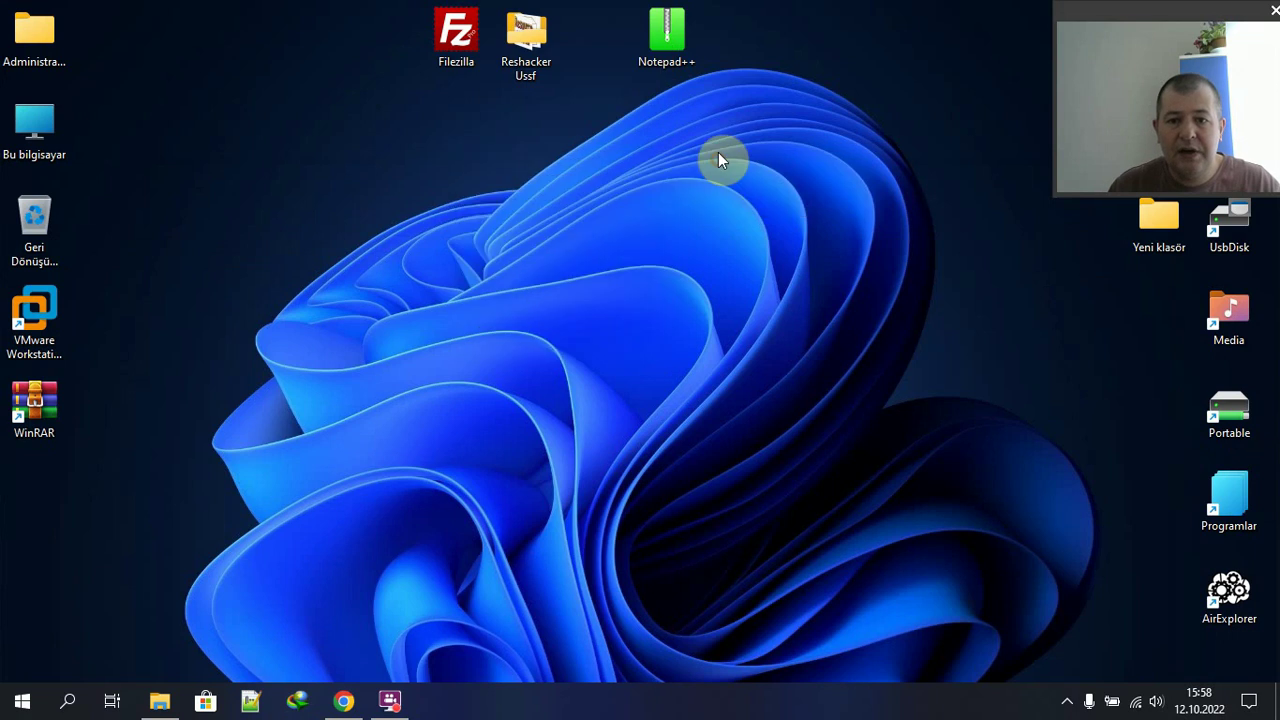
pyautogui.click(652, 365)
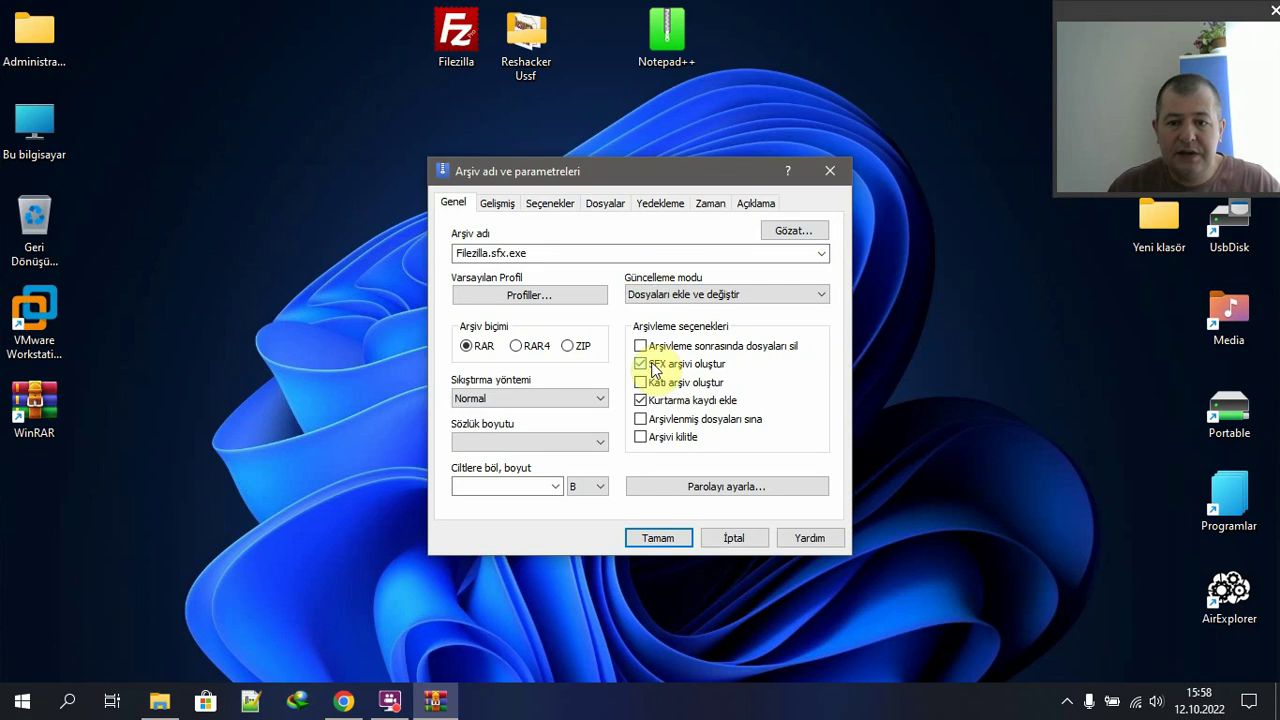
pyautogui.click(566, 400)
pyautogui.click(550, 476)
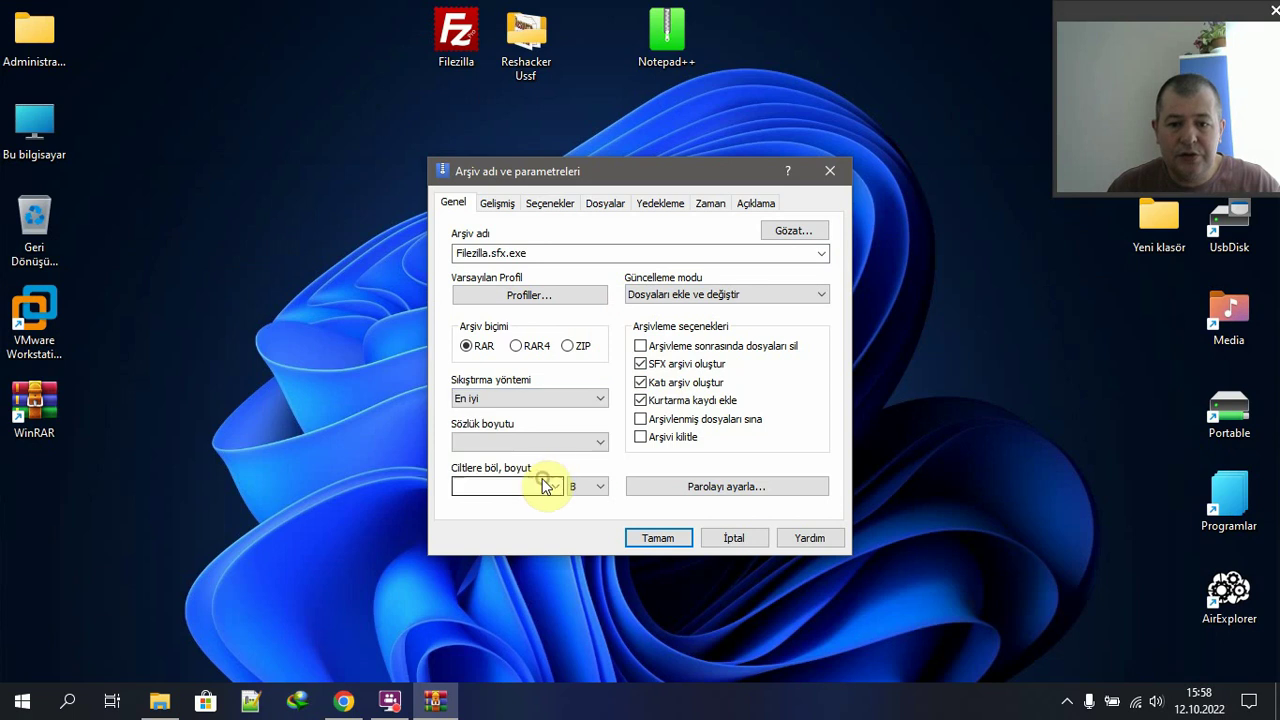
pyautogui.click(556, 441)
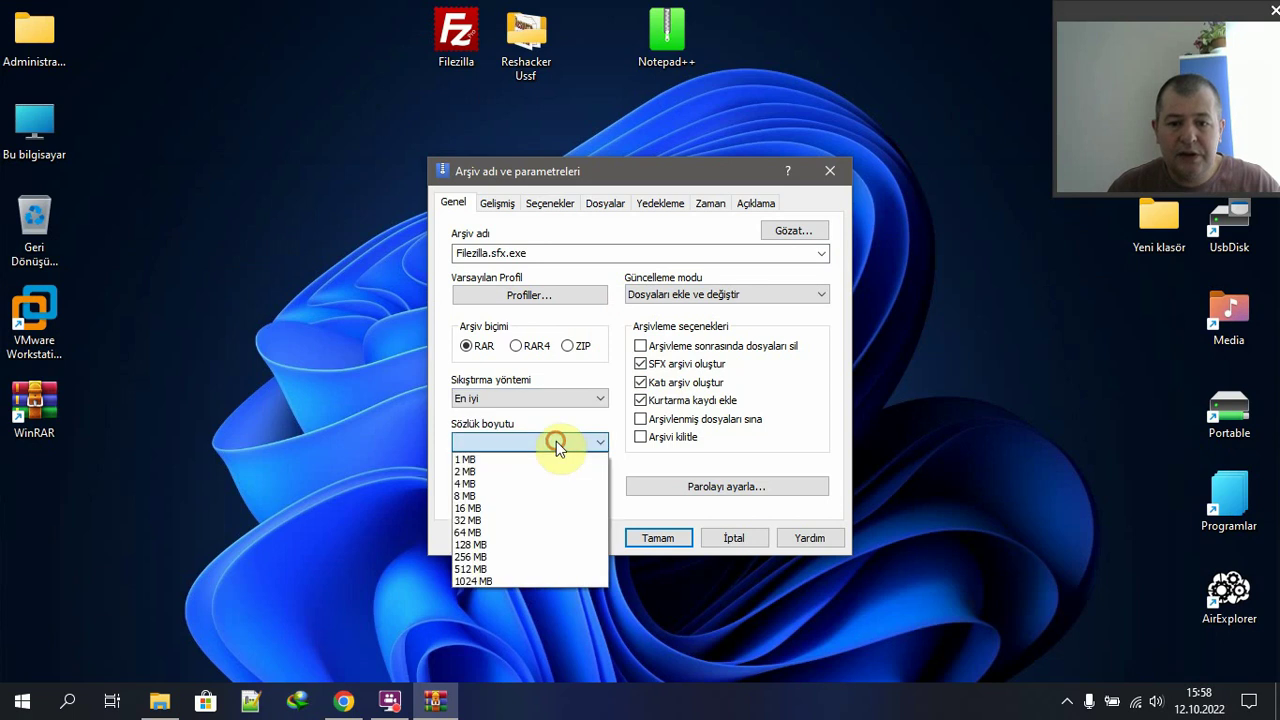
pyautogui.click(519, 533)
# - Set the SFX modes to unpack to a temporary folder (Geçici klasöre aç) and hide everything (Tümünü gizle)
pyautogui.click(494, 204)
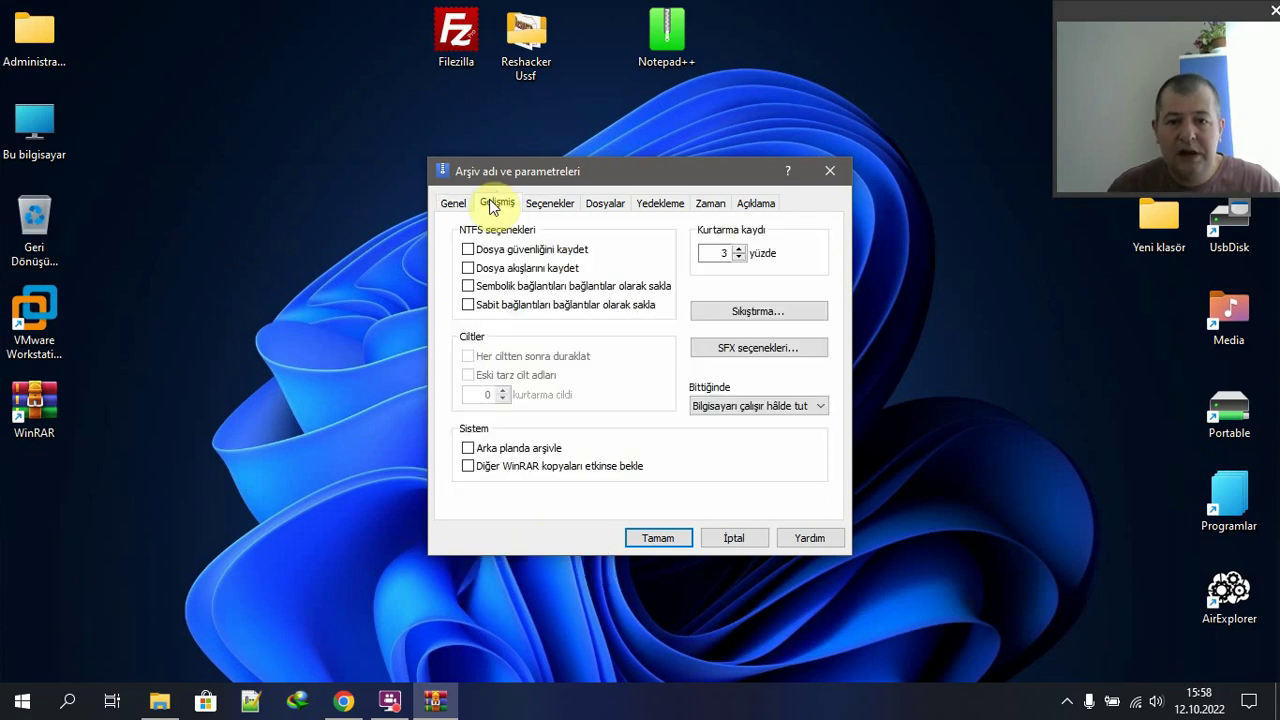
pyautogui.click(746, 350)
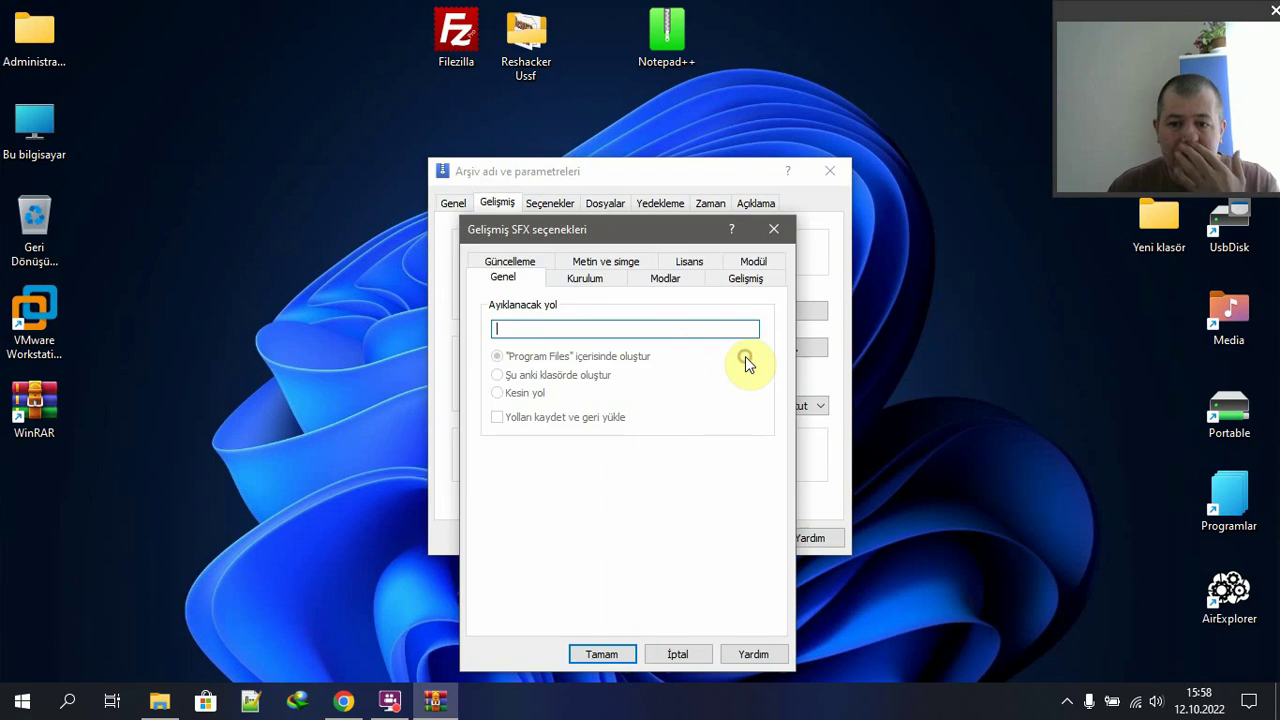
pyautogui.click(664, 279)
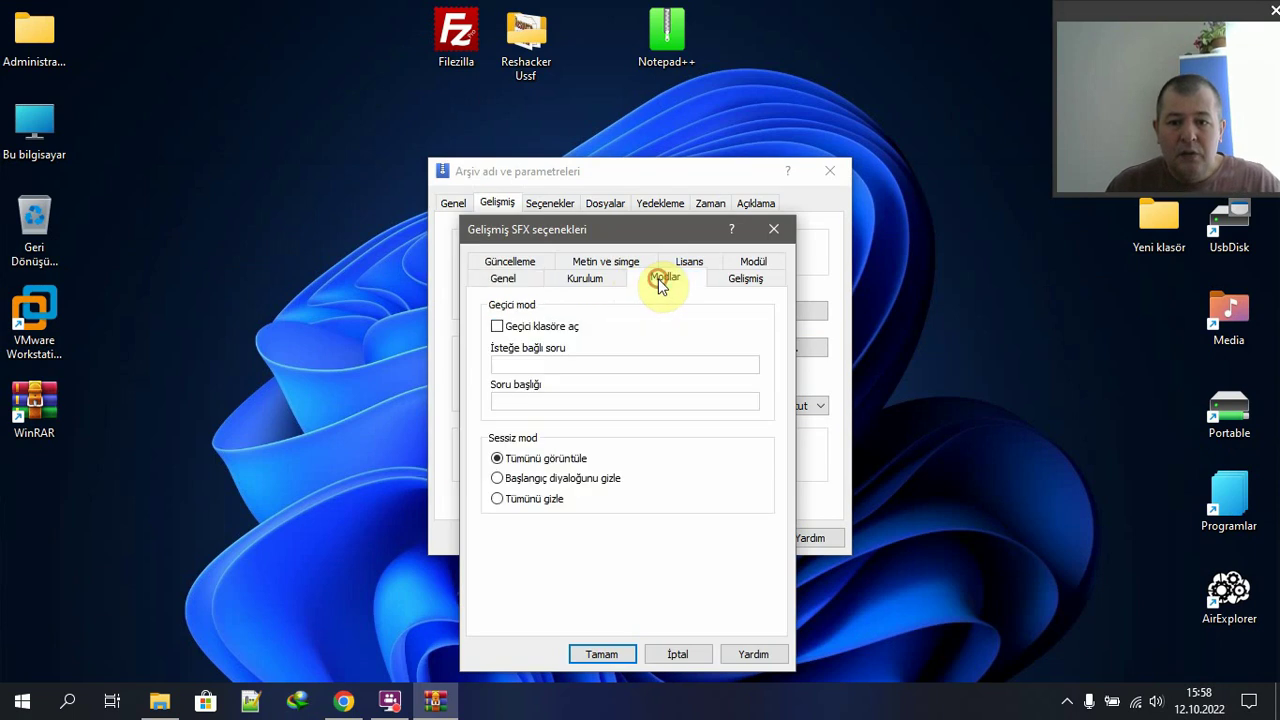
pyautogui.click(531, 327)
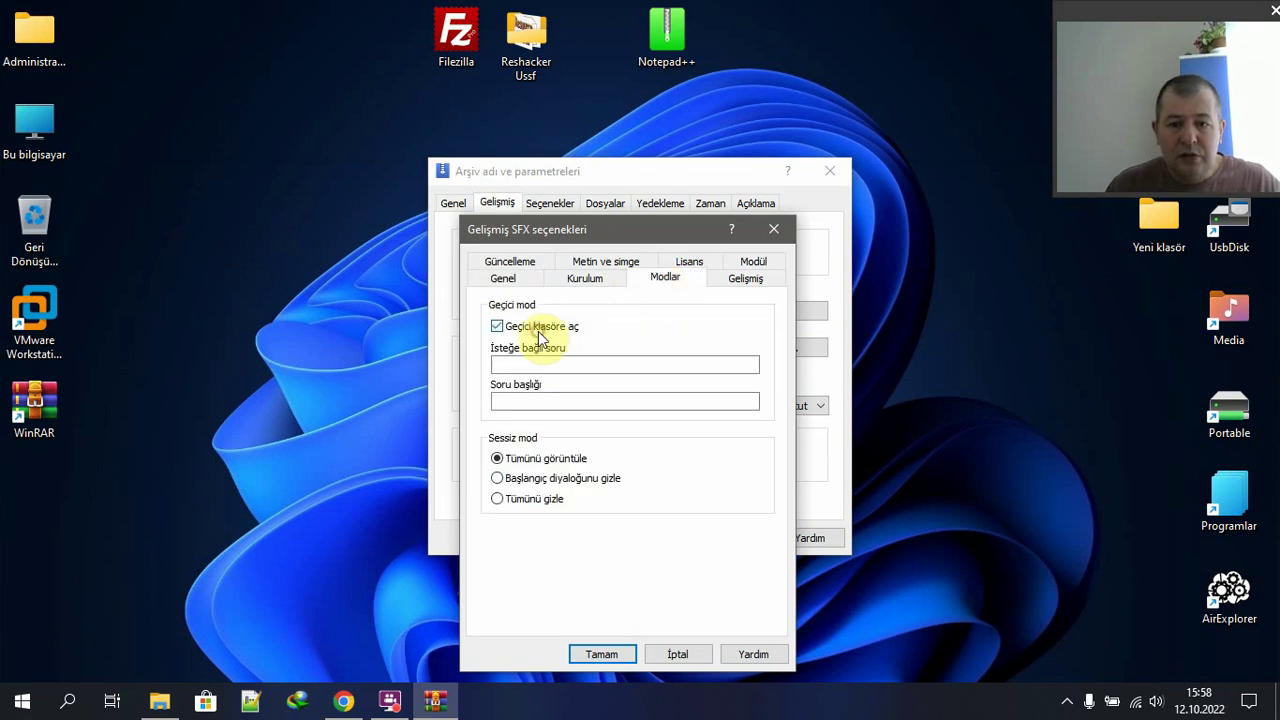
pyautogui.click(532, 499)
# - Set the SFX setup to run "Filezilla.exe /S" after extraction
pyautogui.click(585, 278)
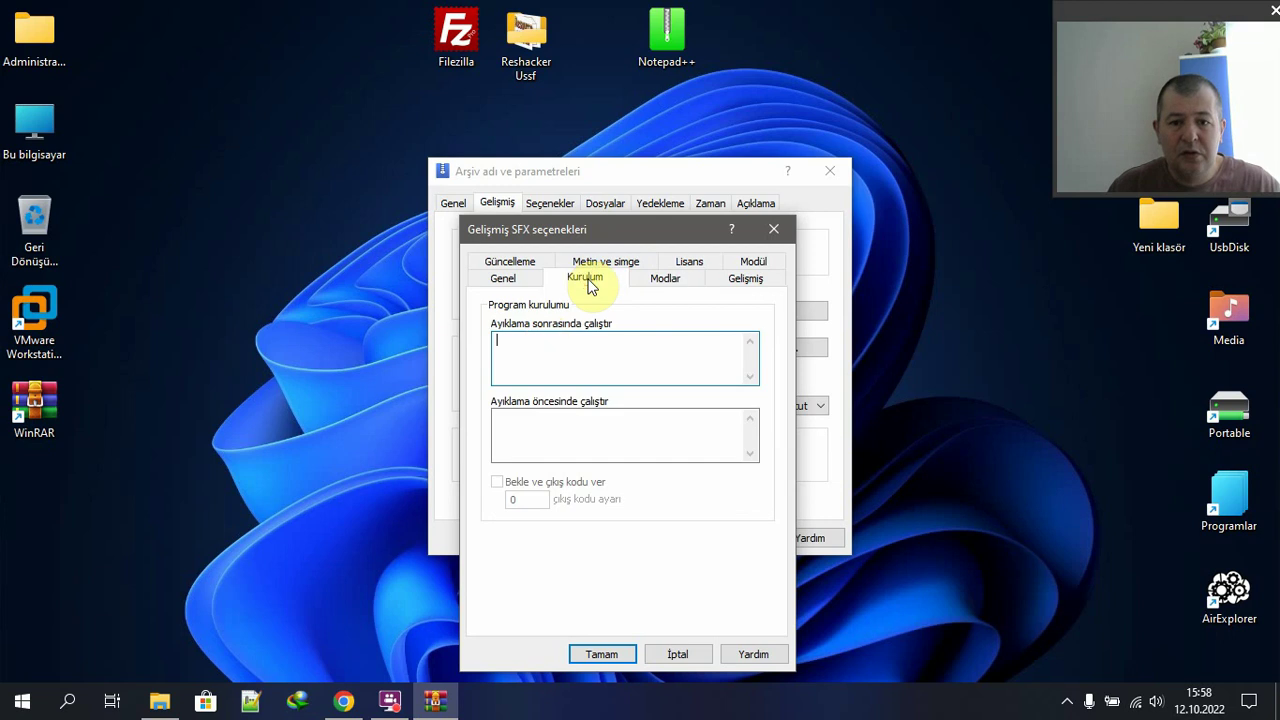
pyautogui.click(521, 349)
pyautogui.write('Filezilla.exe /')
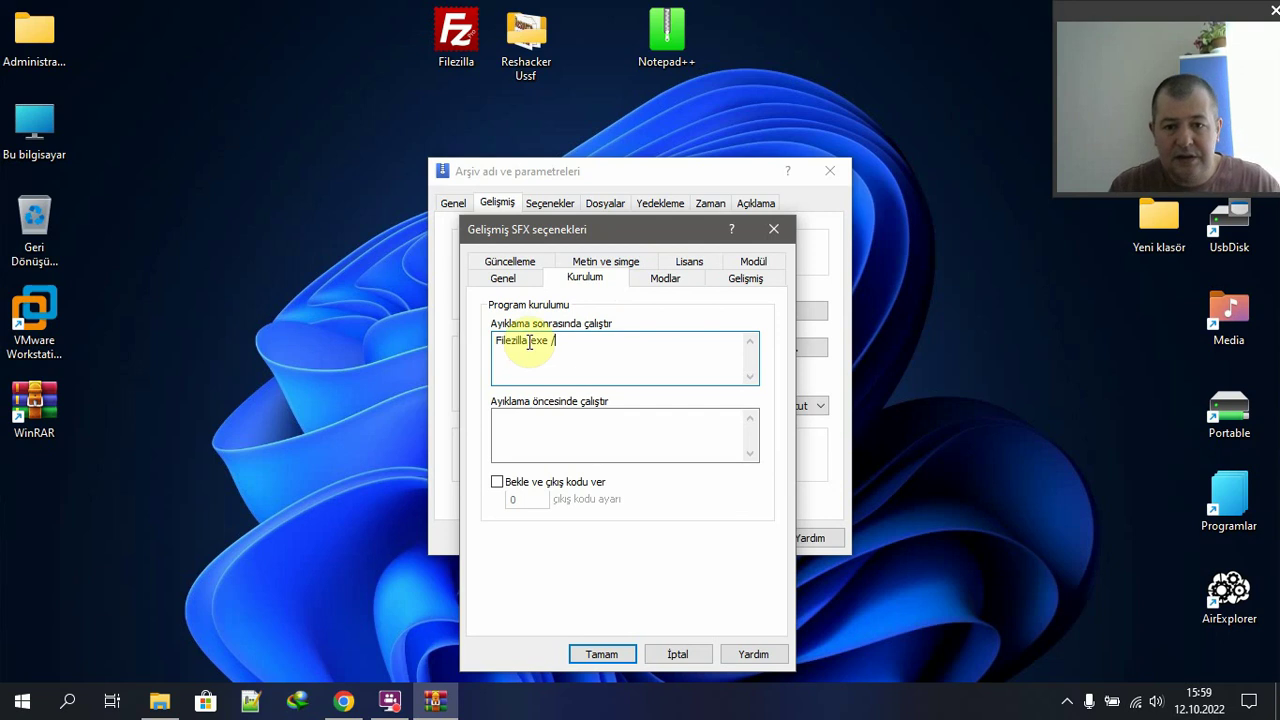
pyautogui.write('S')
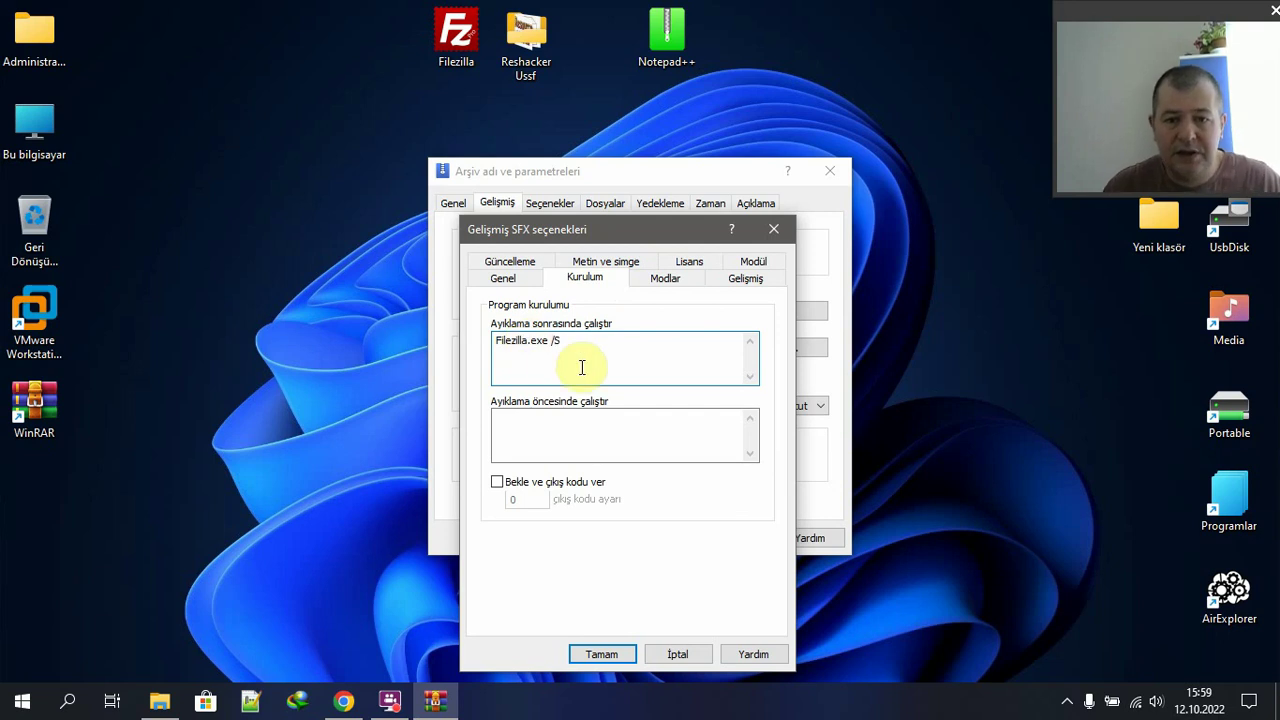
pyautogui.moveTo(617, 351); pyautogui.dragTo(459, 340)
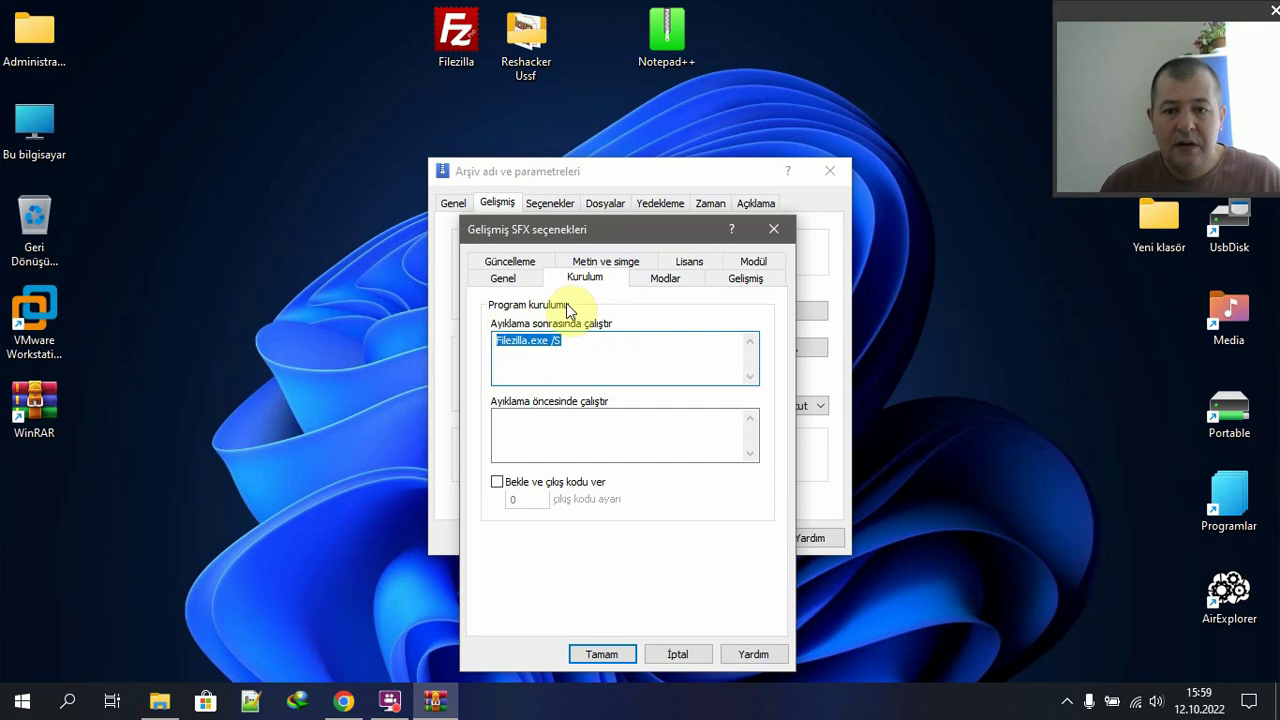
# - Set the SFX update options to extract and update files and overwrite all files, and accept the SFX options
pyautogui.click(521, 282)
pyautogui.click(516, 262)
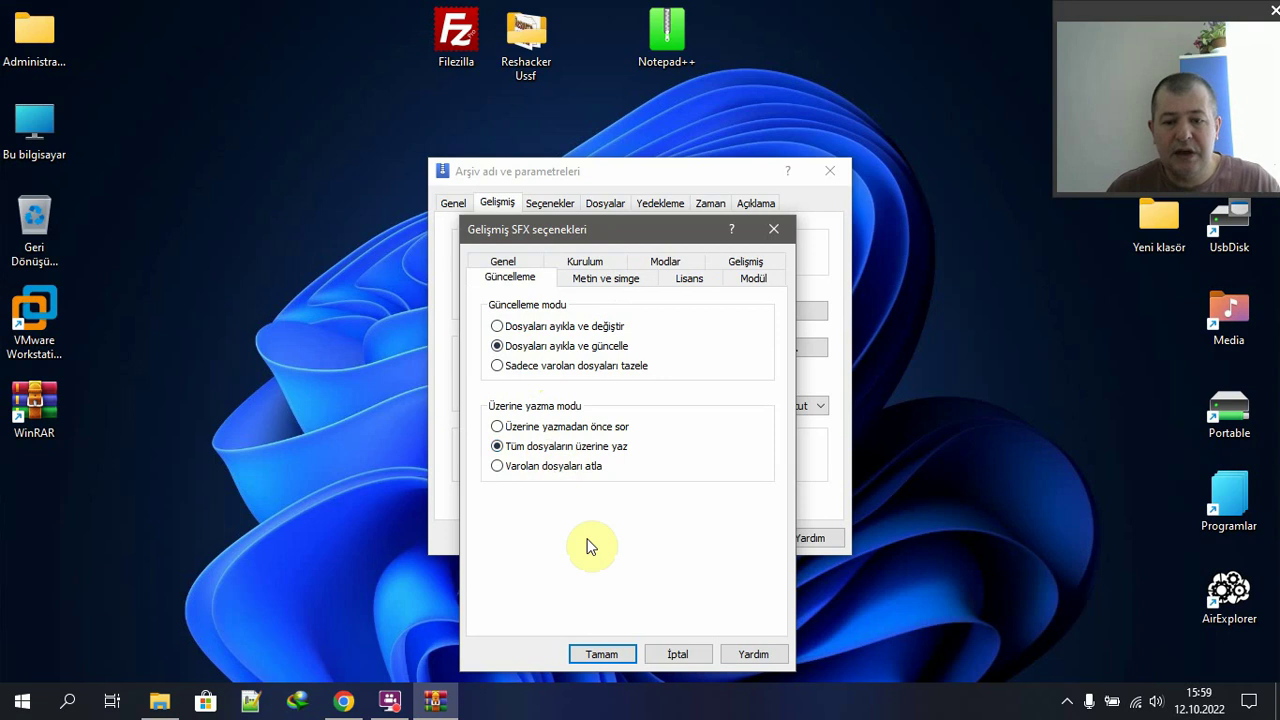
pyautogui.click(606, 655)
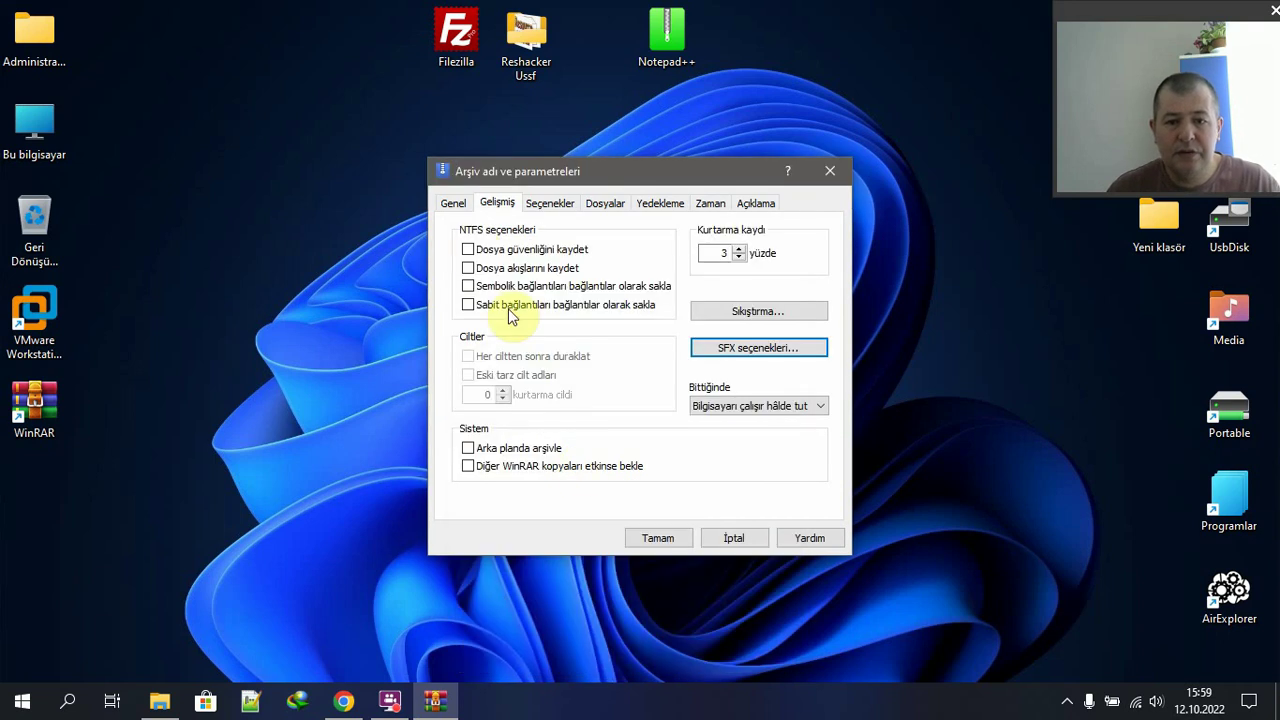
# - Review the general archive settings and the remaining SFX options, and create the self-extracting archive Filezilla.sfx.exe
pyautogui.click(452, 204)
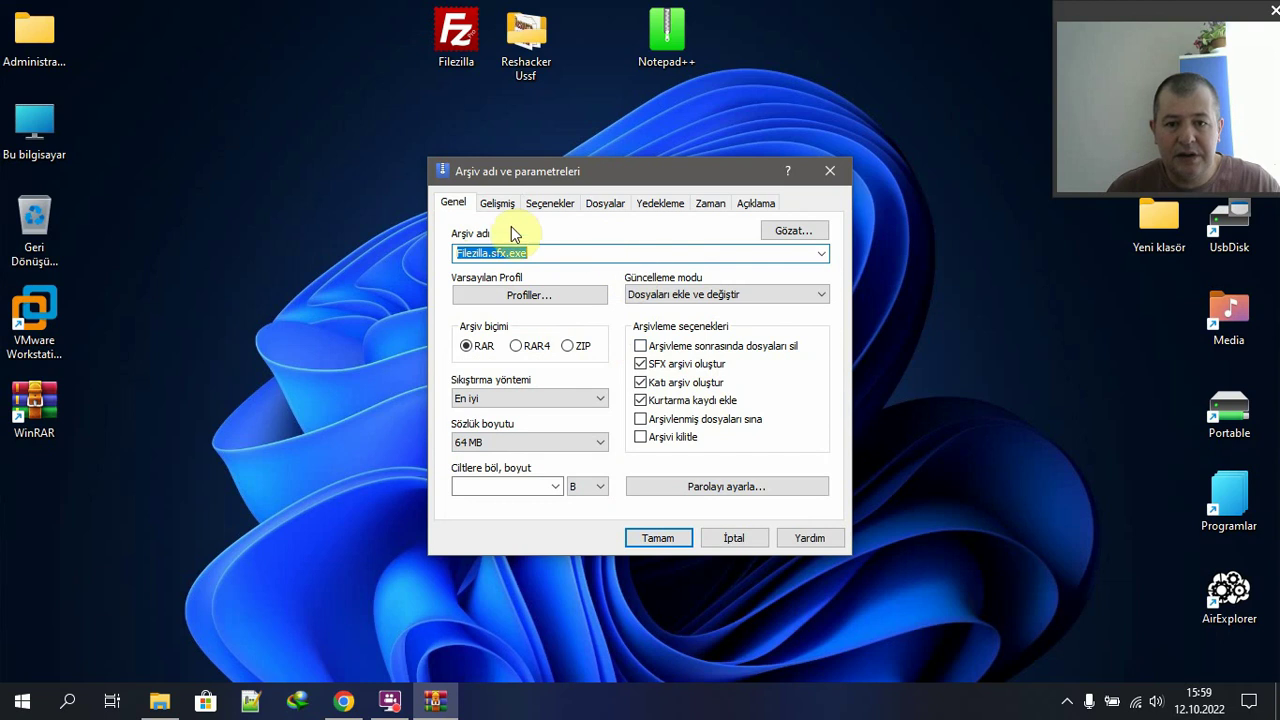
pyautogui.click(497, 204)
pyautogui.click(740, 346)
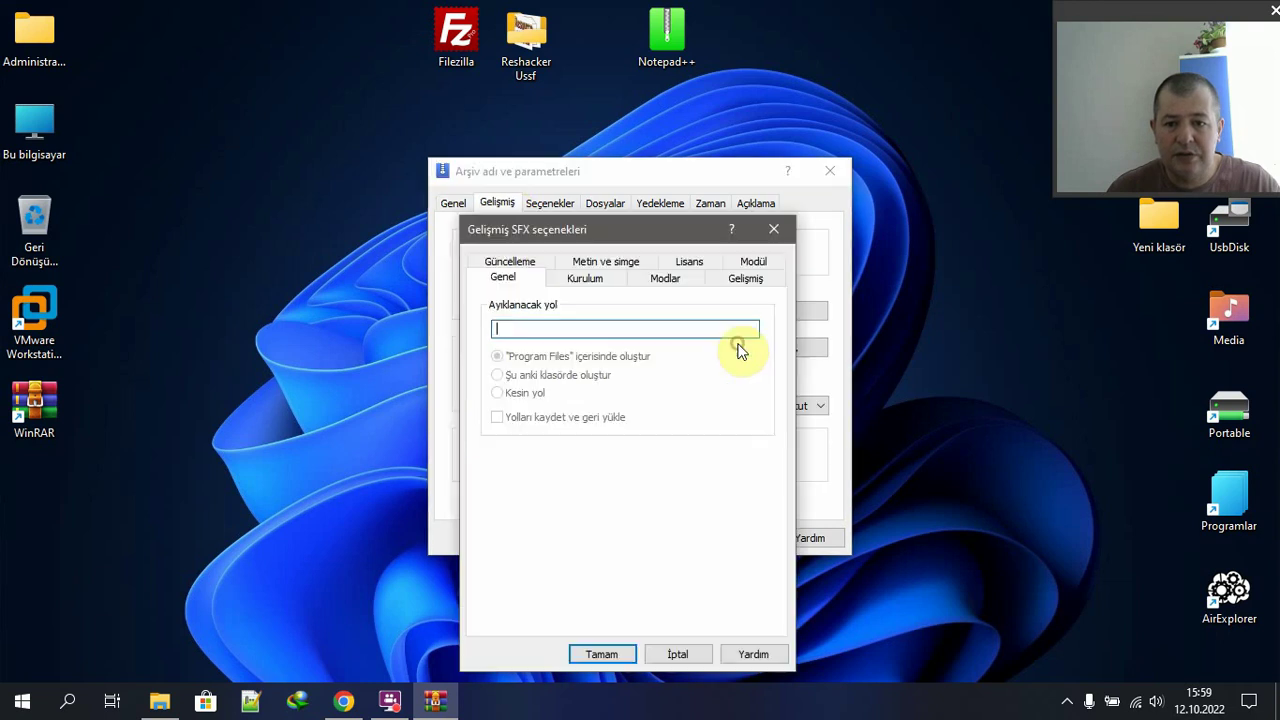
pyautogui.click(666, 278)
pyautogui.click(742, 280)
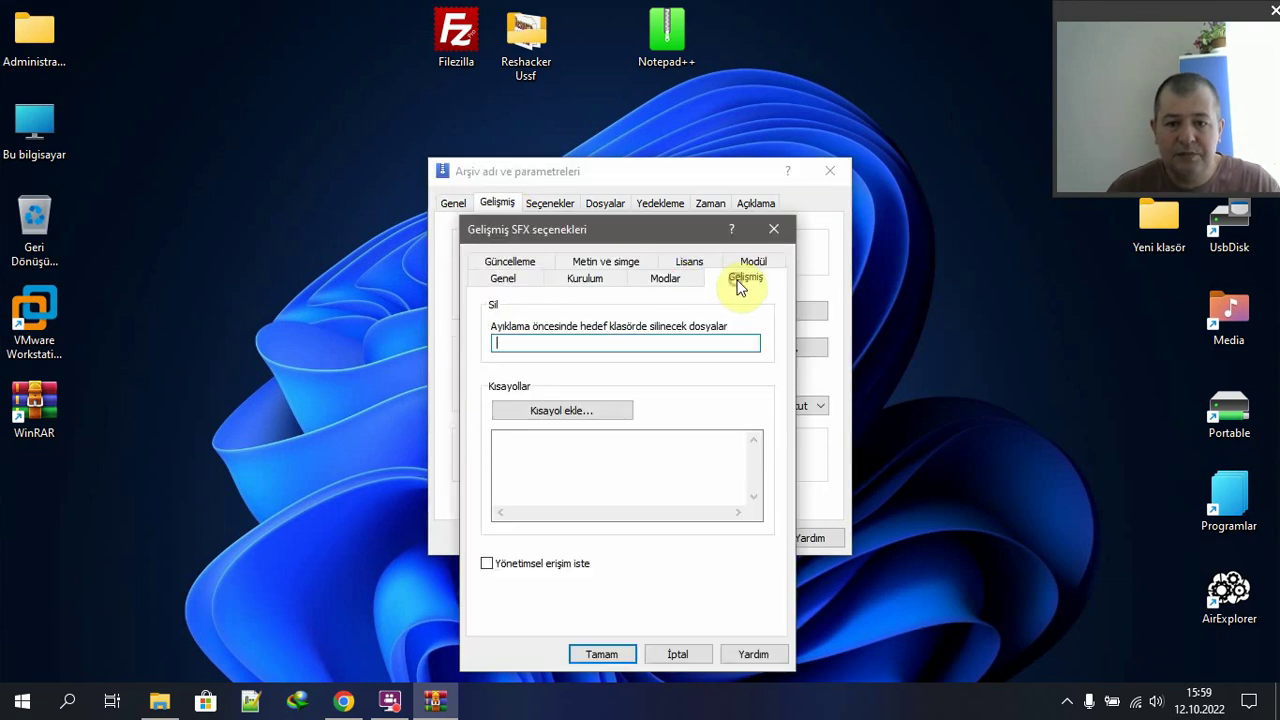
pyautogui.click(653, 261)
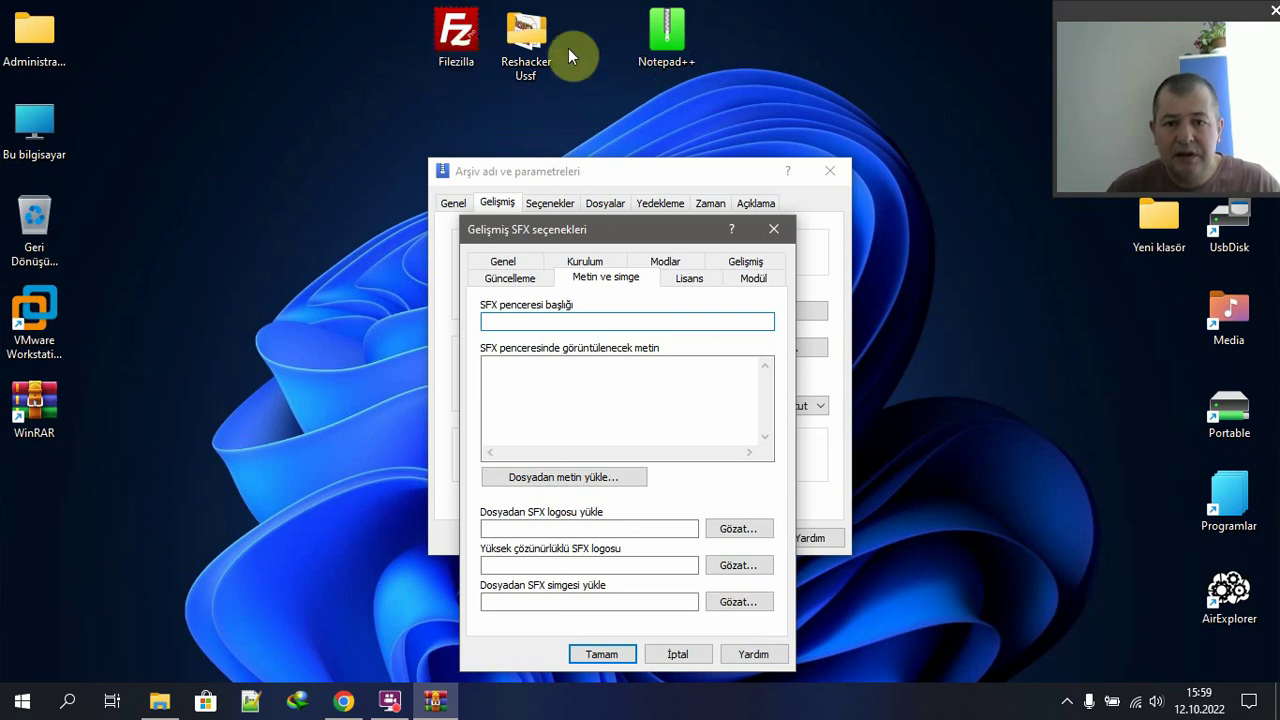
pyautogui.click(615, 651)
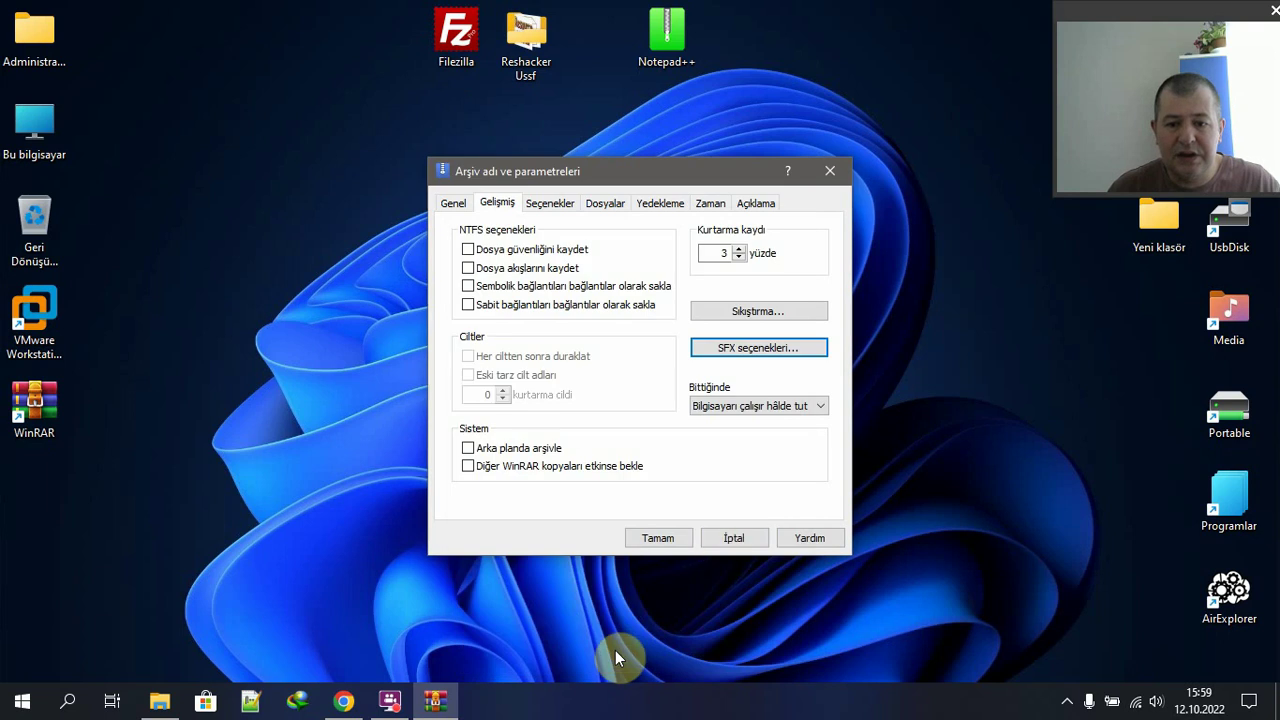
pyautogui.click(660, 538)
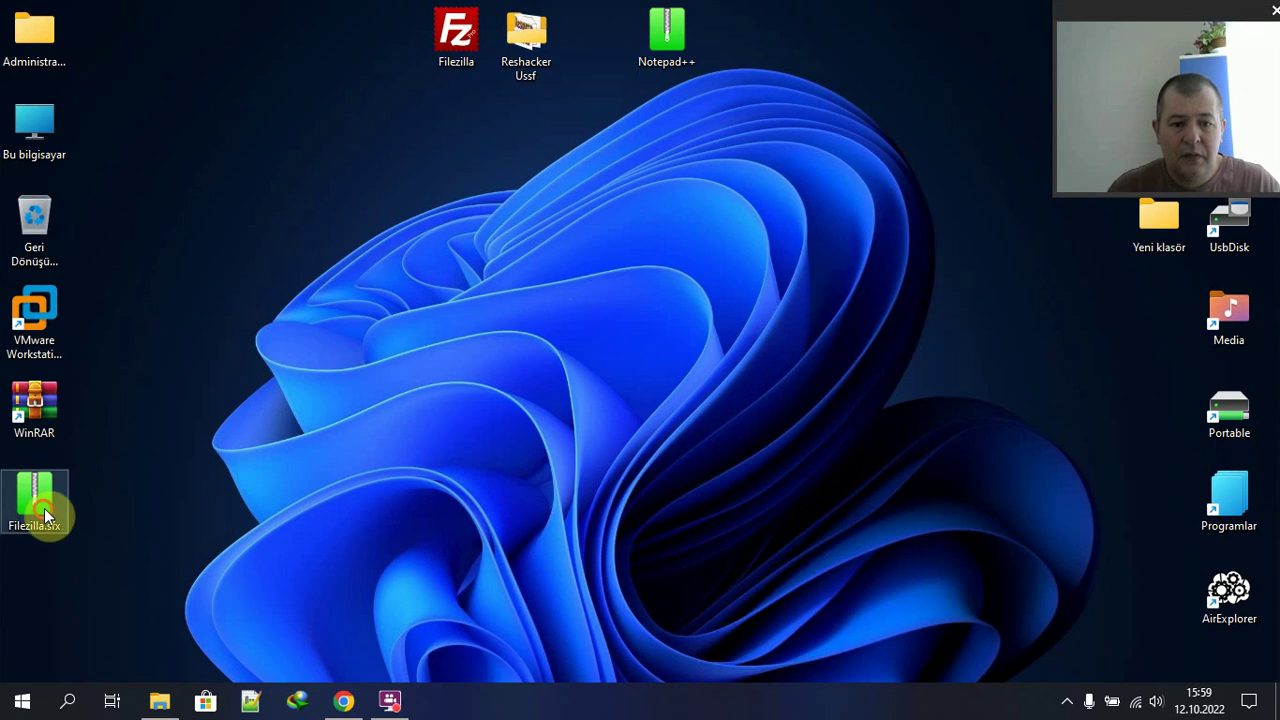
# - Place the Filezilla.sfx archive below the Reshacker Ussf folder on the desktop and rename it "Filezilla Katılımsız"
pyautogui.moveTo(44, 508); pyautogui.dragTo(519, 139)
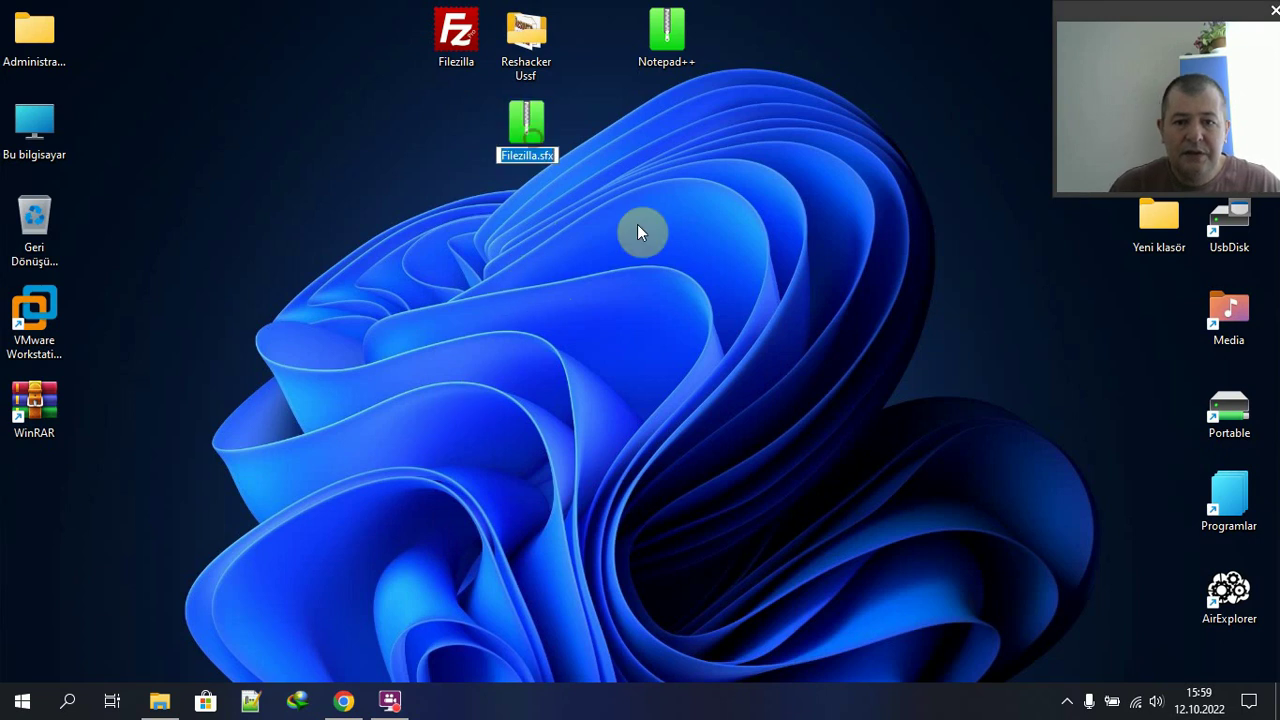
pyautogui.press('End')
pyautogui.press('BackSpace')
pyautogui.press('BackSpace')
pyautogui.press('BackSpace')
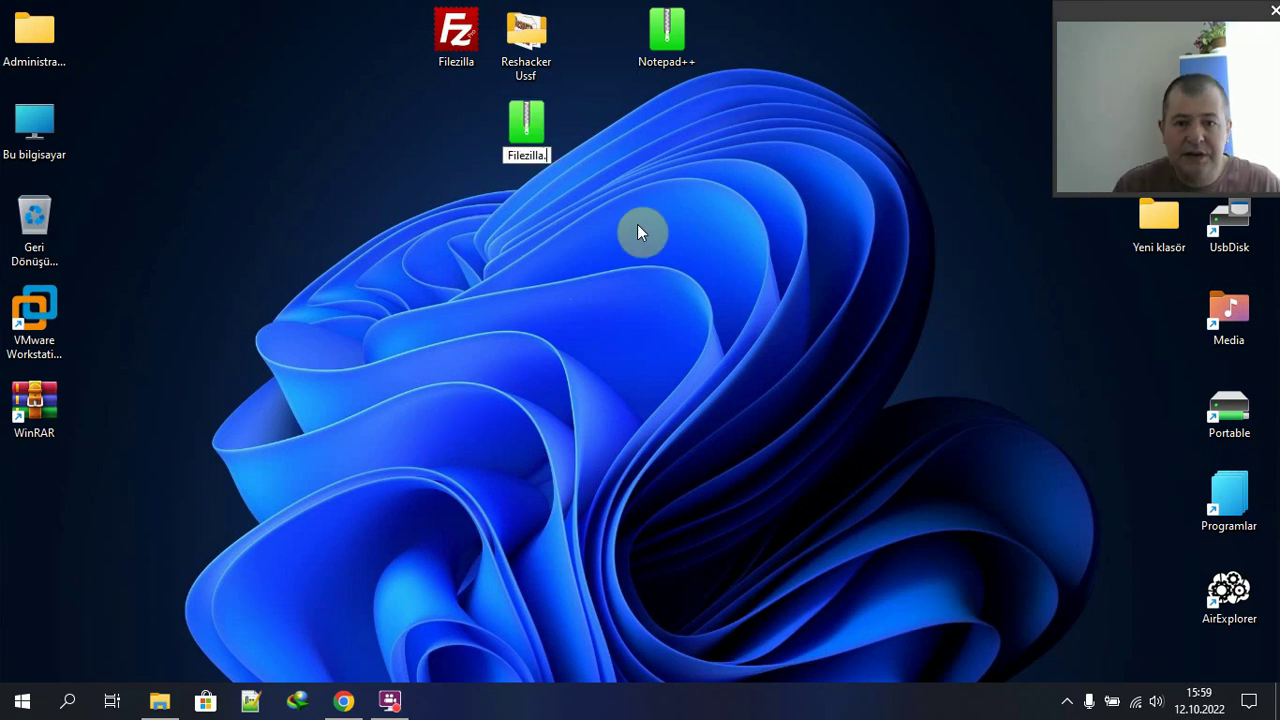
pyautogui.press('BackSpace')
pyautogui.write('Katı')
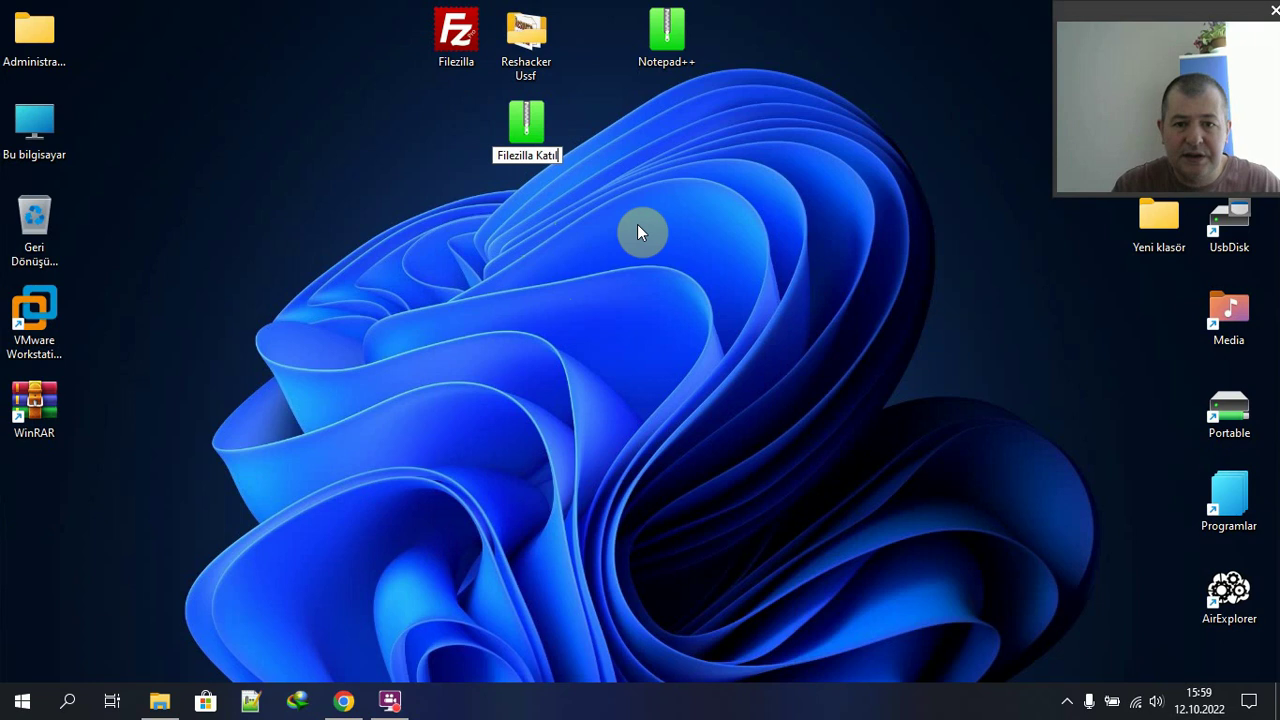
pyautogui.write('lımsız')
pyautogui.press('Return')
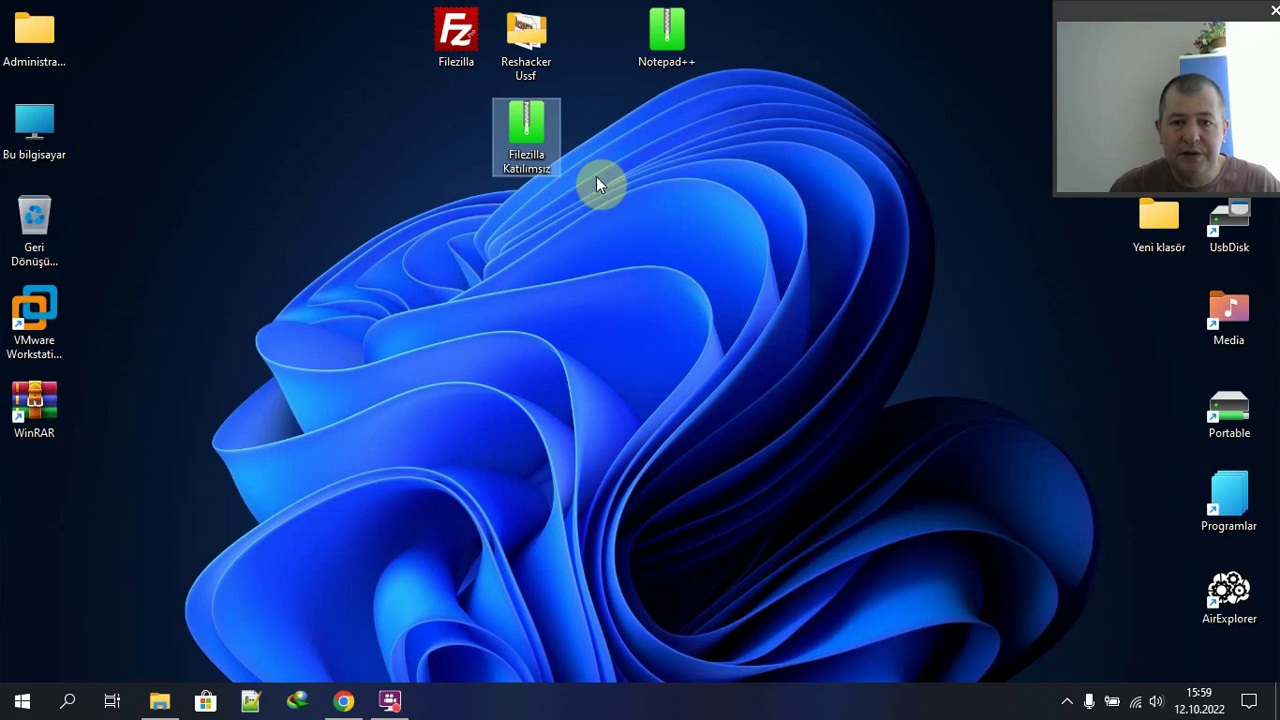
# - Launch Resource Hacker from the Reshacker Ussf folder, load Filezilla Katılımsız.exe and select its Icon resources
pyautogui.doubleClick(547, 45)
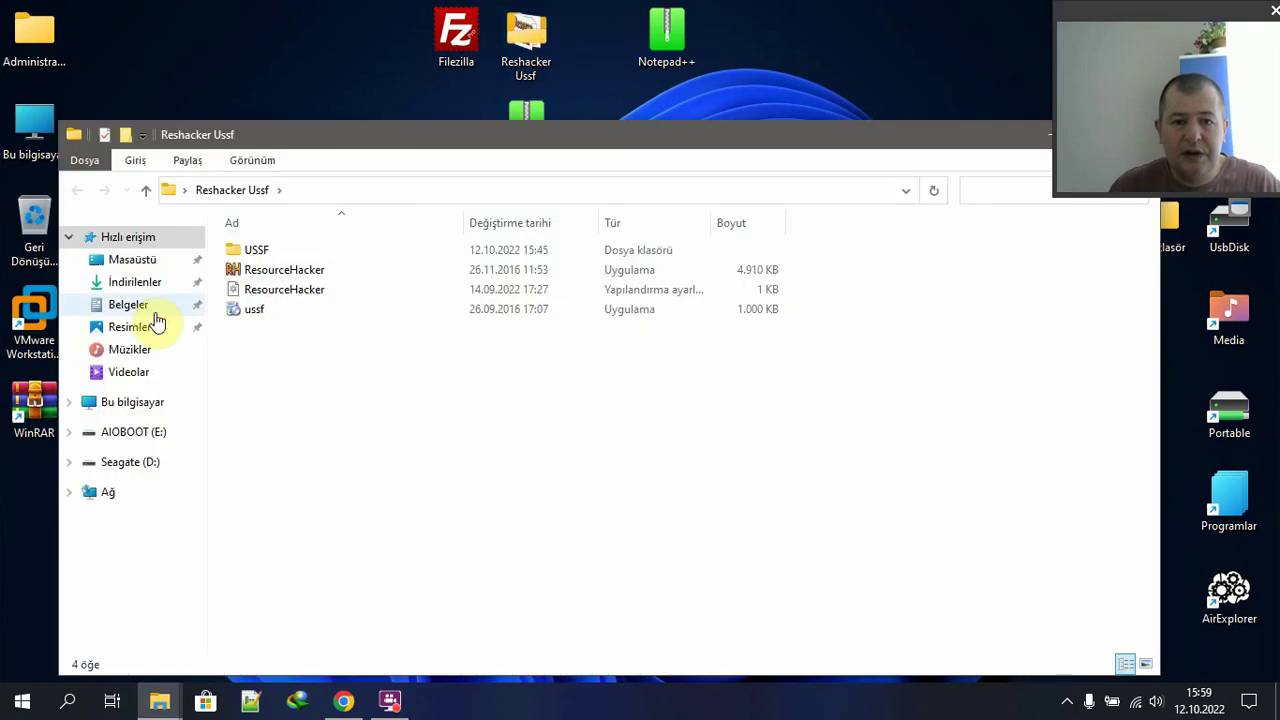
pyautogui.doubleClick(243, 272)
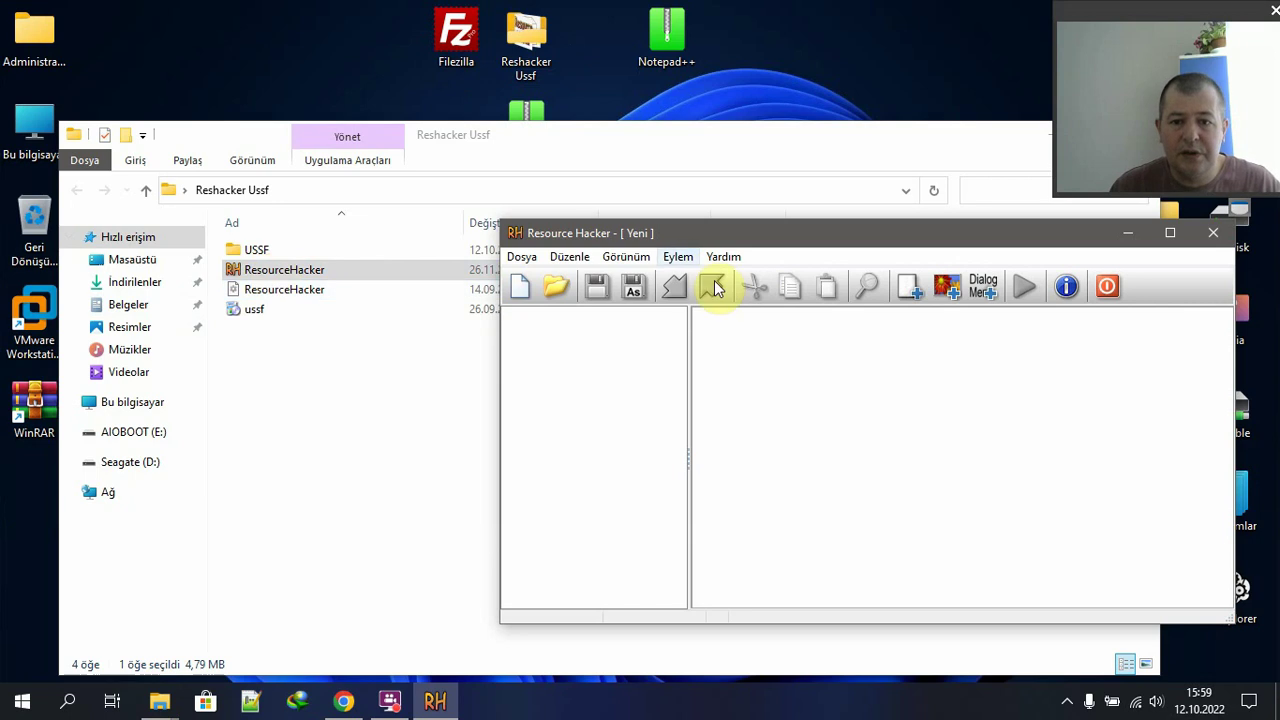
pyautogui.moveTo(520, 97); pyautogui.dragTo(612, 395)
pyautogui.click(564, 329)
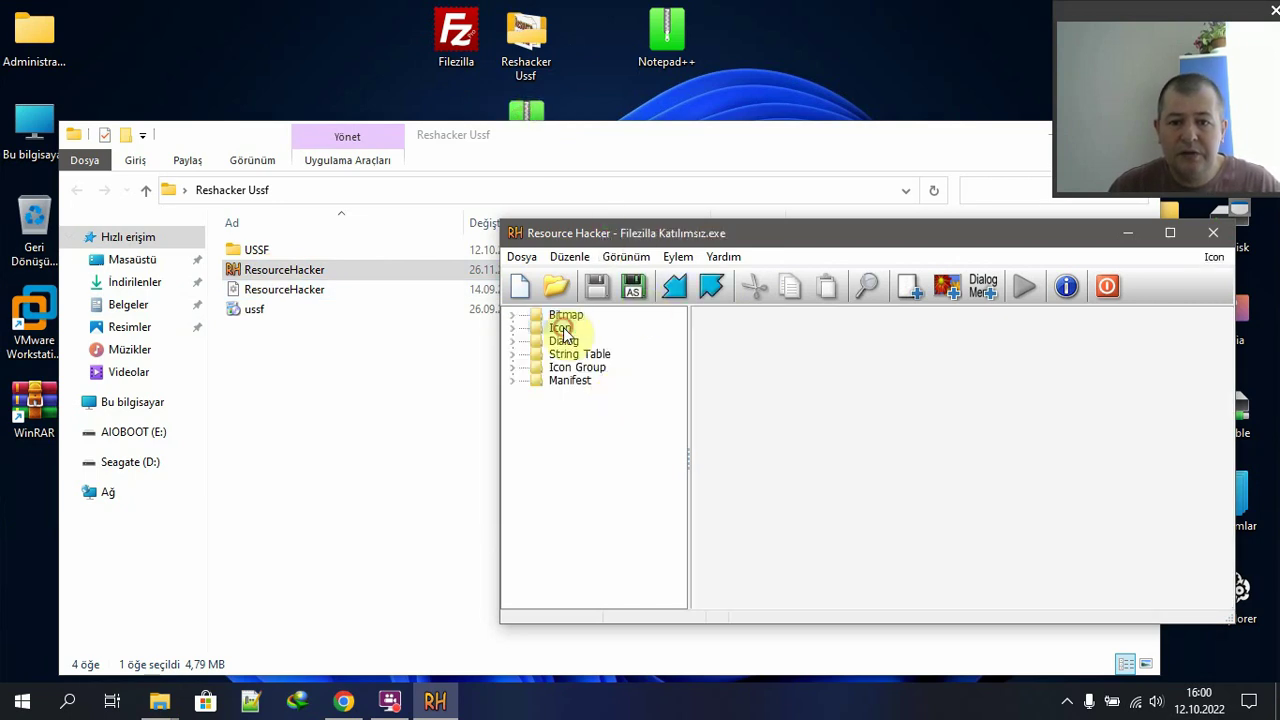
# - Replace the executable's icon with icon 103 from the desktop's Filezilla.exe, save it, and close Resource Hacker and the folder
pyautogui.click(675, 256)
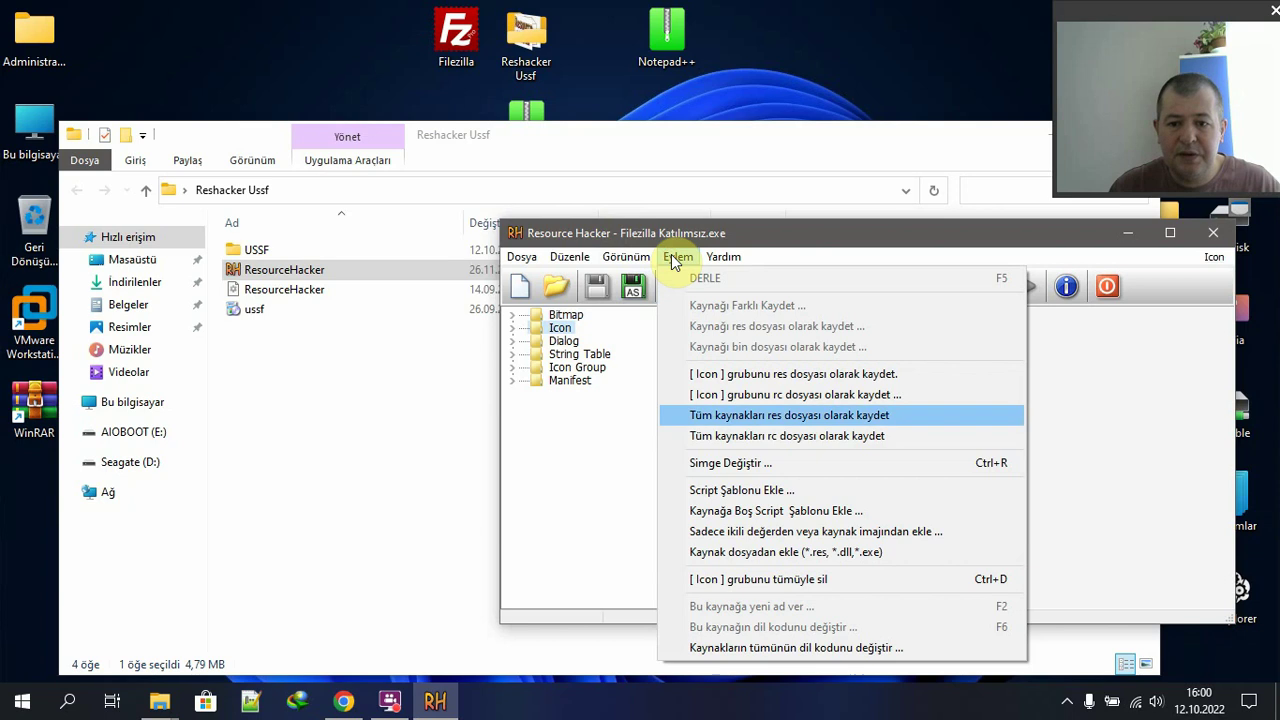
pyautogui.click(729, 463)
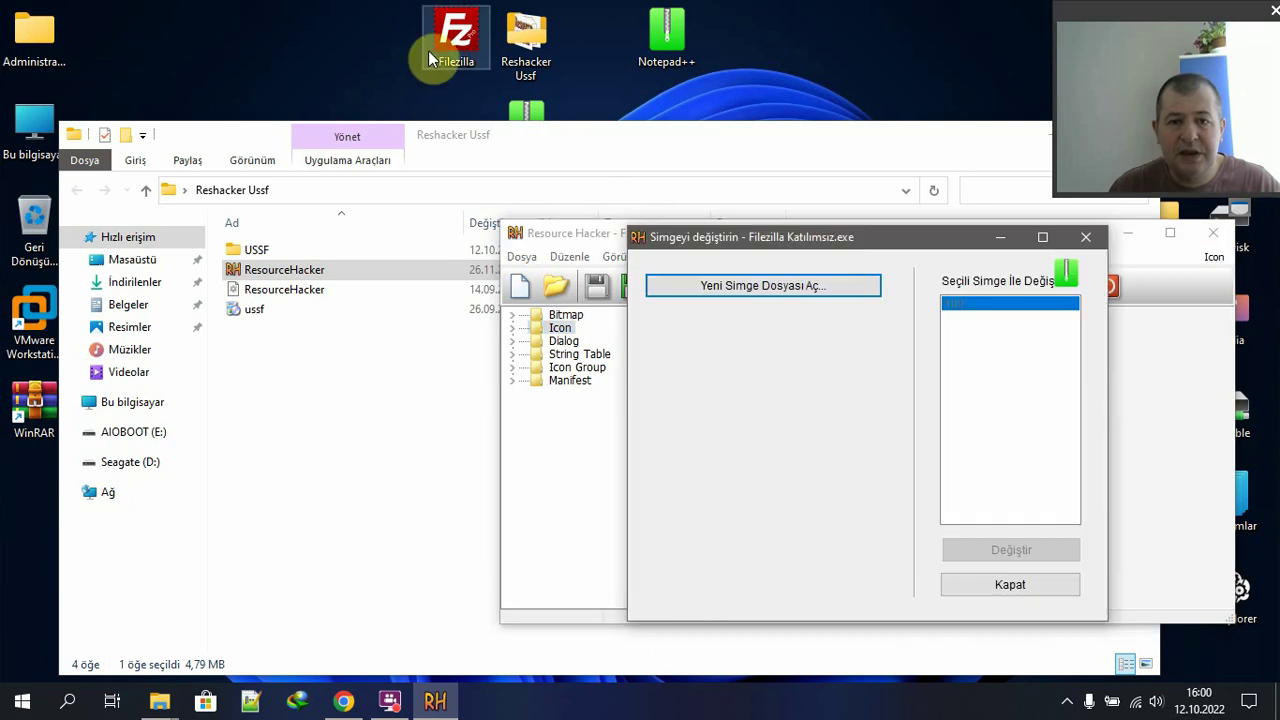
pyautogui.click(723, 285)
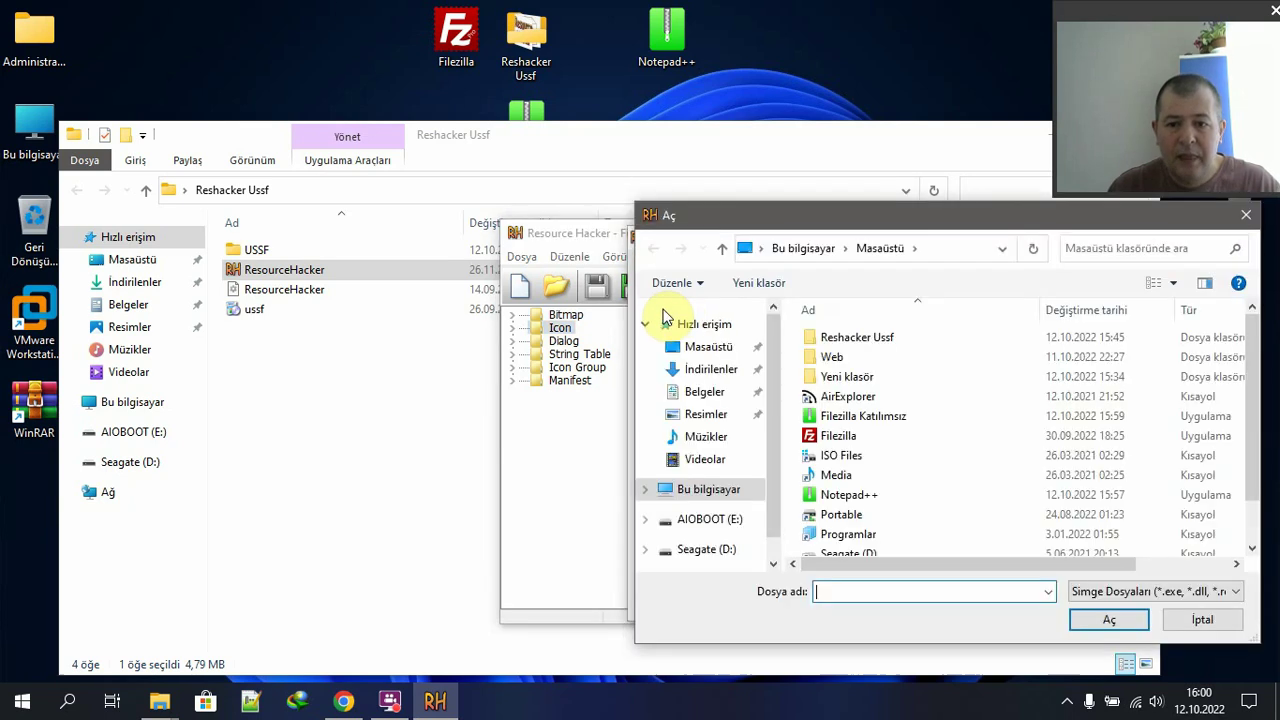
pyautogui.doubleClick(840, 435)
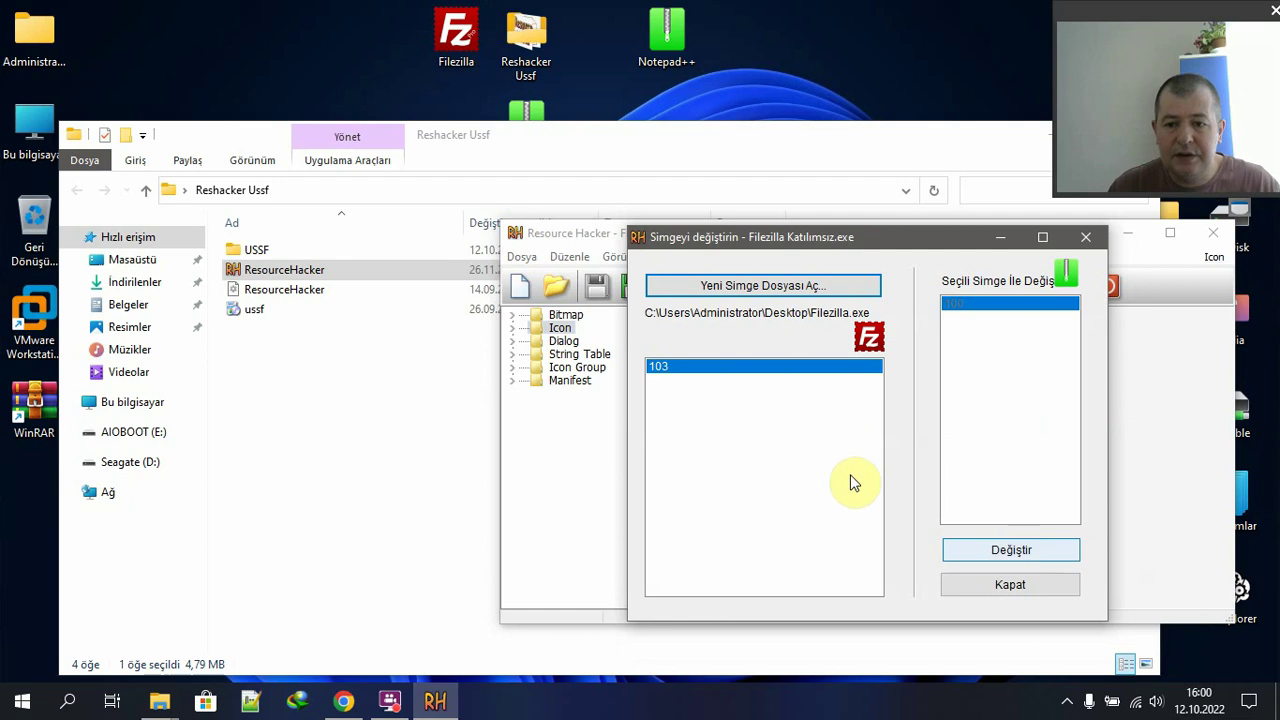
pyautogui.click(1016, 551)
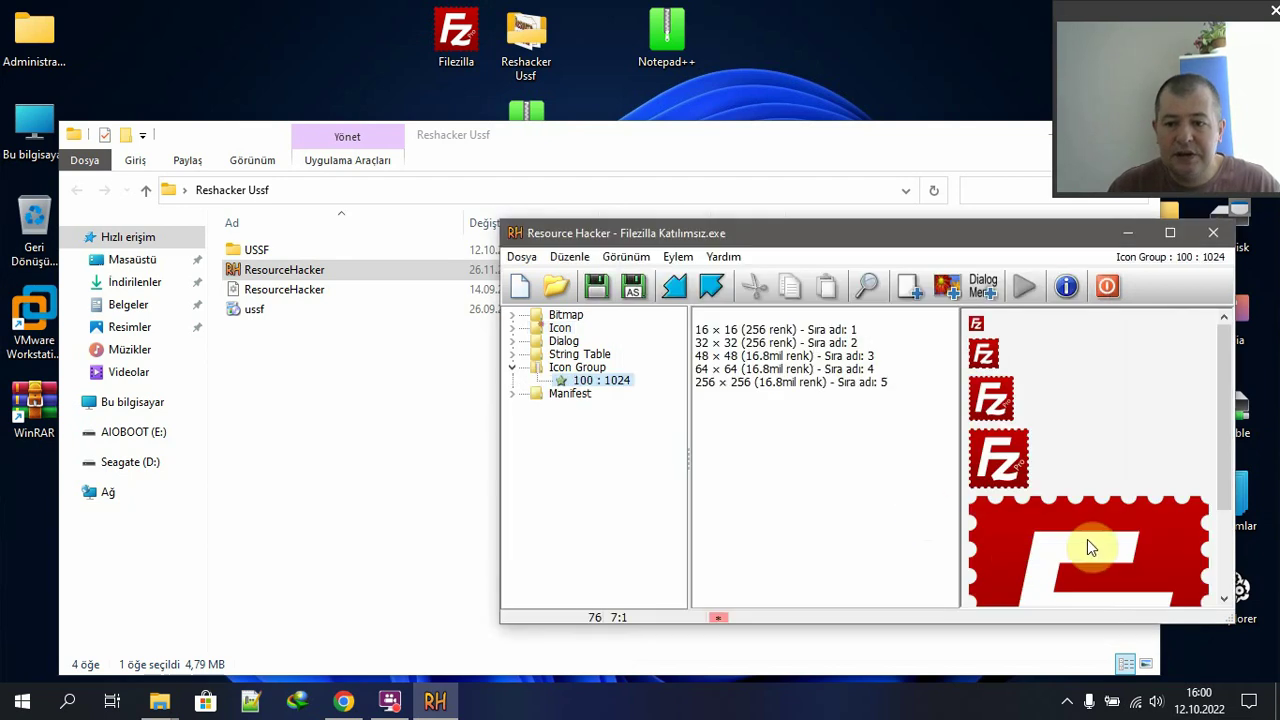
pyautogui.click(604, 301)
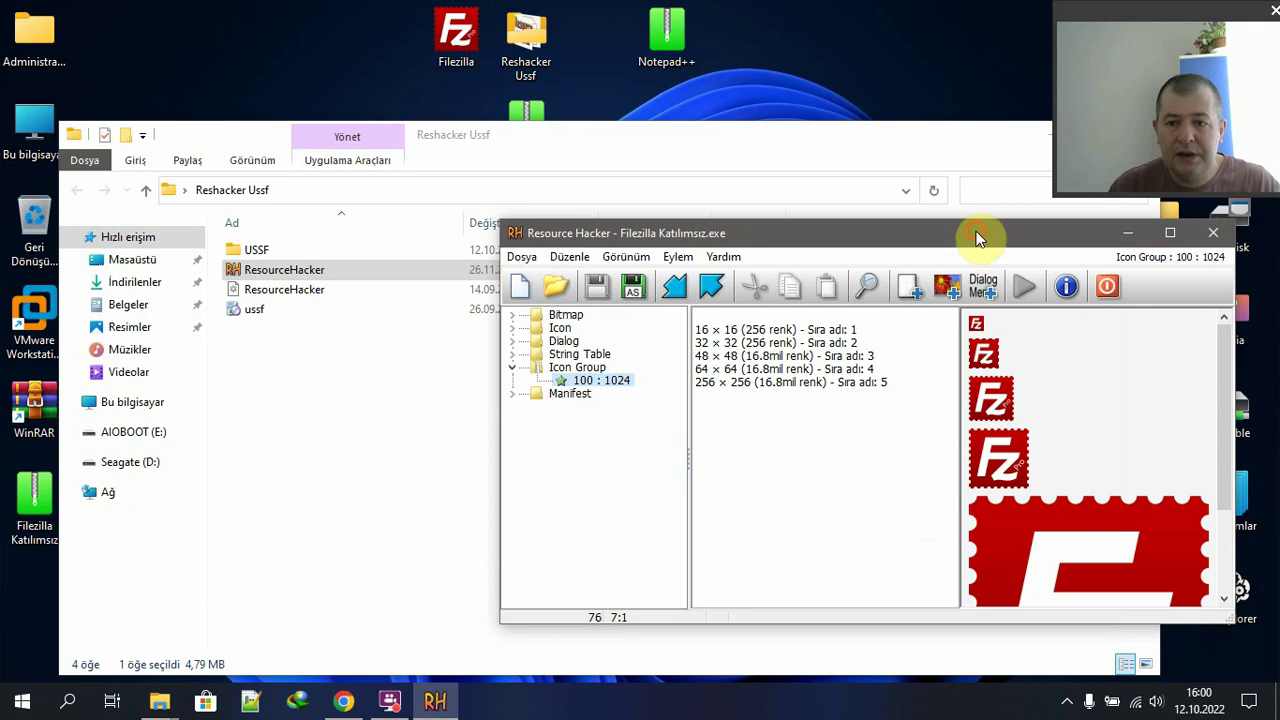
pyautogui.moveTo(978, 236); pyautogui.dragTo(690, 236)
pyautogui.click(925, 233)
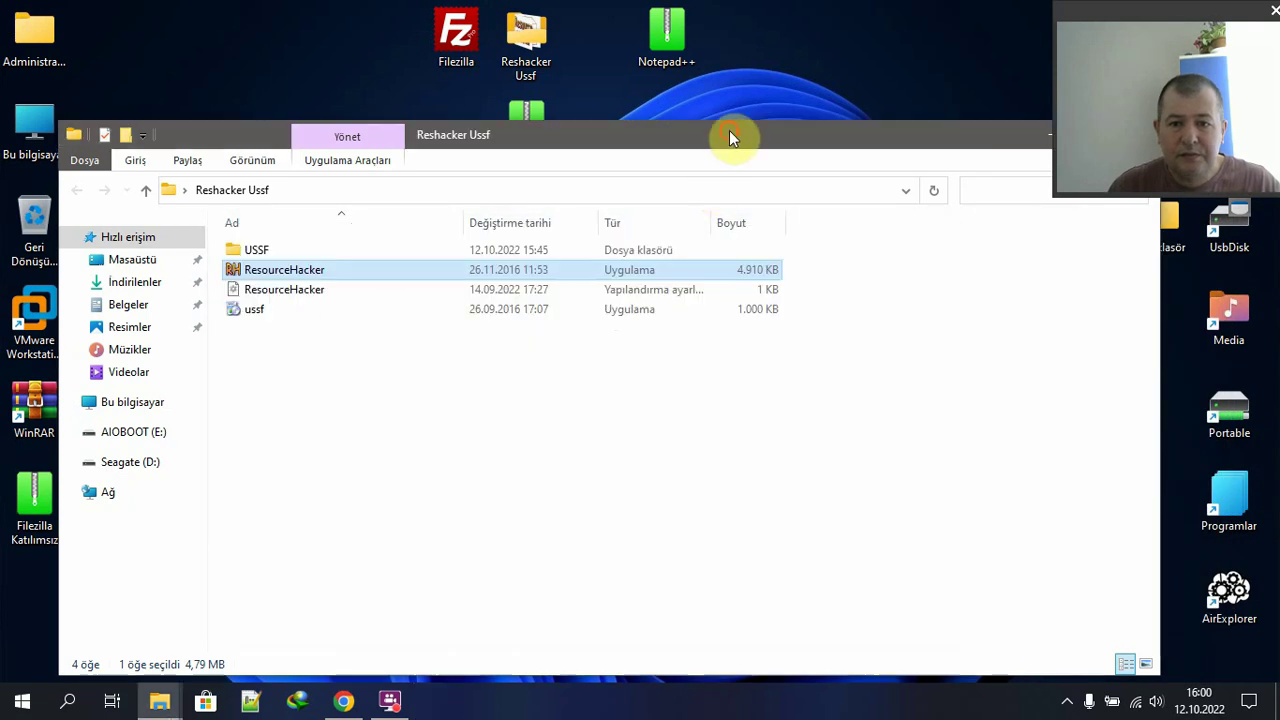
pyautogui.moveTo(729, 130); pyautogui.dragTo(578, 285)
pyautogui.click(997, 278)
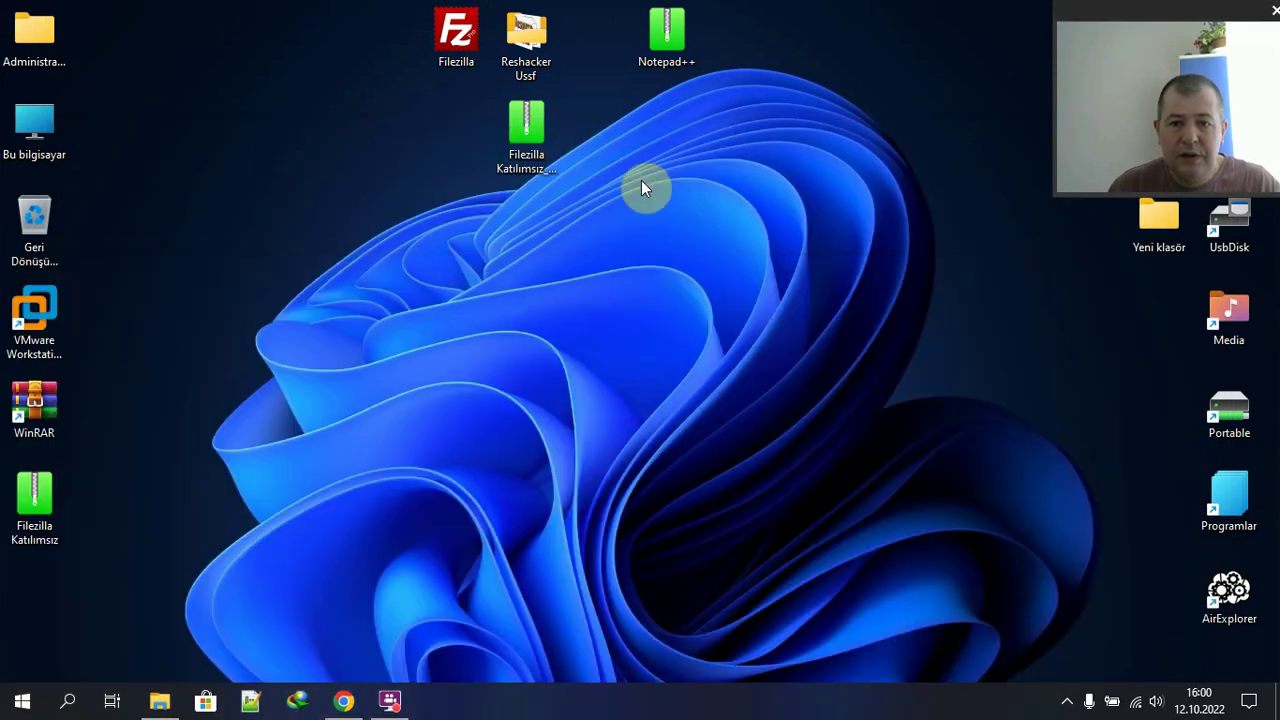
# - Permanently delete the backup file Filezilla Katılımsız_Orjinal from the desktop
pyautogui.click(535, 162)
pyautogui.hotkey('shift', 'Delete')
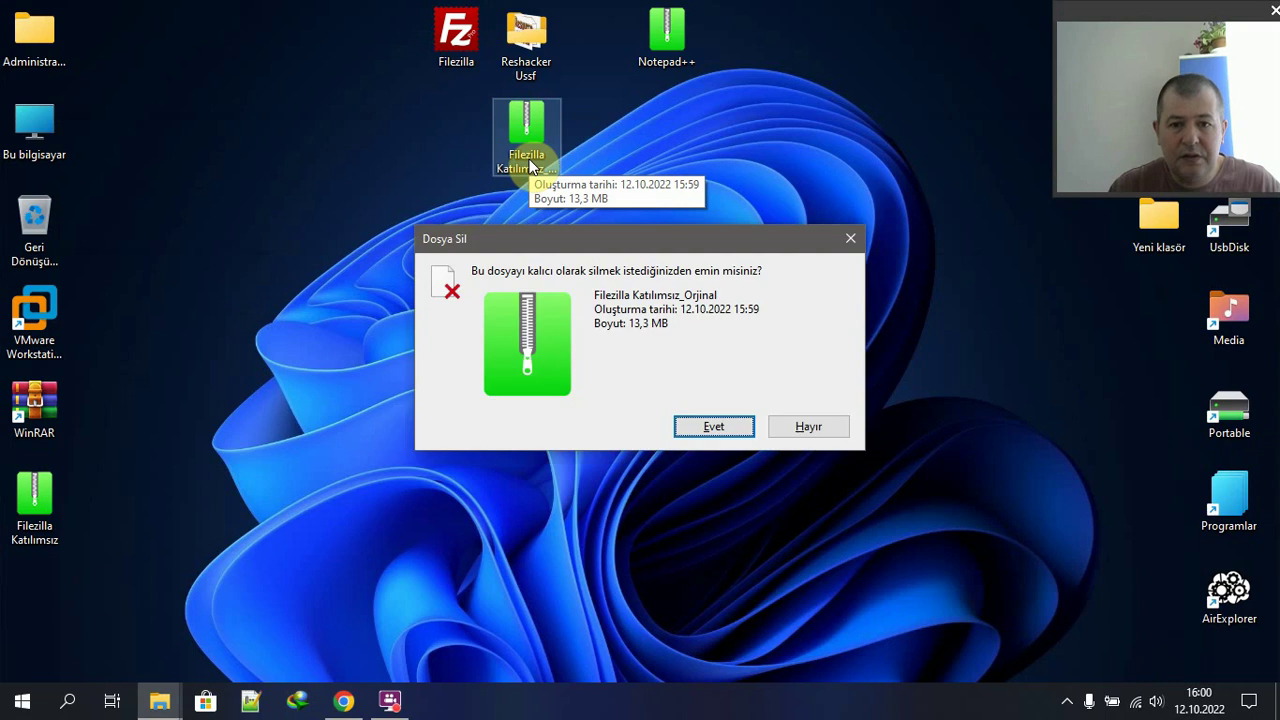
pyautogui.press('Return')
# - Place the new Filezilla Katılımsız file below the Reshacker Ussf folder and rename it "Filezilla Katılımsız 1"
pyautogui.moveTo(38, 502); pyautogui.dragTo(512, 160)
pyautogui.press('End')
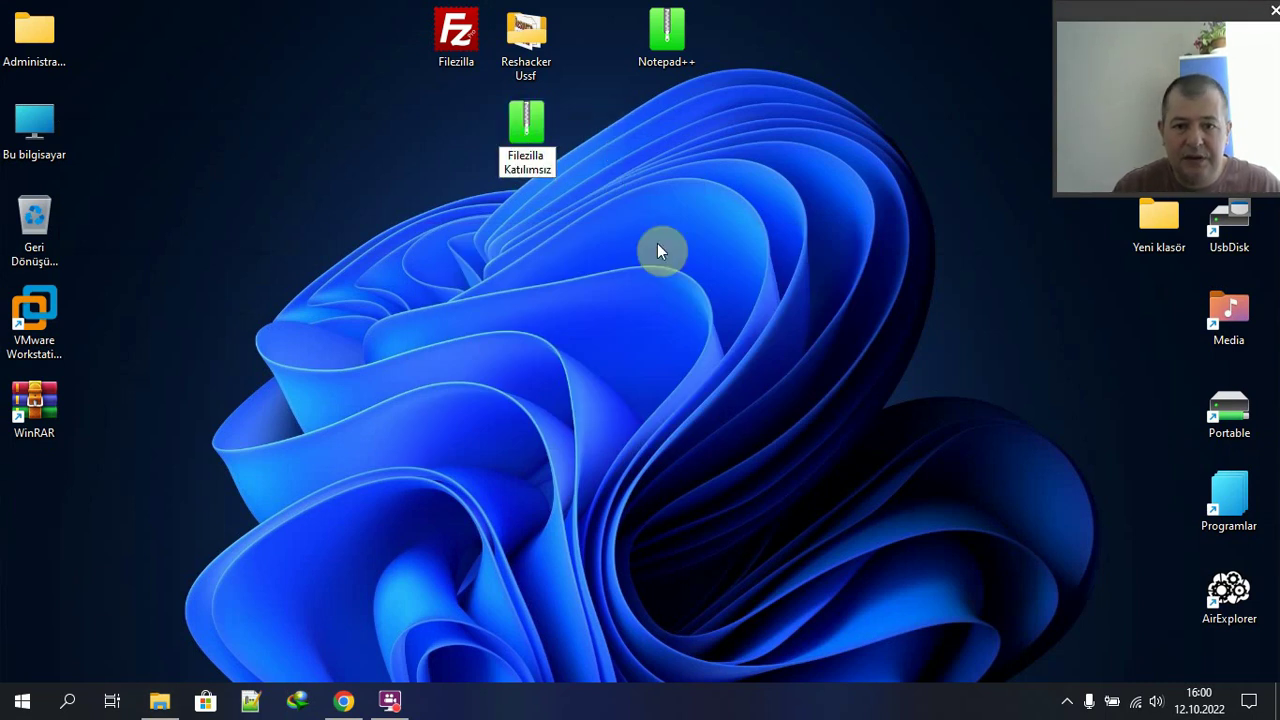
pyautogui.write('1')
pyautogui.press('Return')
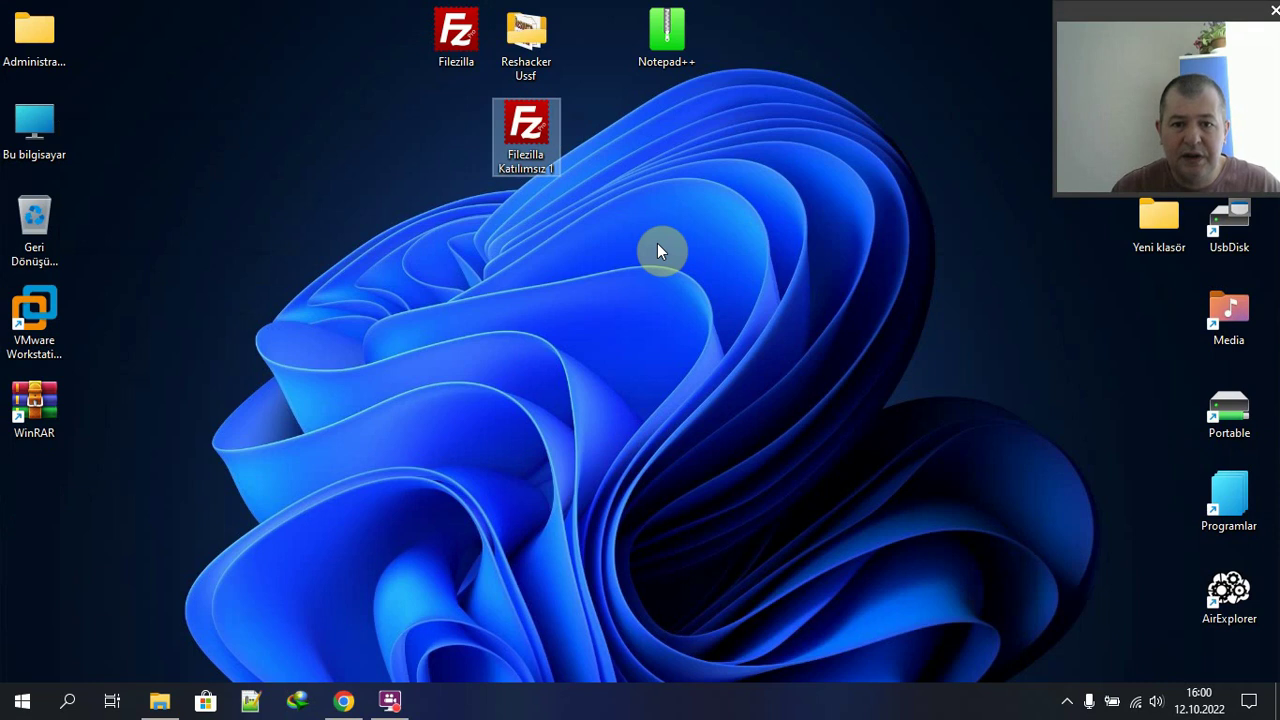
# - Open Filezilla Katılımsız 1.exe in WinRAR and examine the SFX script commands in its comment
pyautogui.rightClick(527, 155)
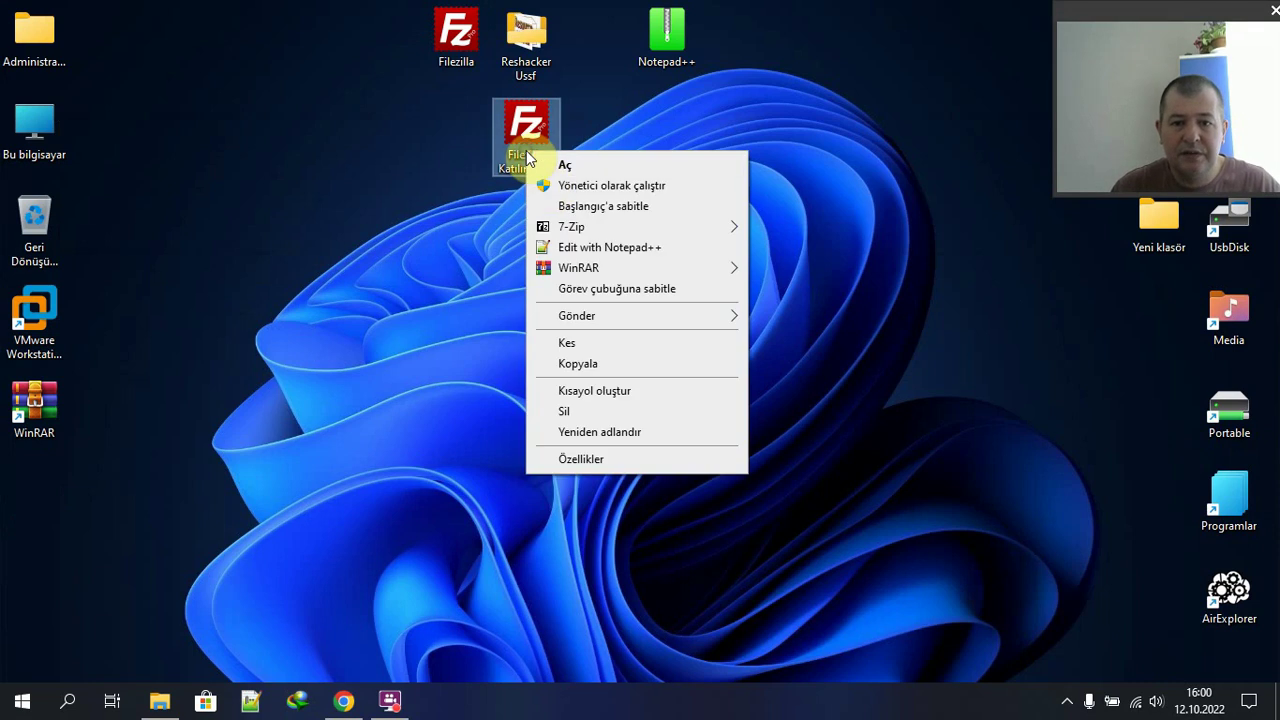
pyautogui.moveTo(669, 270)
pyautogui.click(767, 276)
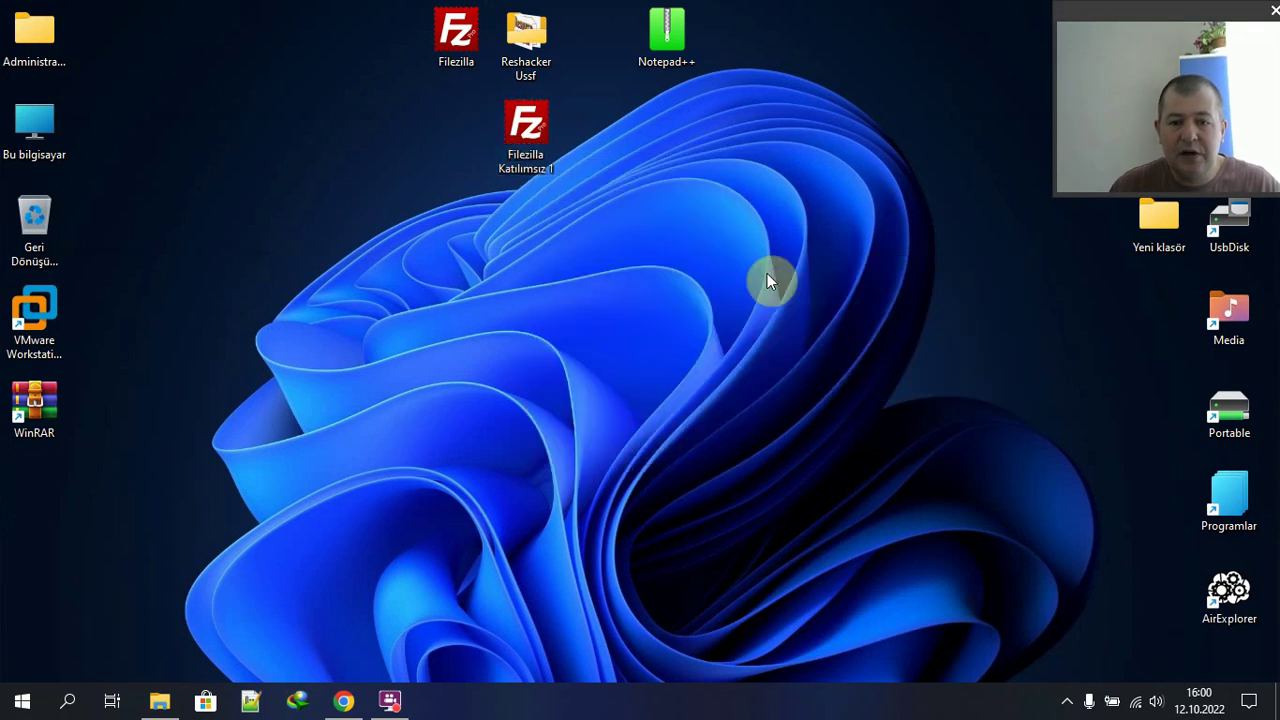
pyautogui.click(846, 268)
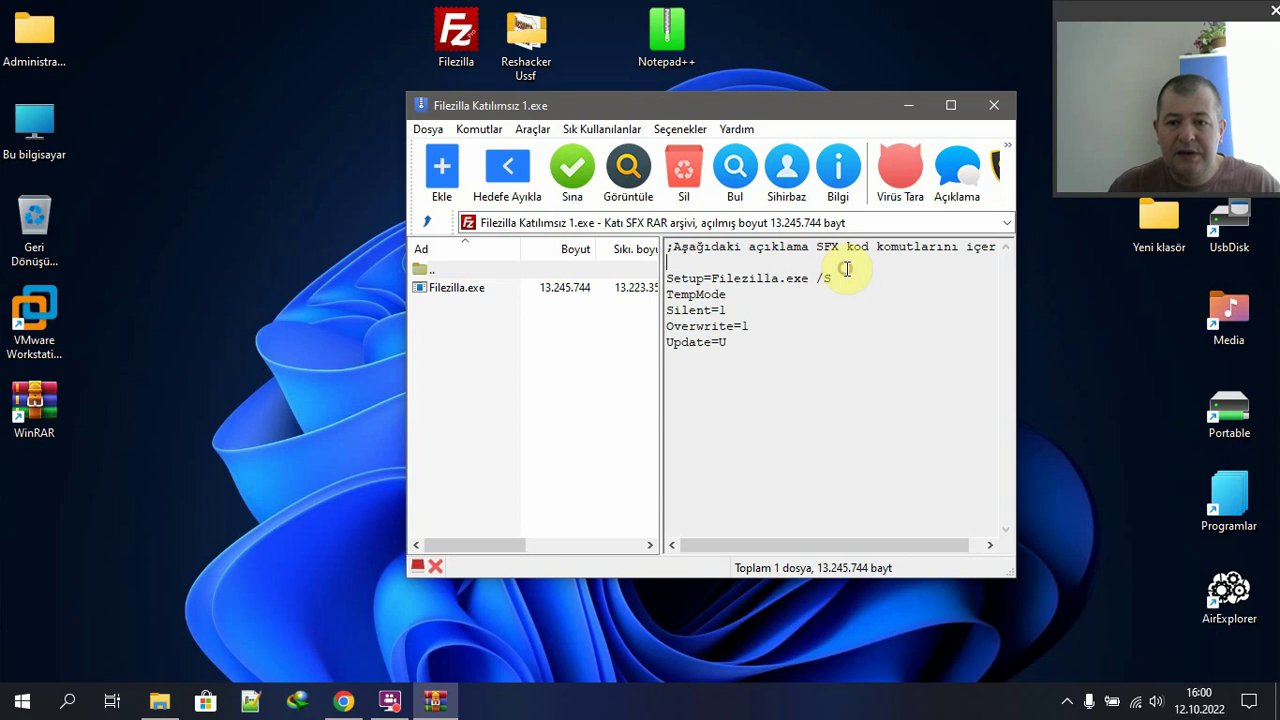
pyautogui.moveTo(838, 278); pyautogui.dragTo(638, 268)
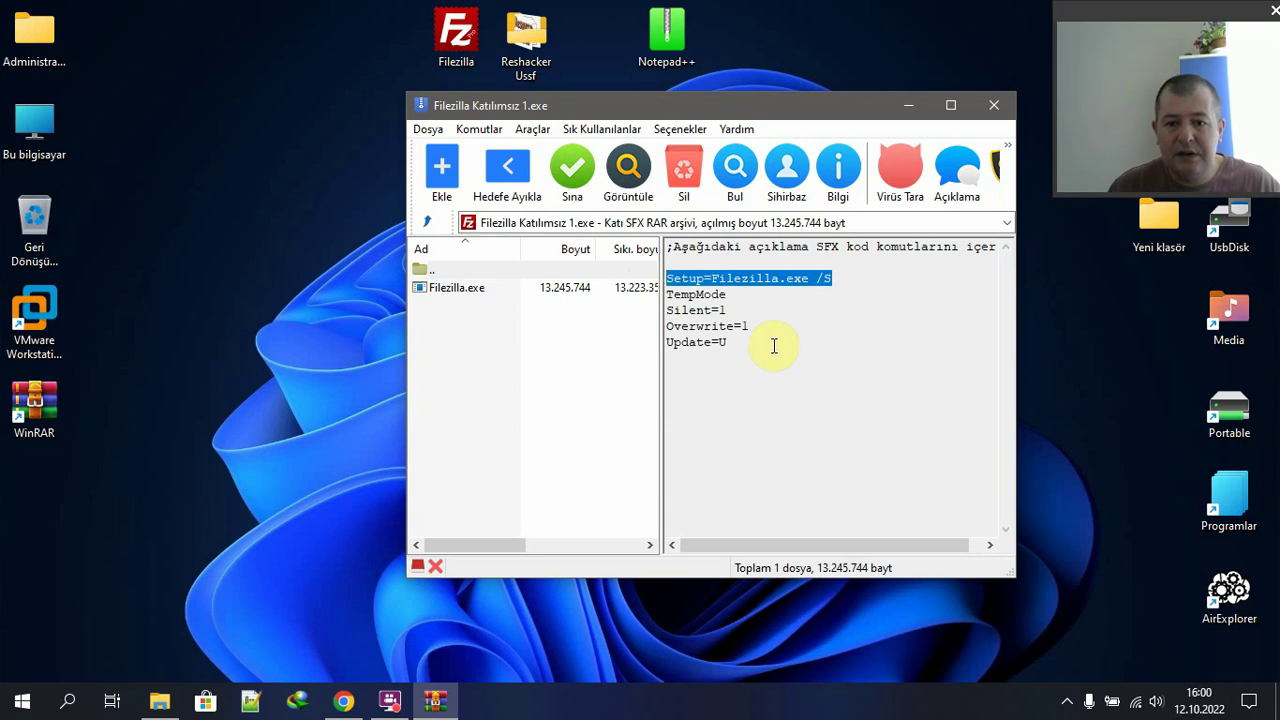
pyautogui.moveTo(774, 346); pyautogui.dragTo(623, 306)
pyautogui.click(740, 294)
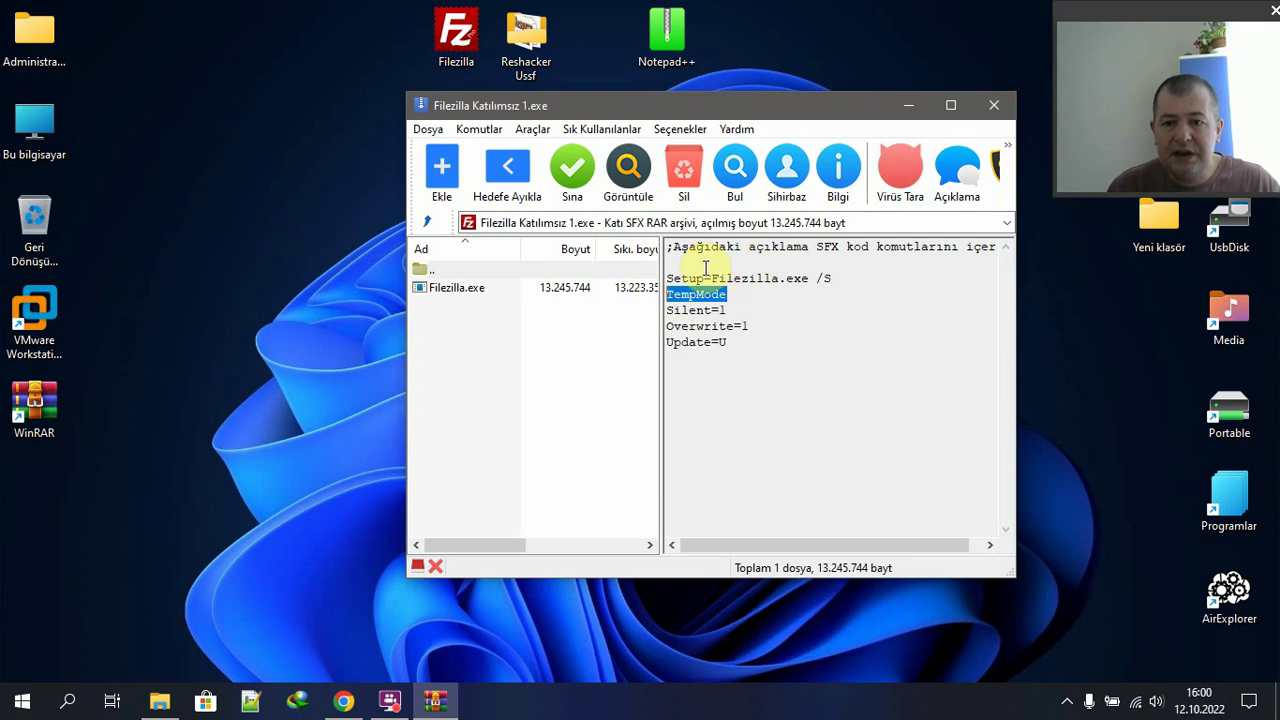
# - Replace the header text in the archive comment with "TNCTR.Com" and the author's nickname, discard the edit, and close the archive
pyautogui.click(957, 175)
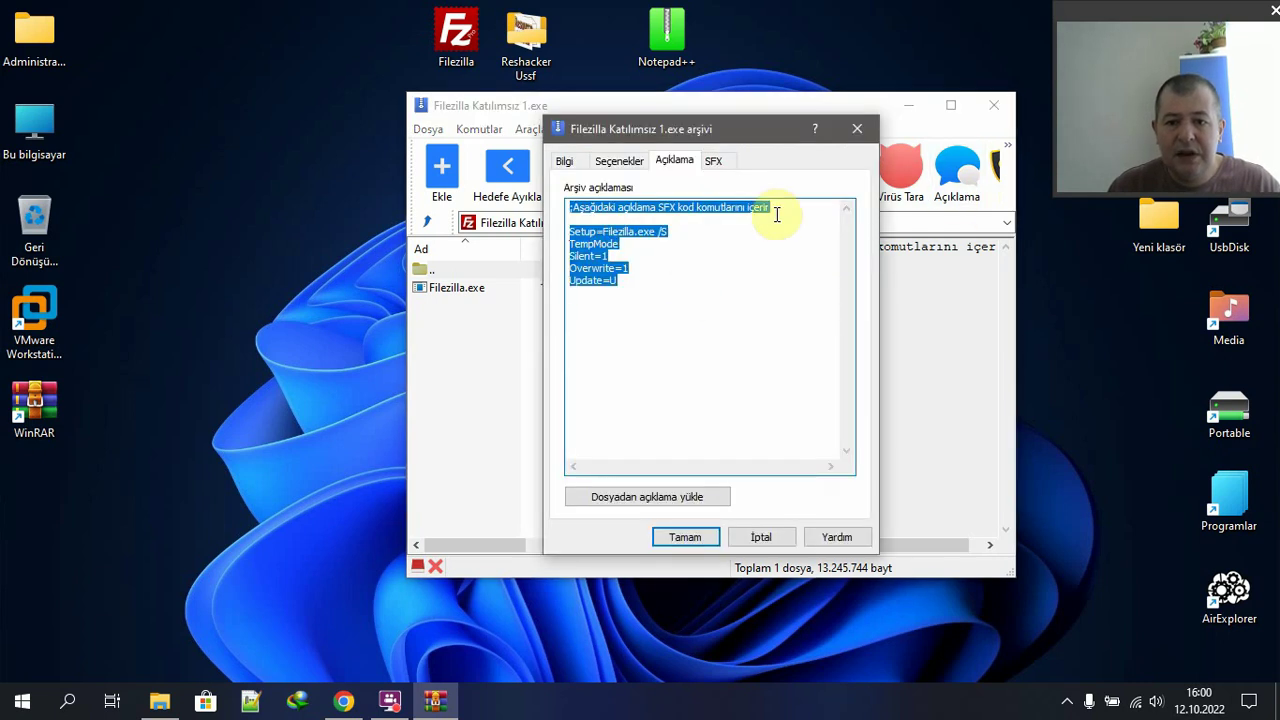
pyautogui.moveTo(777, 214); pyautogui.dragTo(569, 208)
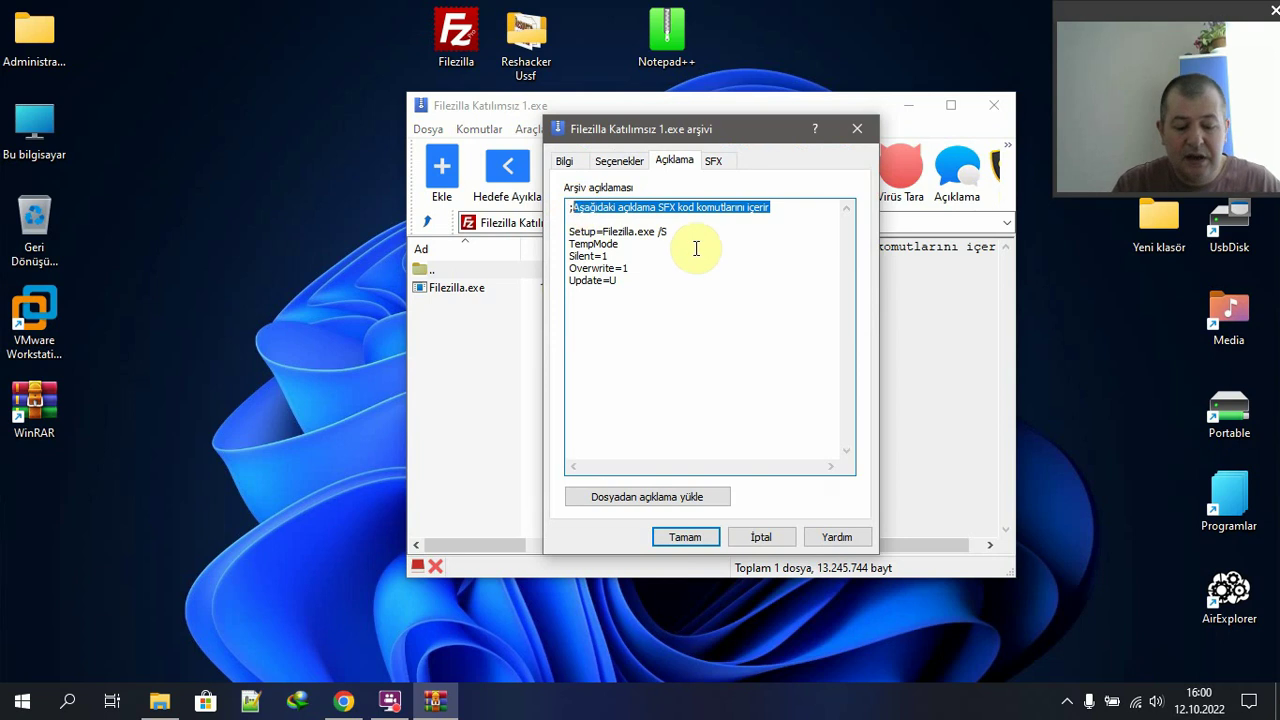
pyautogui.write('TNCTR.Com Forjest.')
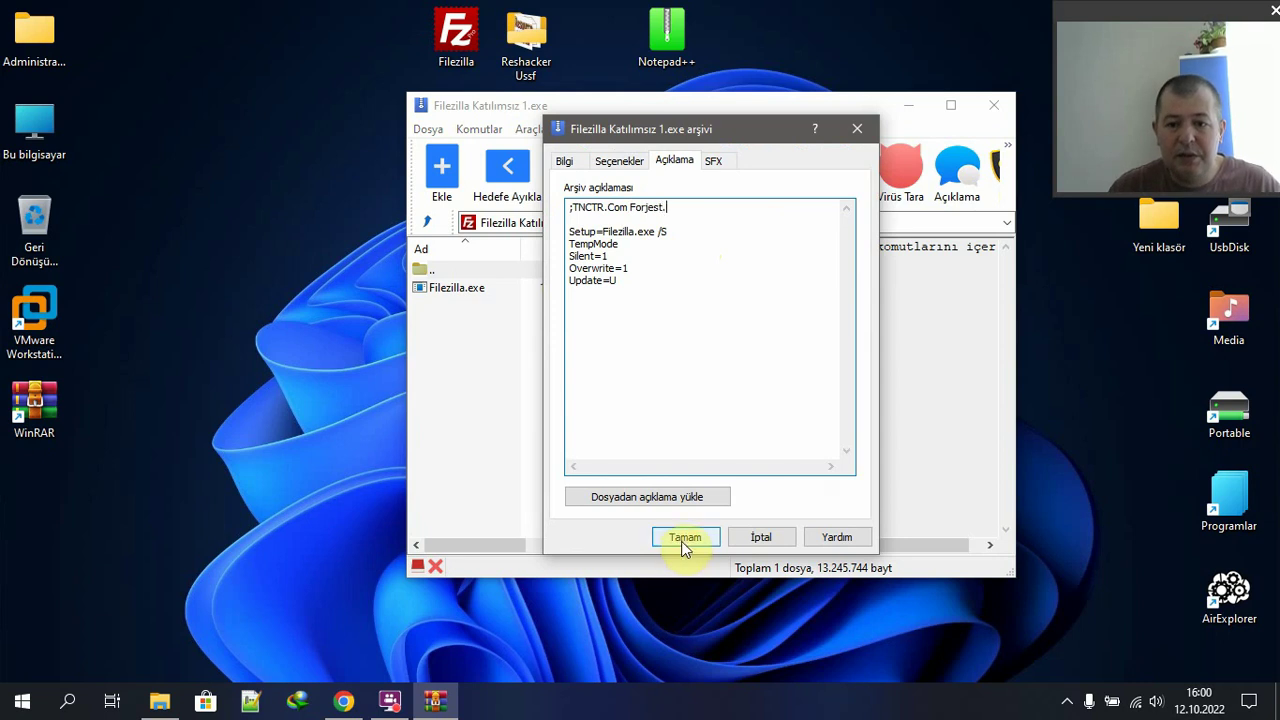
pyautogui.click(785, 536)
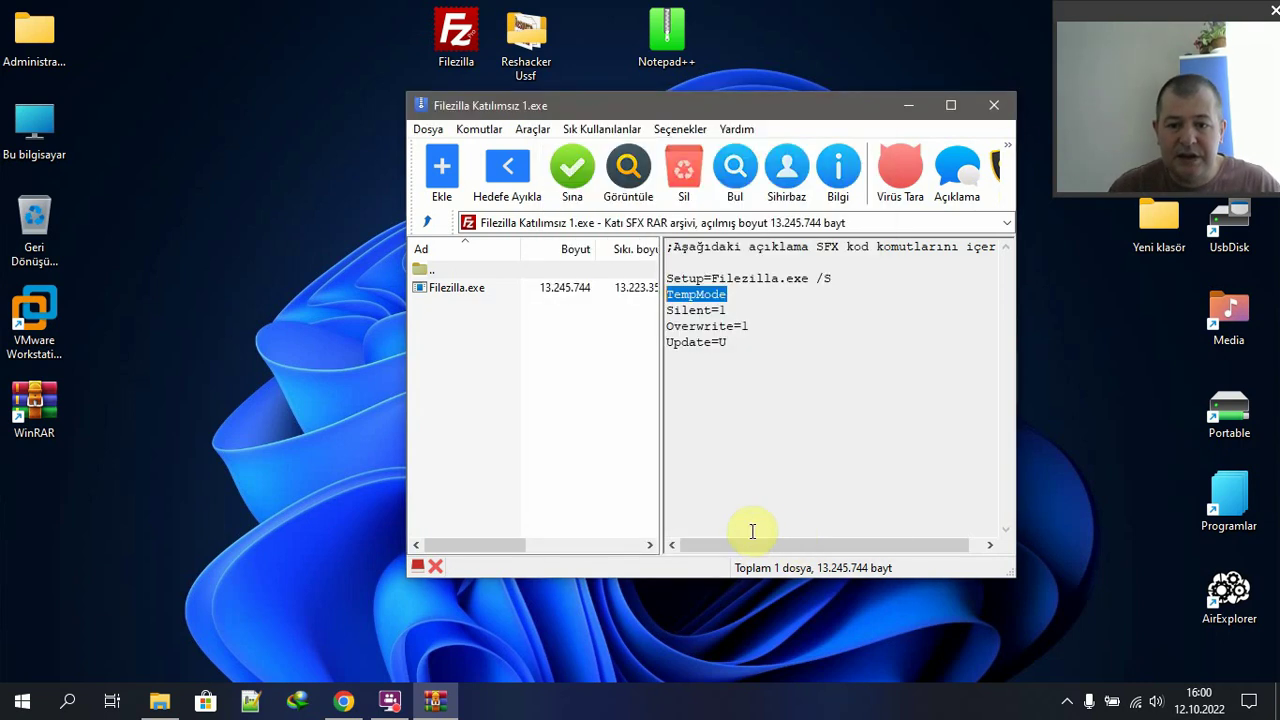
pyautogui.click(991, 105)
# - Run the Filezilla Katılımsız 1 installer as administrator
pyautogui.rightClick(551, 140)
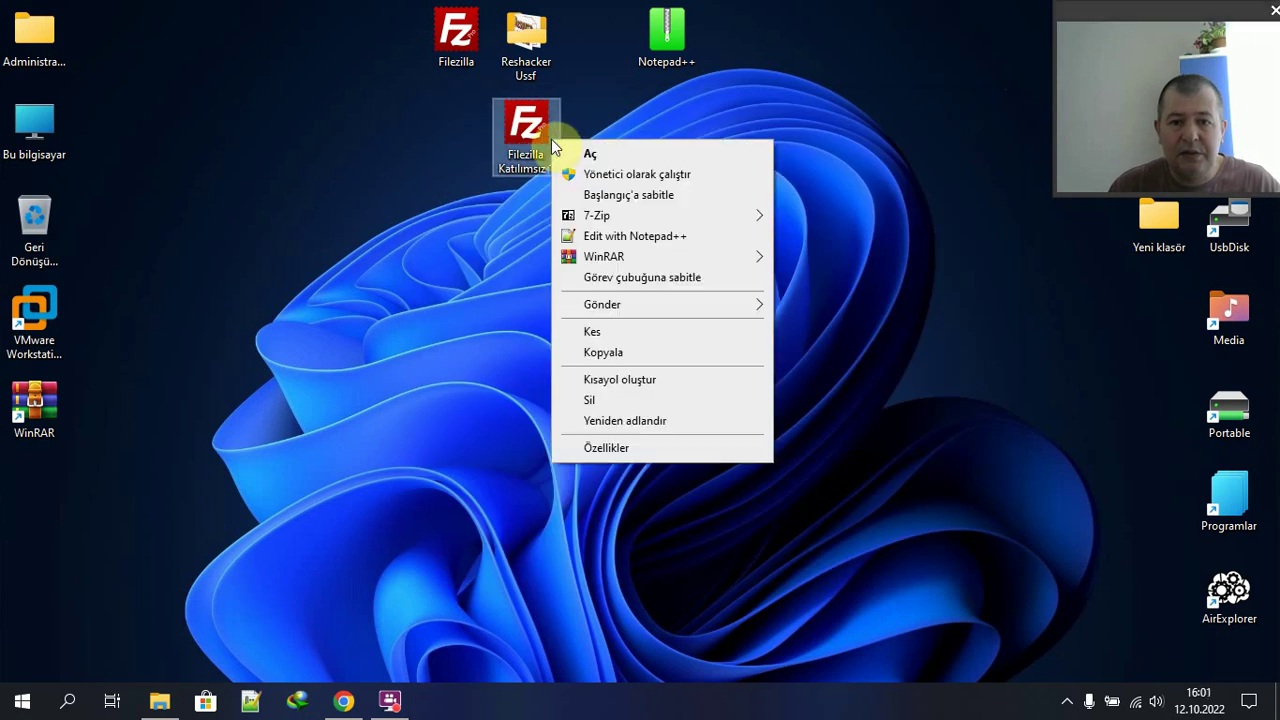
pyautogui.click(610, 176)
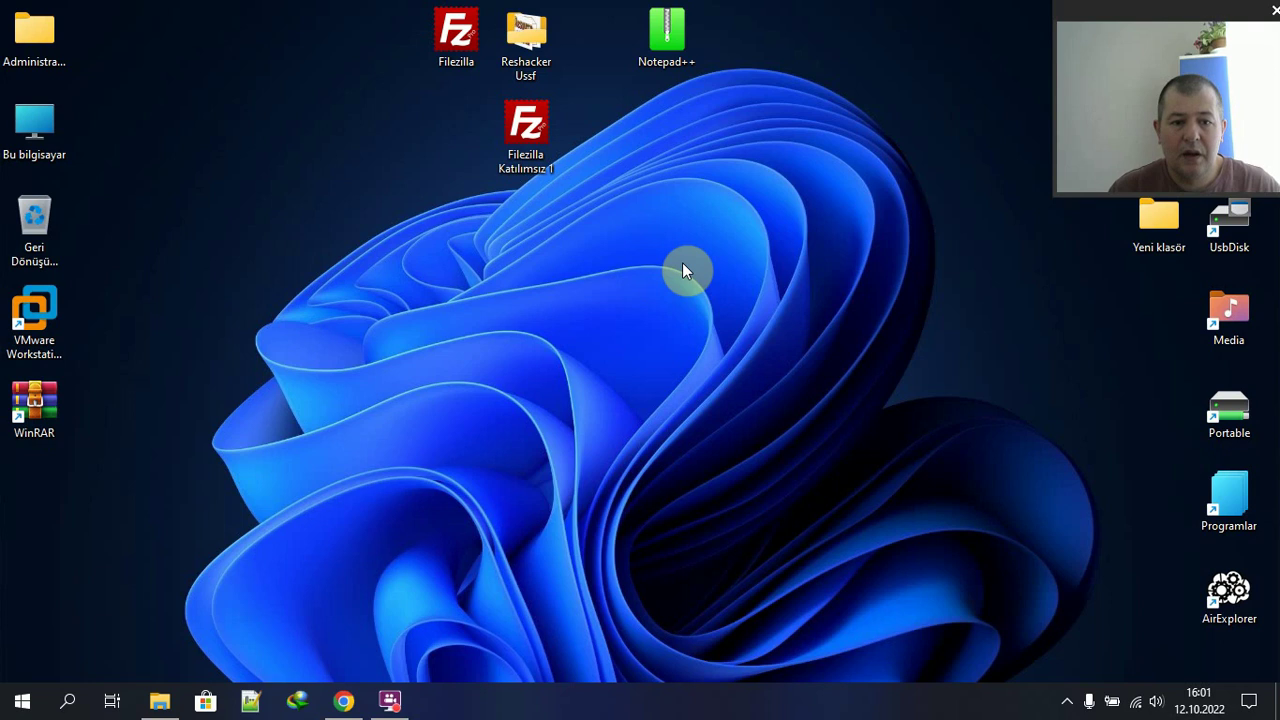
# - Launch the newly installed FileZilla Pro to check it, dismiss its welcome message, and close the program
pyautogui.click(20, 700)
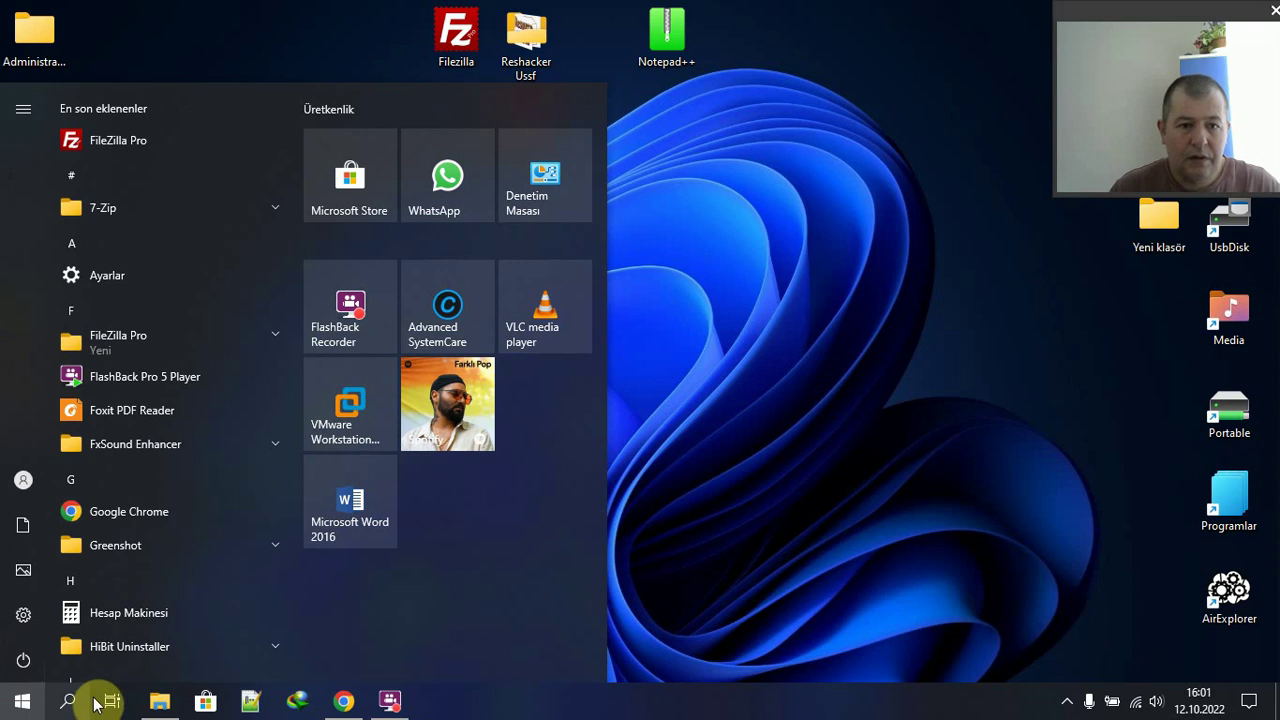
pyautogui.rightClick(147, 139)
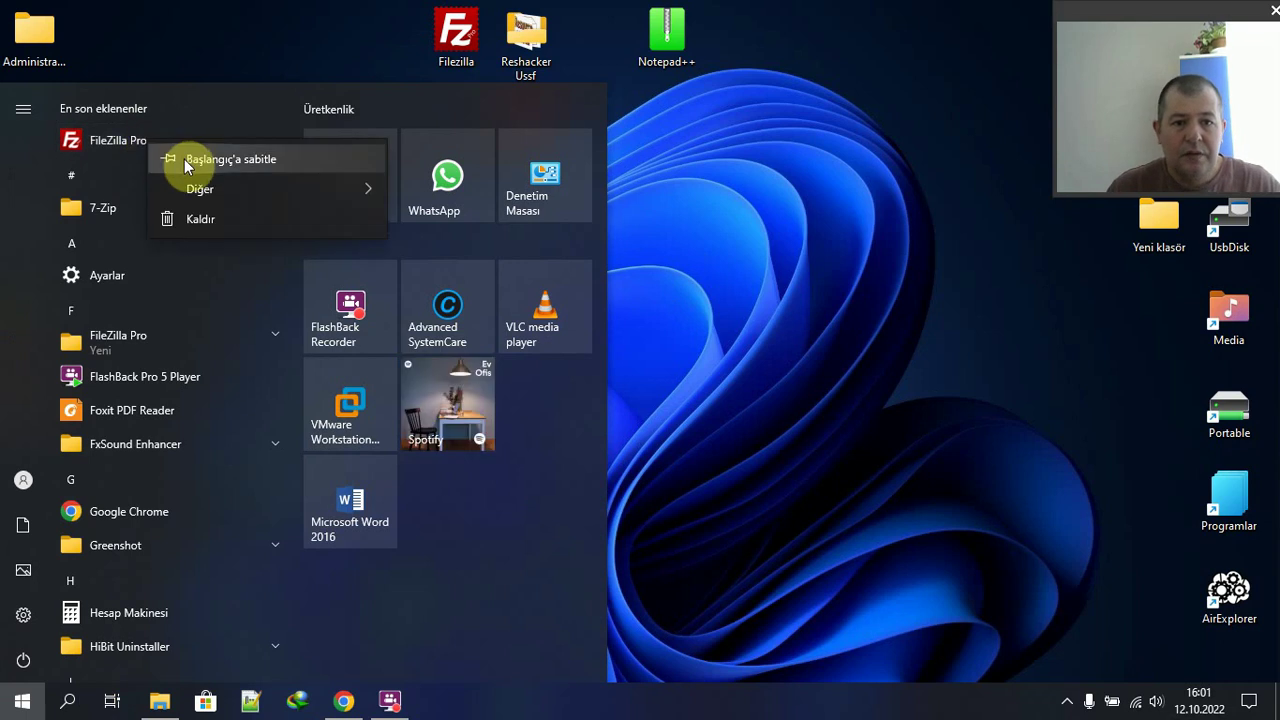
pyautogui.click(119, 140)
pyautogui.click(120, 141)
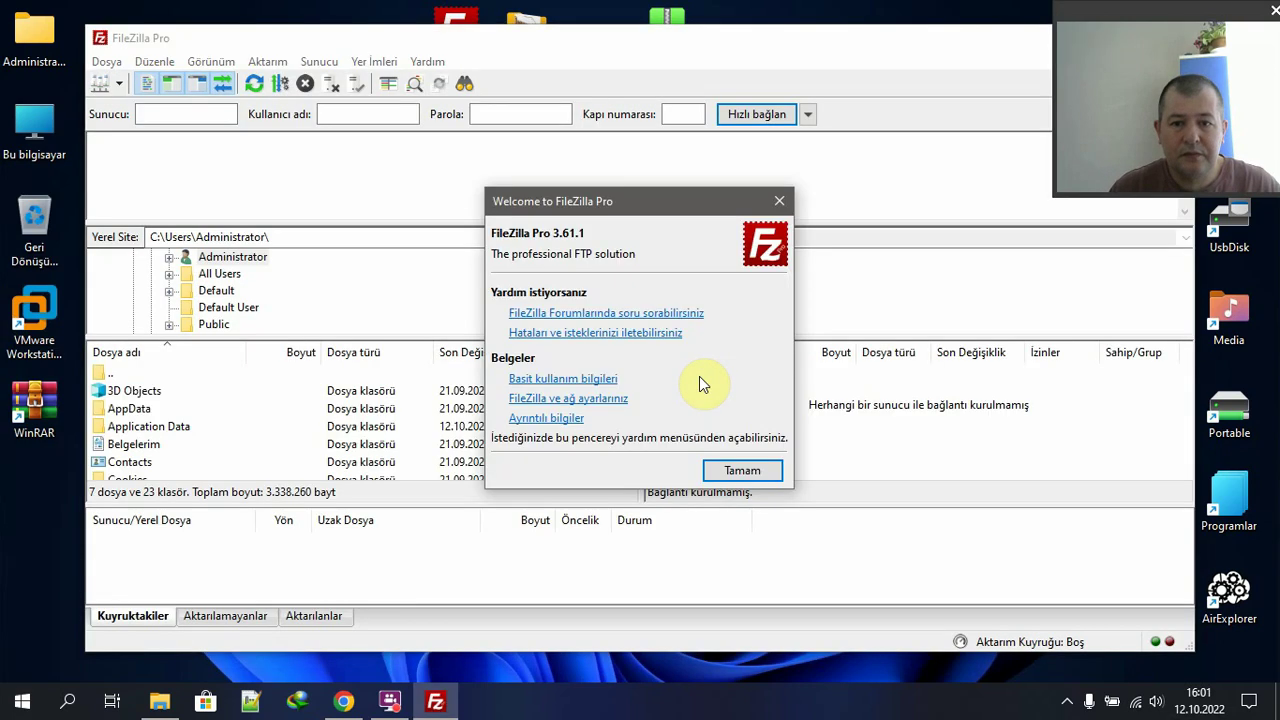
pyautogui.click(742, 471)
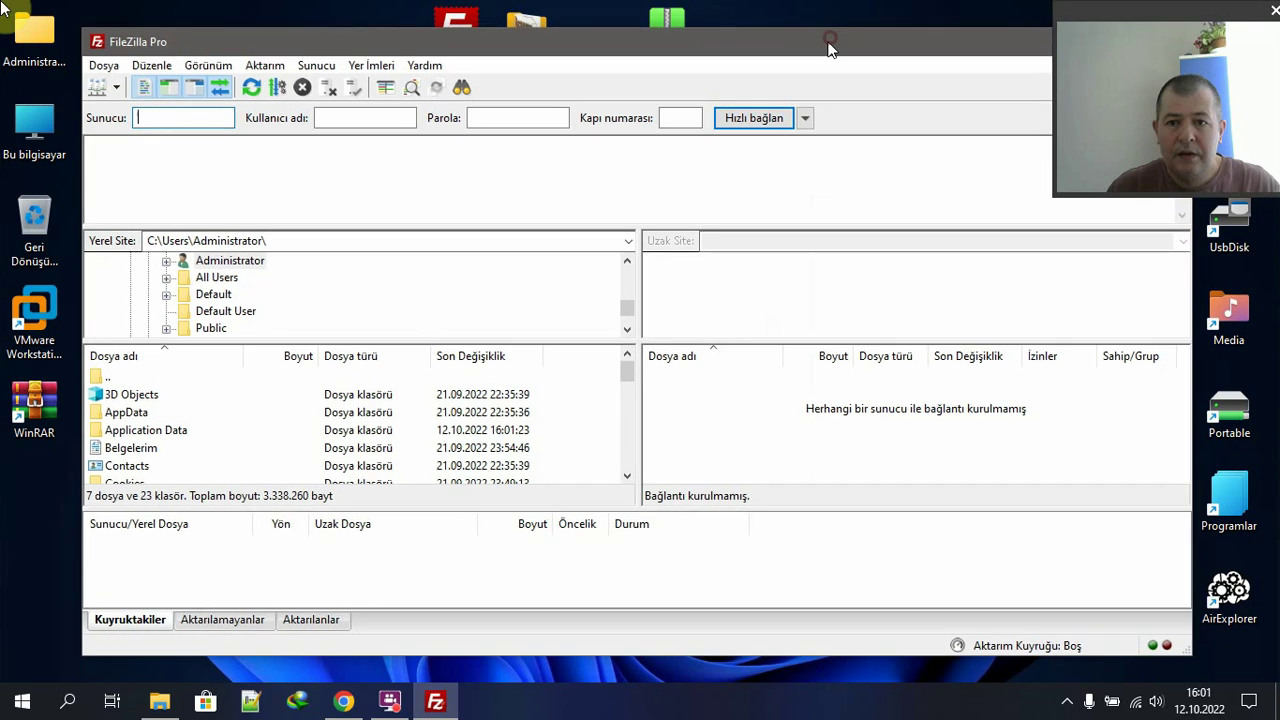
pyautogui.moveTo(829, 40); pyautogui.dragTo(715, 285)
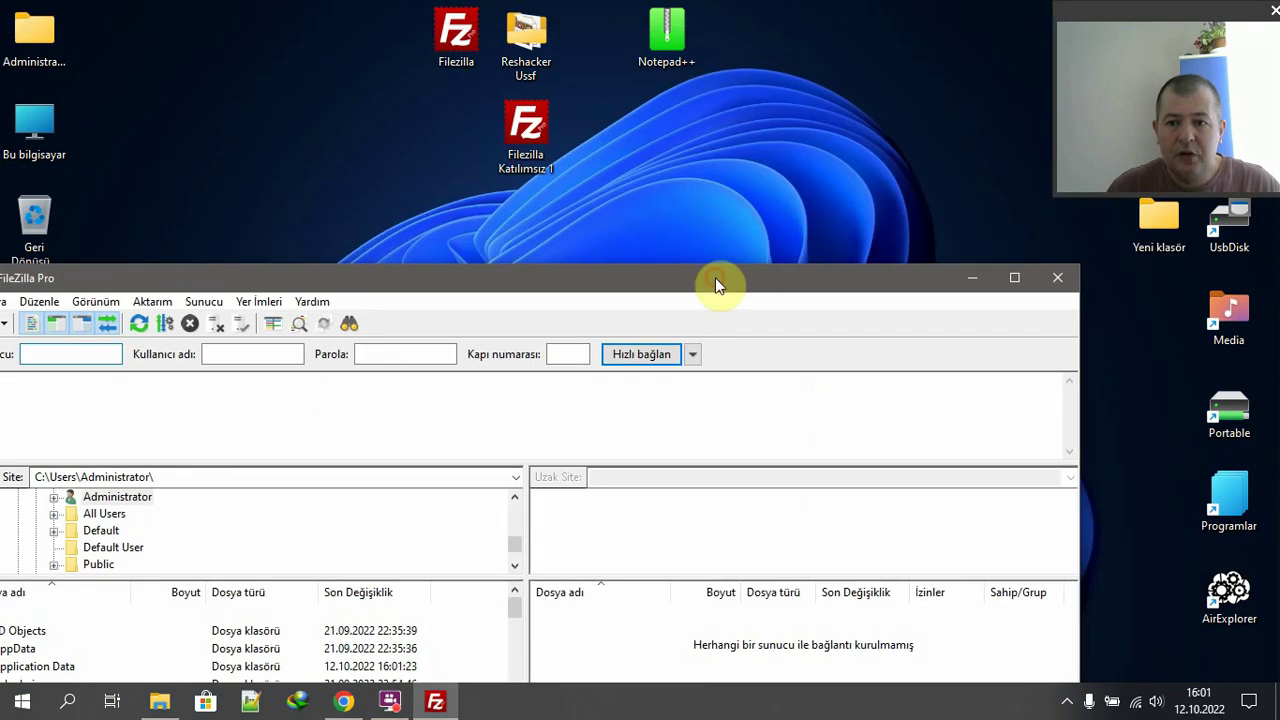
pyautogui.click(1060, 280)
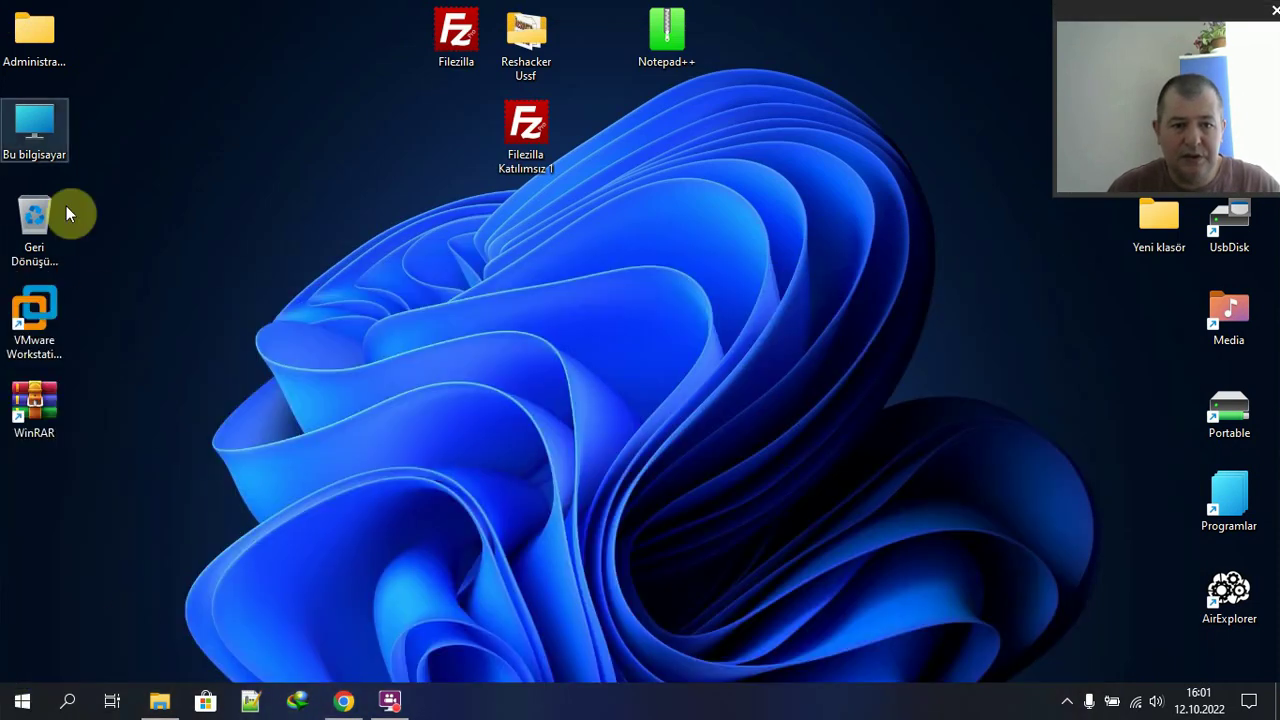
# - Open the FileZilla Pro installation folder under Program Dosyaları (x86) on drive C and look over its files
pyautogui.doubleClick(33, 138)
pyautogui.click(238, 270)
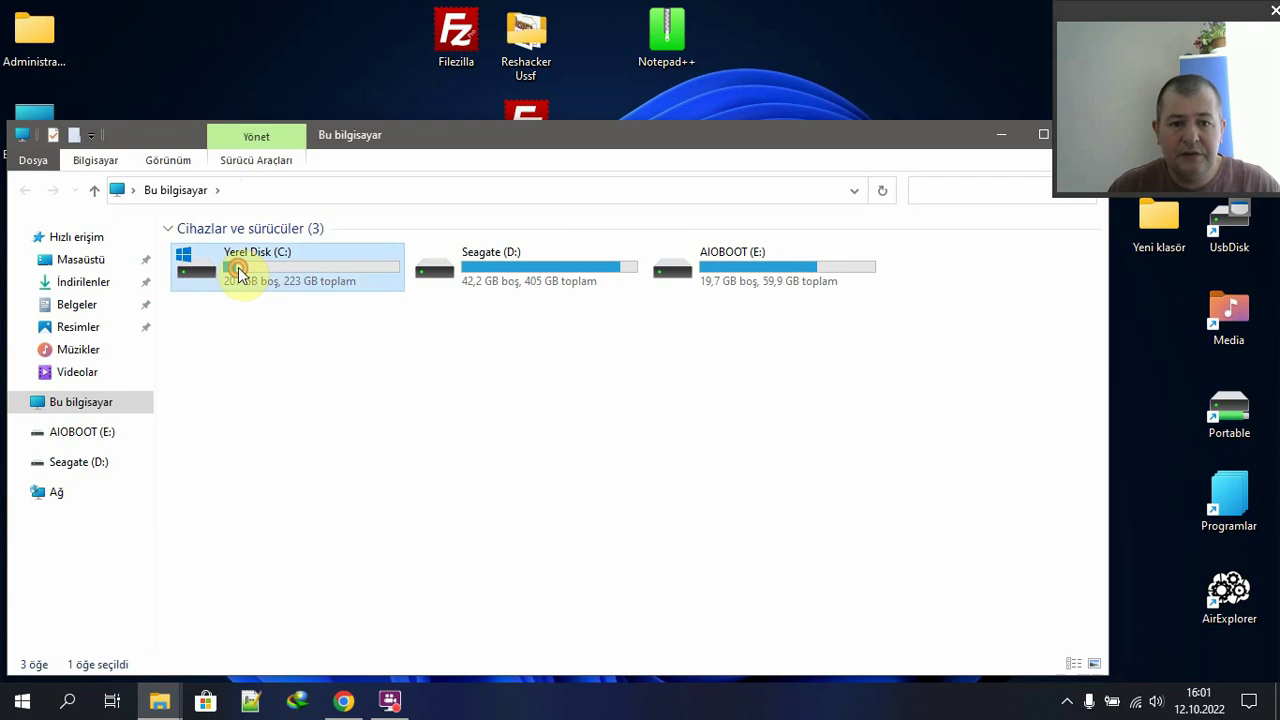
pyautogui.doubleClick(238, 270)
pyautogui.doubleClick(215, 329)
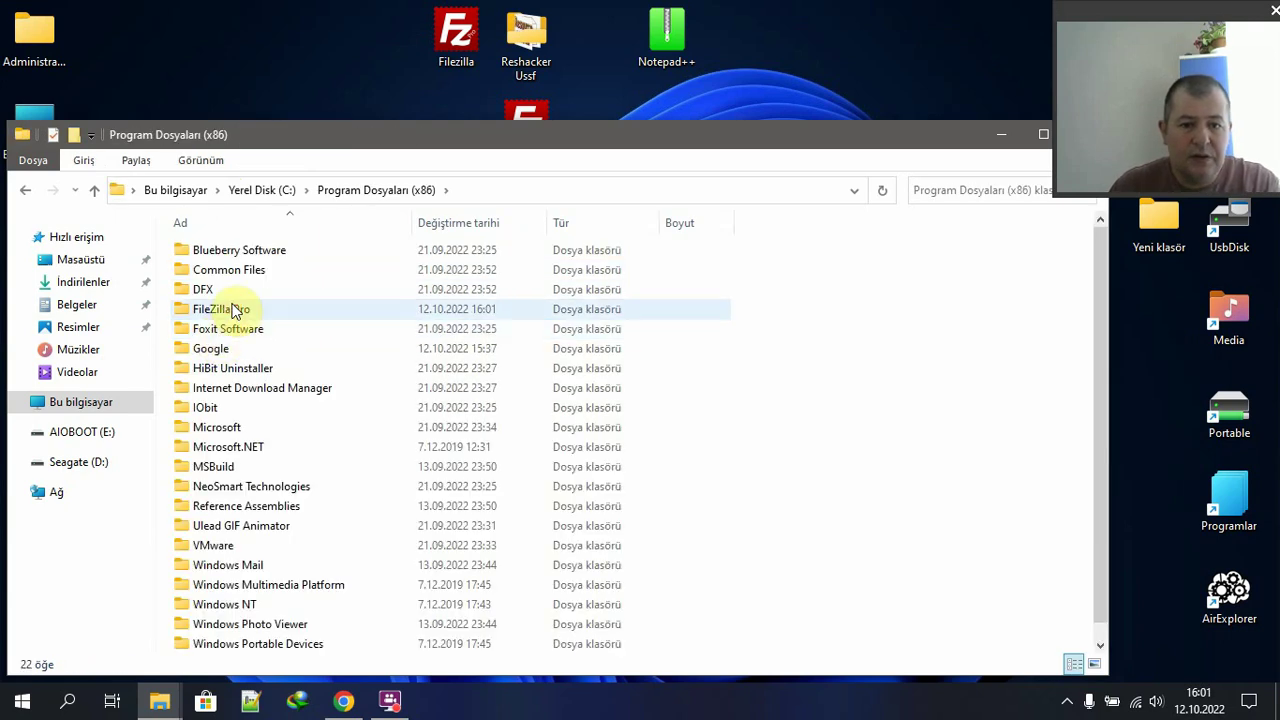
pyautogui.doubleClick(232, 309)
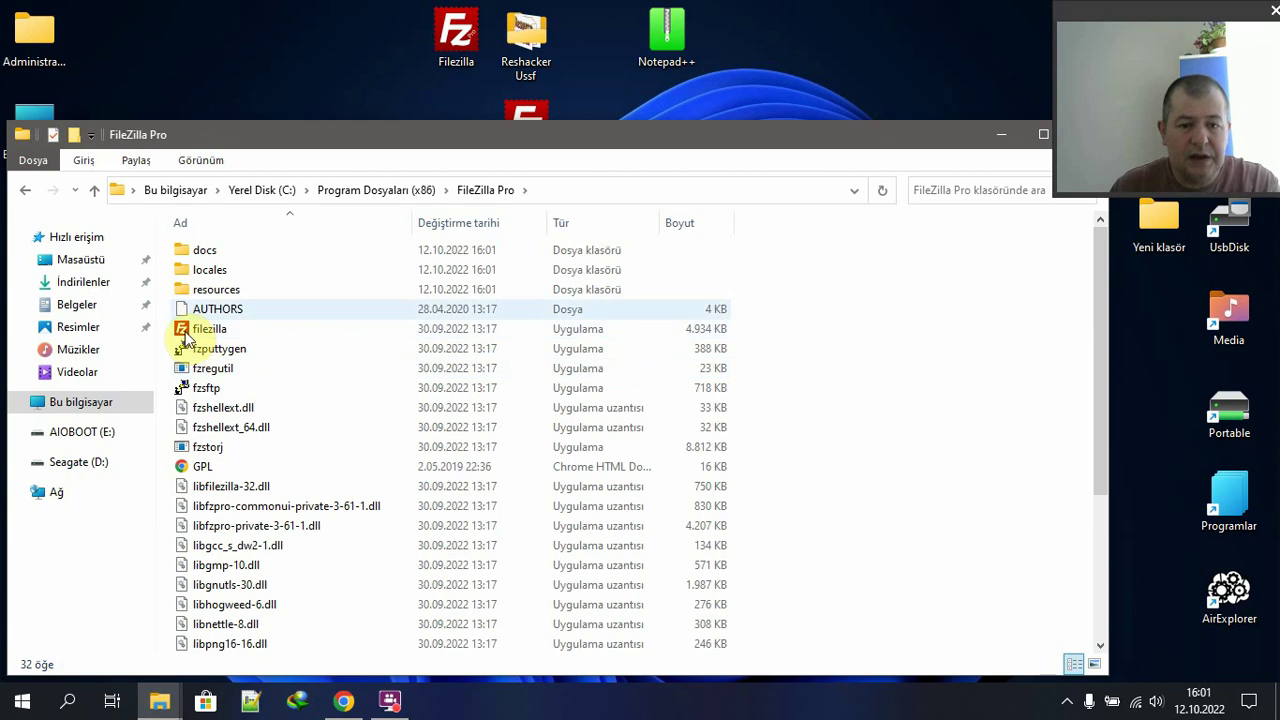
pyautogui.scroll(-3, 248, 370)
pyautogui.scroll(3, 260, 540)
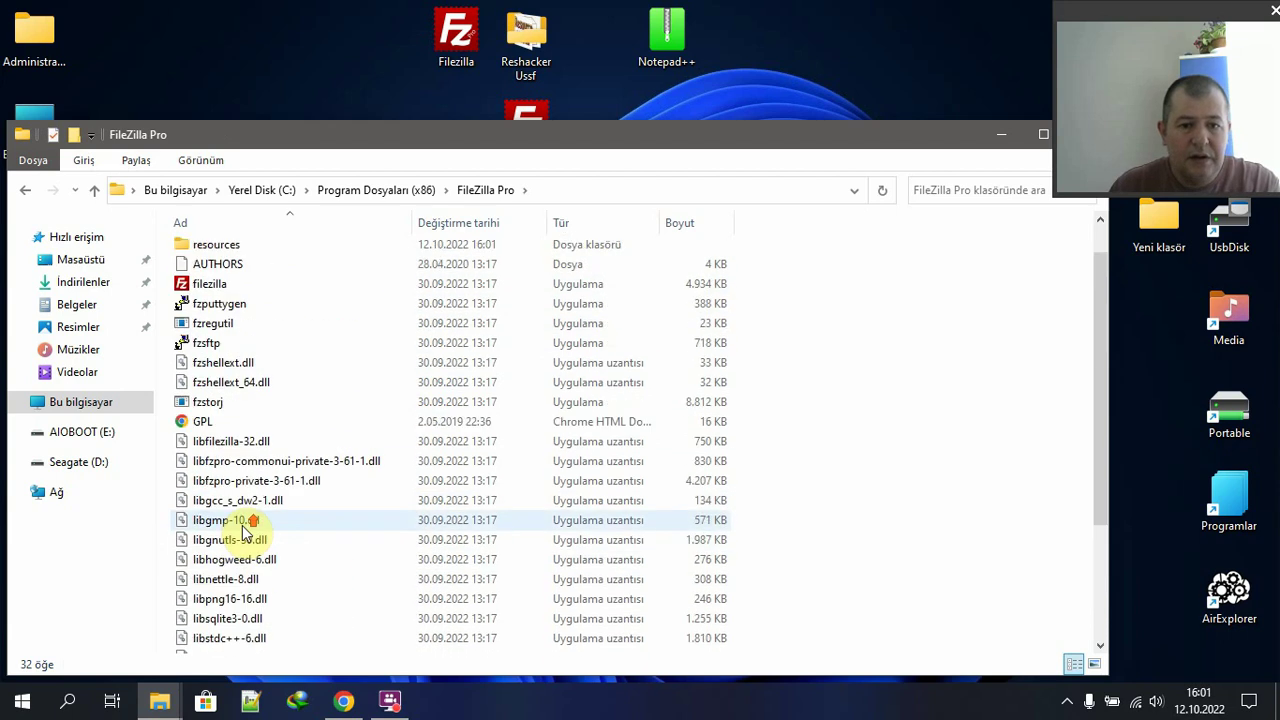
# - Set up a WinRAR archive of the FileZilla Pro folder as a solid SFX archive with "En iyi" compression
pyautogui.hotkey('alt', 'Left')
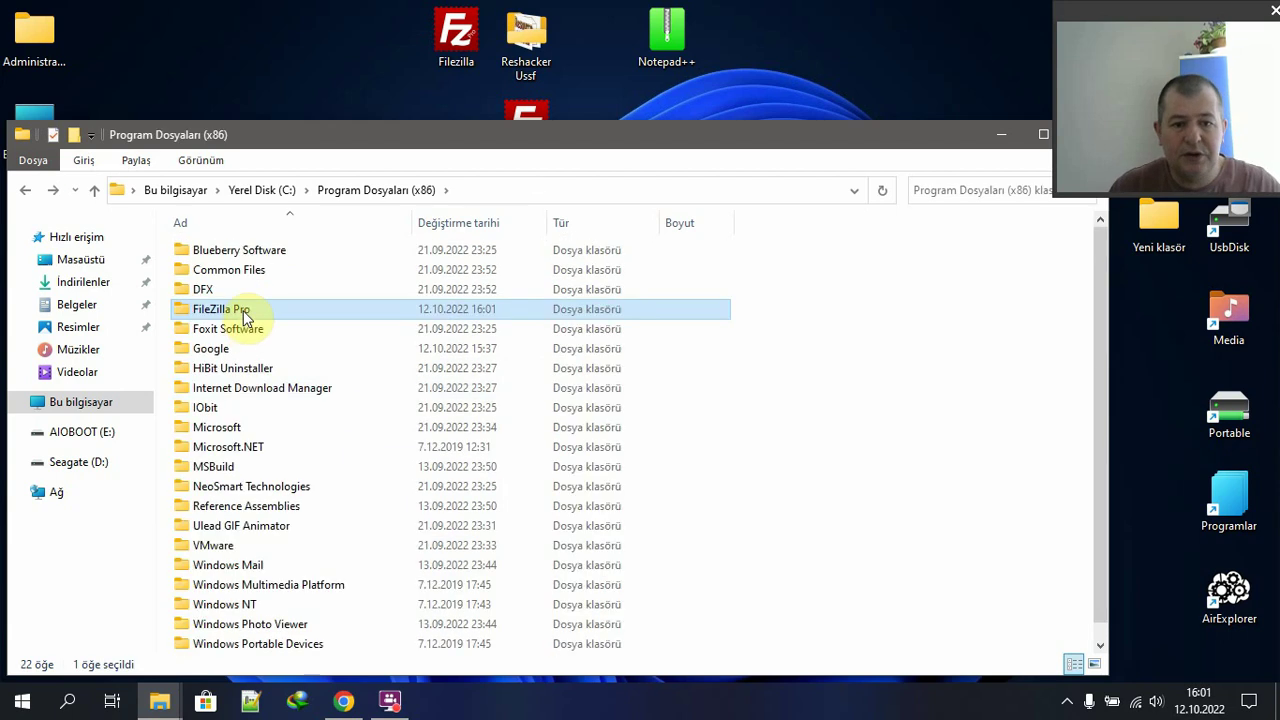
pyautogui.rightClick(243, 314)
pyautogui.moveTo(455, 469)
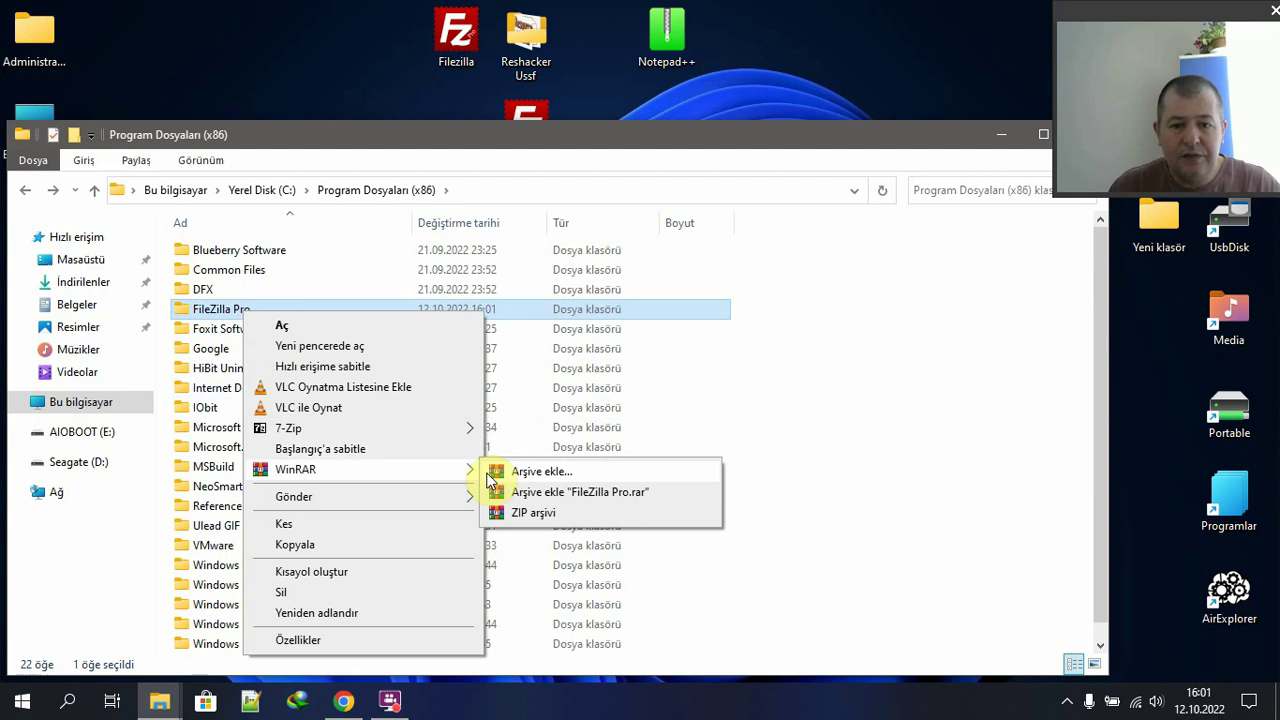
pyautogui.click(540, 471)
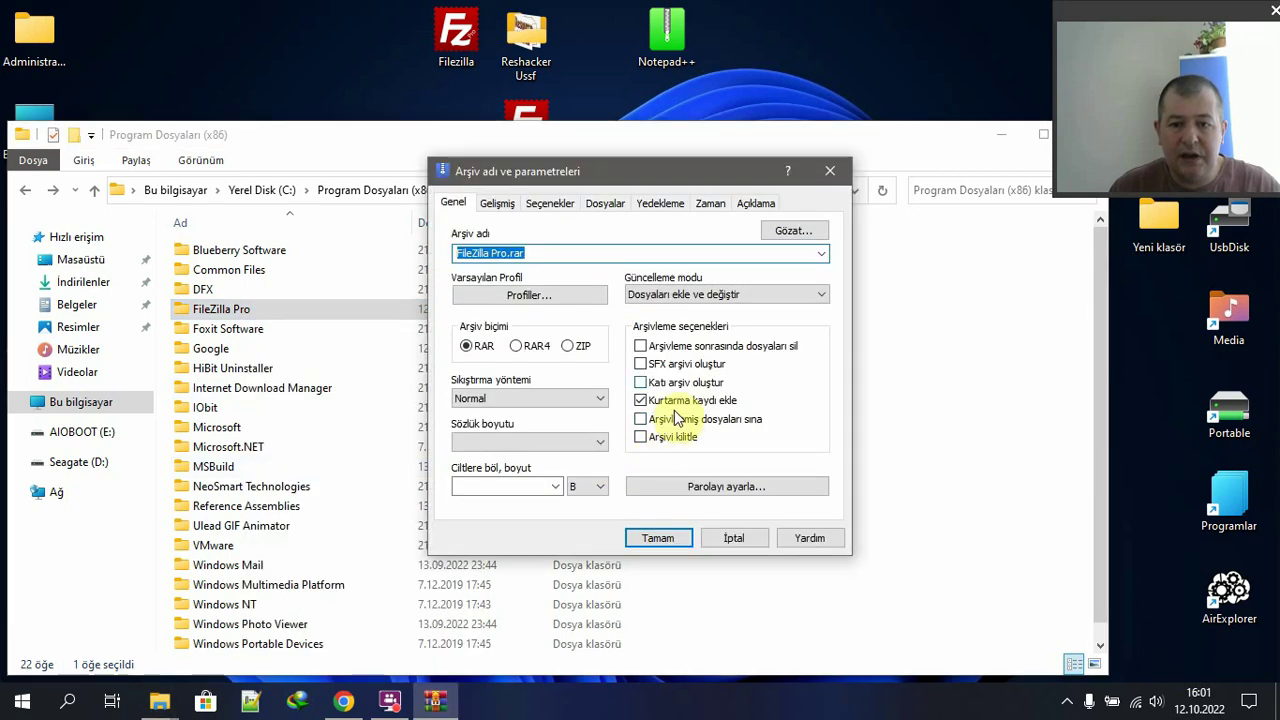
pyautogui.click(659, 366)
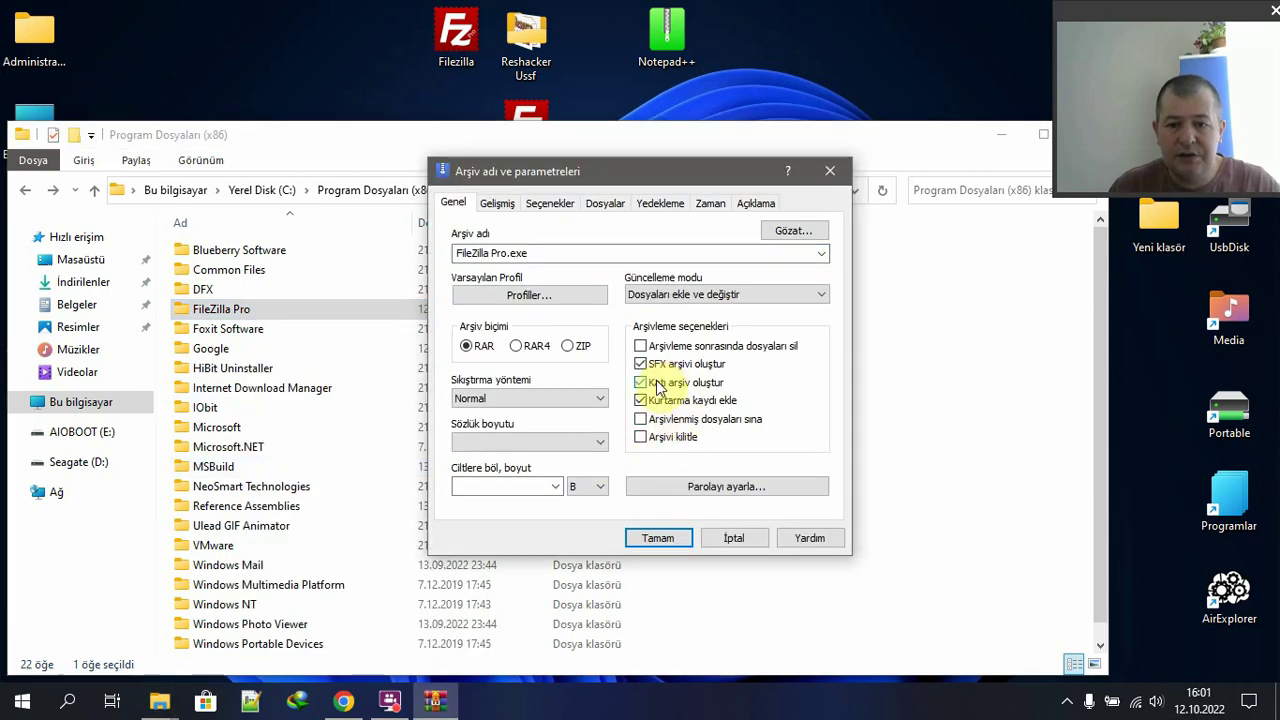
pyautogui.click(560, 399)
pyautogui.click(557, 477)
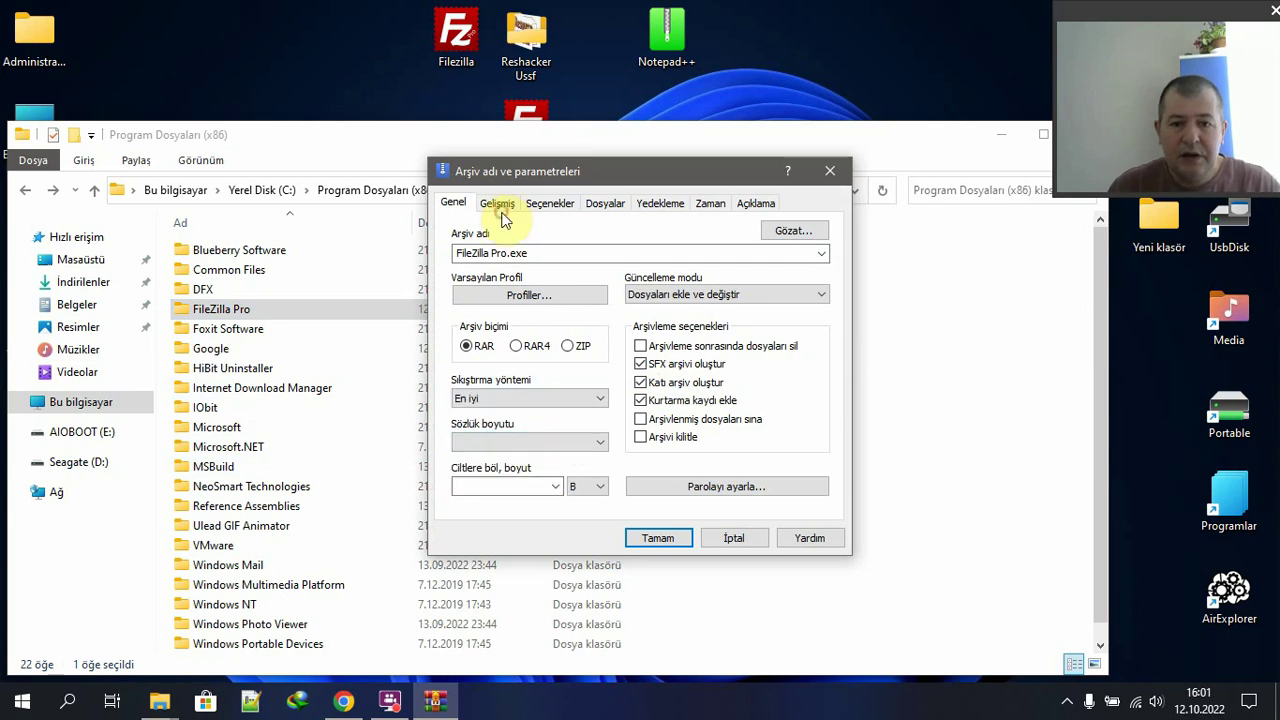
# - Configure the advanced SFX options: unpack to a temporary folder, silent mode "Tümünü gizle", extract and update files, and overwrite all files
pyautogui.click(500, 204)
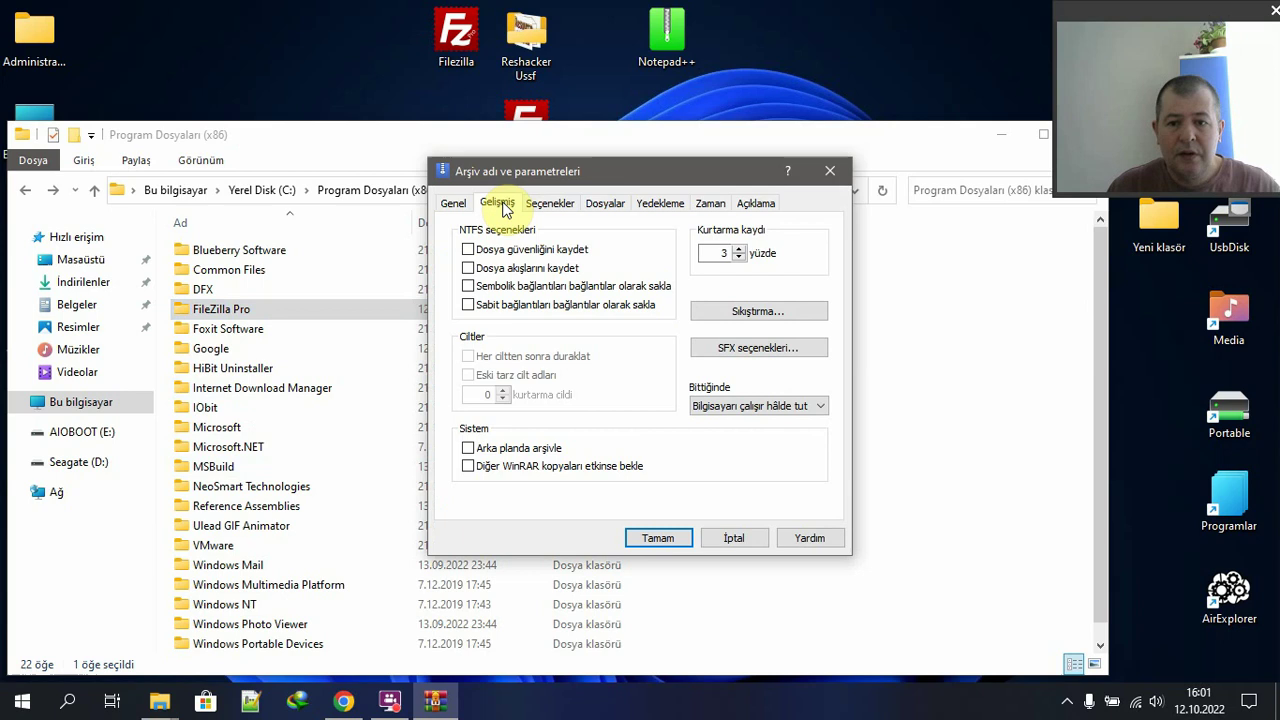
pyautogui.click(735, 350)
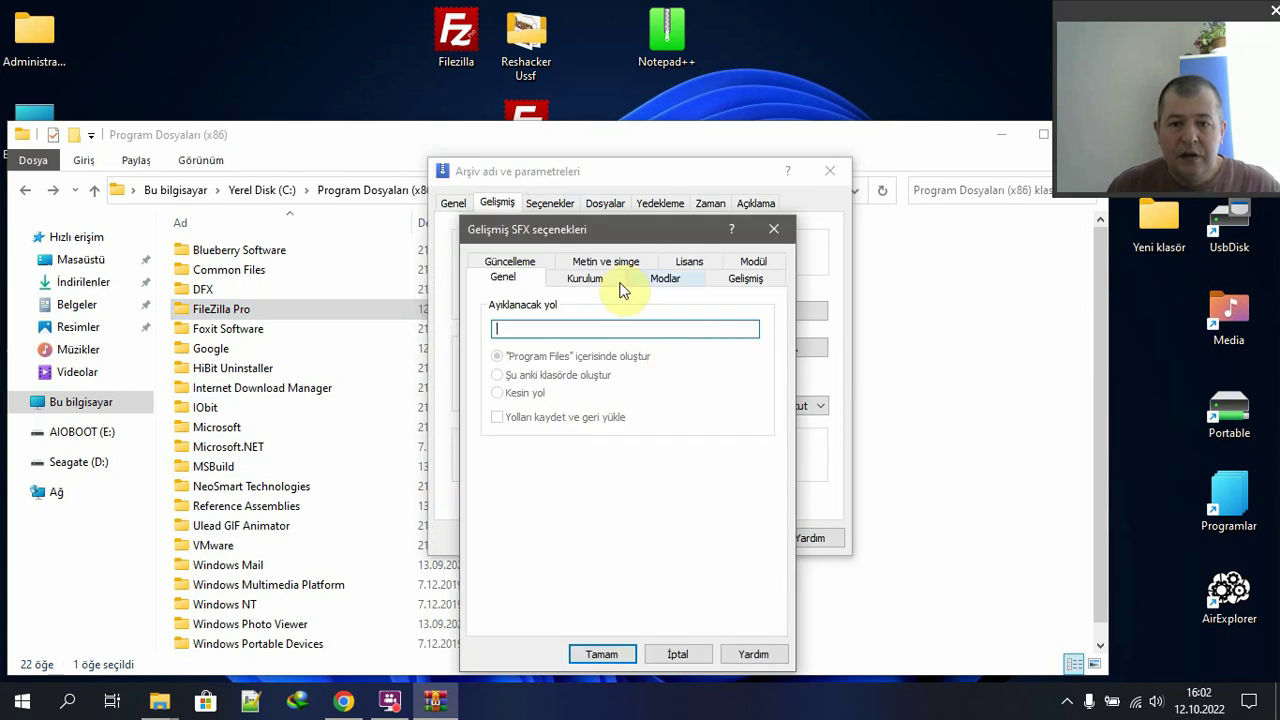
pyautogui.click(682, 265)
pyautogui.click(665, 261)
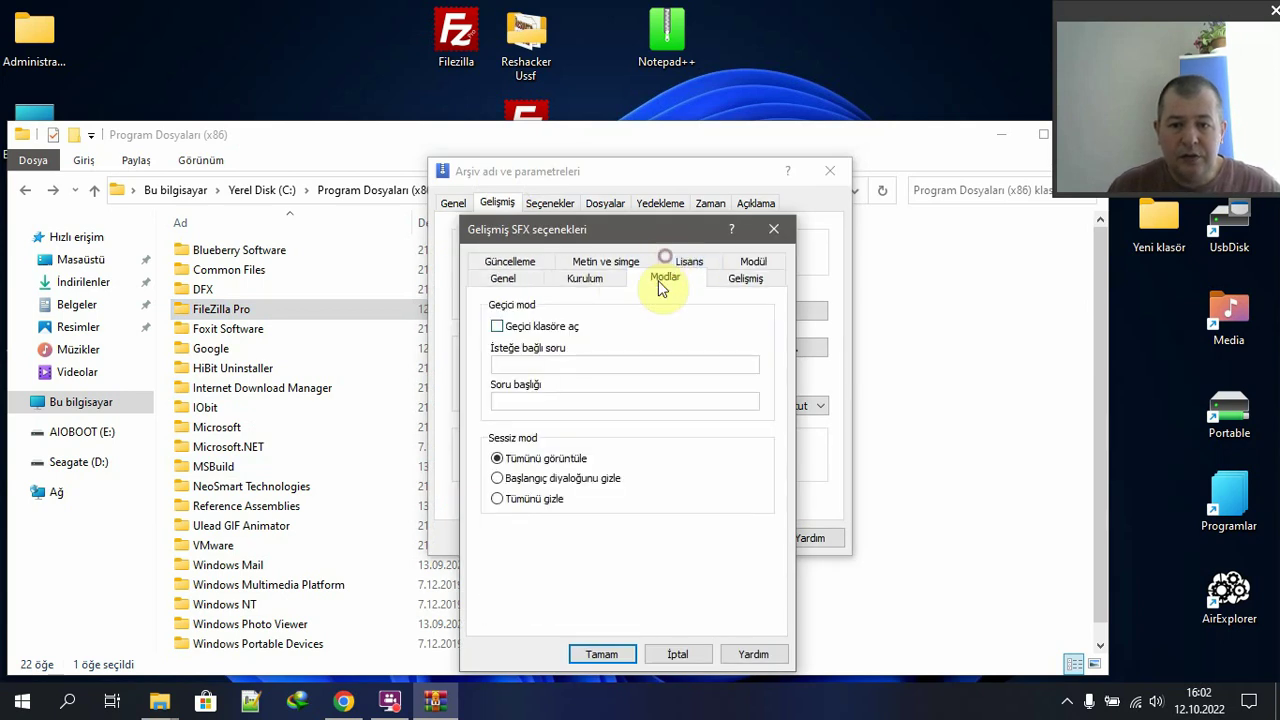
pyautogui.click(550, 327)
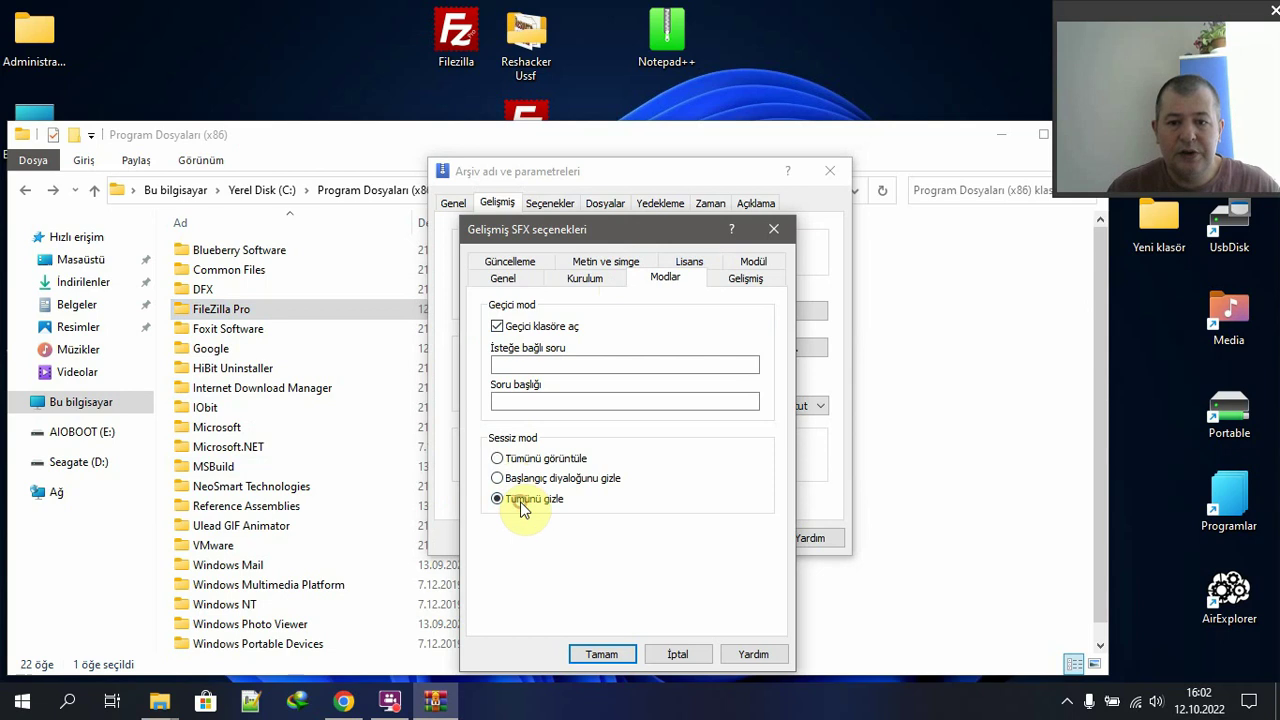
pyautogui.click(513, 264)
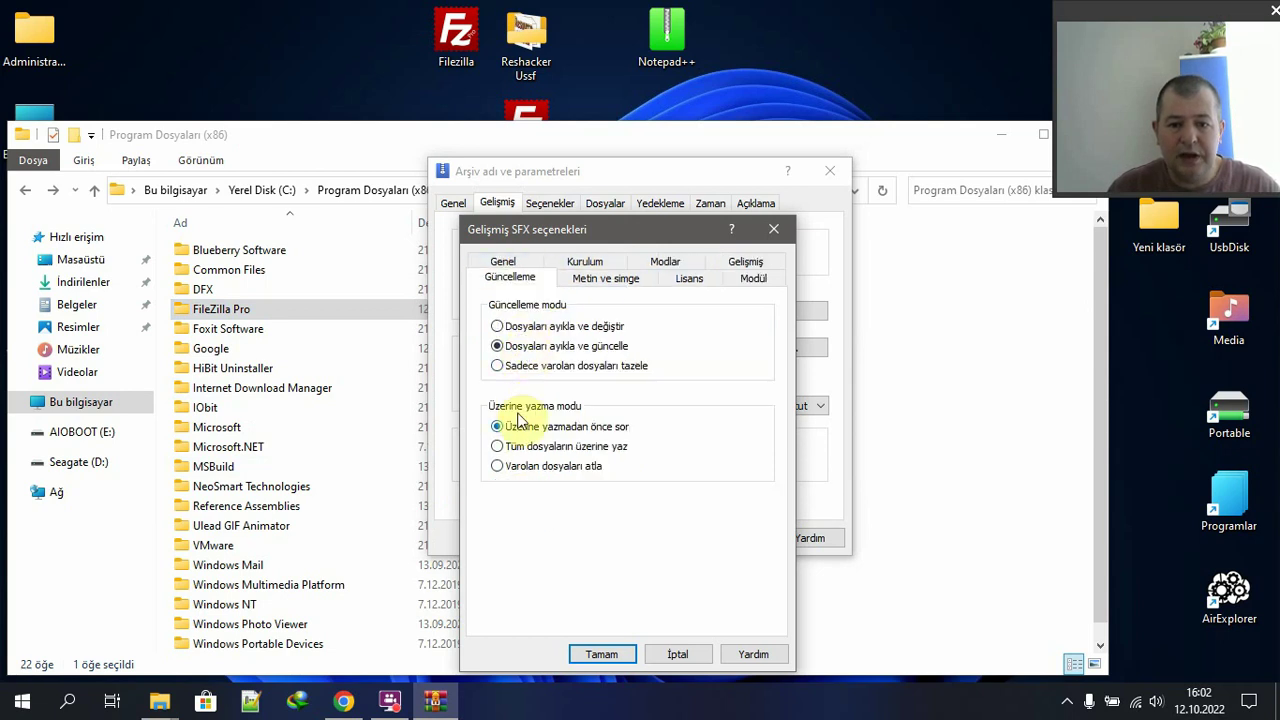
pyautogui.click(522, 447)
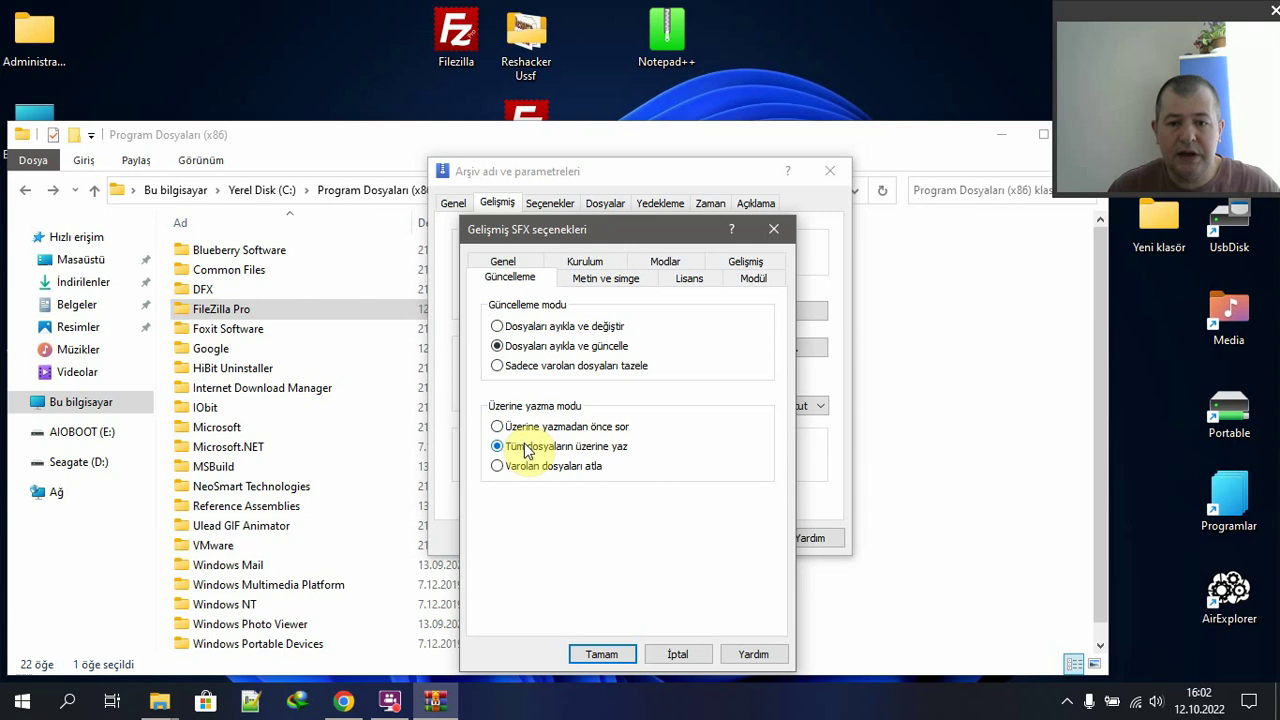
pyautogui.click(613, 284)
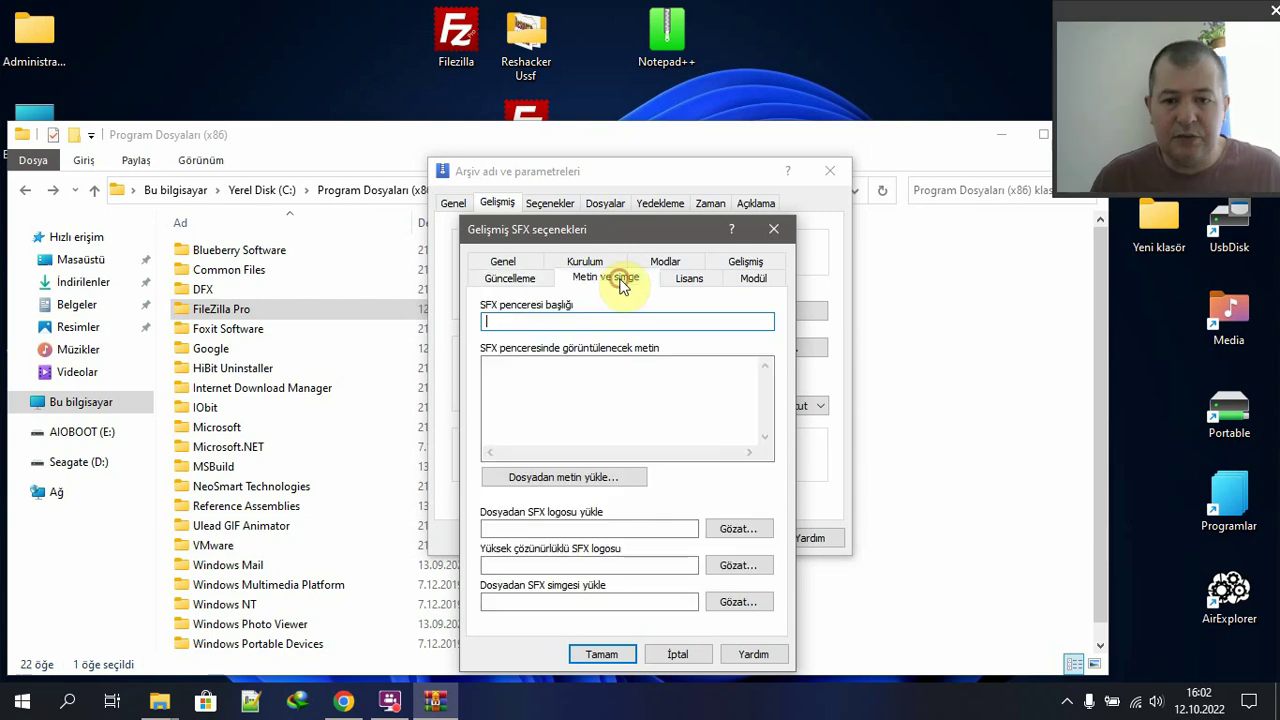
pyautogui.click(735, 603)
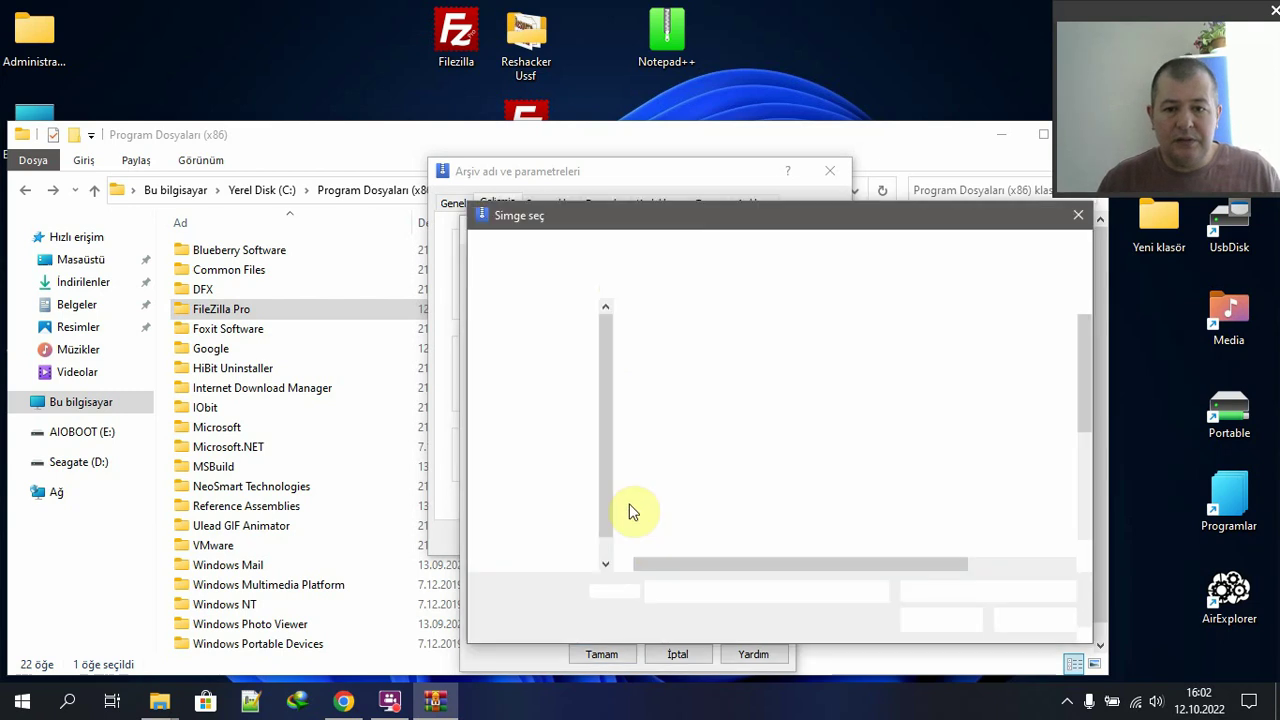
pyautogui.doubleClick(662, 398)
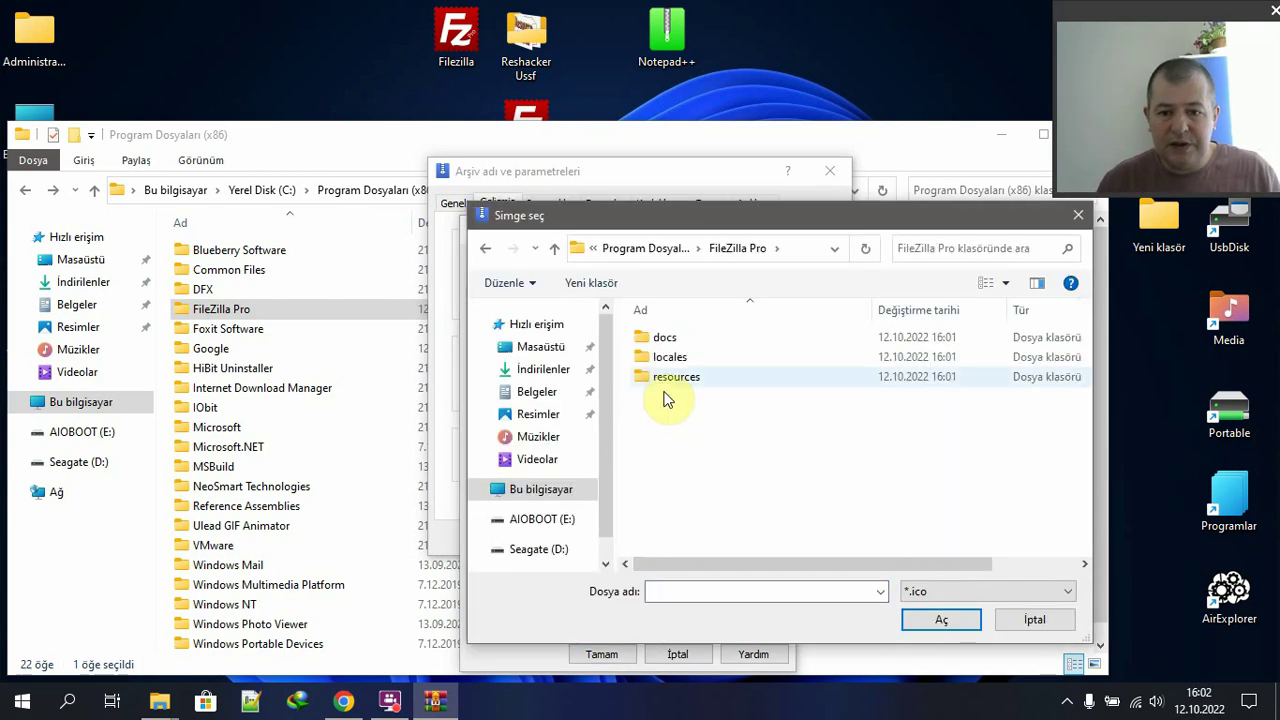
pyautogui.doubleClick(664, 340)
pyautogui.press('BackSpace')
pyautogui.click(1077, 215)
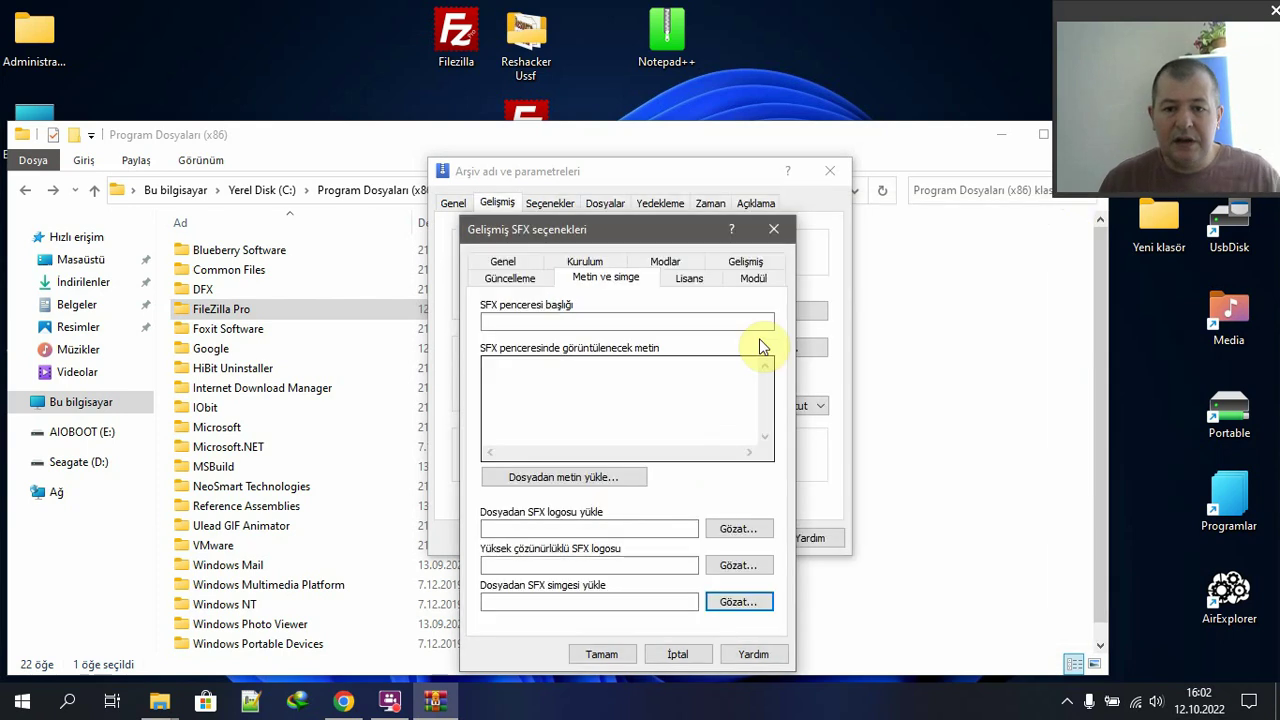
# - Copy the FileZilla Pro folder's name and enter "FileZilla Pro\" in the SFX setup command that runs after extraction
pyautogui.click(628, 660)
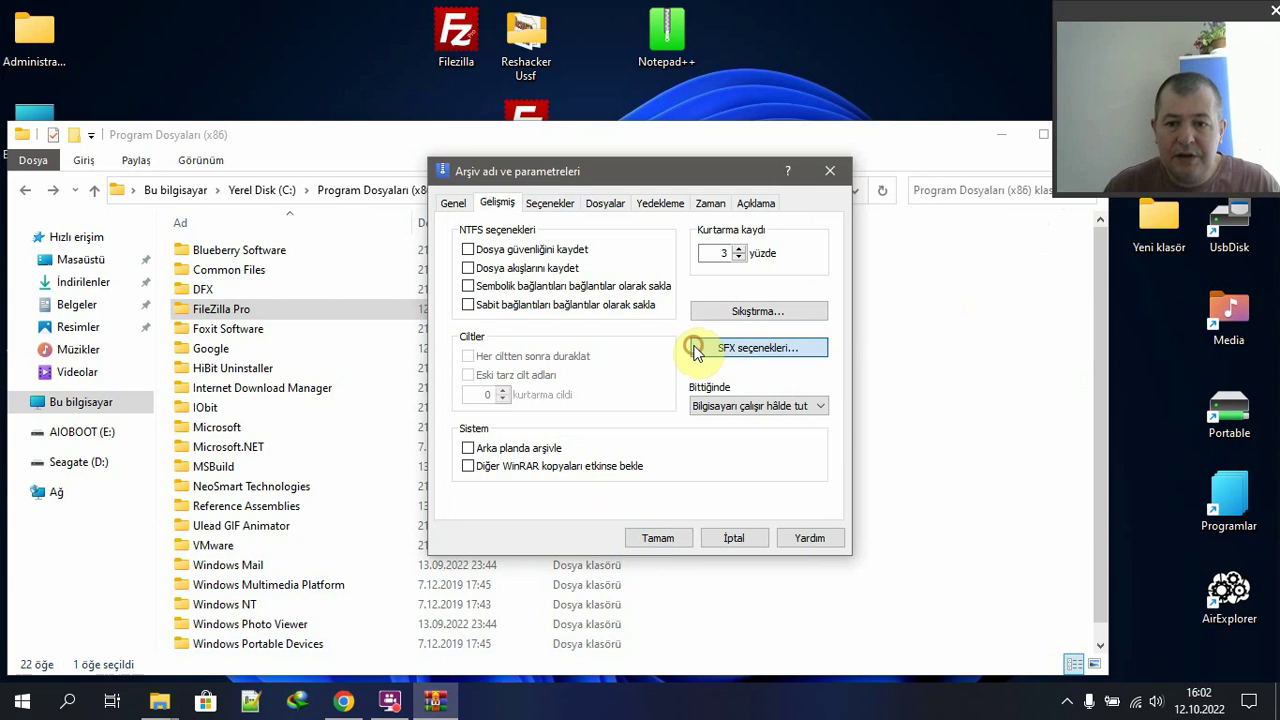
pyautogui.click(698, 348)
pyautogui.click(587, 279)
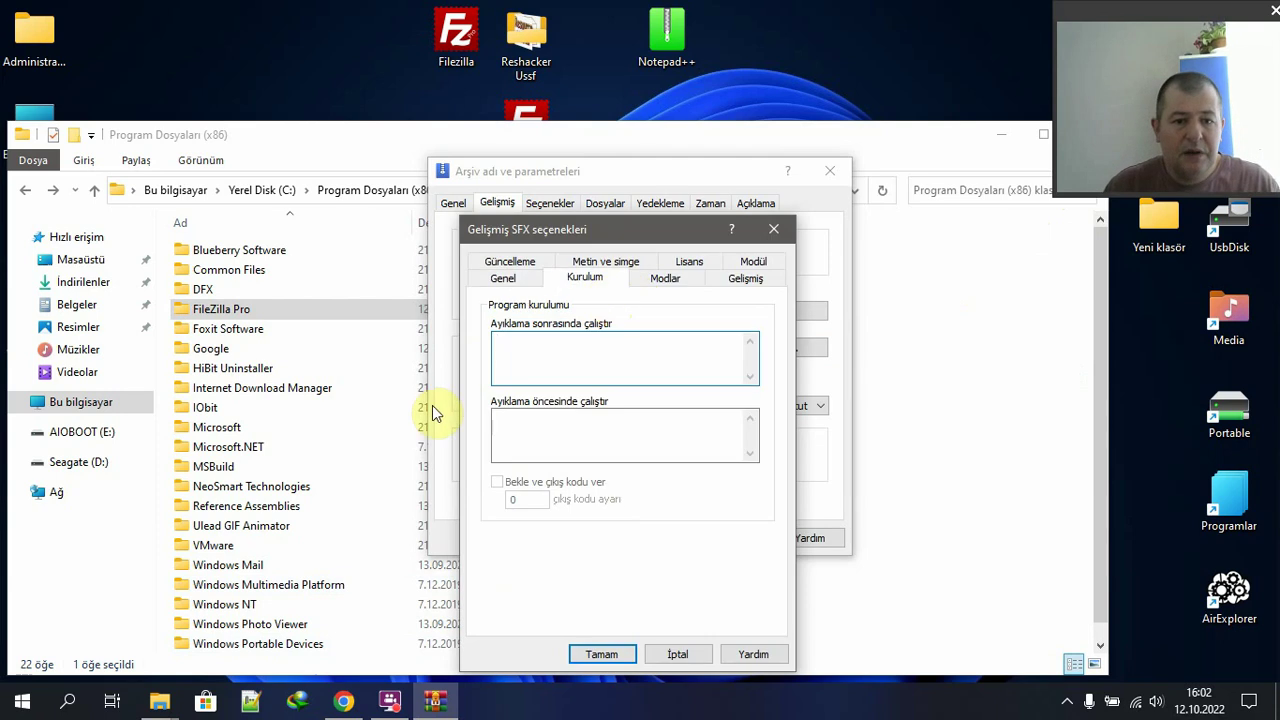
pyautogui.click(187, 313)
pyautogui.click(205, 309)
pyautogui.rightClick(210, 309)
pyautogui.hotkey('ctrl', 'c')
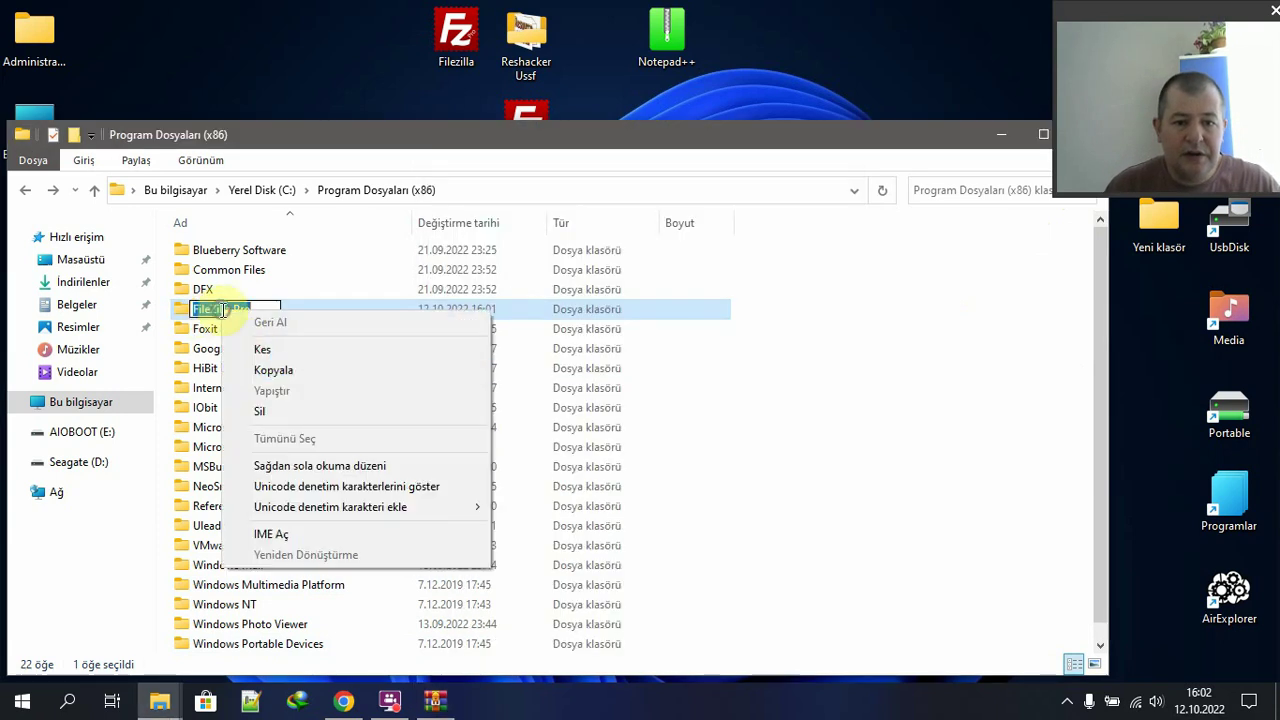
pyautogui.click(260, 366)
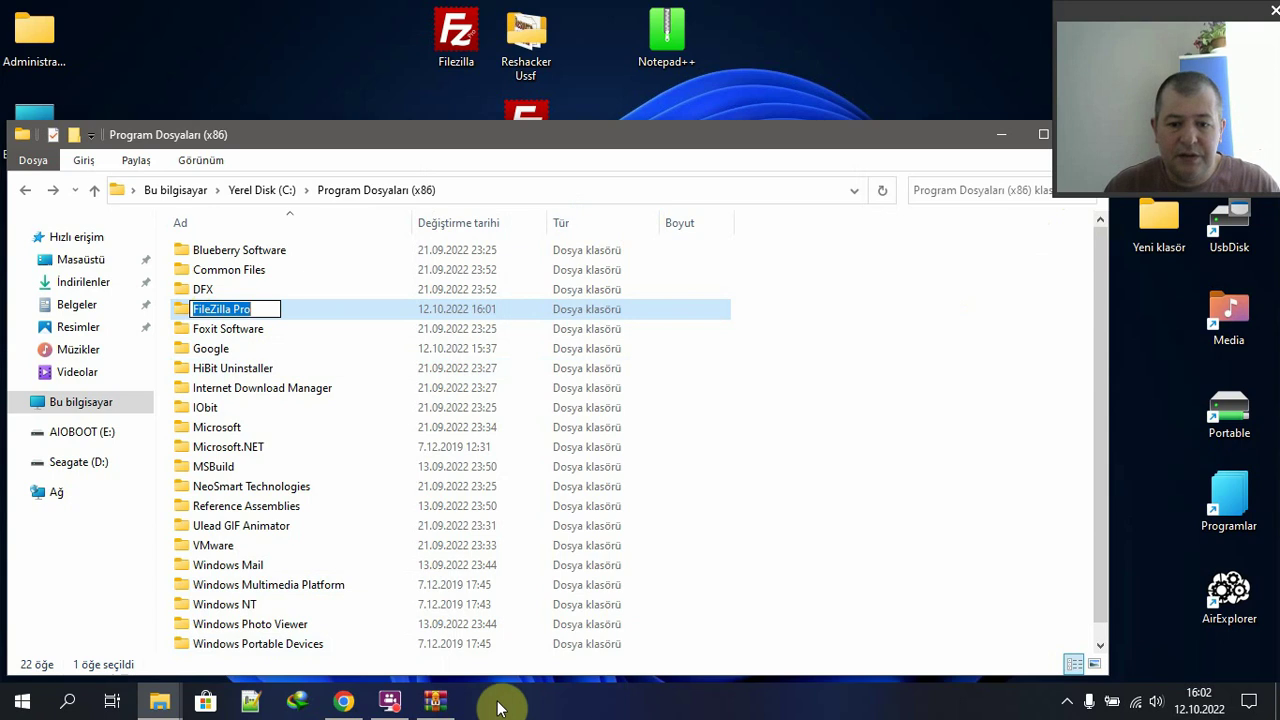
pyautogui.click(433, 700)
pyautogui.click(587, 348)
pyautogui.hotkey('ctrl', 'v')
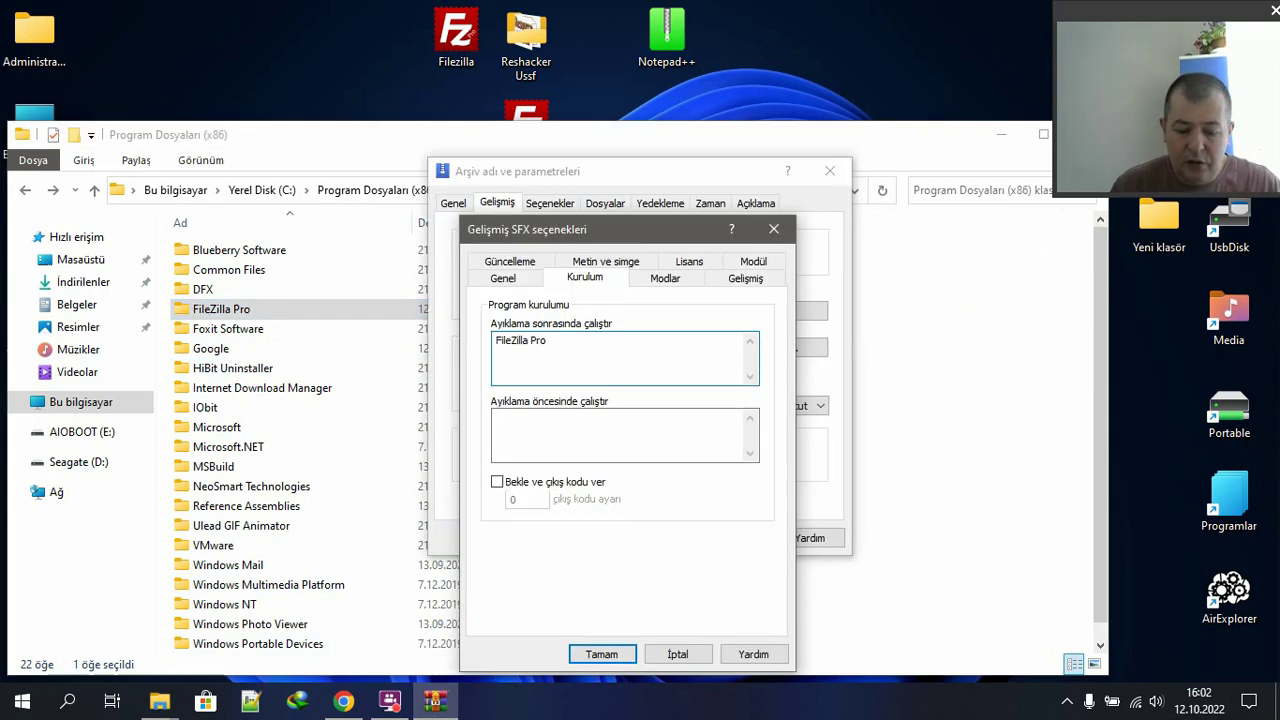
pyautogui.write('.')
pyautogui.write('\\')
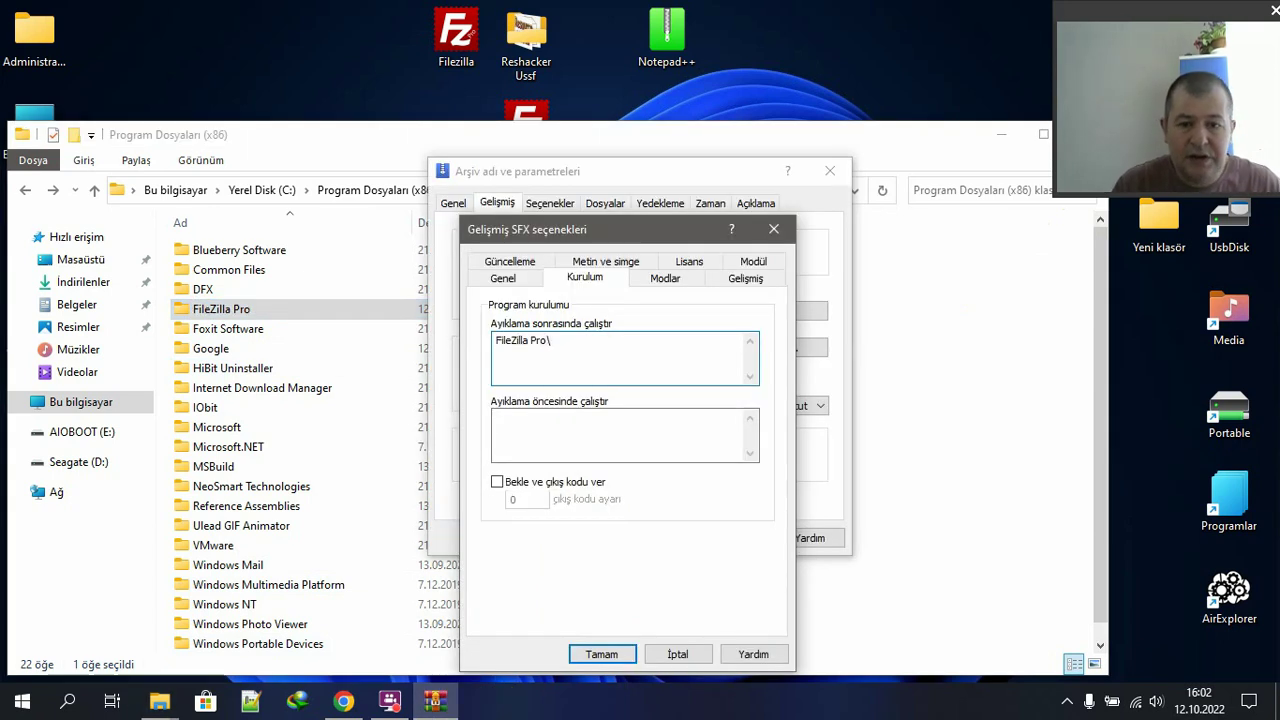
# - Copy the name of the filezilla application in the FileZilla Pro folder and complete the after-extraction command as "FileZilla Pro\filezilla.exe"
pyautogui.doubleClick(209, 308)
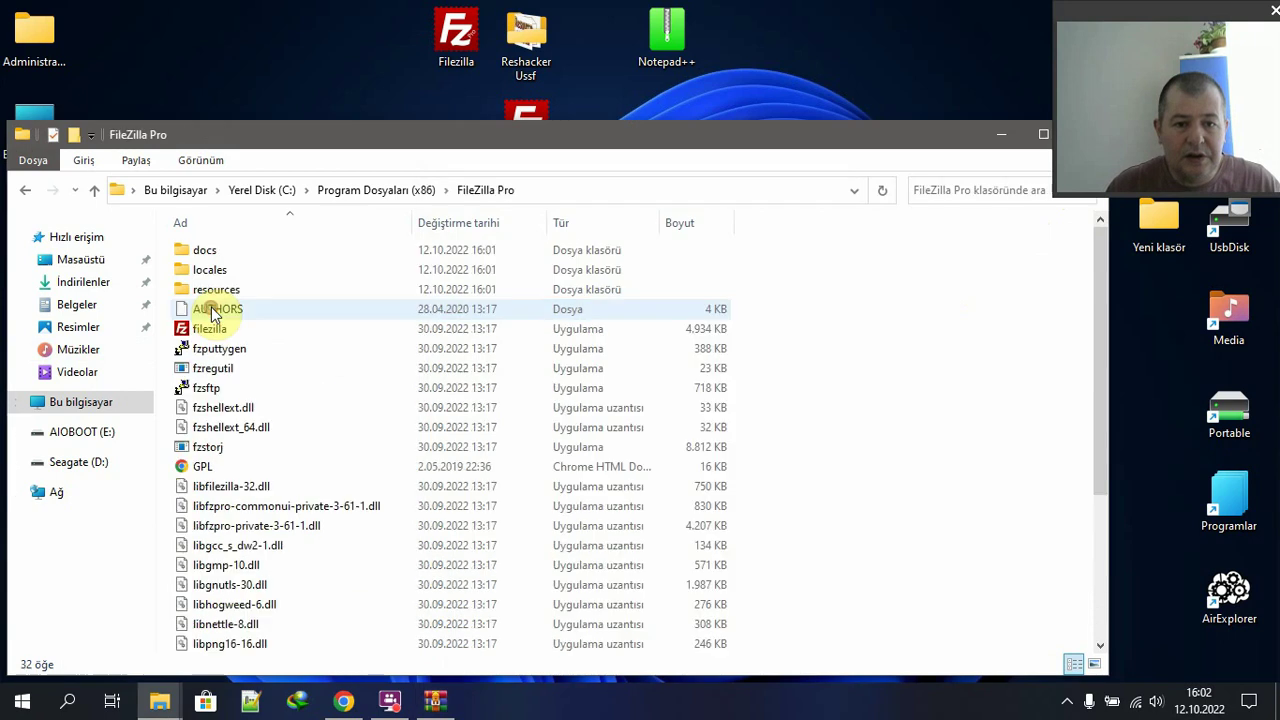
pyautogui.click(211, 329)
pyautogui.click(211, 329)
pyautogui.hotkey('ctrl', 'c')
pyautogui.rightClick(214, 330)
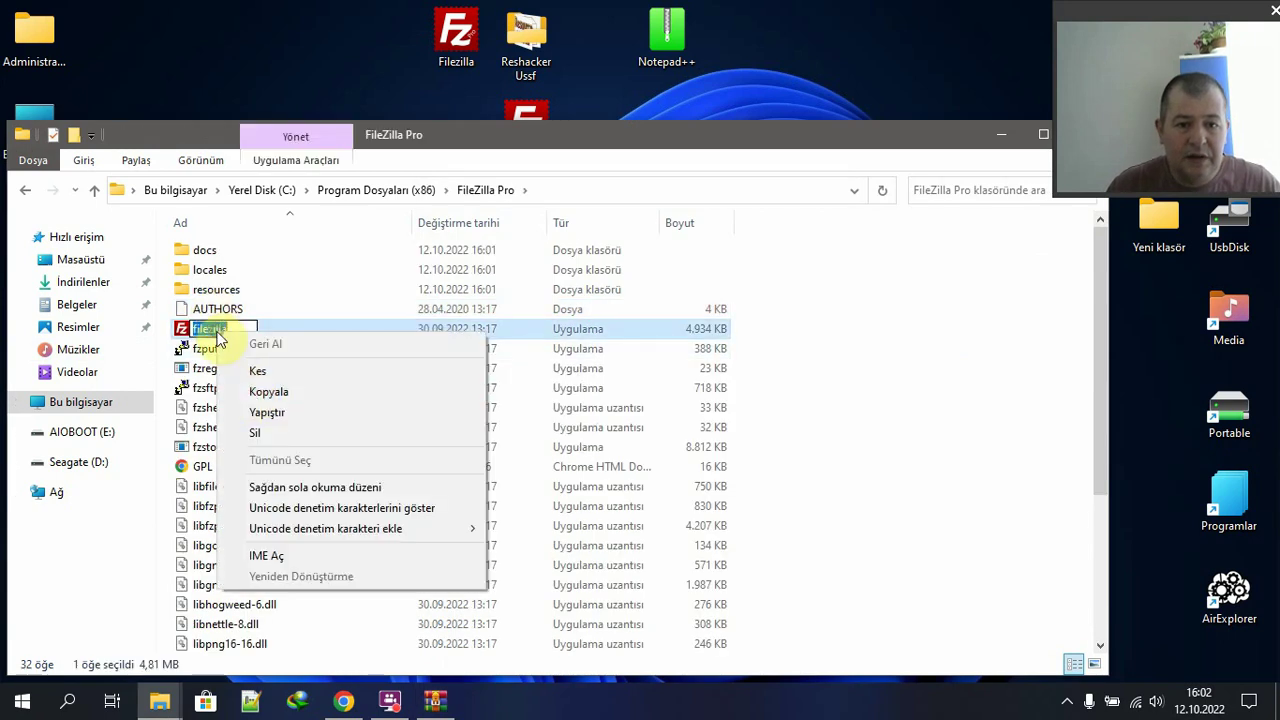
pyautogui.click(250, 397)
pyautogui.click(440, 700)
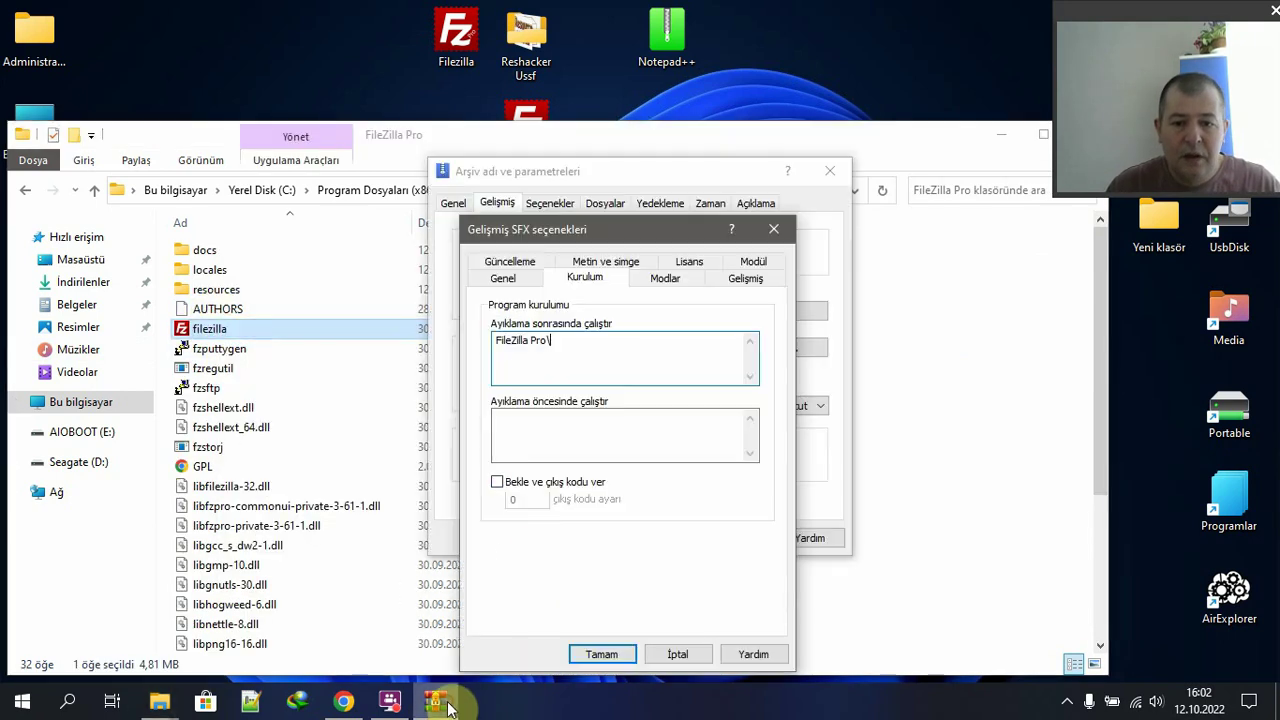
pyautogui.hotkey('ctrl', 'v')
pyautogui.write('.')
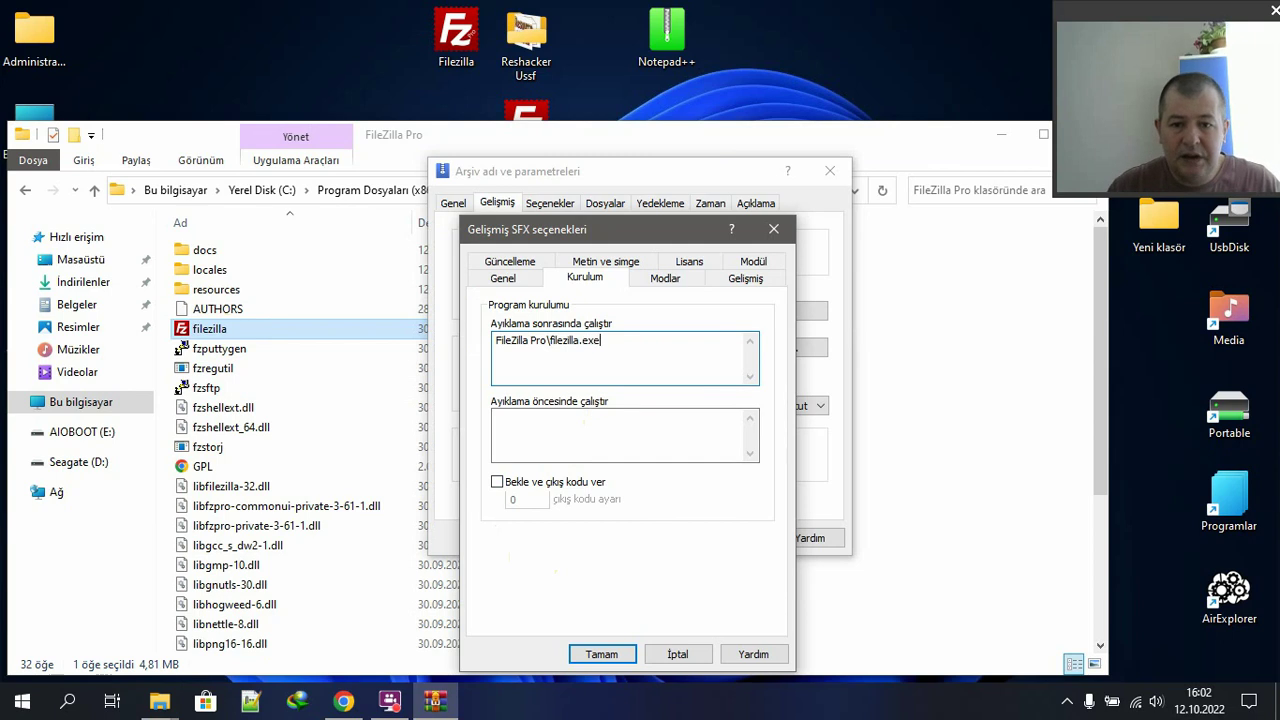
pyautogui.write('exe')
# - Accept the SFX options and create the FileZilla Pro.exe self-extracting archive
pyautogui.moveTo(606, 341); pyautogui.dragTo(498, 356)
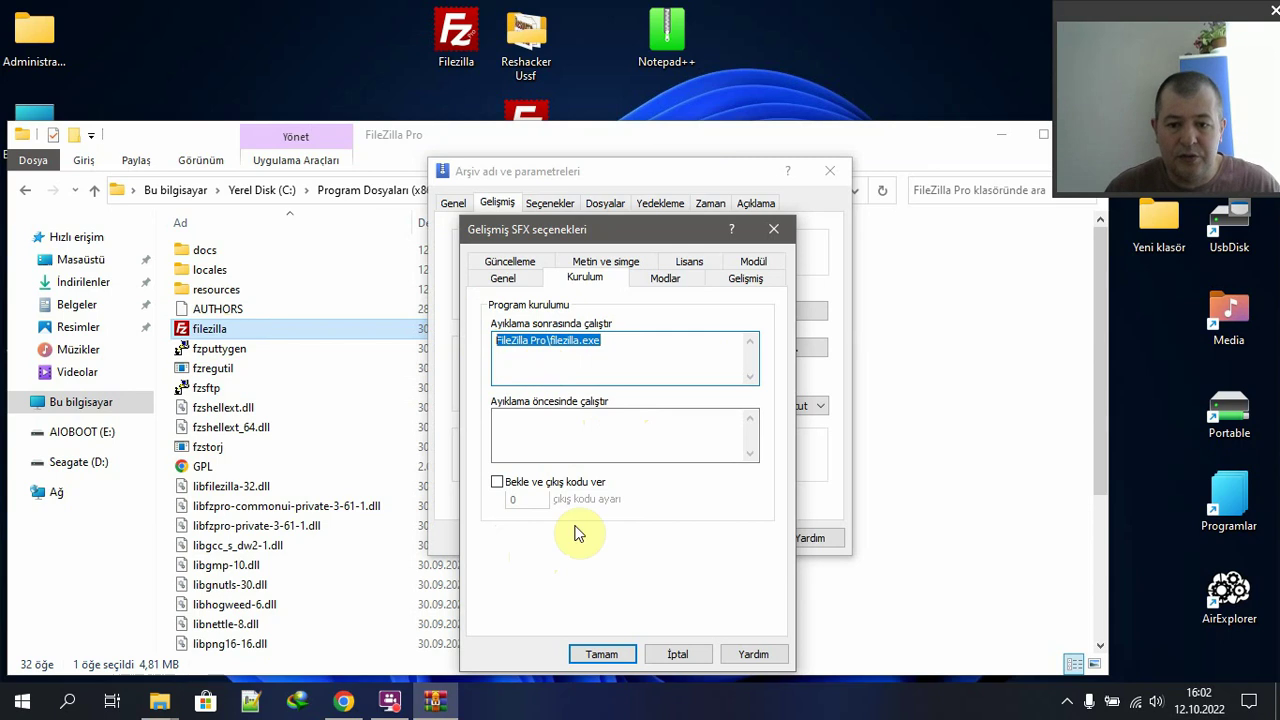
pyautogui.click(601, 654)
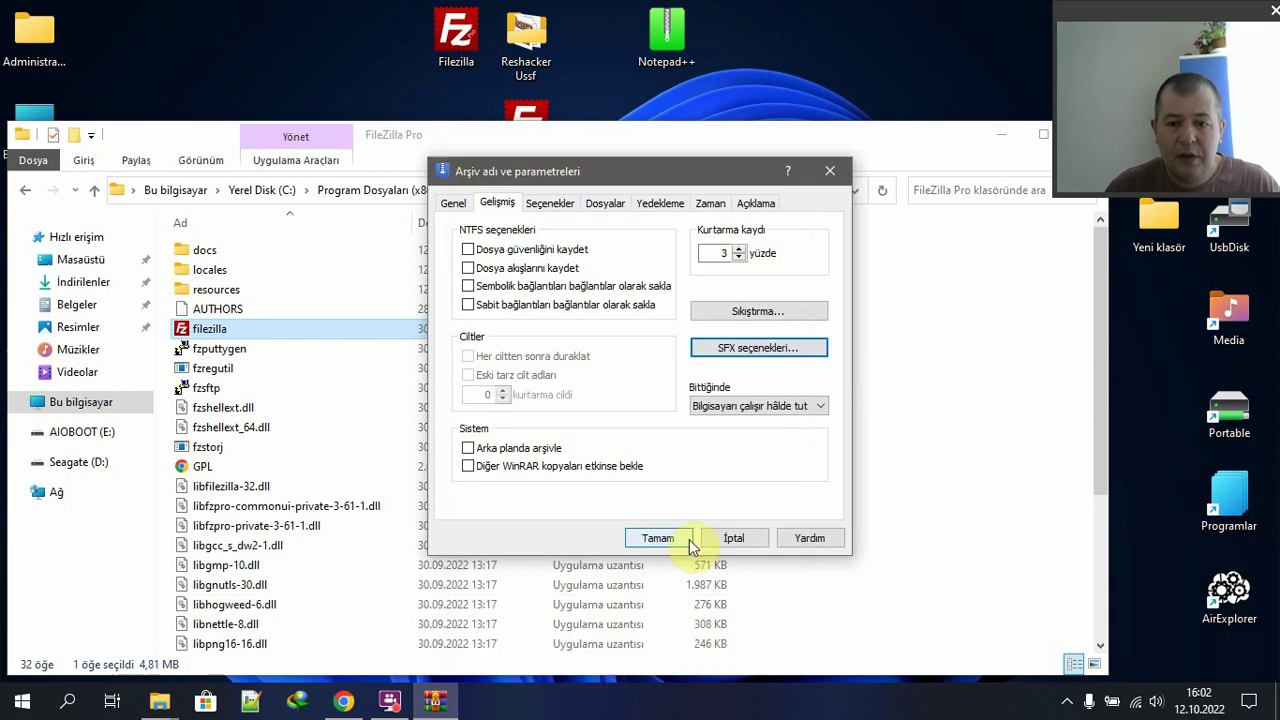
pyautogui.click(660, 538)
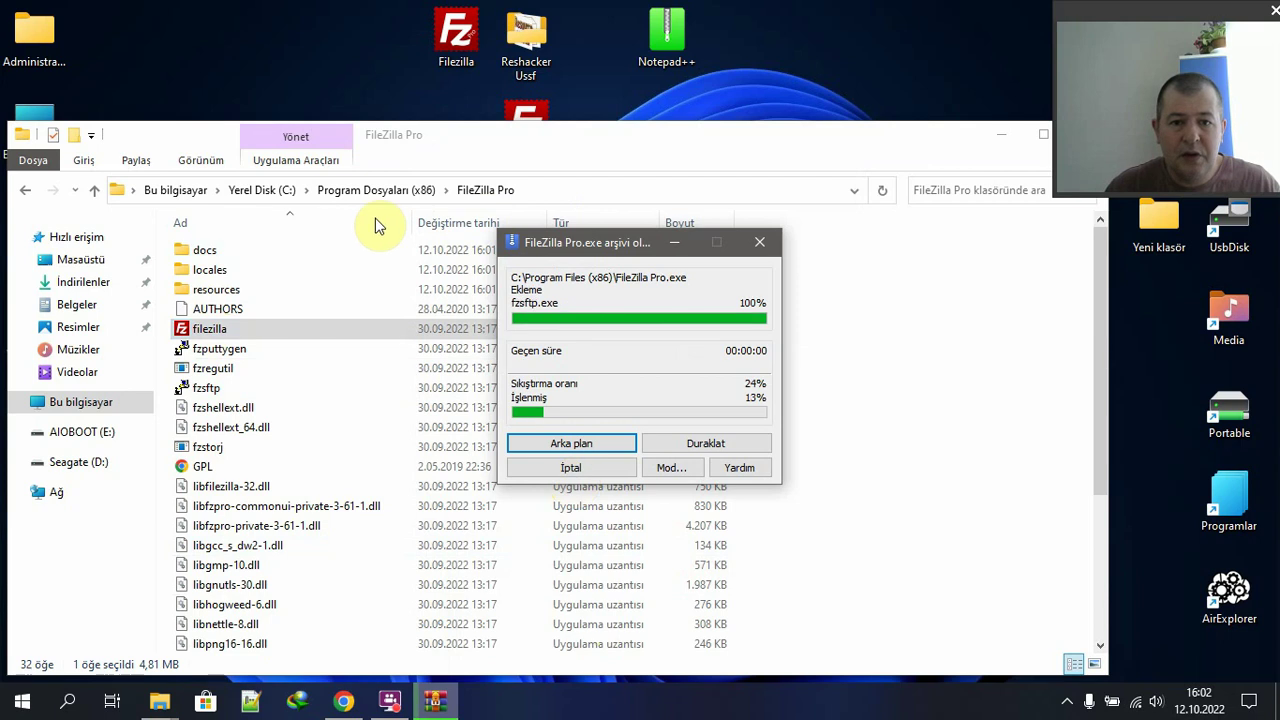
# - Move the FileZilla Pro.exe archive from the Program Files (x86) folder to the desktop and close the folder window
pyautogui.click(378, 195)
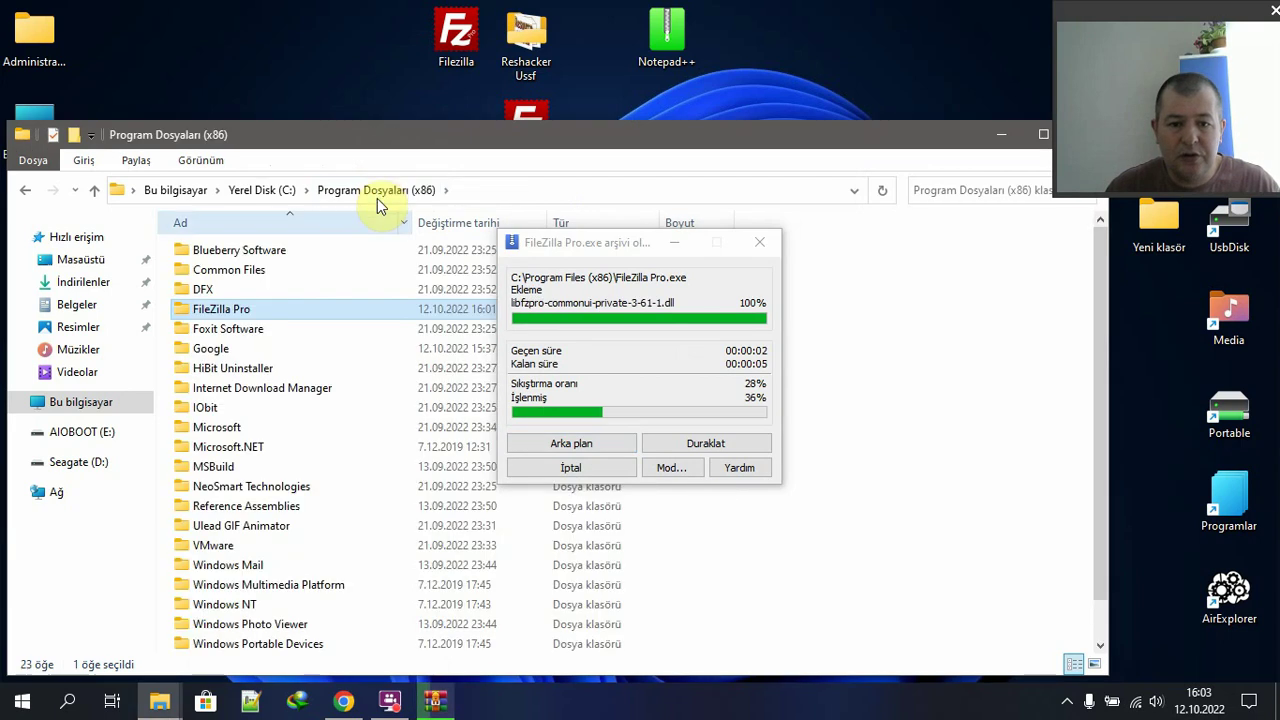
pyautogui.scroll(-1, 340, 455)
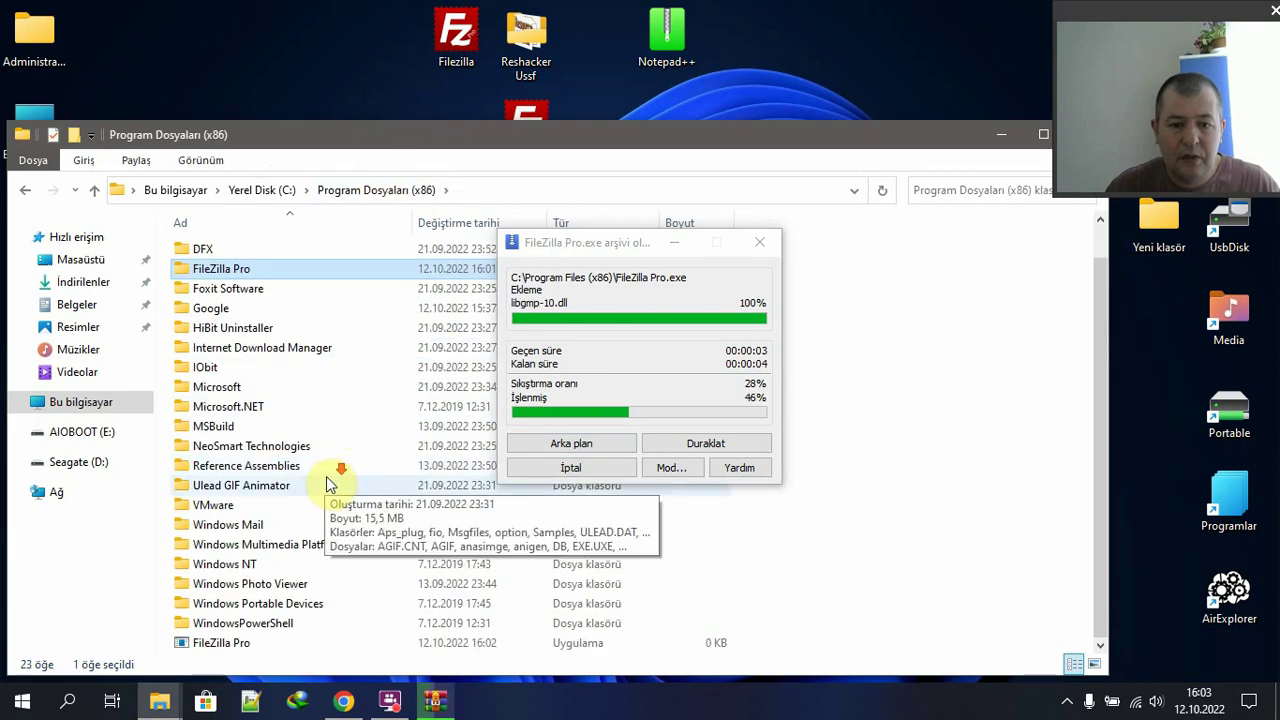
pyautogui.rightClick(237, 648)
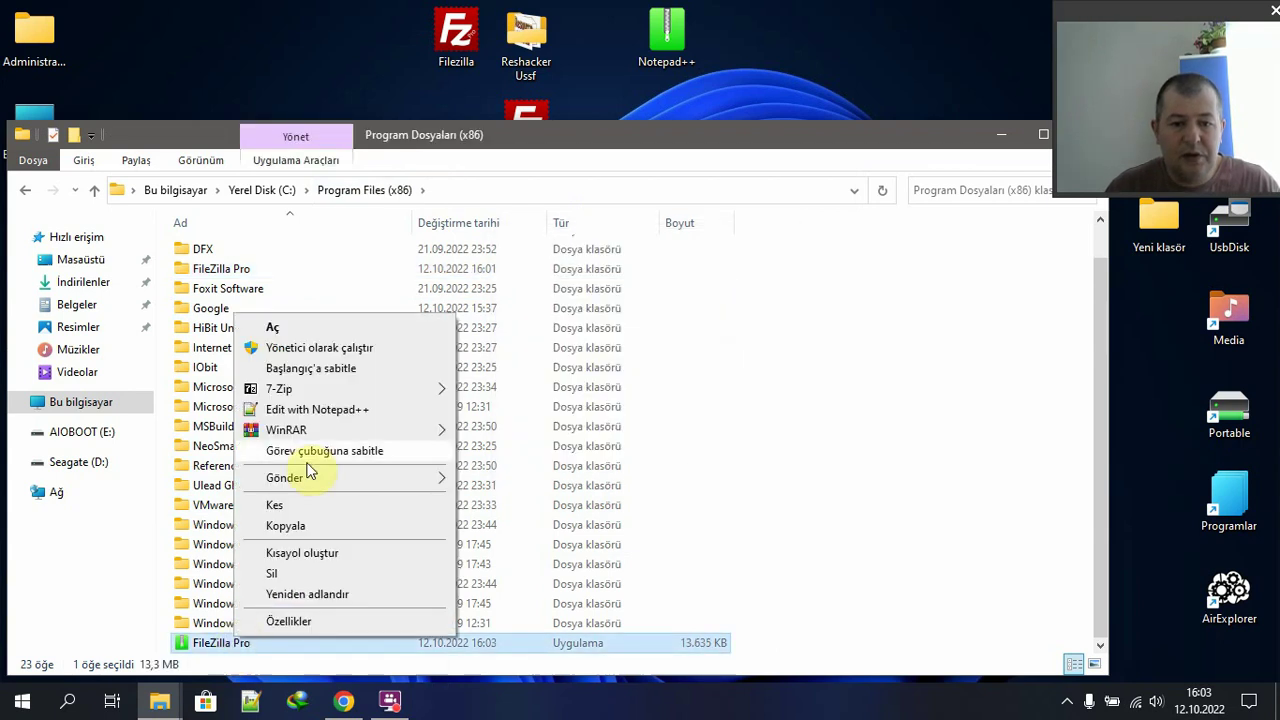
pyautogui.click(328, 508)
pyautogui.moveTo(943, 143); pyautogui.dragTo(943, 325)
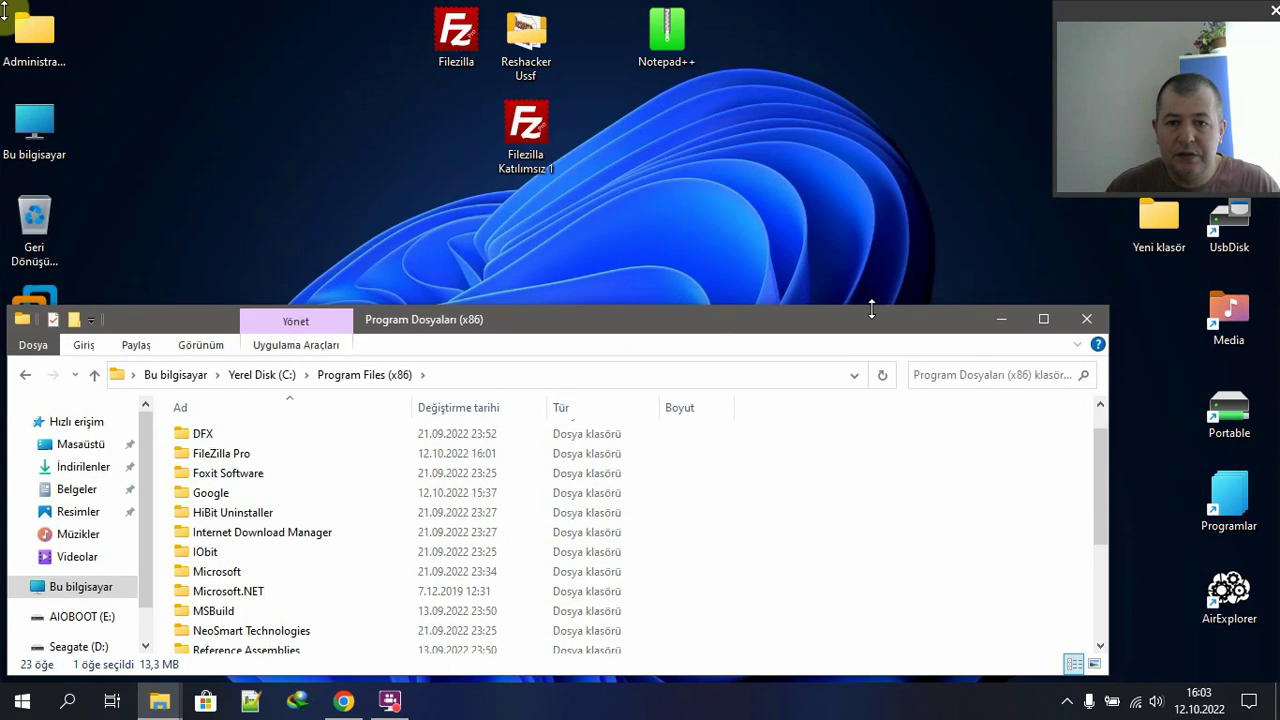
pyautogui.rightClick(707, 102)
pyautogui.click(755, 183)
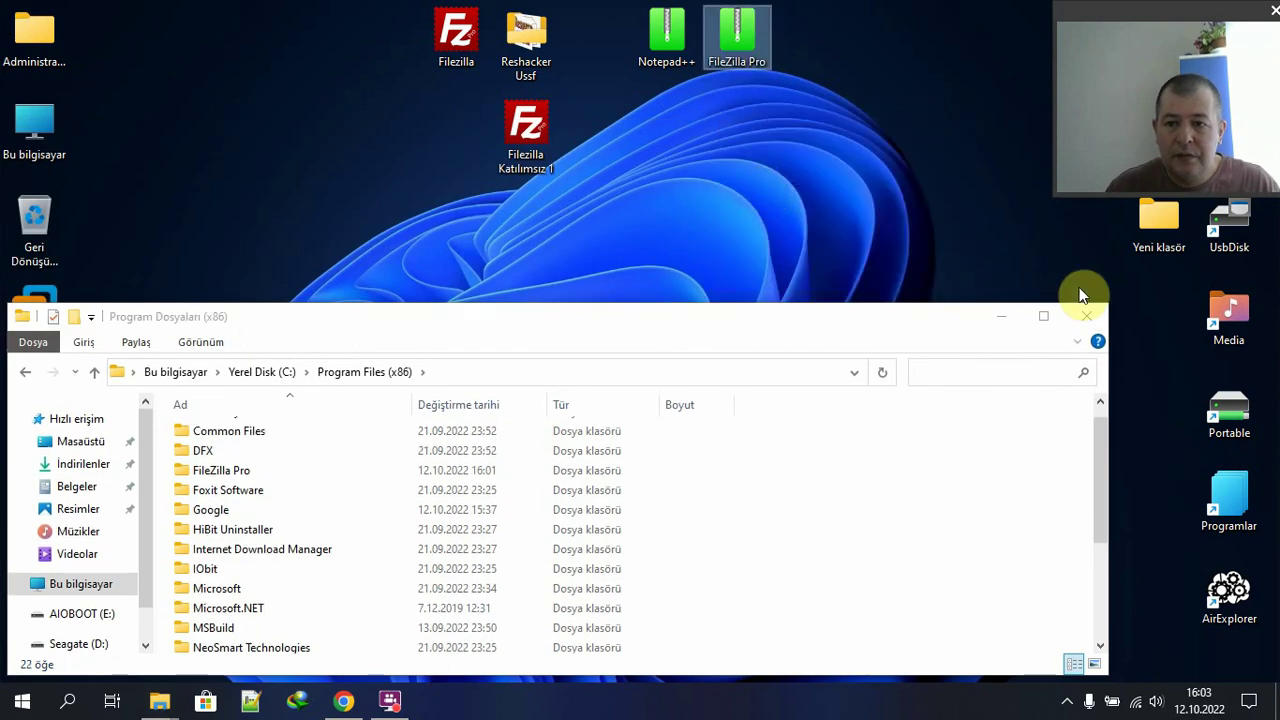
pyautogui.click(1086, 316)
# - Rename the two portable executables on the desktop as "FileZilla Pro Portable" and "Notepad++ Portable"
pyautogui.click(701, 54)
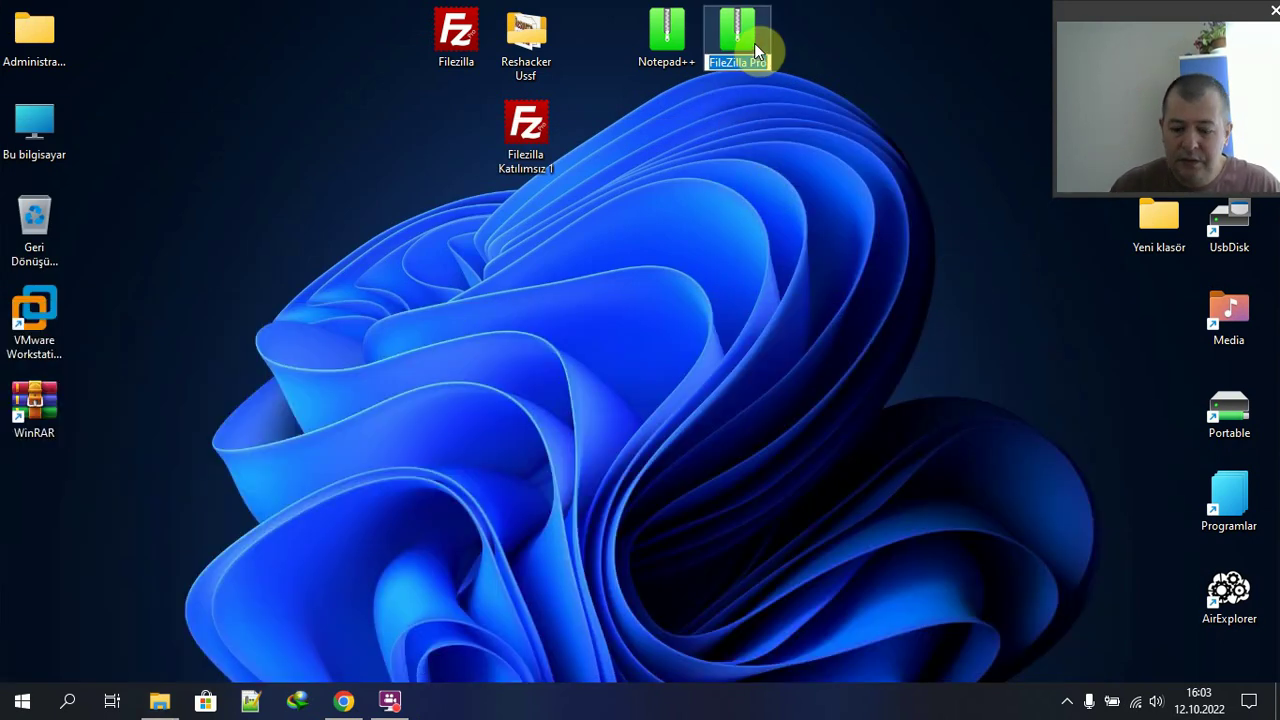
pyautogui.press('End')
pyautogui.write('Portab')
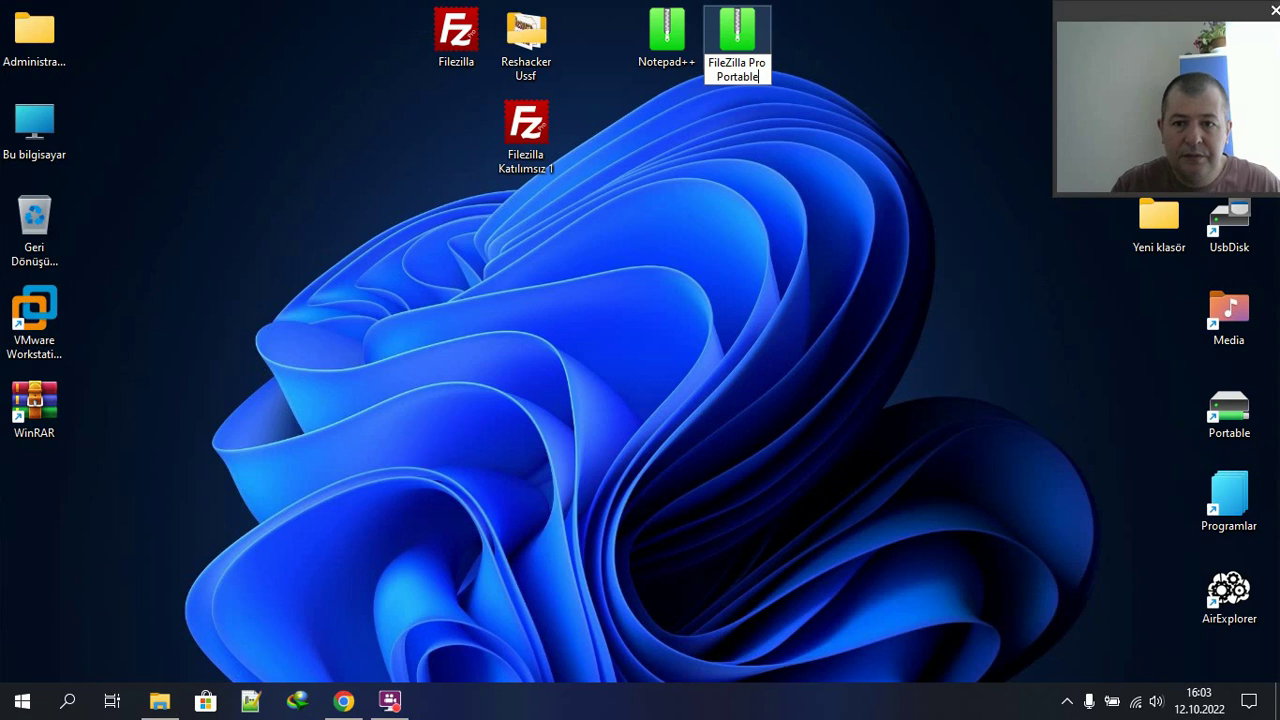
pyautogui.press('Return')
pyautogui.click(687, 38)
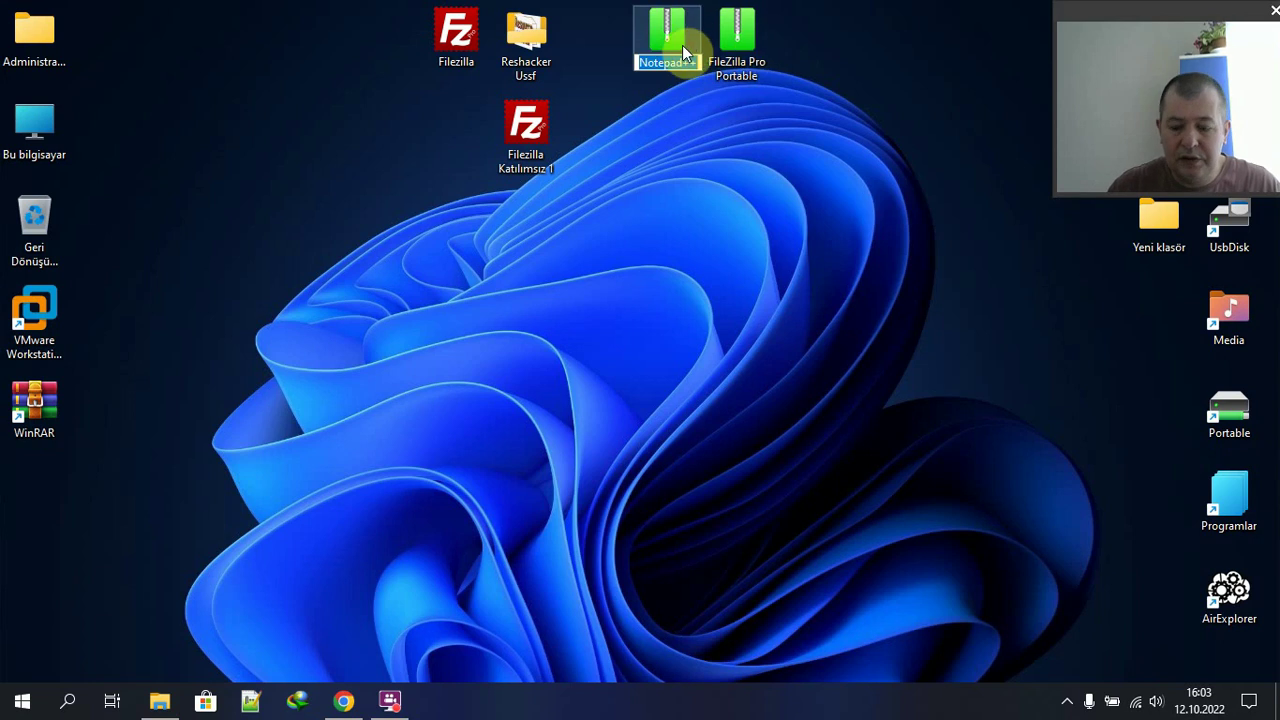
pyautogui.press('End')
pyautogui.write('Porta')
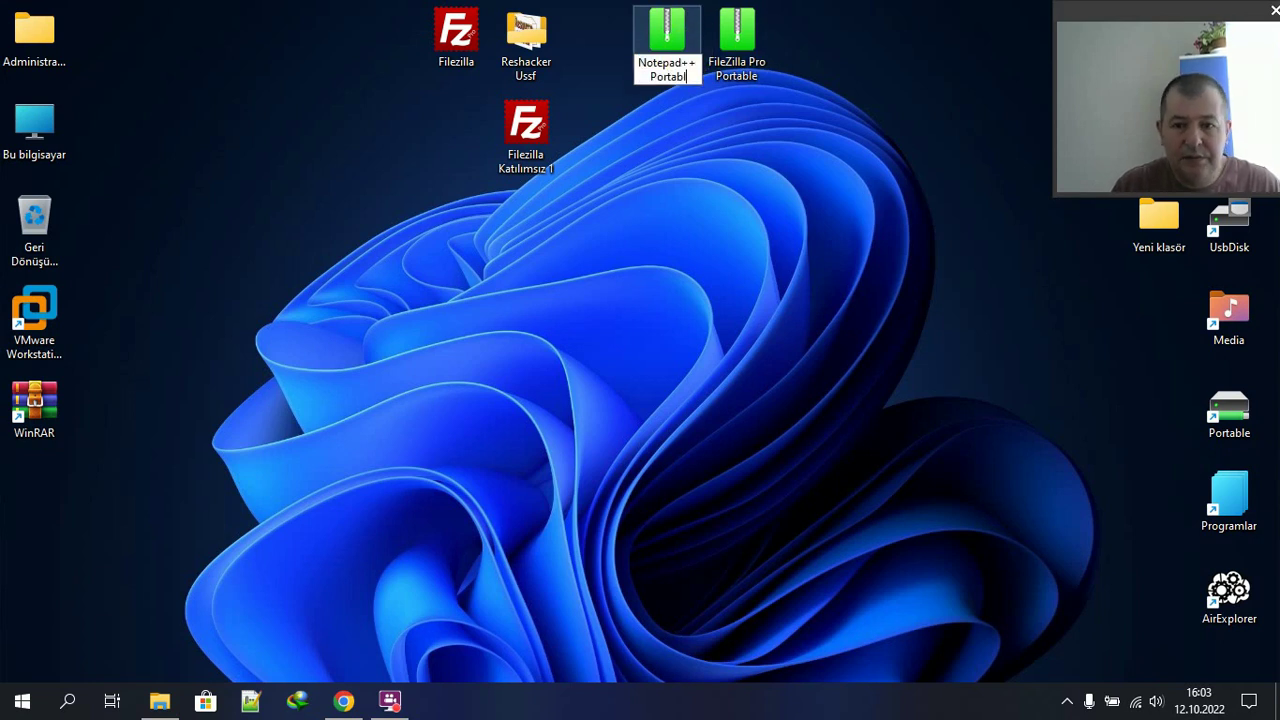
pyautogui.moveTo(755, 91); pyautogui.dragTo(601, 40)
pyautogui.click(691, 140)
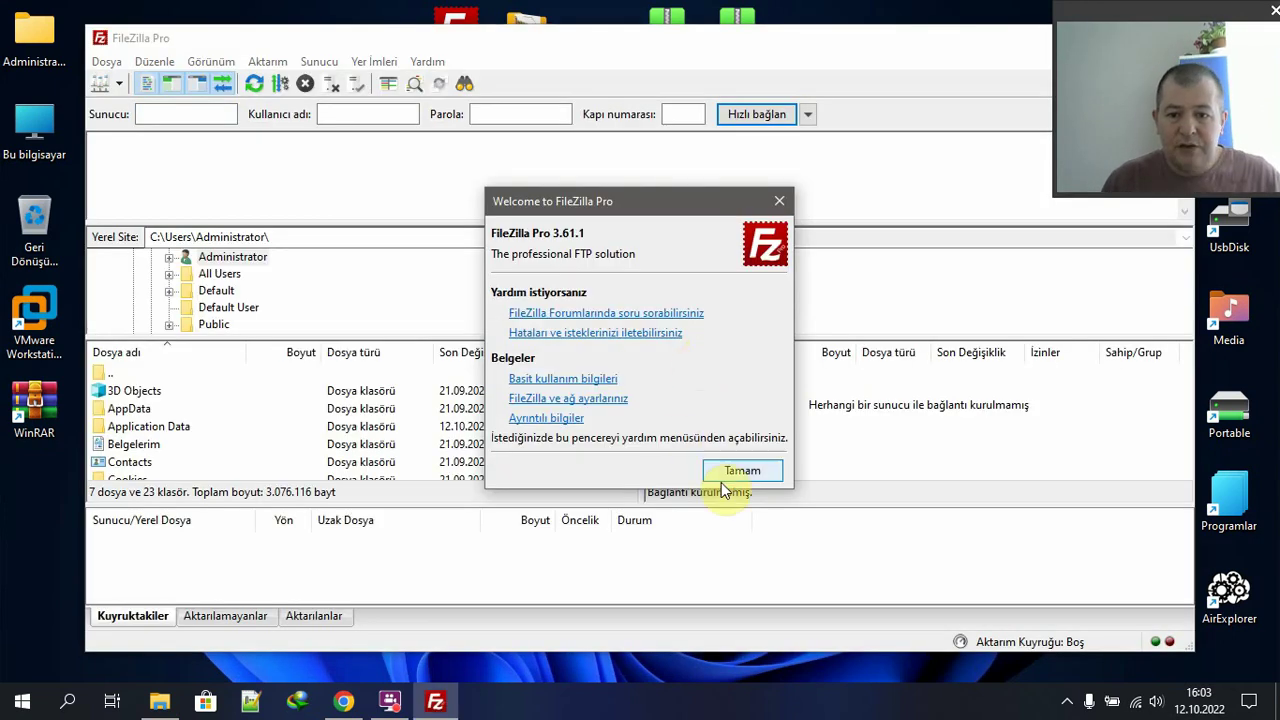
# - Test the portable FileZilla Pro by dismissing its welcome message, moving its window aside and closing the program
pyautogui.click(724, 474)
pyautogui.moveTo(945, 37); pyautogui.dragTo(865, 302)
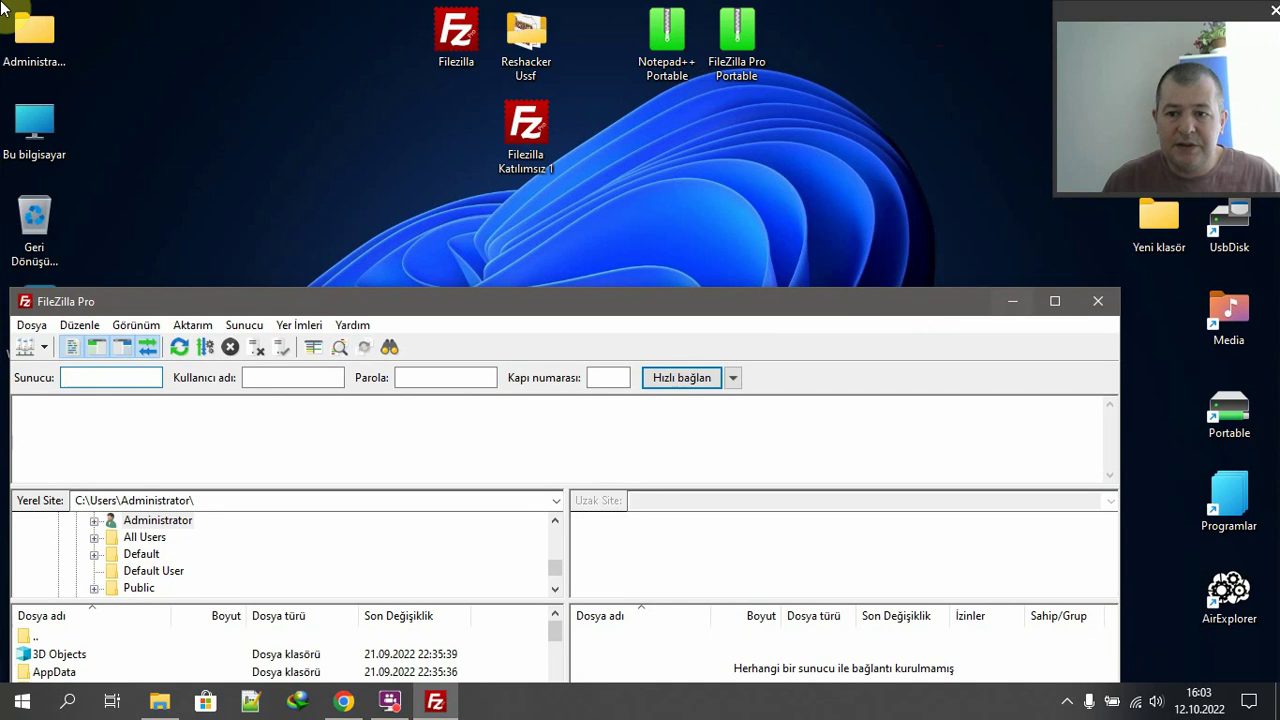
pyautogui.click(1098, 301)
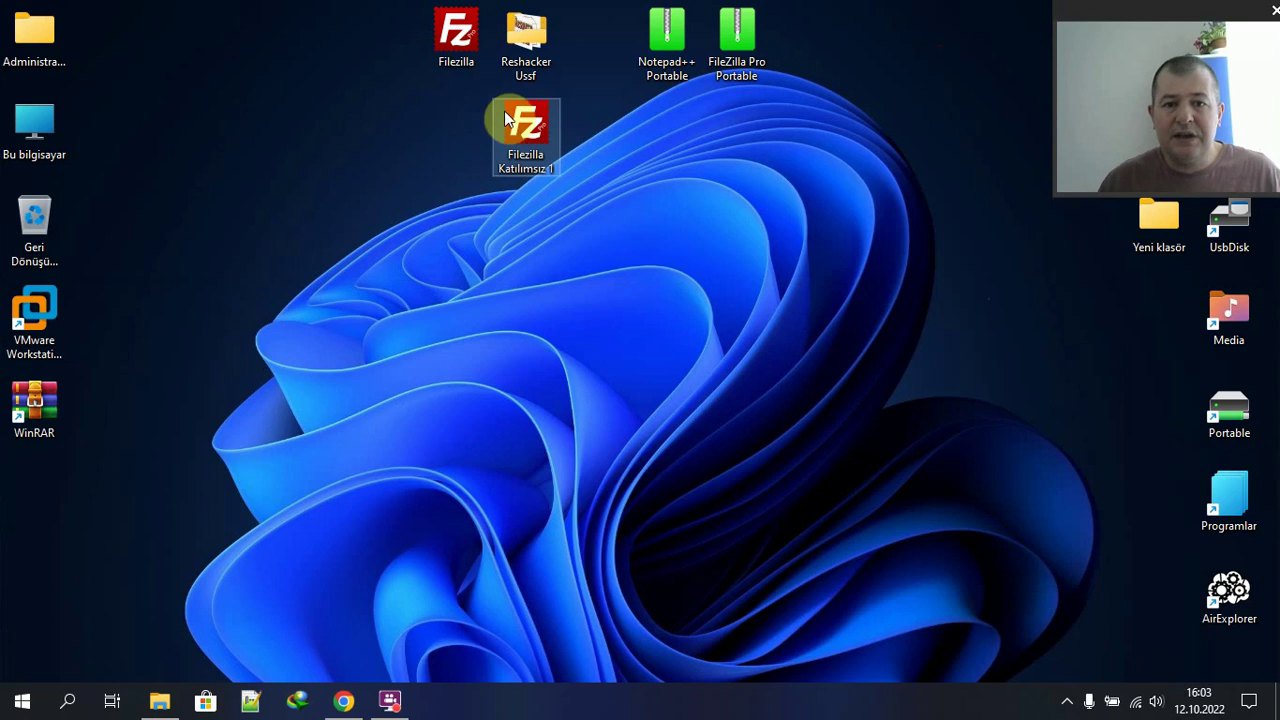
# - Check which WinRAR commands are offered for the original Filezilla installer on the desktop
pyautogui.rightClick(464, 40)
pyautogui.moveTo(626, 165)
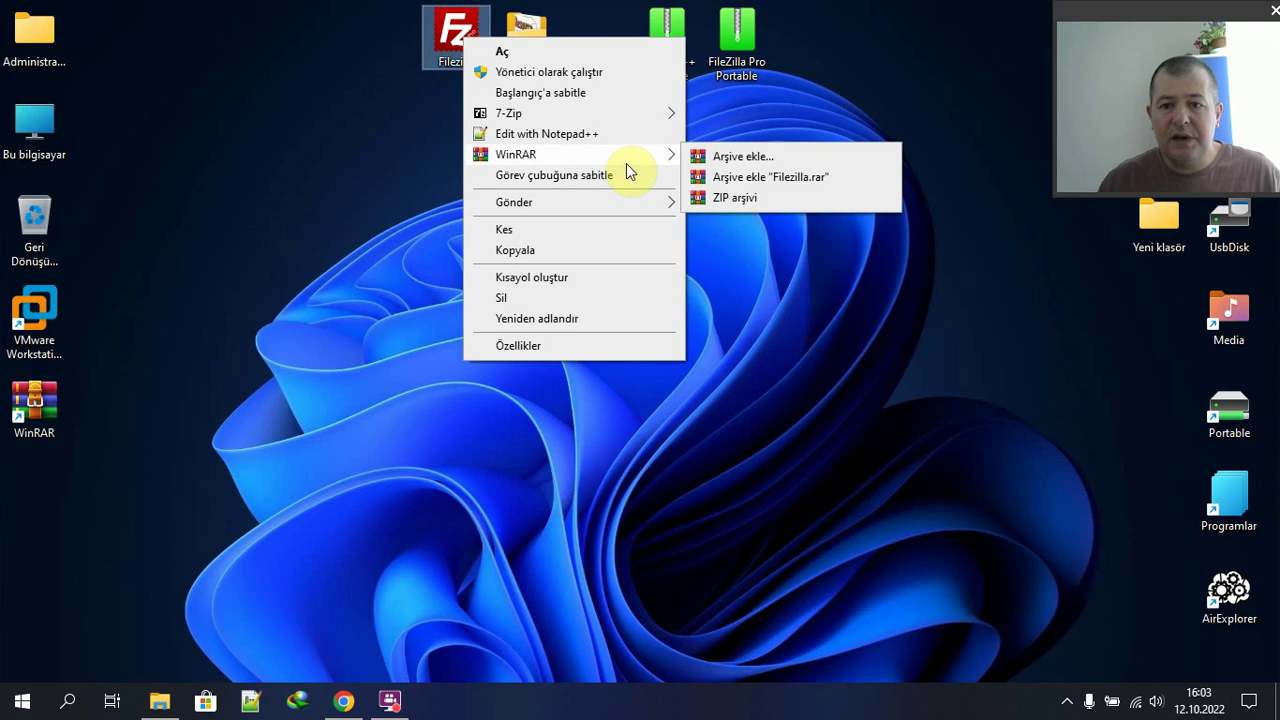
pyautogui.click(336, 228)
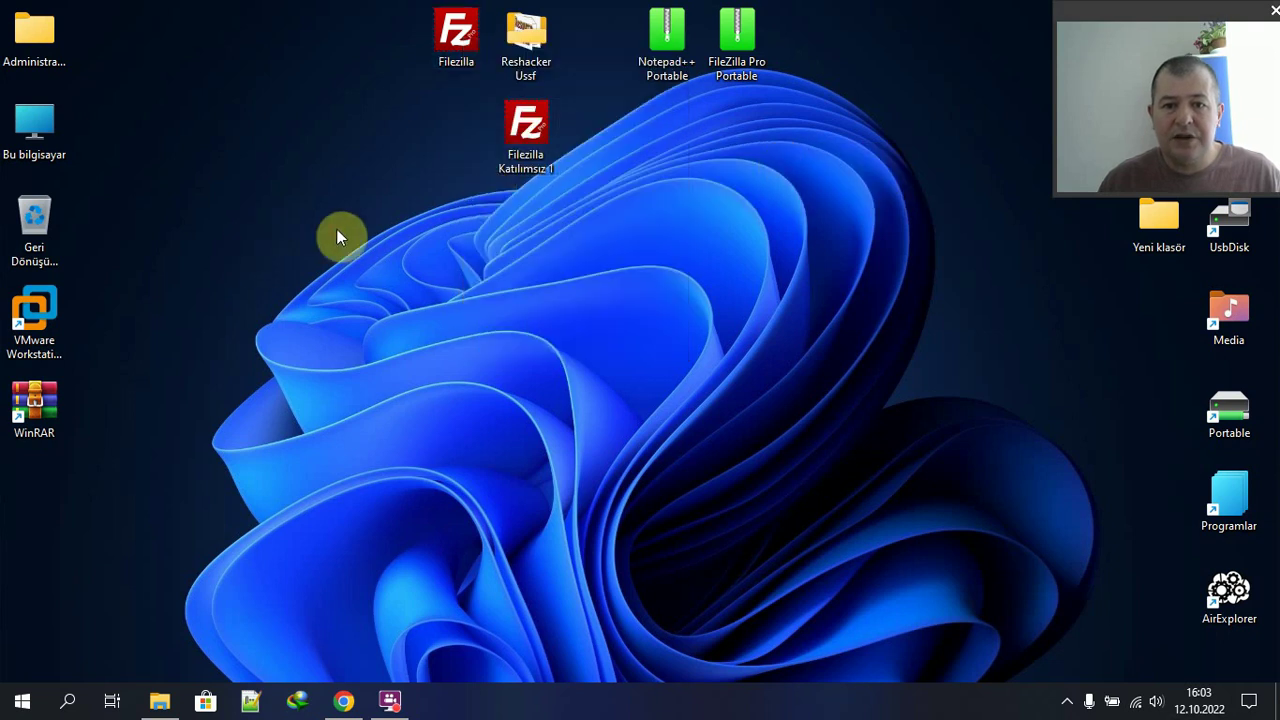
# - Open Filezilla Katılımsız 1.exe in WinRAR and review its SFX script commands, archive comment and SFX module settings without changing them
pyautogui.rightClick(518, 155)
pyautogui.moveTo(670, 252)
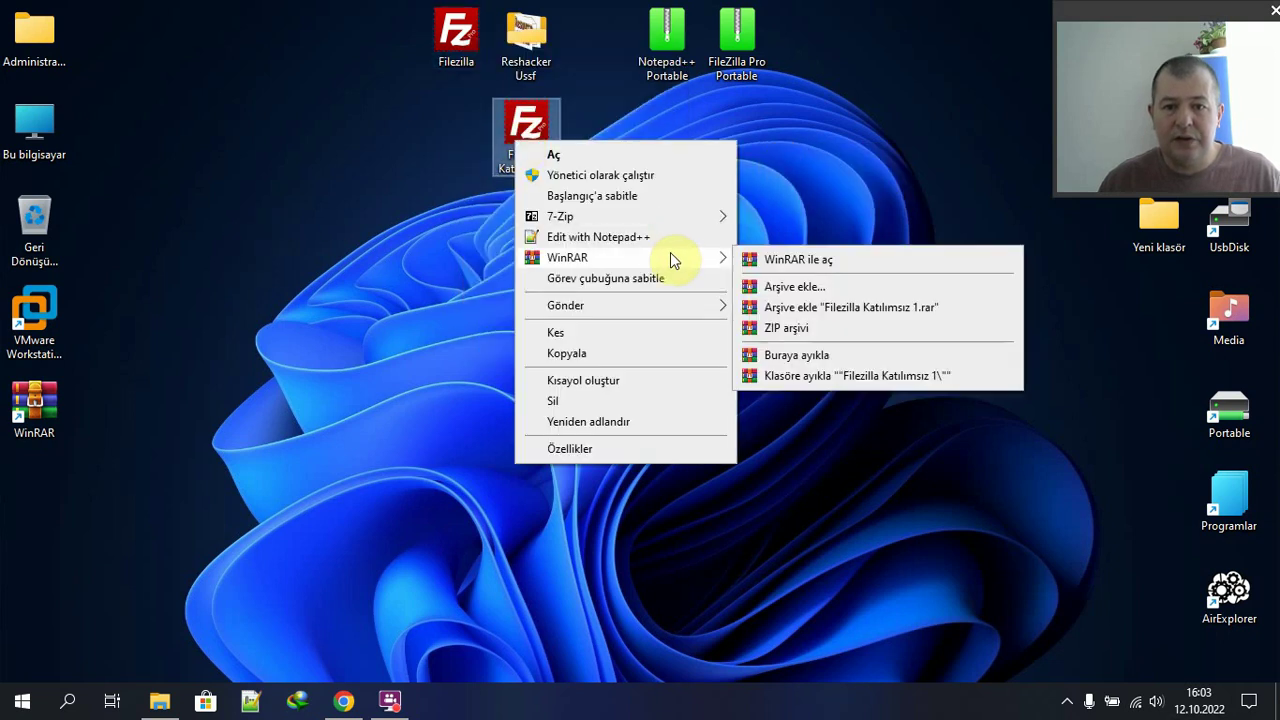
pyautogui.click(791, 260)
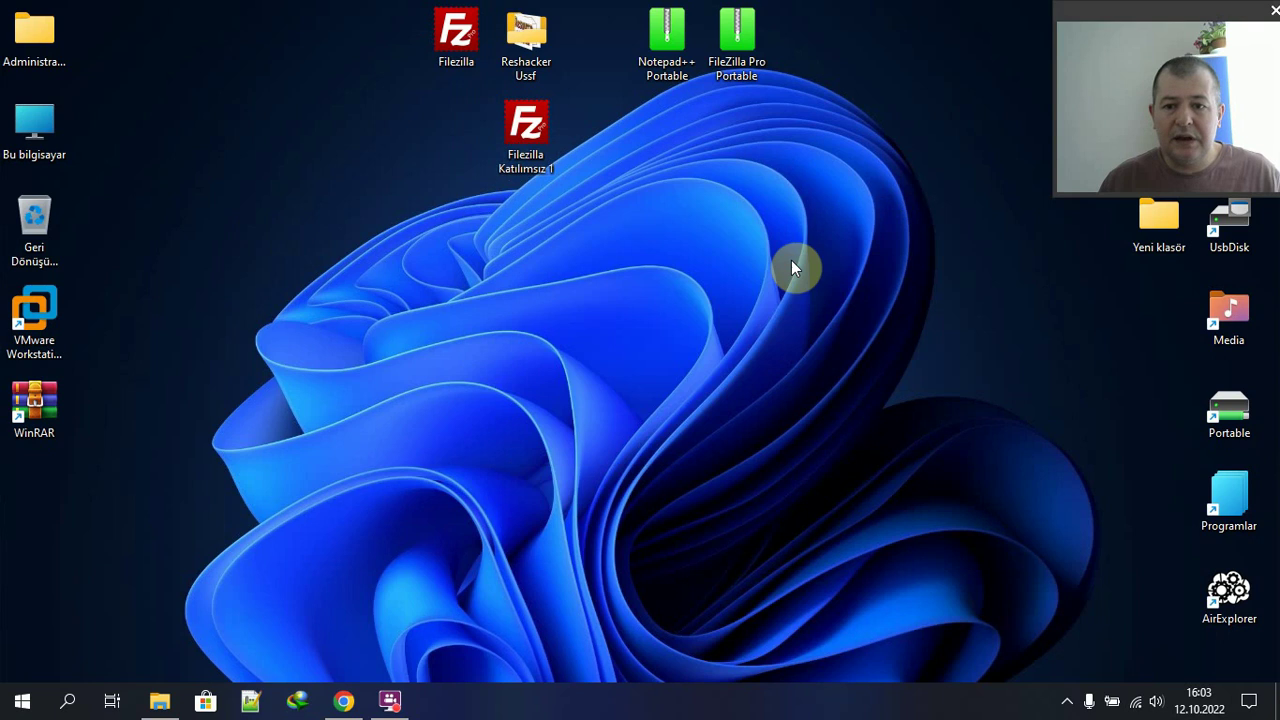
pyautogui.moveTo(834, 278); pyautogui.dragTo(717, 352)
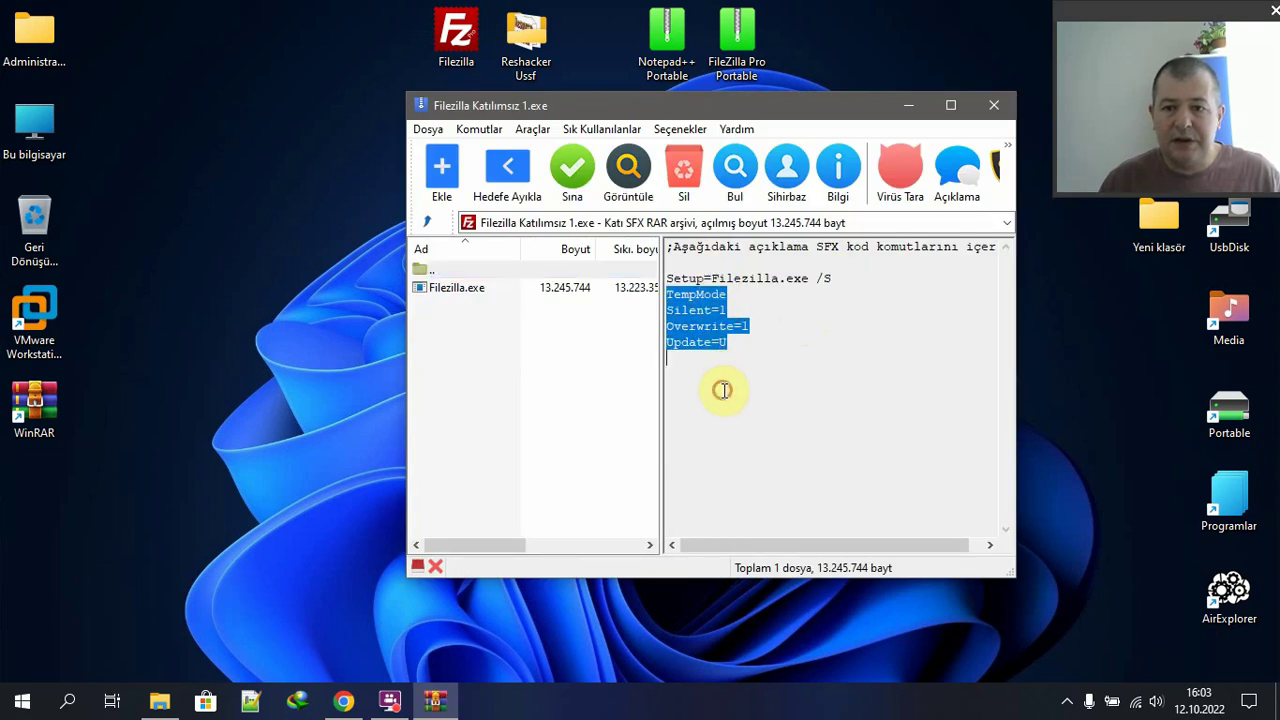
pyautogui.click(960, 170)
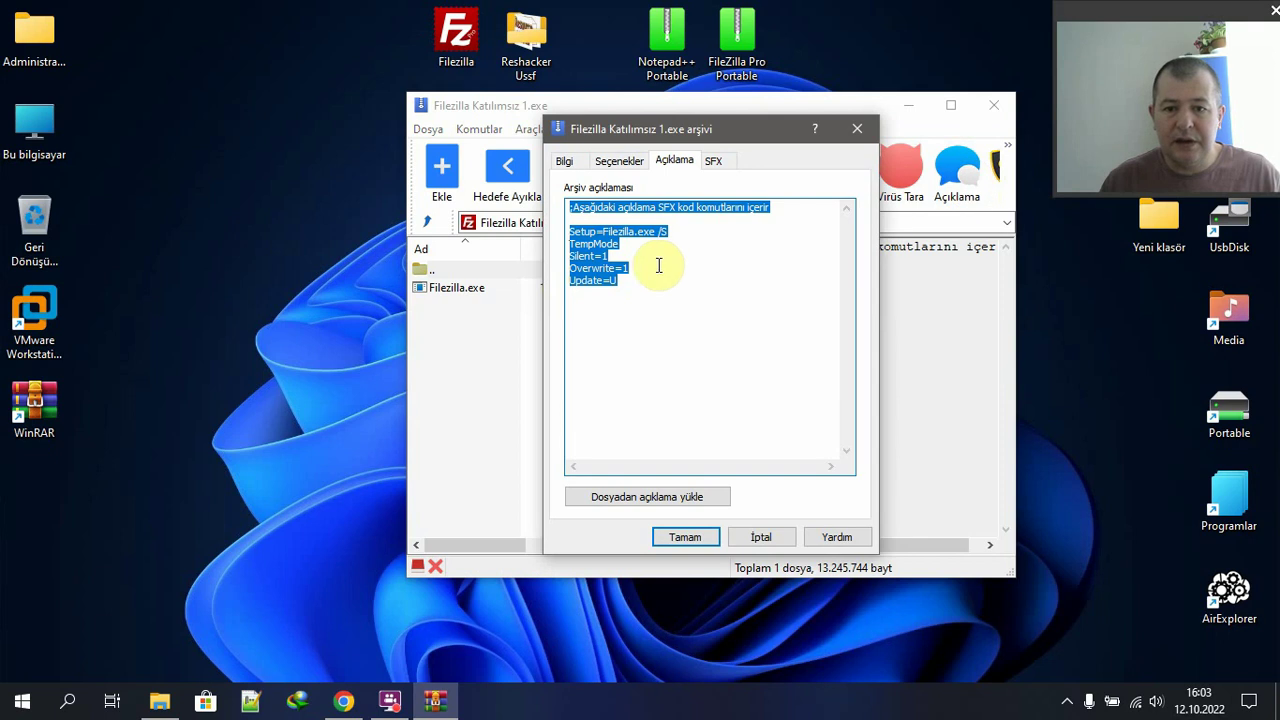
pyautogui.click(619, 161)
pyautogui.click(716, 164)
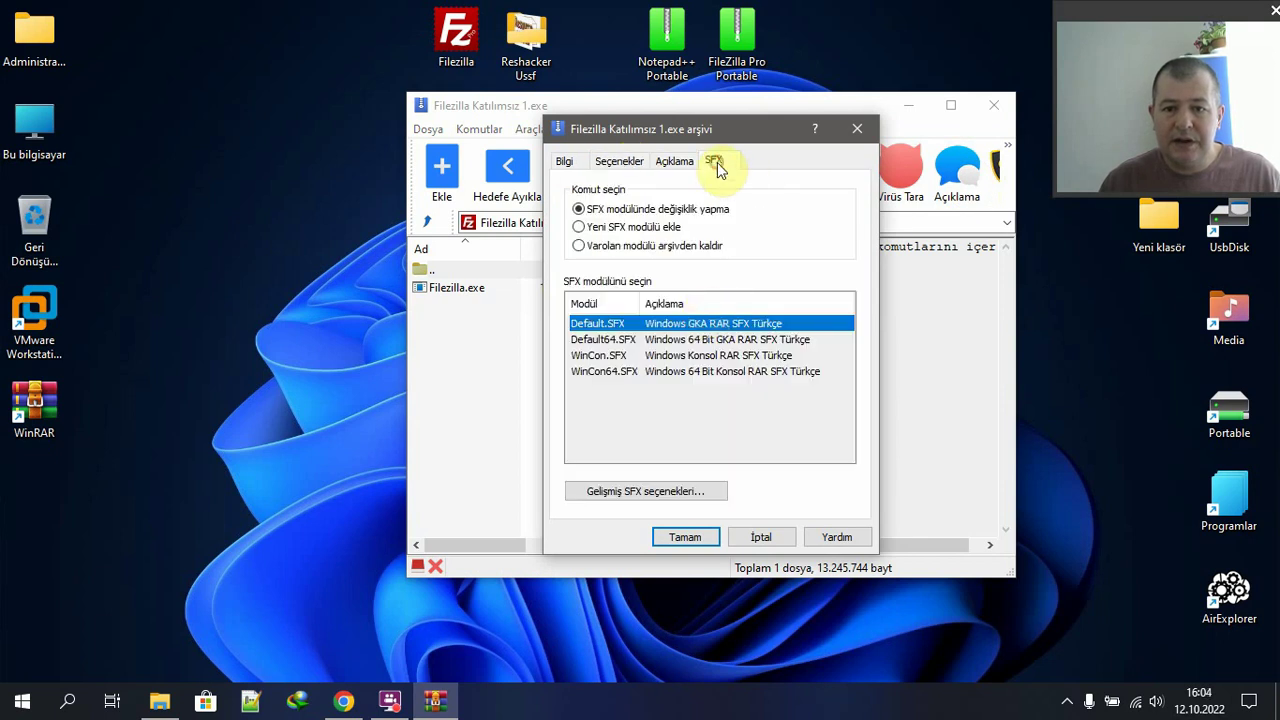
pyautogui.click(764, 540)
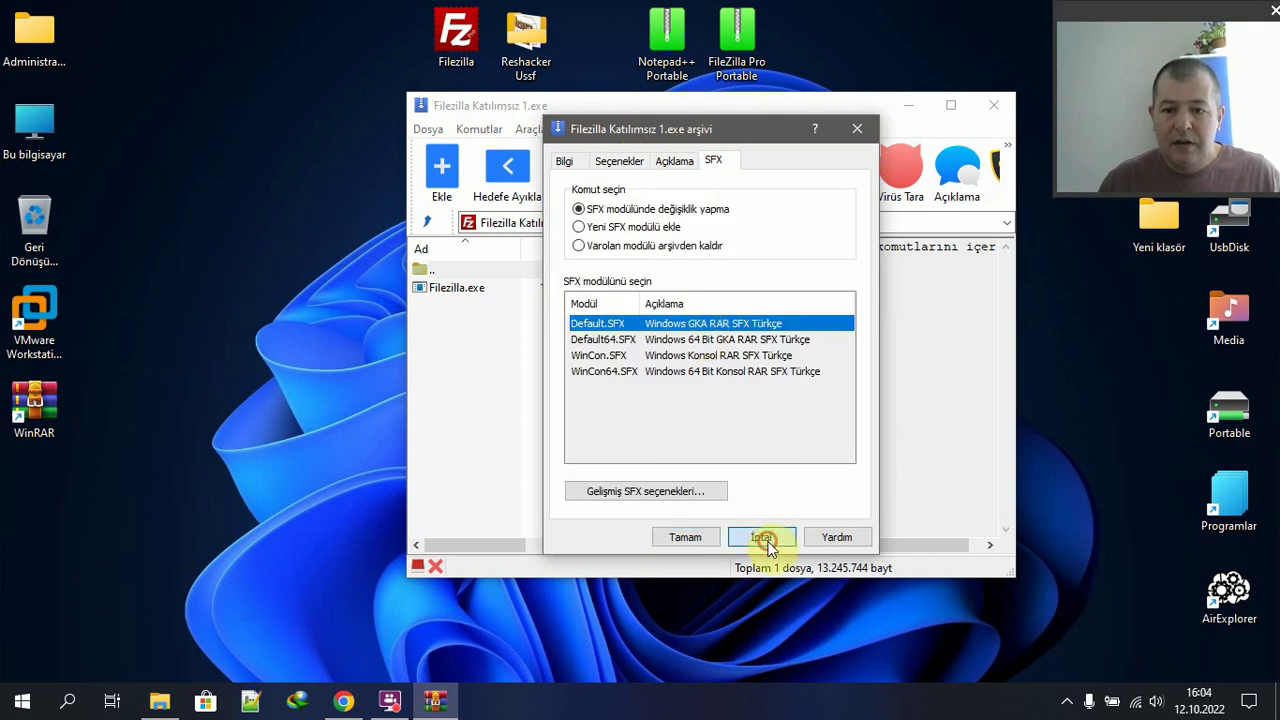
pyautogui.click(994, 105)
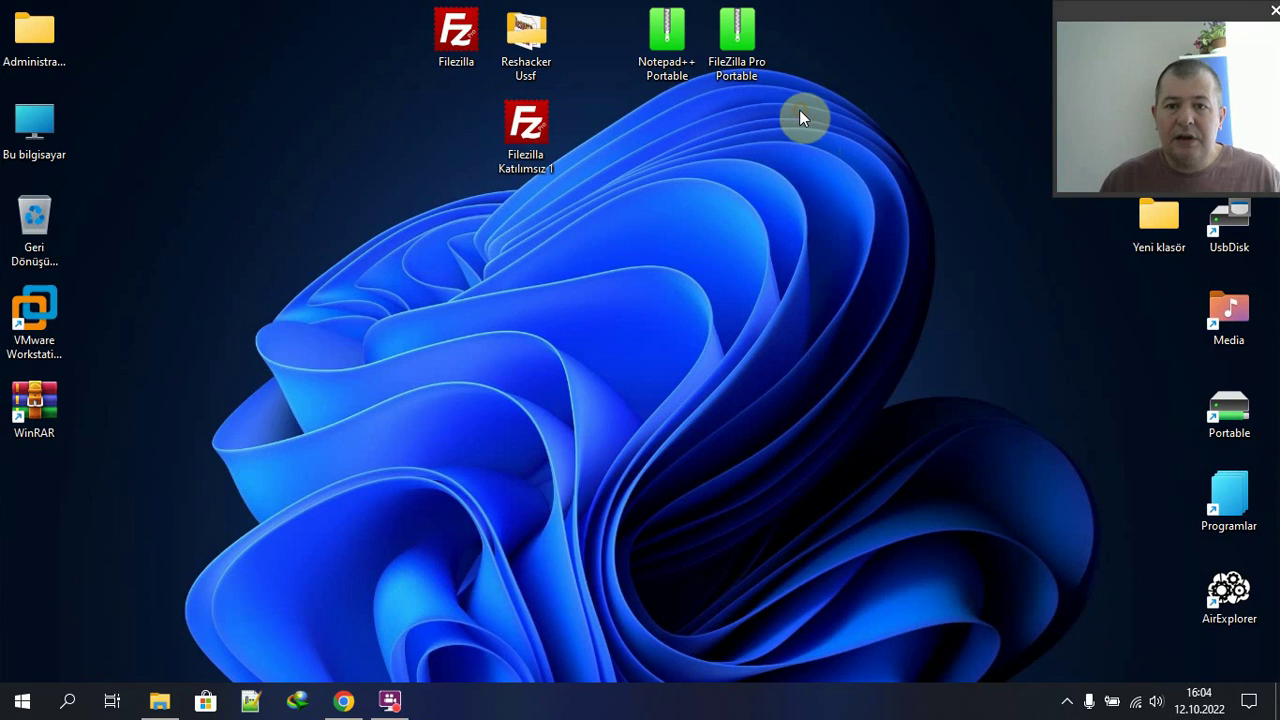
# - Move the Filezilla Katılımsız 1 file beside the Filezilla installer on the desktop
pyautogui.moveTo(799, 112); pyautogui.dragTo(656, 44)
pyautogui.moveTo(545, 113); pyautogui.dragTo(409, 36)
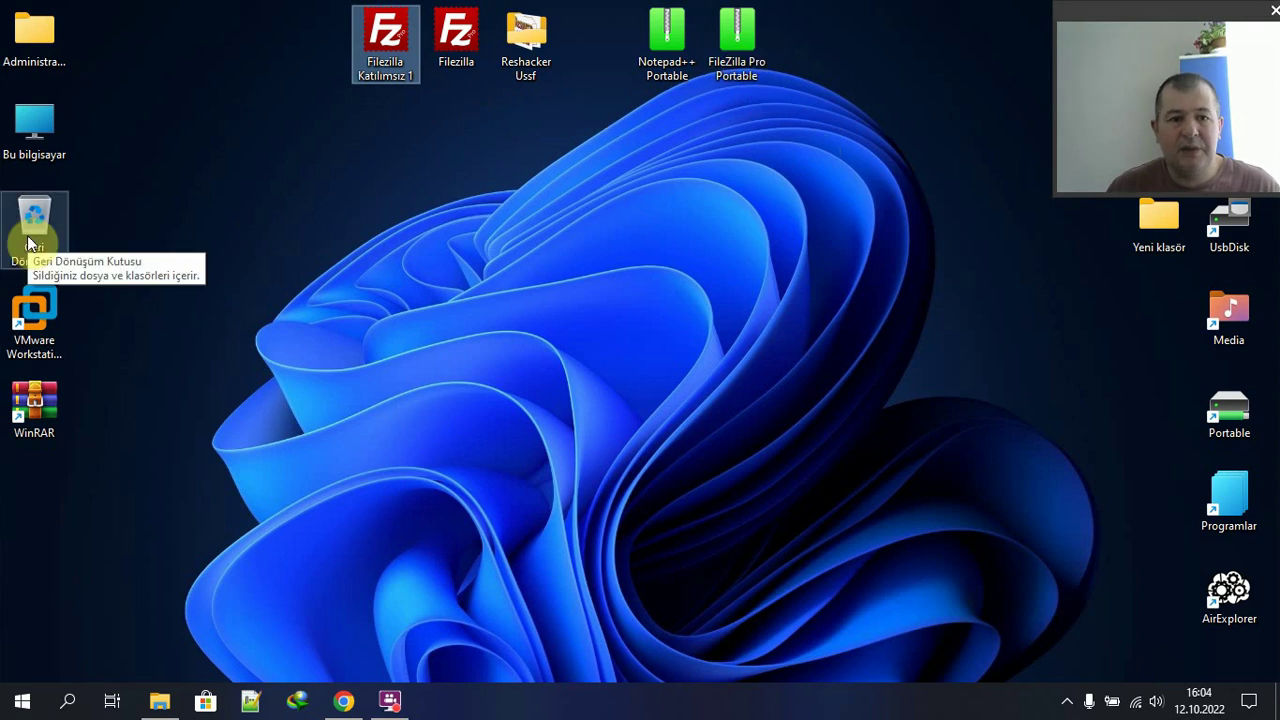
# - Open the Windows list of installed apps from This PC and find FileZilla Pro 3.61.1
pyautogui.doubleClick(38, 135)
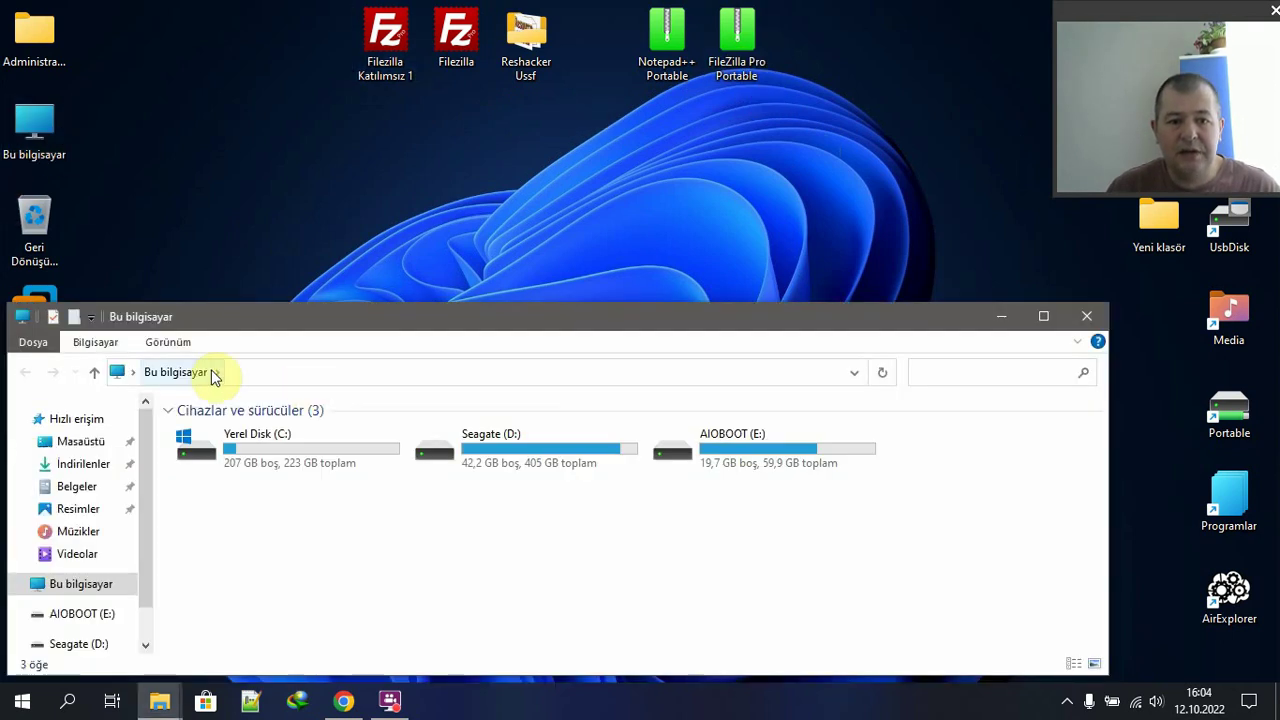
pyautogui.click(97, 342)
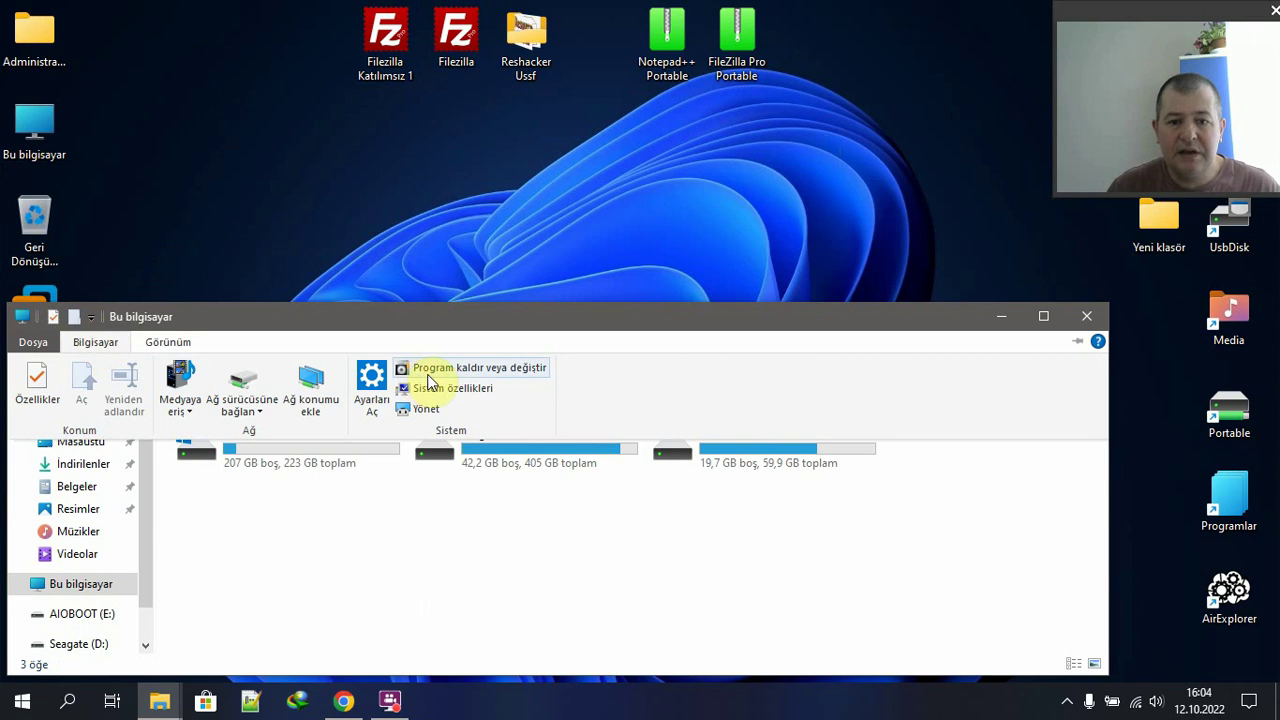
pyautogui.click(440, 368)
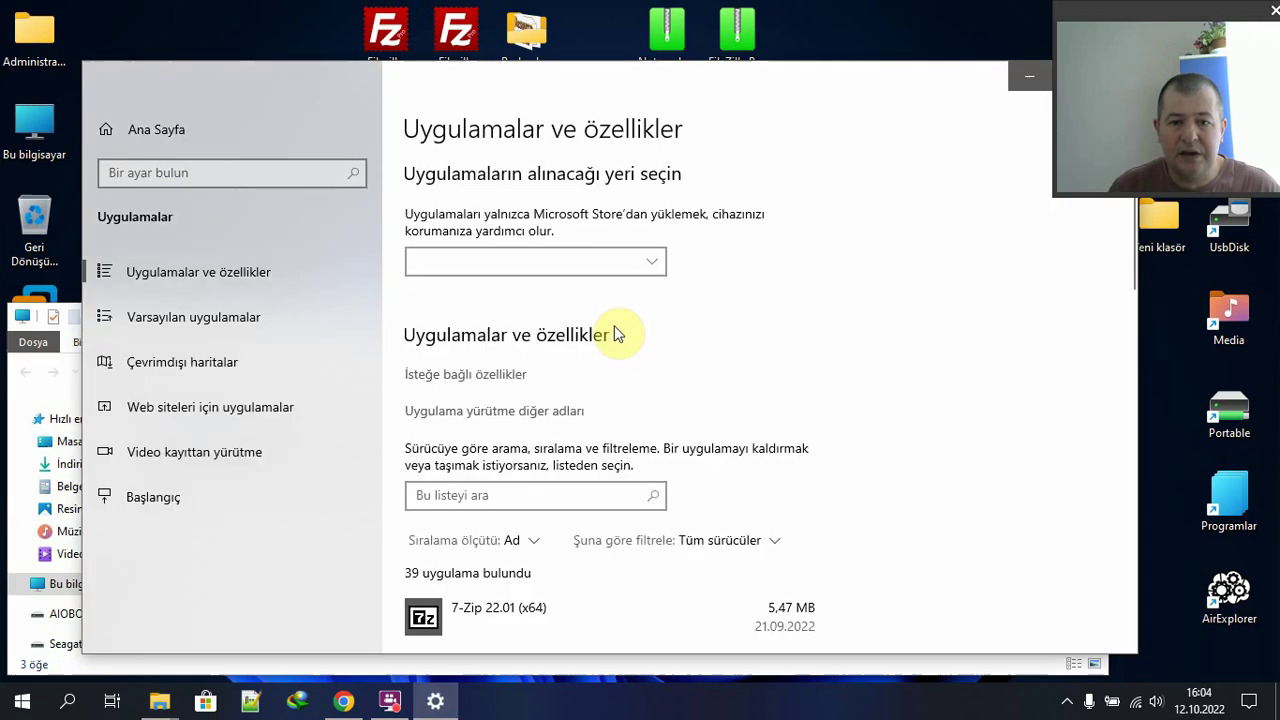
pyautogui.scroll(-5, 614, 334)
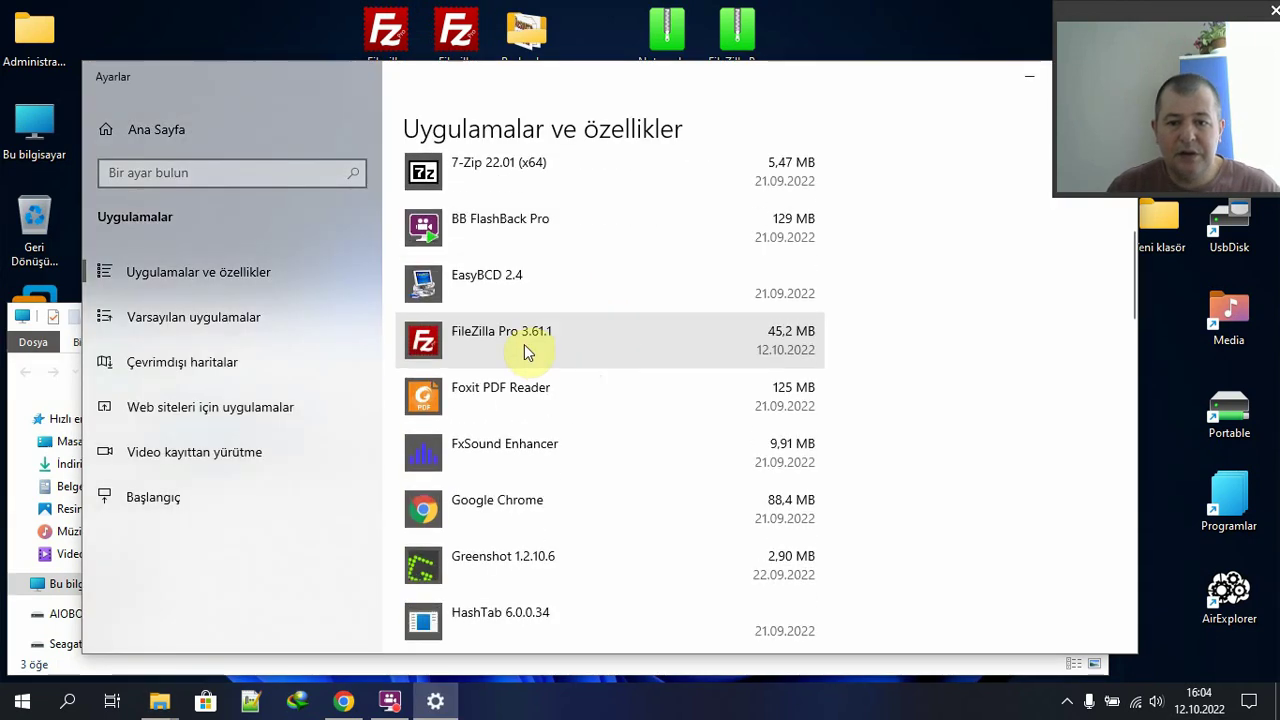
# - Uninstall FileZilla Pro 3.61.1, choose the manual reboot option, and close the Settings and This PC windows
pyautogui.click(526, 348)
pyautogui.click(793, 418)
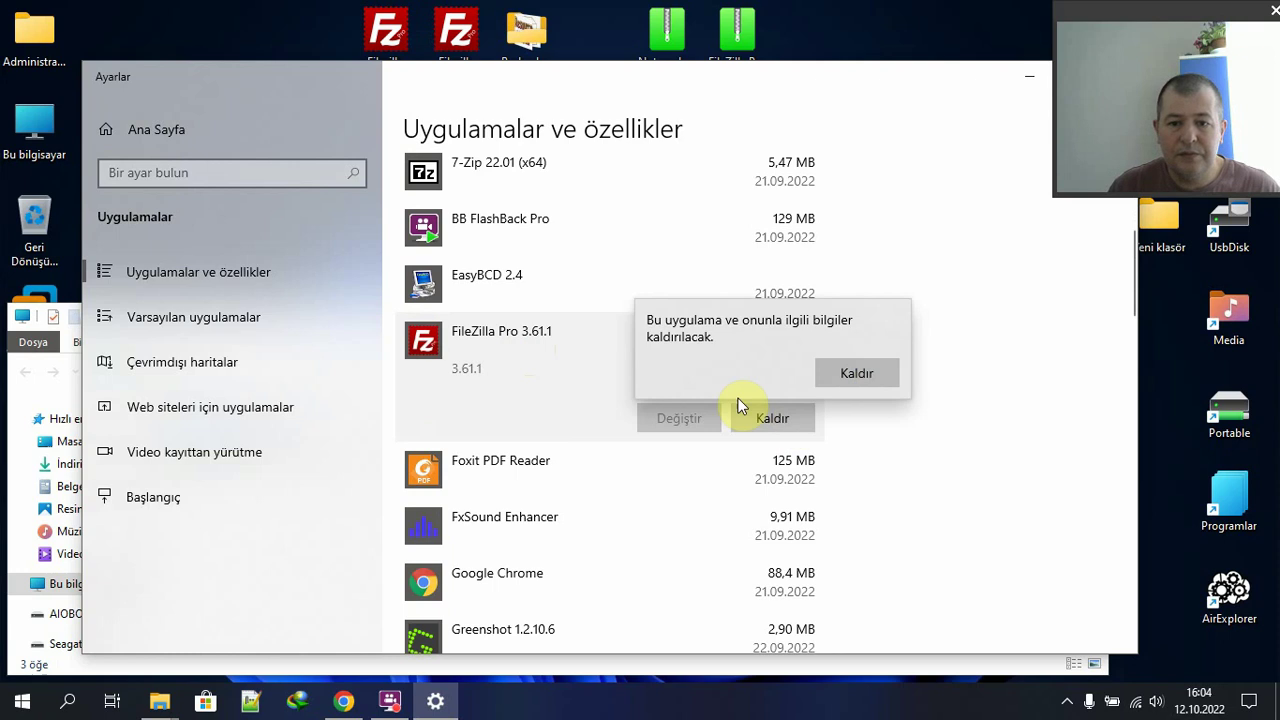
pyautogui.click(854, 375)
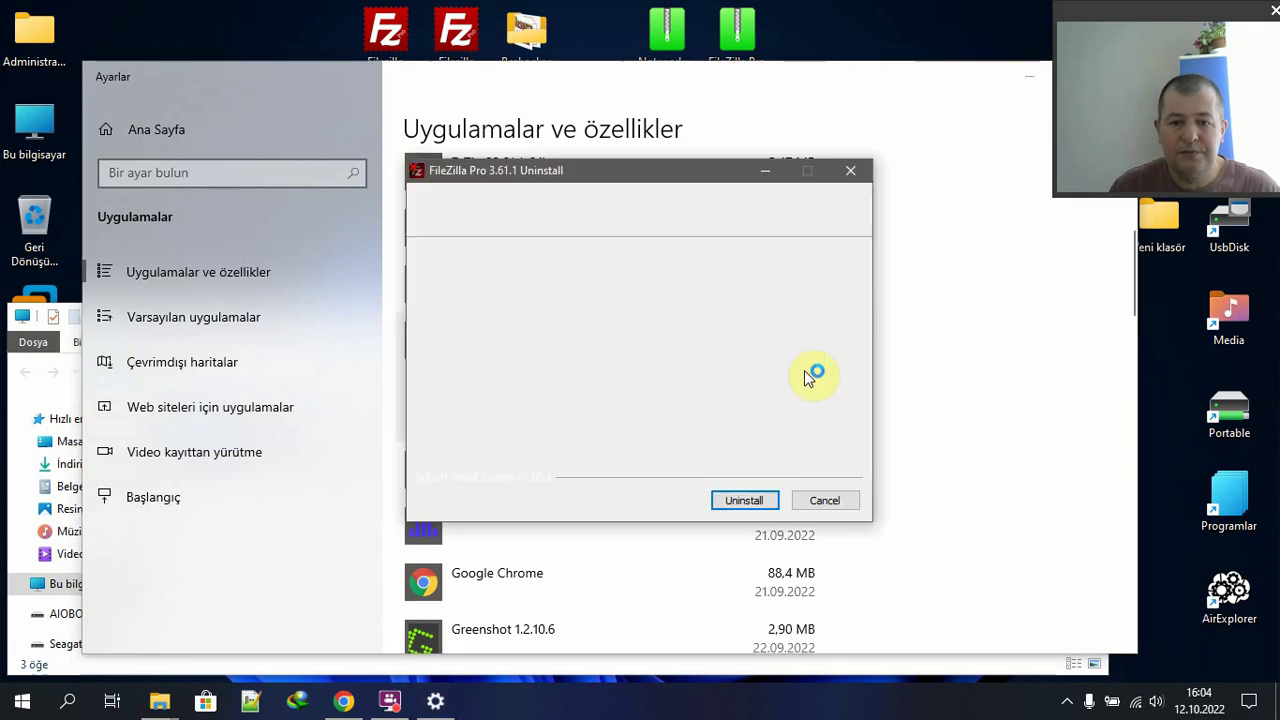
pyautogui.click(734, 502)
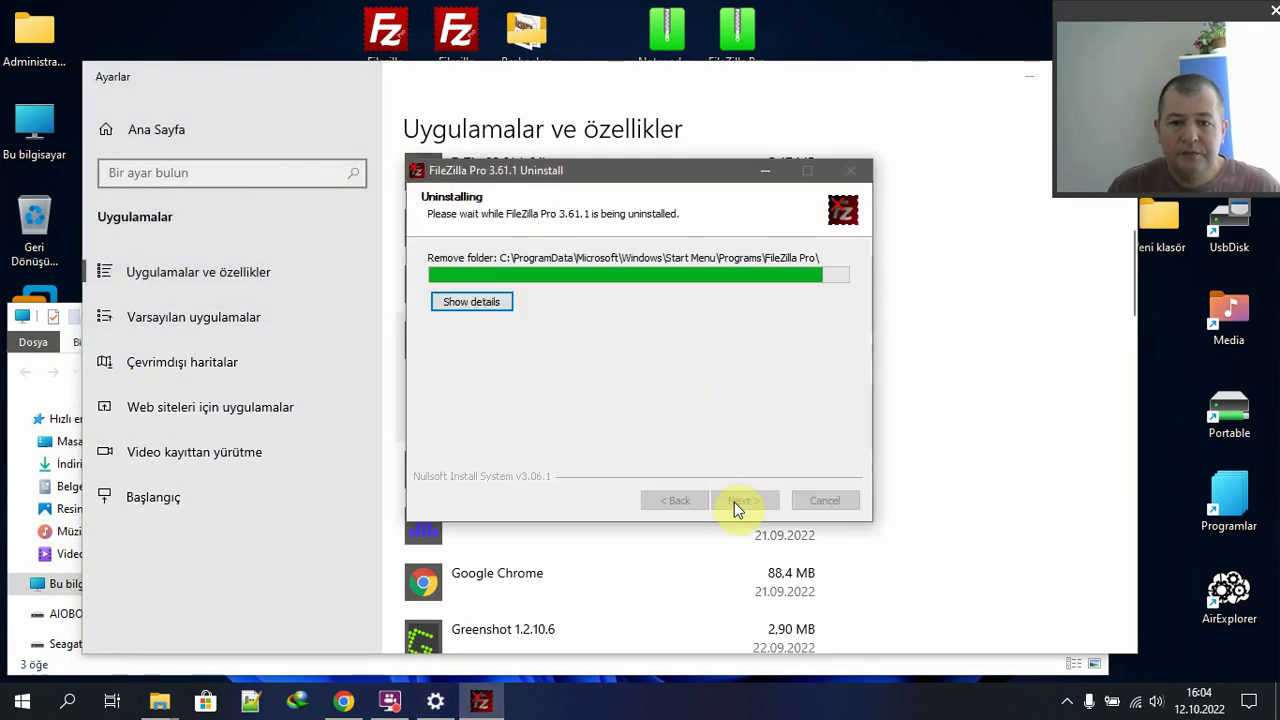
pyautogui.click(668, 365)
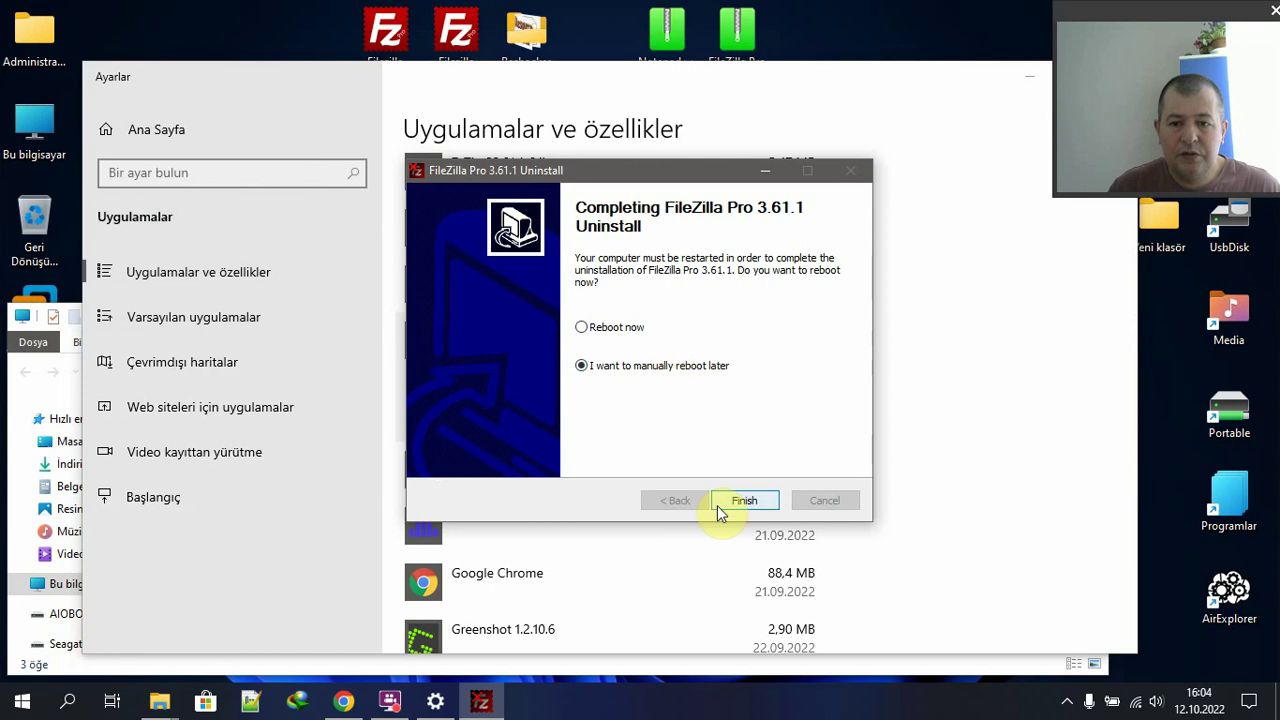
pyautogui.click(744, 500)
pyautogui.moveTo(963, 91); pyautogui.dragTo(583, 240)
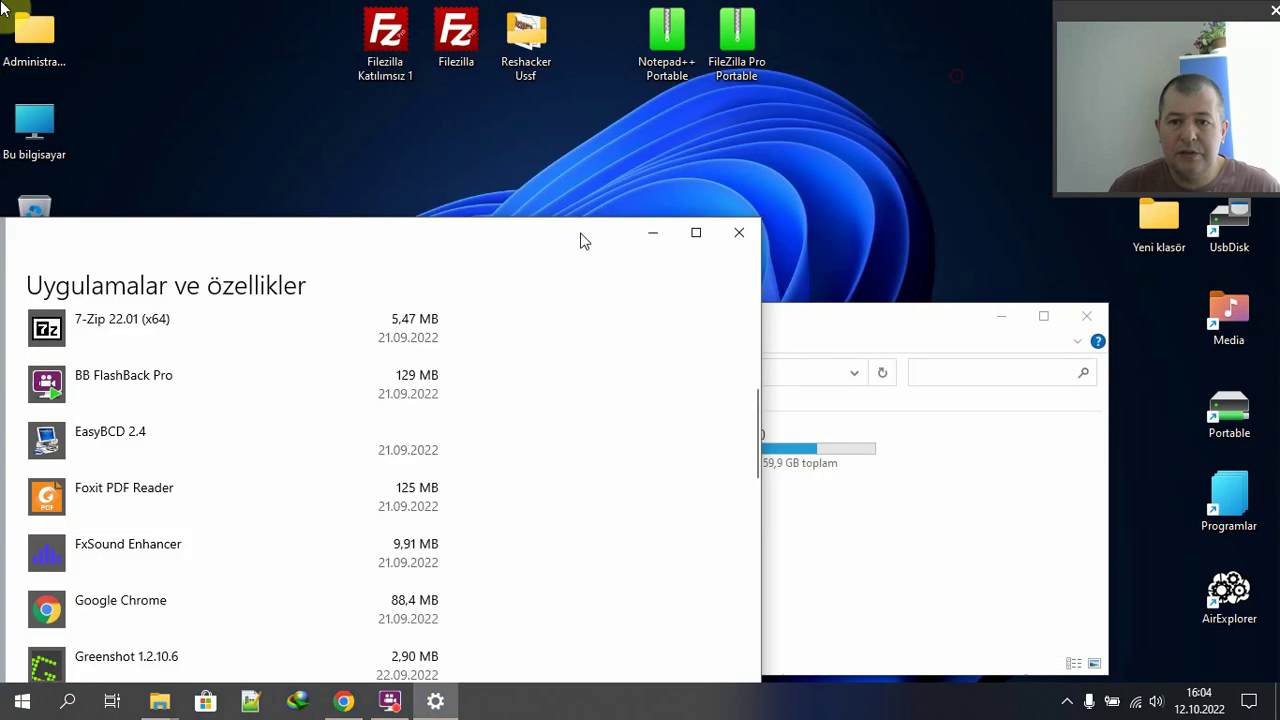
pyautogui.click(737, 229)
pyautogui.click(1087, 316)
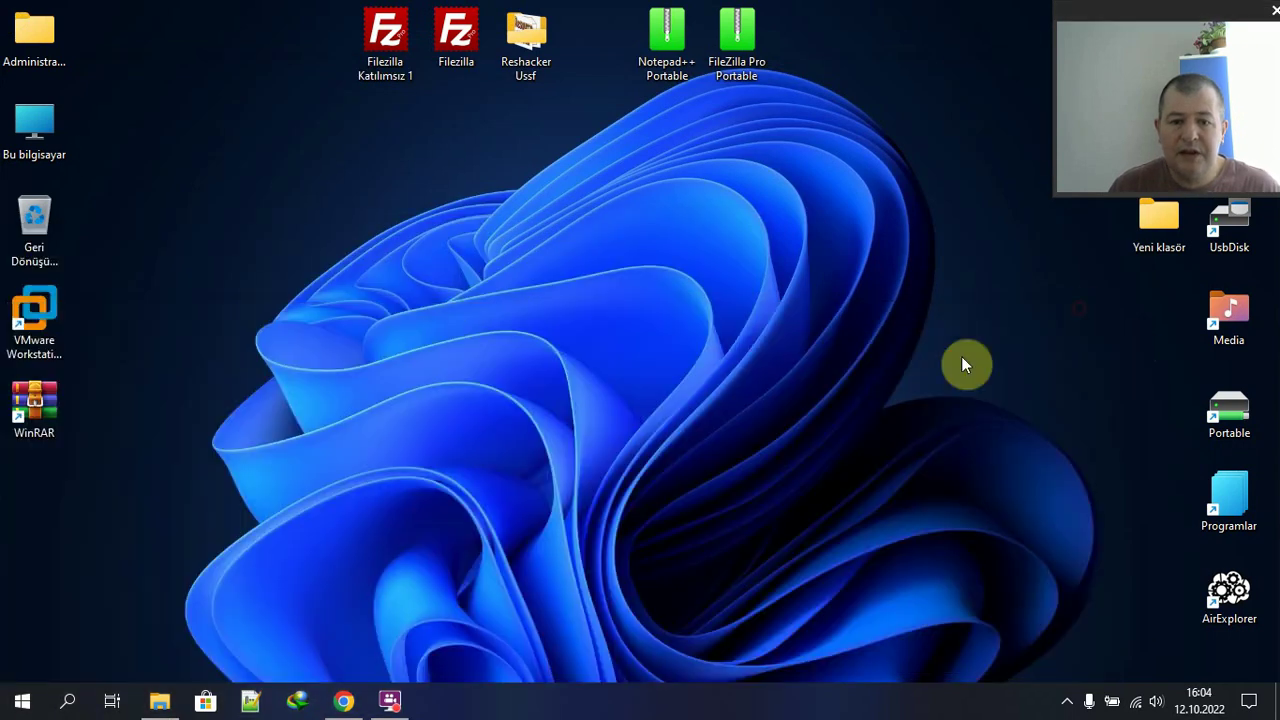
# - Search the Start menu for "file" to check whether FileZilla is still installed, and close the search
pyautogui.click(20, 702)
pyautogui.write('file')
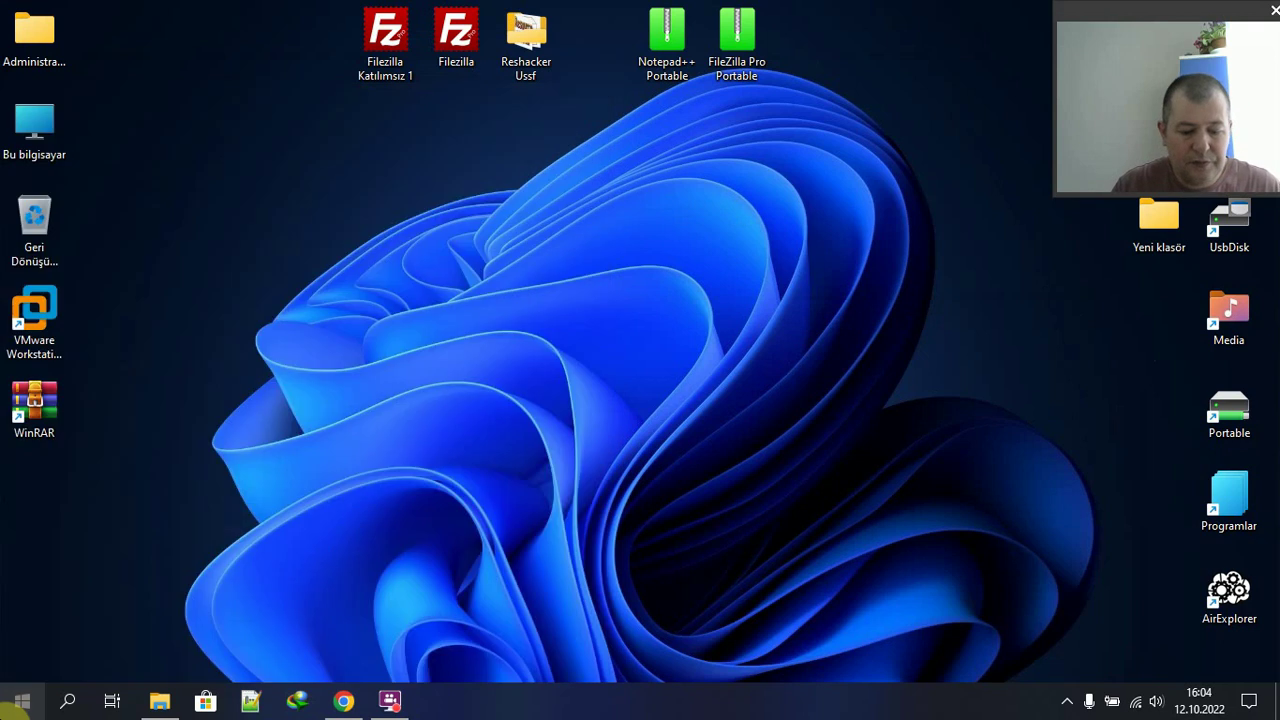
pyautogui.click(8, 708)
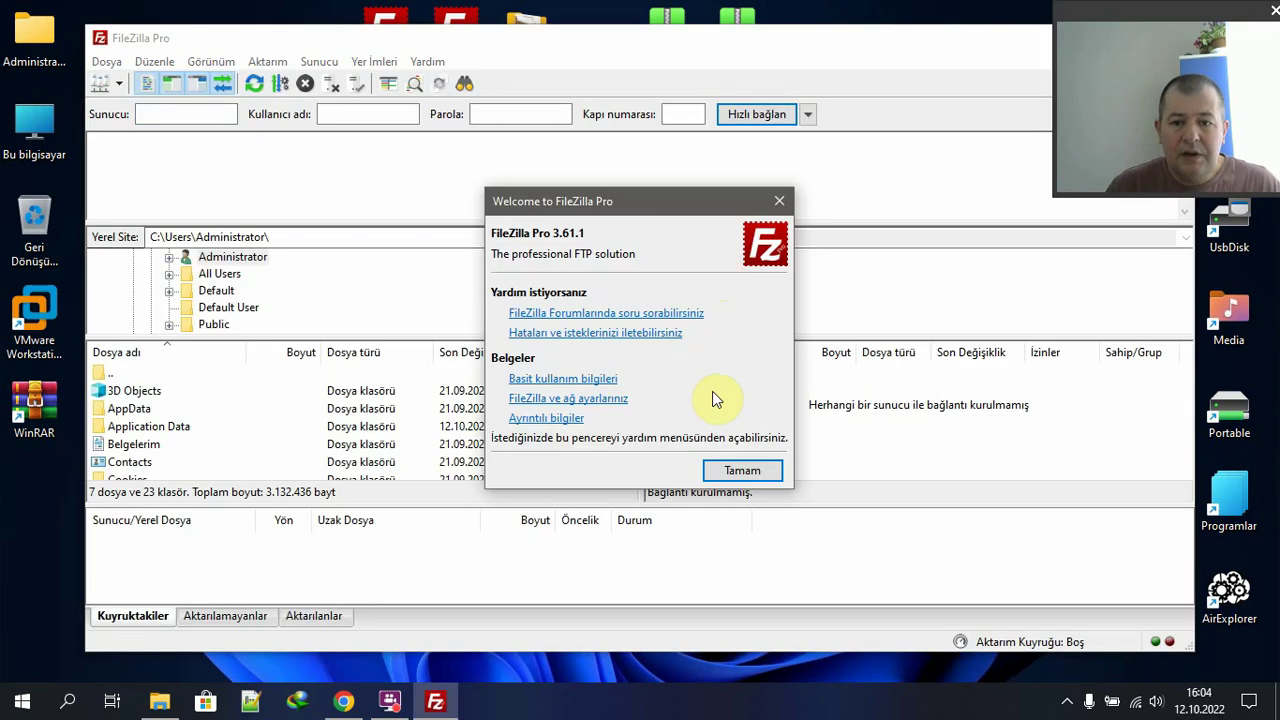
# - Test FileZilla Pro Portable without the installed version, dismissing its welcome message and closing the program
pyautogui.click(740, 468)
pyautogui.moveTo(822, 40); pyautogui.dragTo(749, 259)
pyautogui.click(1128, 258)
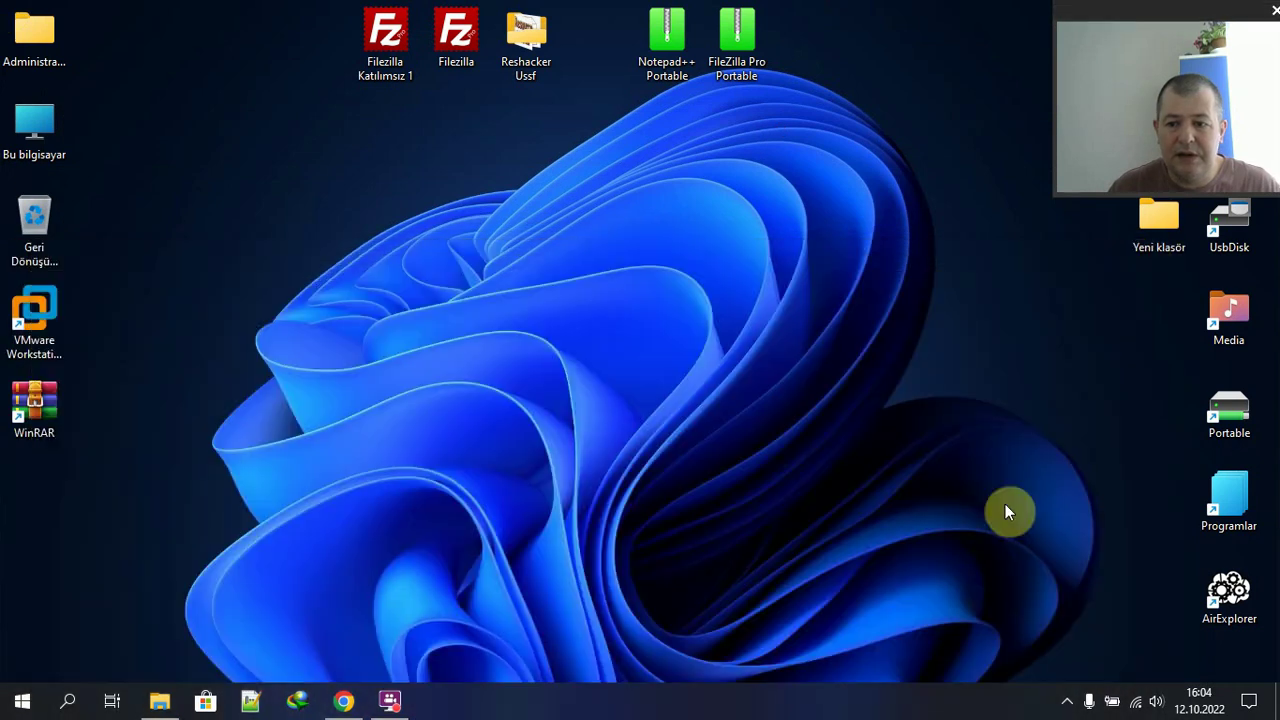
pyautogui.click(1064, 700)
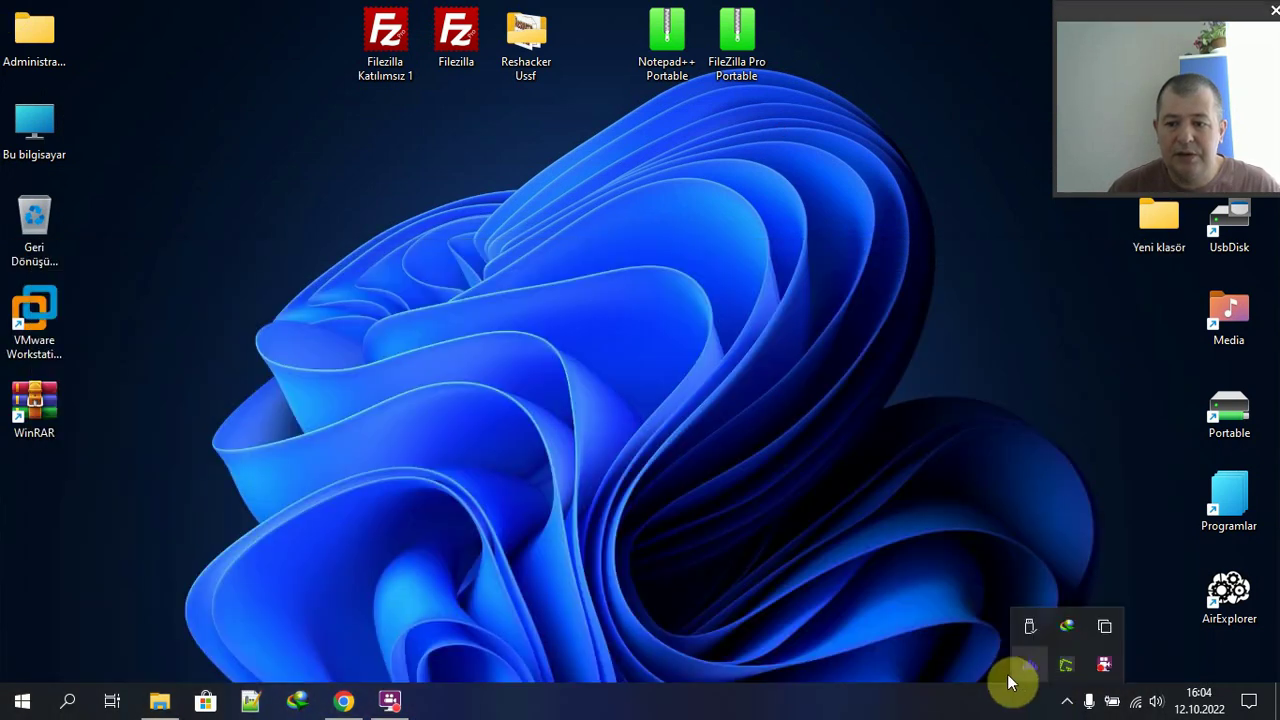
pyautogui.click(1007, 676)
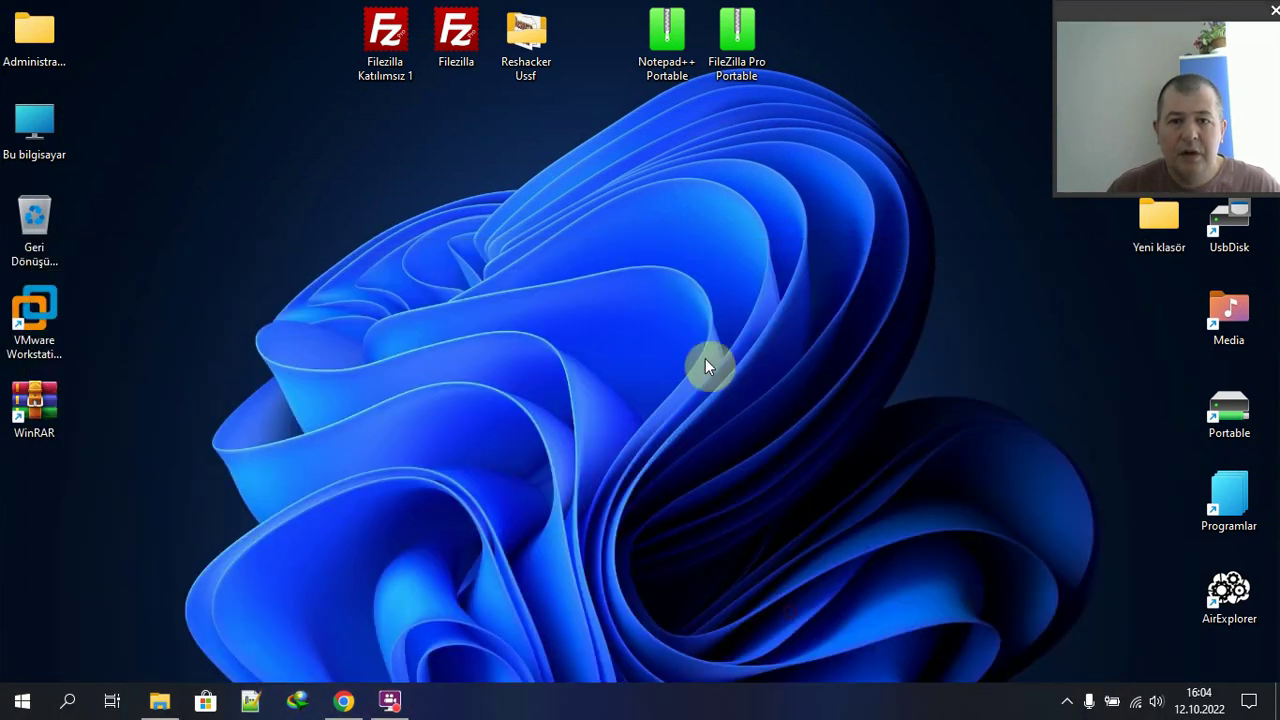
# - Start ResourceHacker from the Reshacker Ussf desktop folder and load FileZilla Pro Portable.exe into it
pyautogui.doubleClick(536, 58)
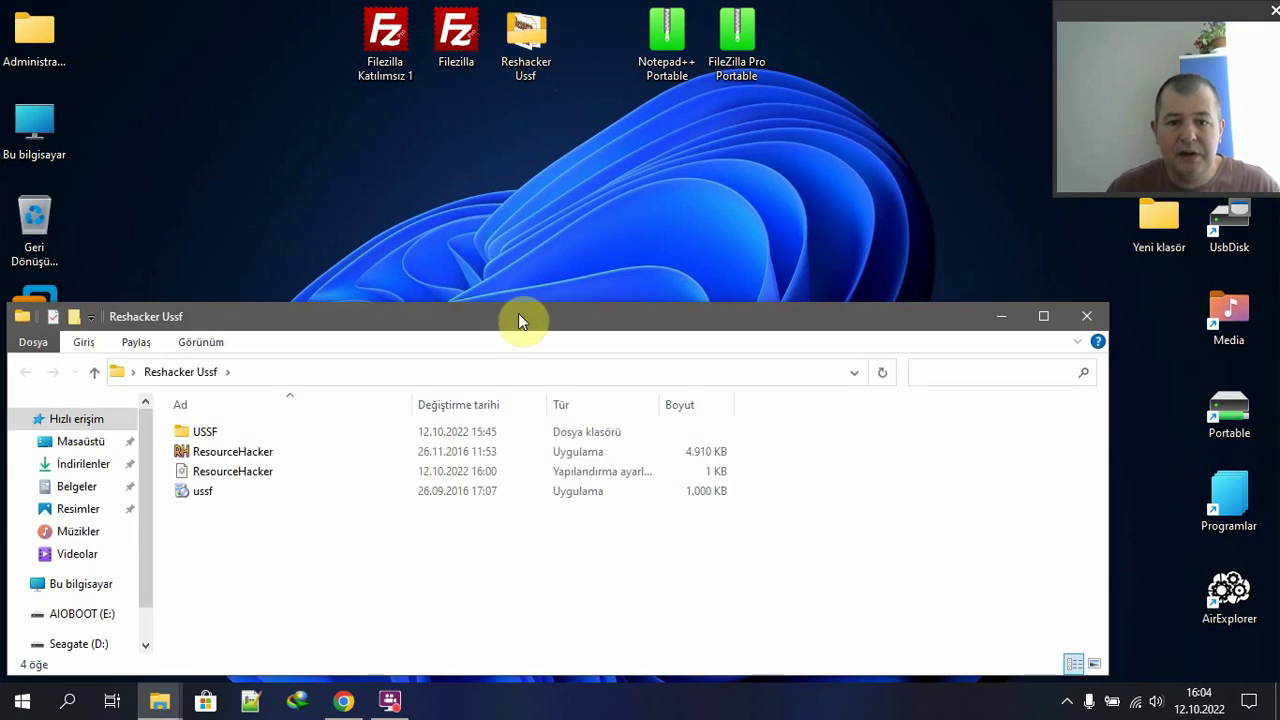
pyautogui.moveTo(518, 320); pyautogui.dragTo(588, 246)
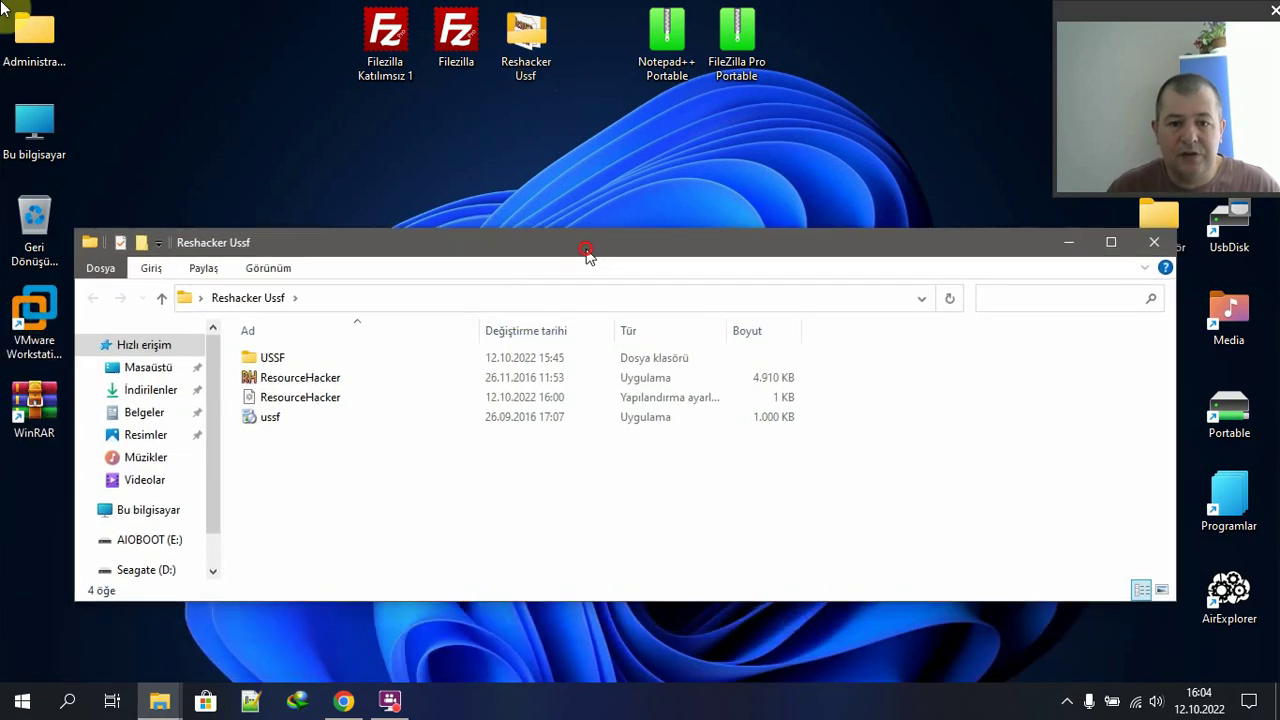
pyautogui.doubleClick(272, 380)
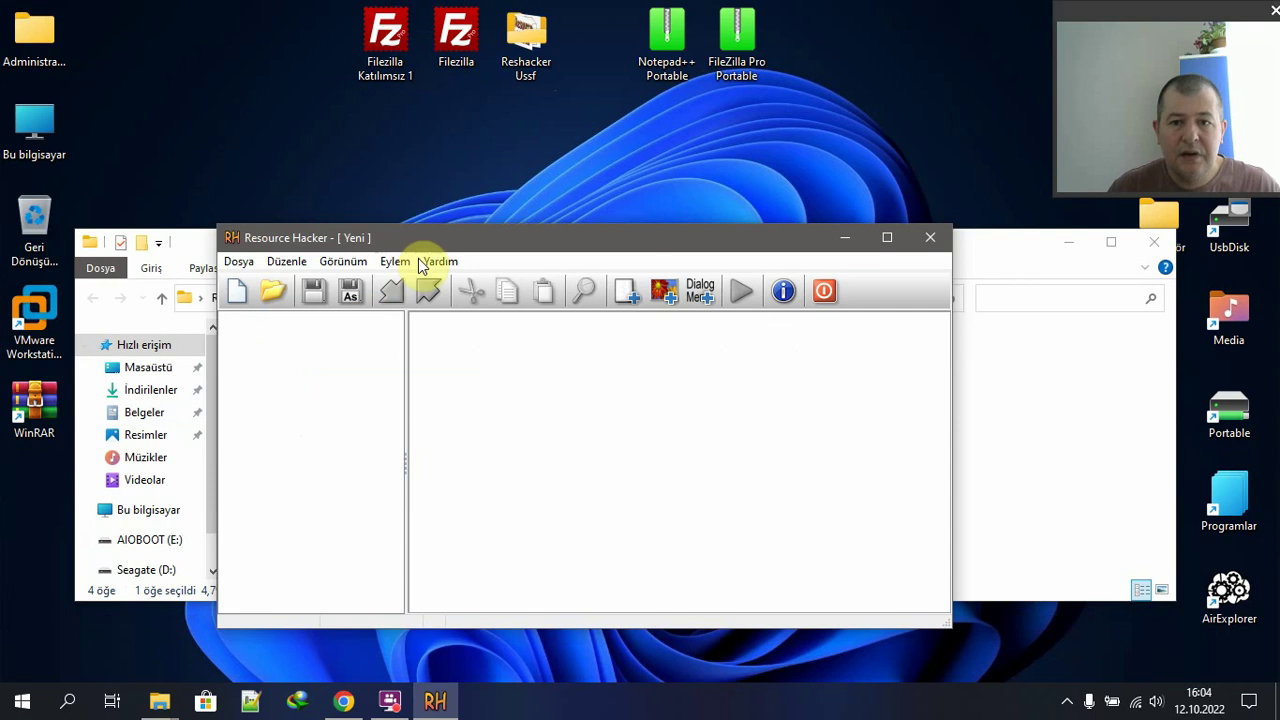
pyautogui.moveTo(709, 60); pyautogui.dragTo(340, 485)
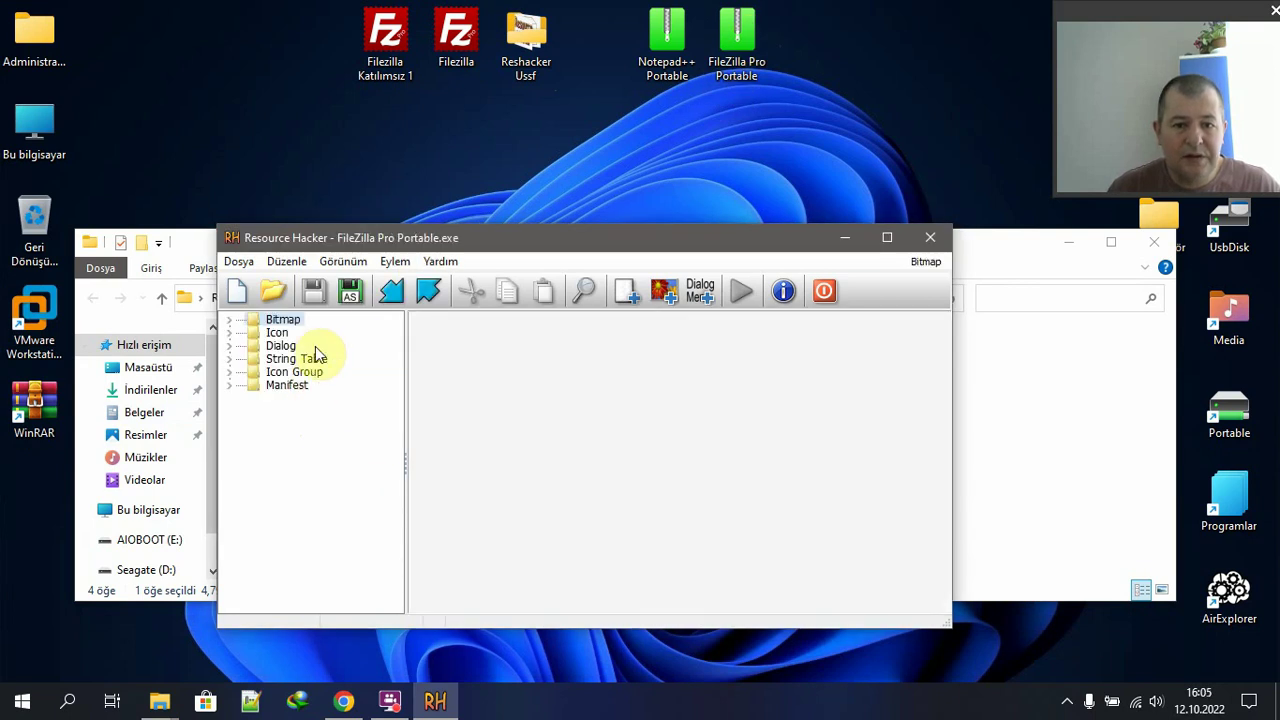
# - Replace the icon of FileZilla Pro Portable.exe with the one from Filezilla.exe and save the file
pyautogui.click(278, 333)
pyautogui.click(398, 263)
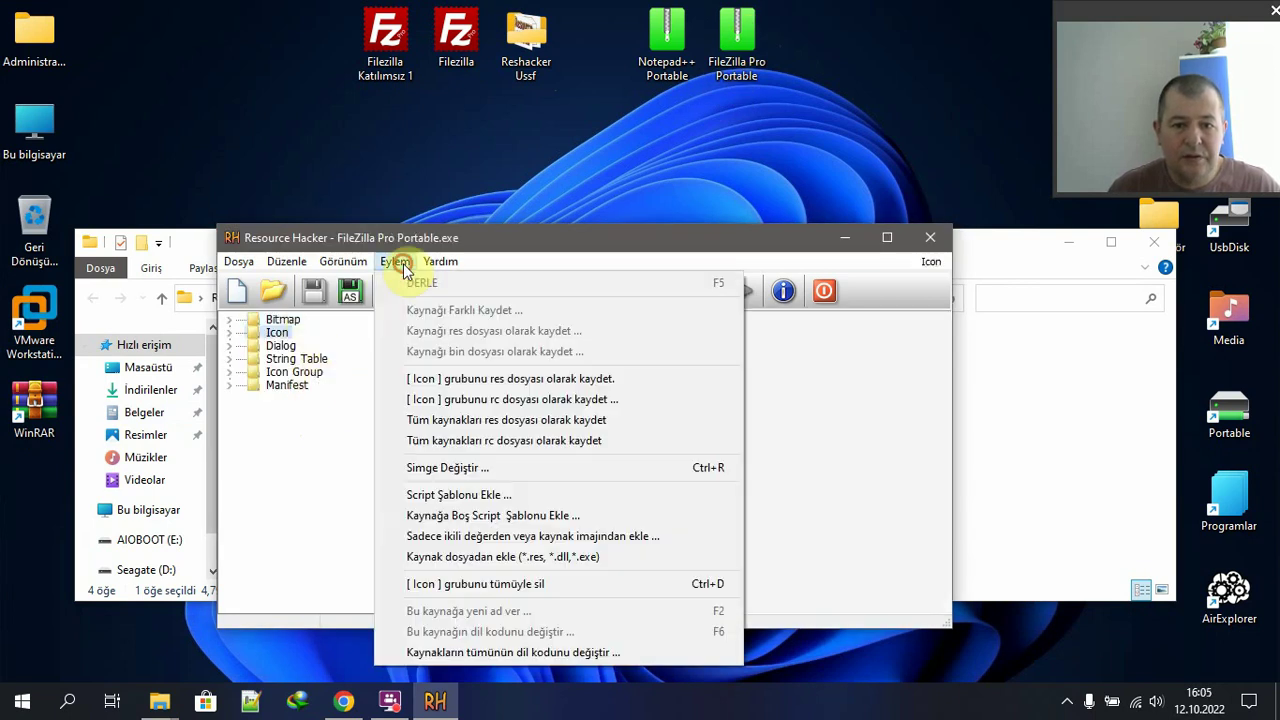
pyautogui.click(414, 467)
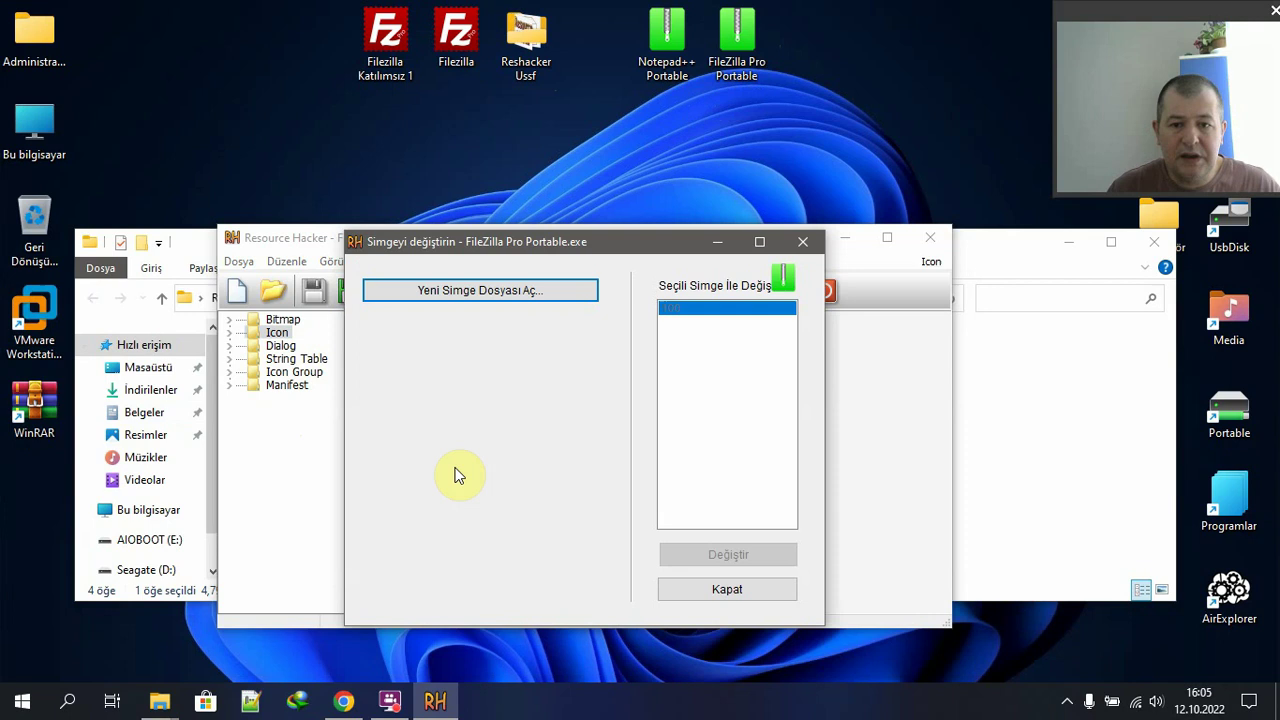
pyautogui.click(526, 292)
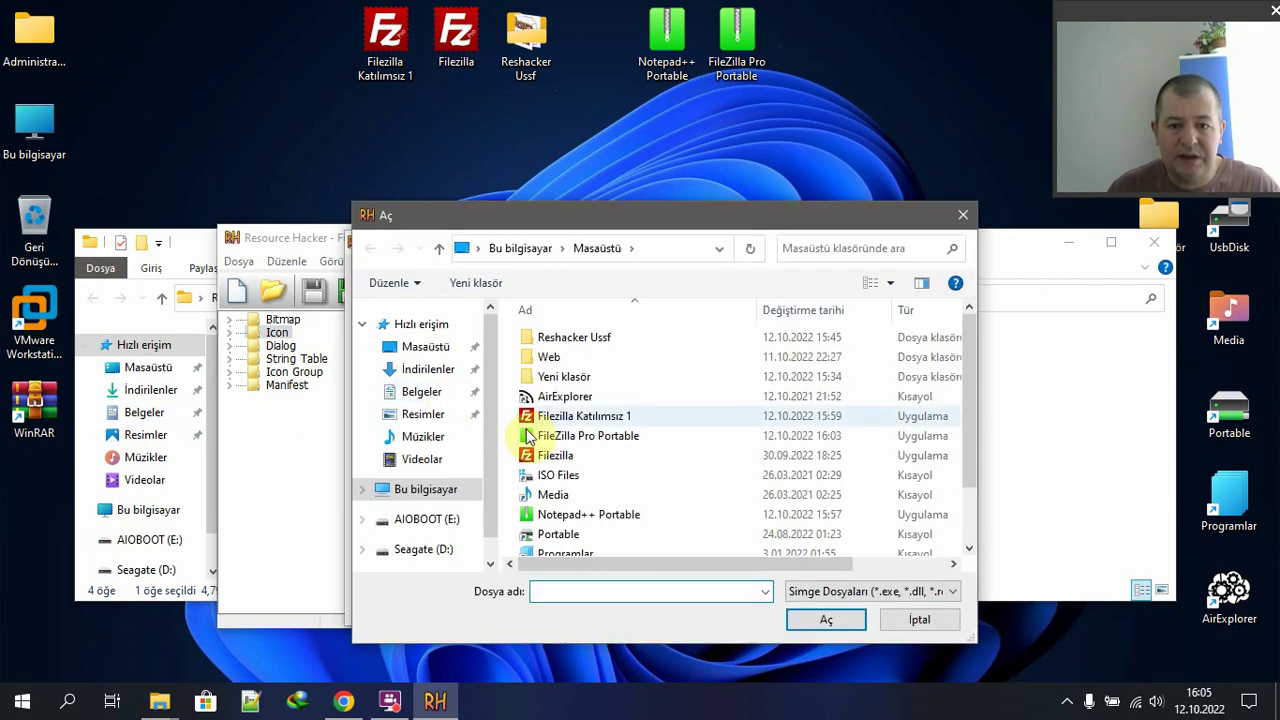
pyautogui.doubleClick(546, 456)
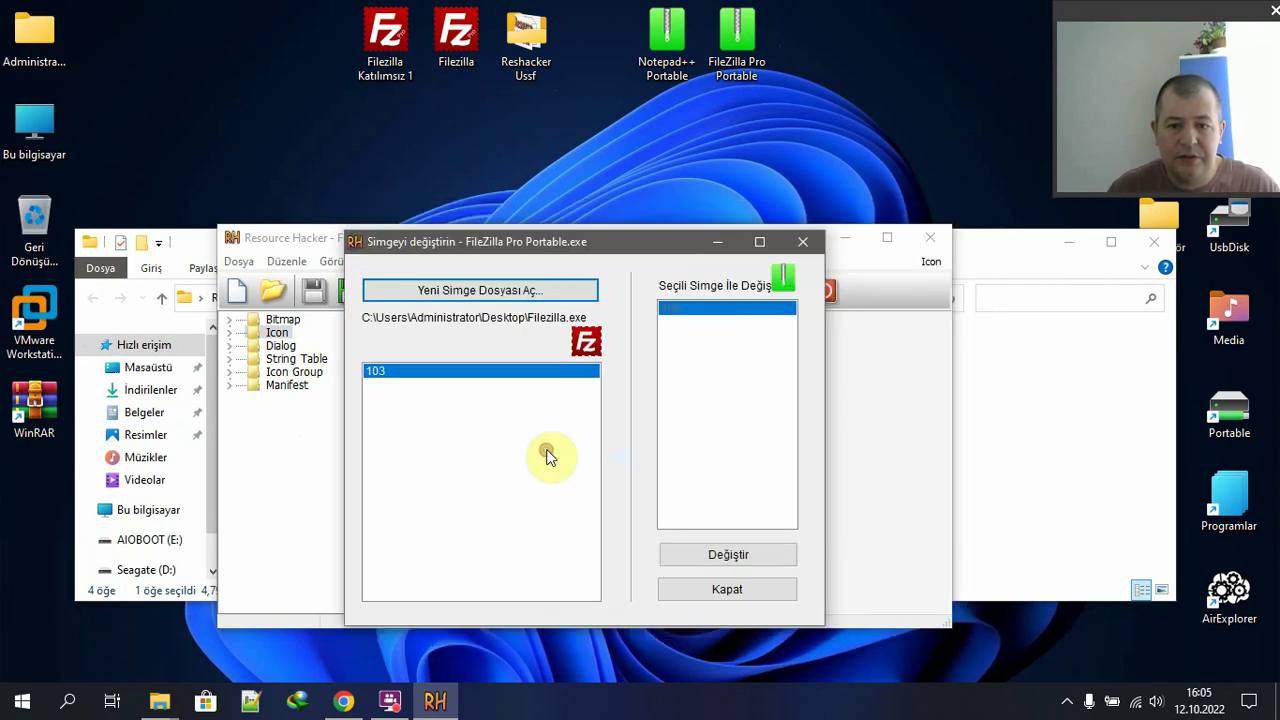
pyautogui.click(728, 558)
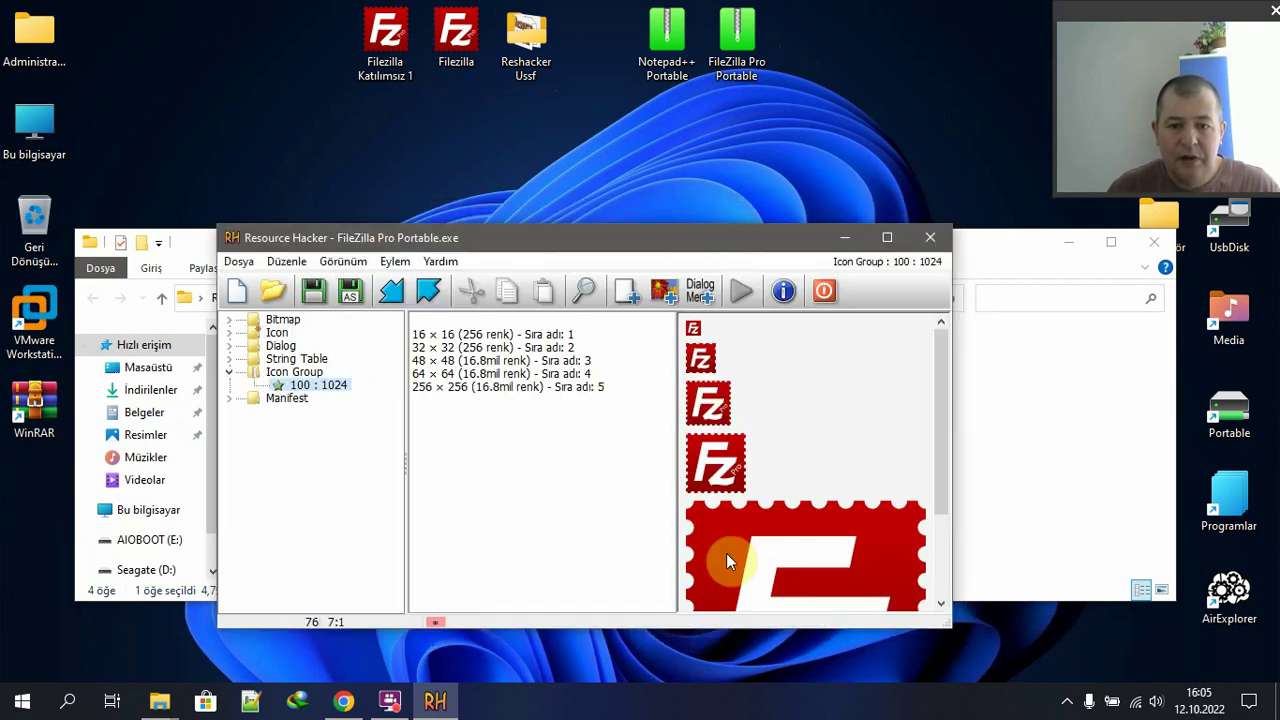
pyautogui.click(314, 291)
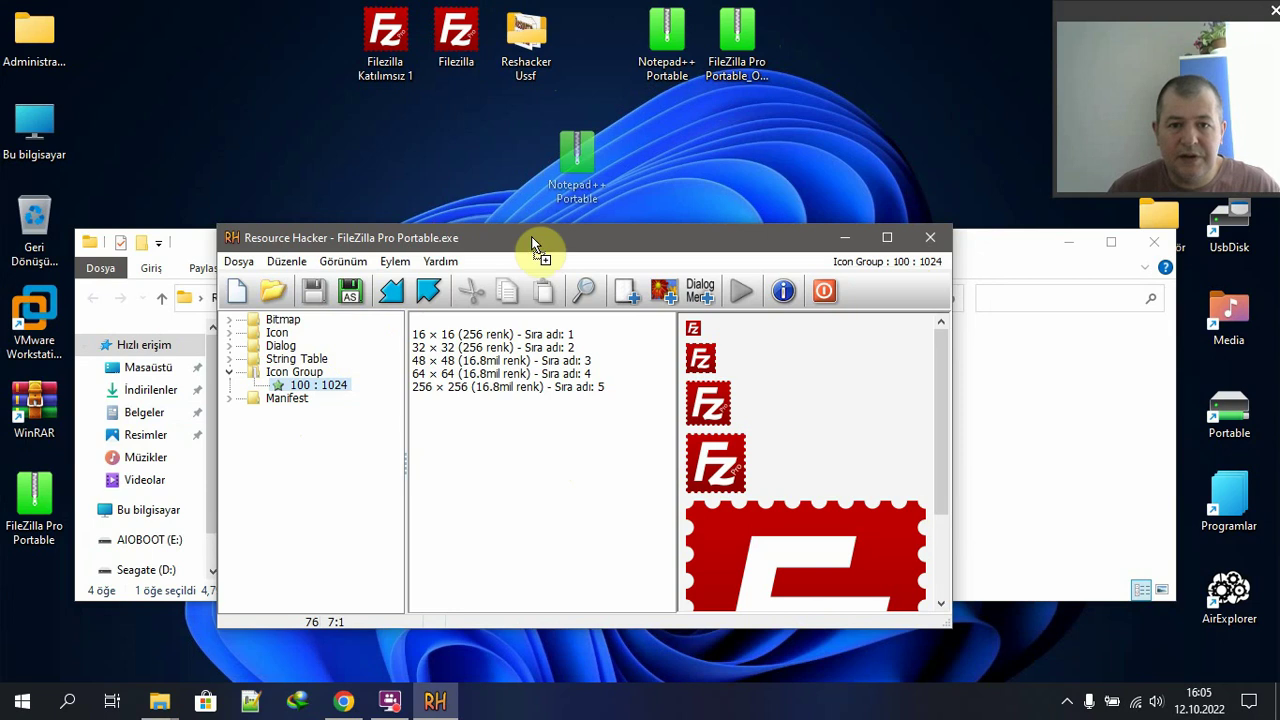
# - Close Resource Hacker and the Reshacker Ussf folder window
pyautogui.click(669, 72)
pyautogui.click(932, 237)
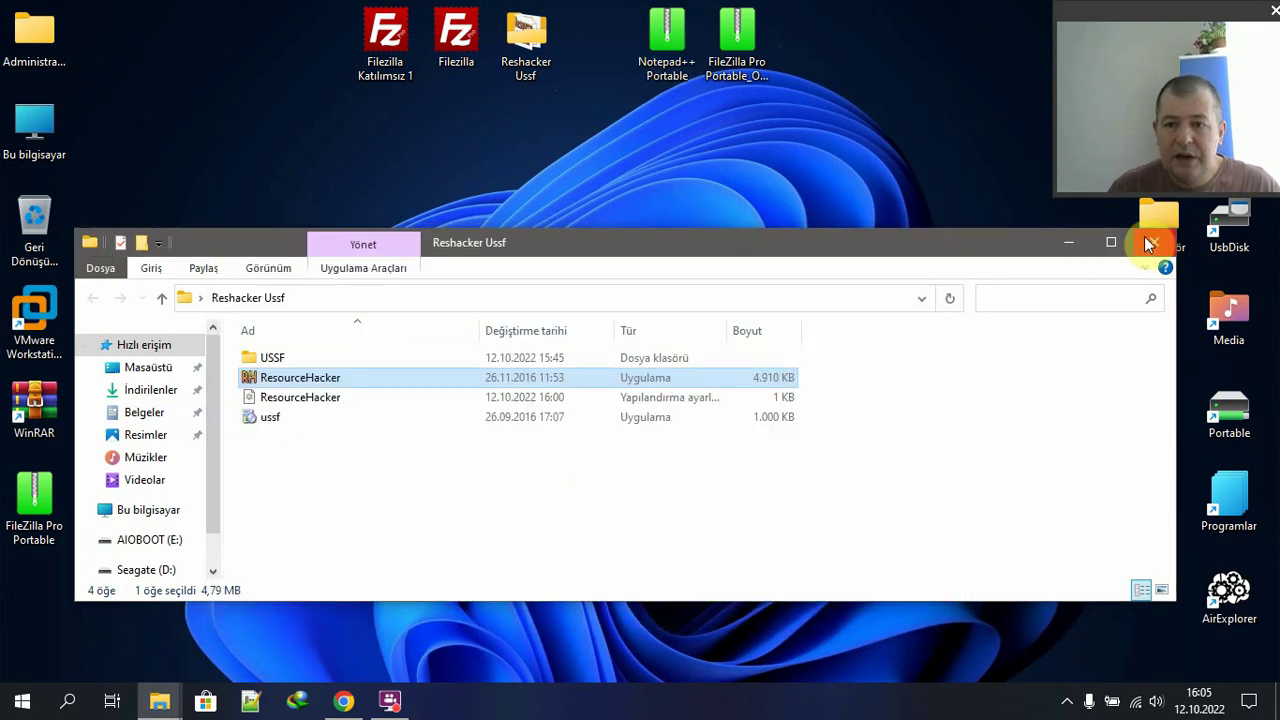
pyautogui.click(1154, 241)
# - Move the new FileZilla Pro Portable below the original on the desktop and rename it FileZilla Pro Portable1
pyautogui.moveTo(20, 540); pyautogui.dragTo(770, 218)
pyautogui.press('F2')
pyautogui.press('End')
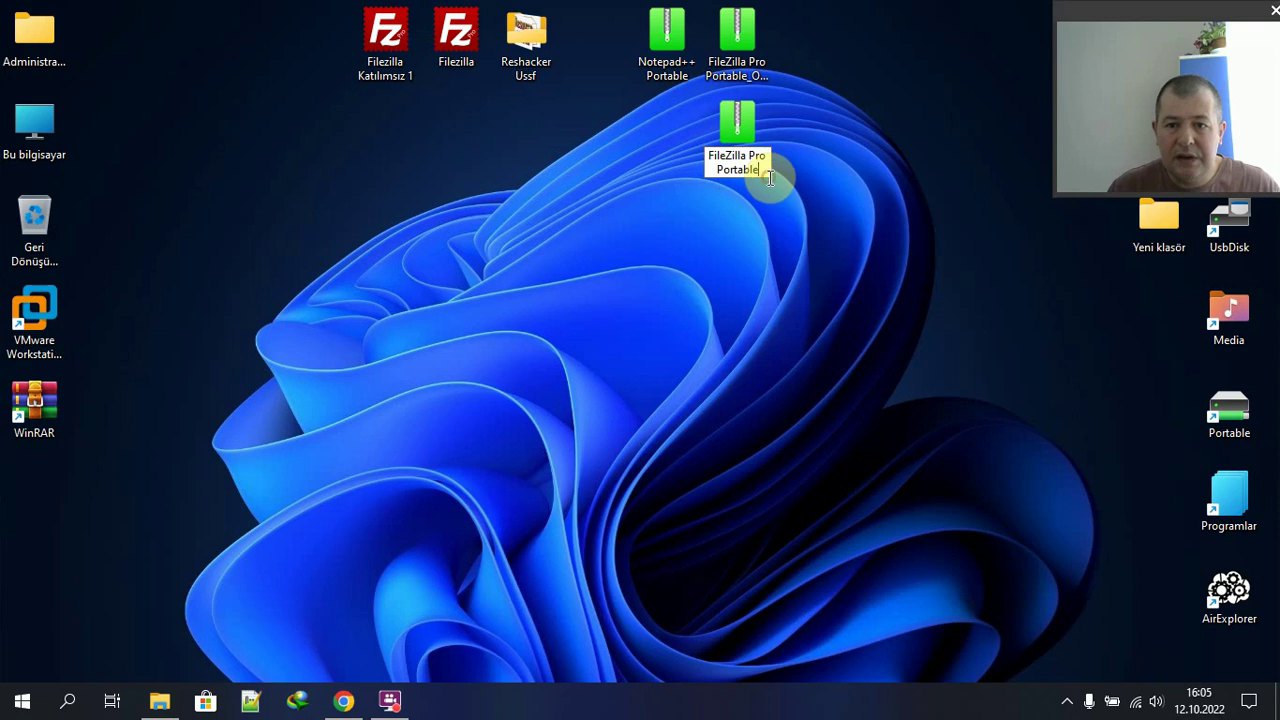
pyautogui.write('1')
pyautogui.press('Return')
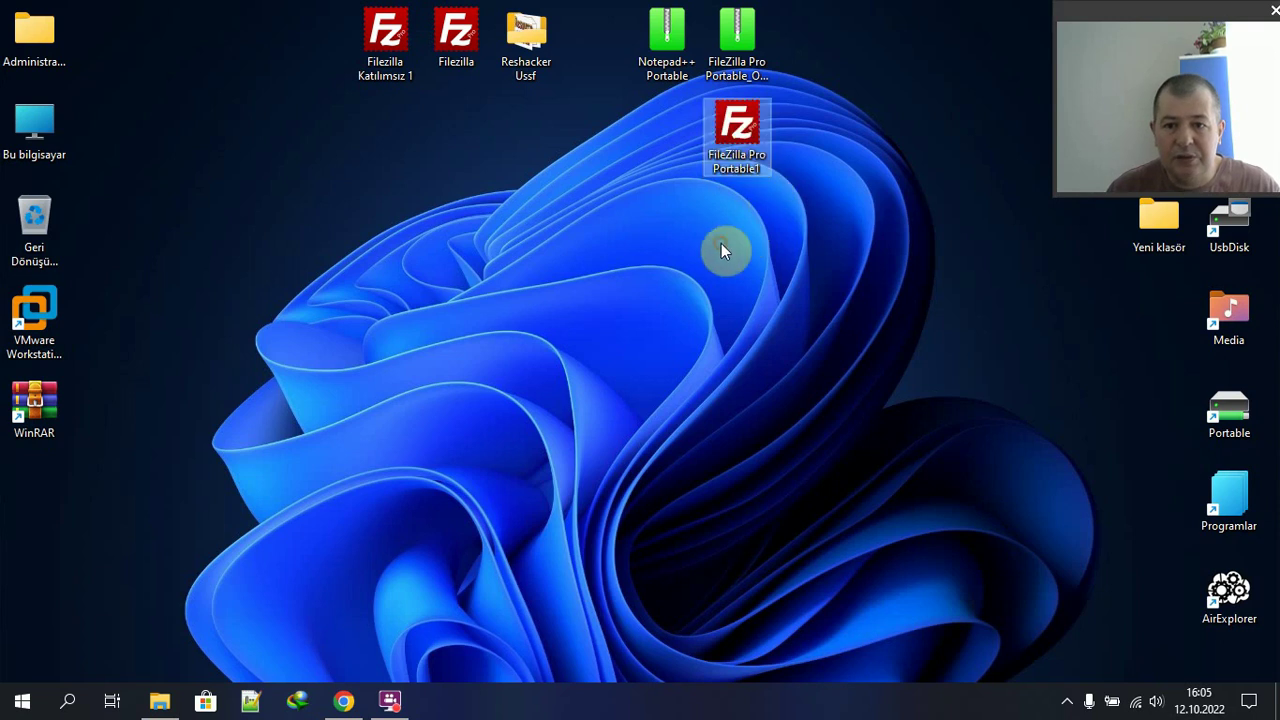
# - Try to send FileZilla Pro Portable_Orjinal to the Recycle Bin, cancel, and check the hidden background programs
pyautogui.moveTo(771, 24); pyautogui.dragTo(54, 230)
pyautogui.click(521, 269)
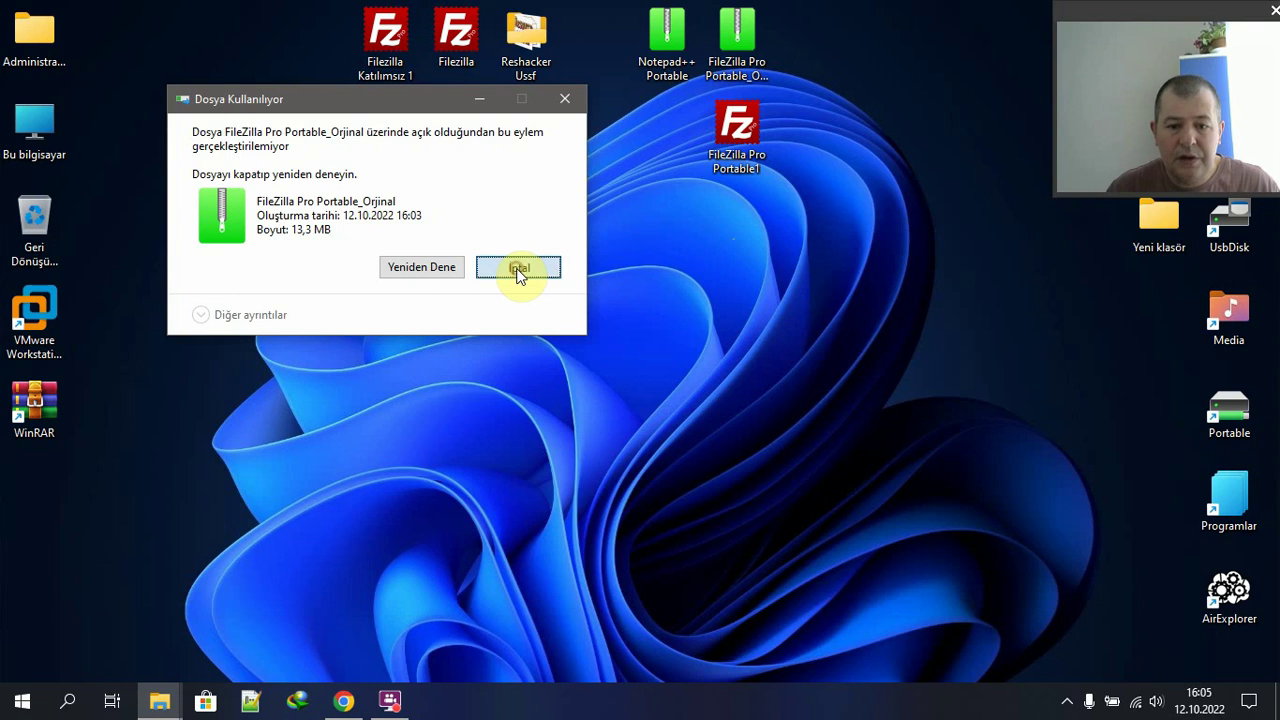
pyautogui.click(1067, 699)
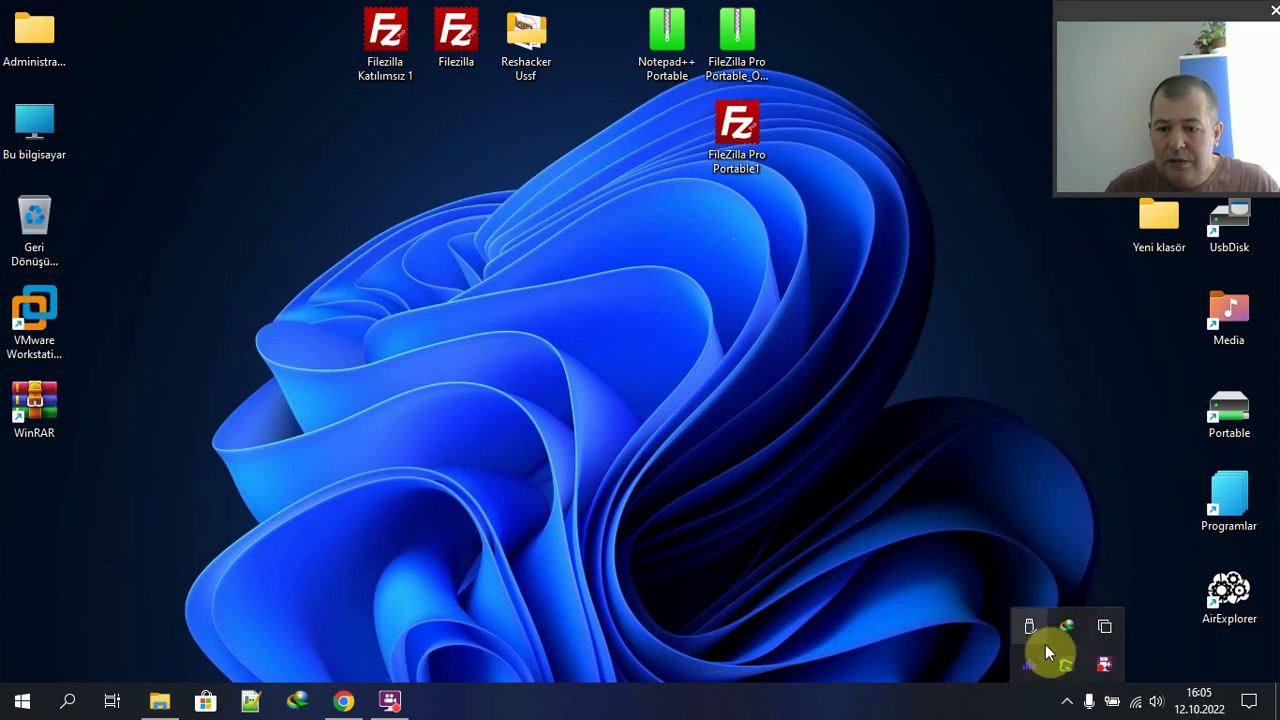
pyautogui.click(1000, 600)
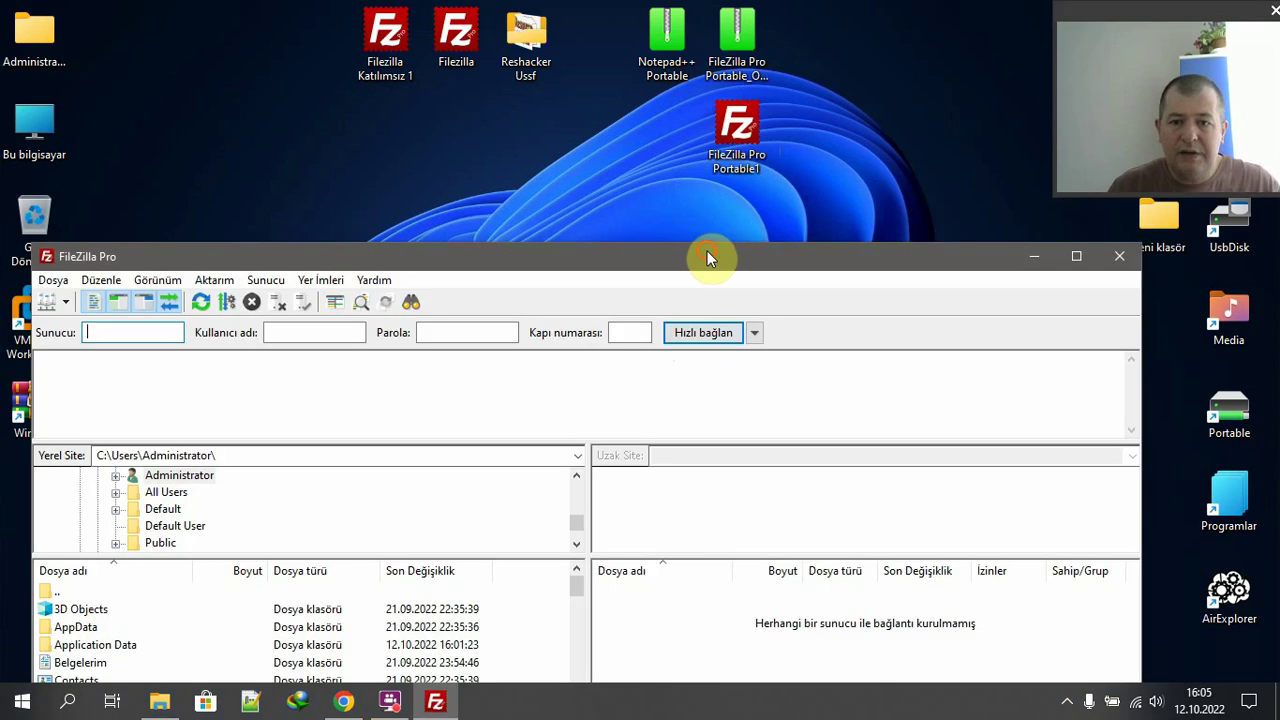
# - Test the portable FileZilla Pro in its own window and close the program
pyautogui.moveTo(707, 251); pyautogui.dragTo(738, 245)
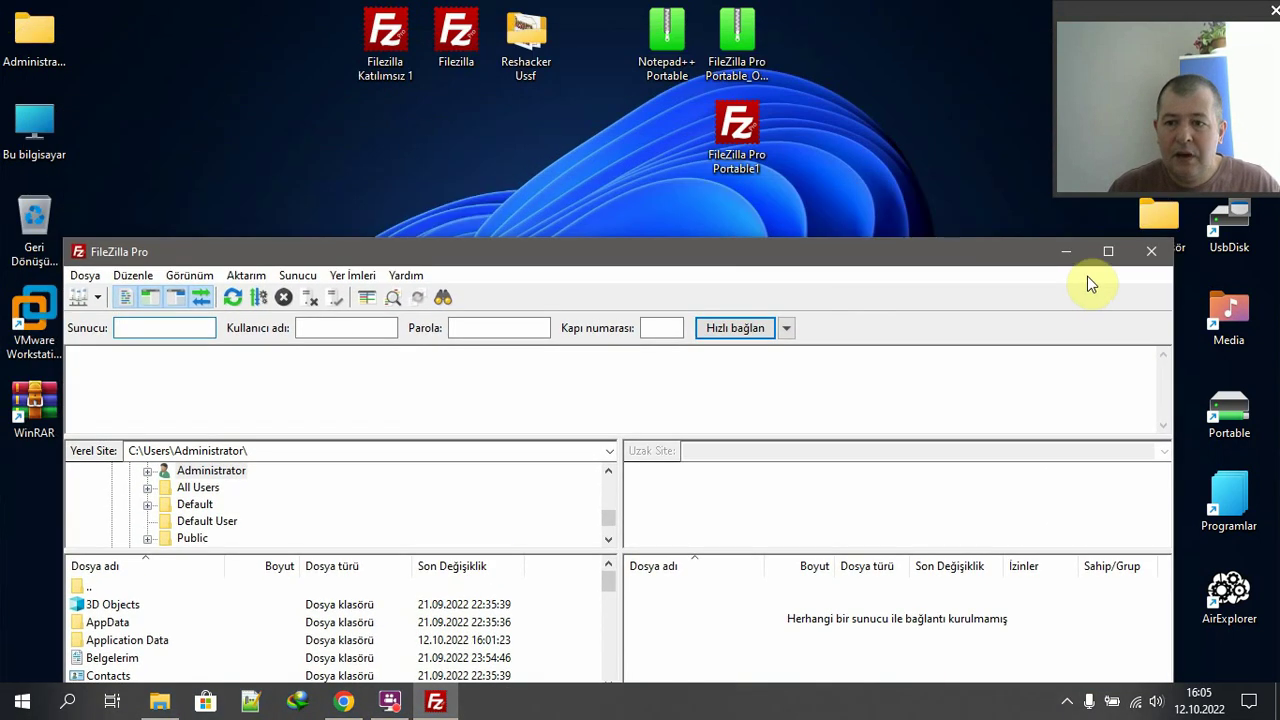
pyautogui.click(1155, 256)
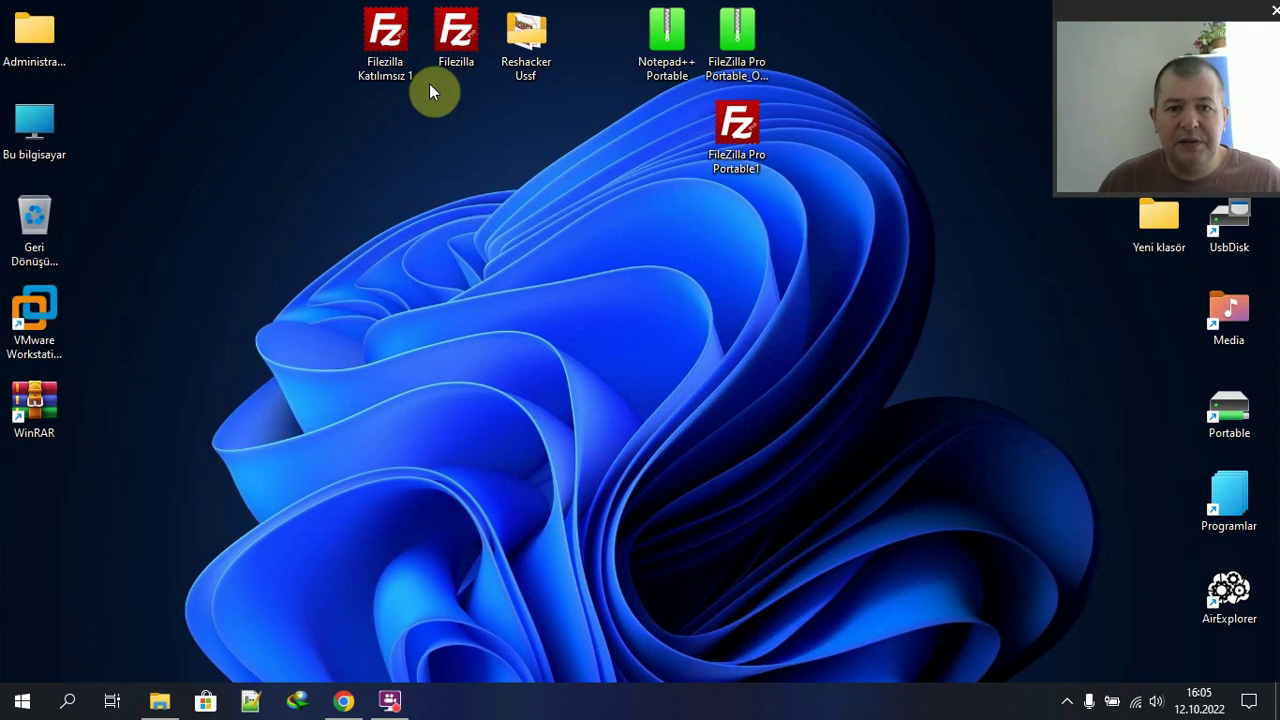
# - Begin a WinRAR archive of the Filezilla desktop file and set it as a solid SFX archive
pyautogui.rightClick(450, 35)
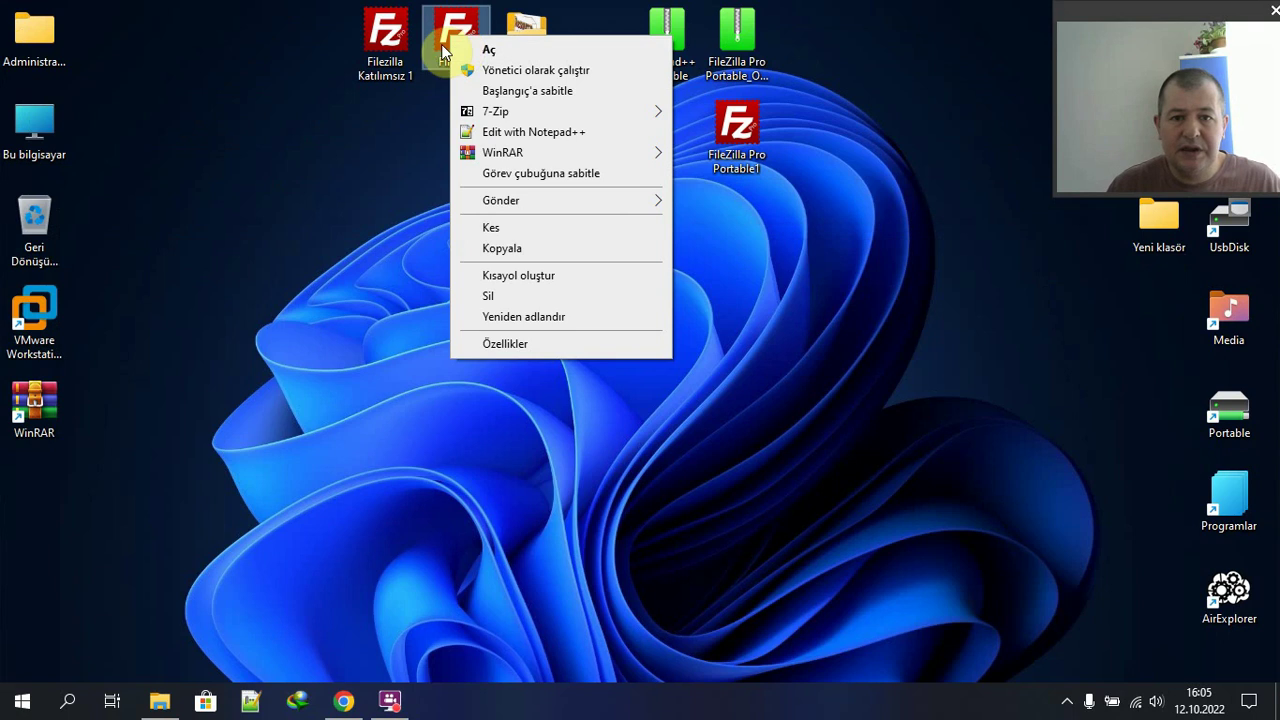
pyautogui.moveTo(651, 160)
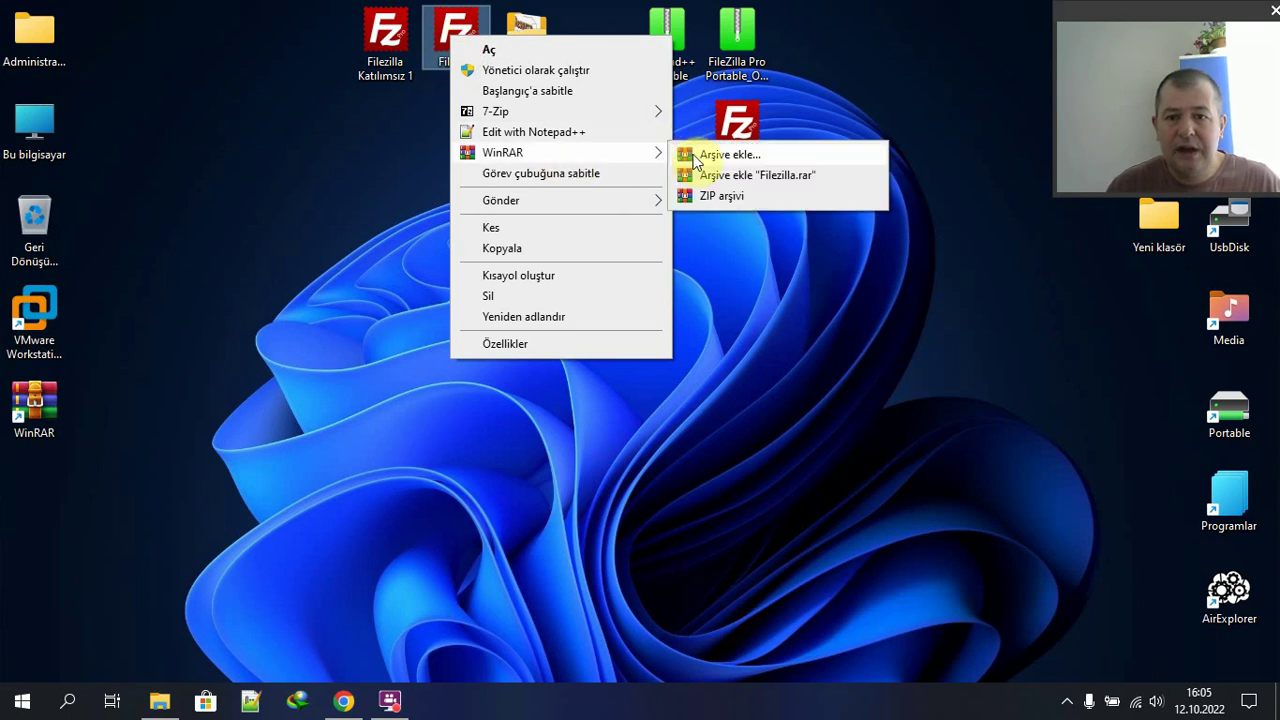
pyautogui.click(710, 155)
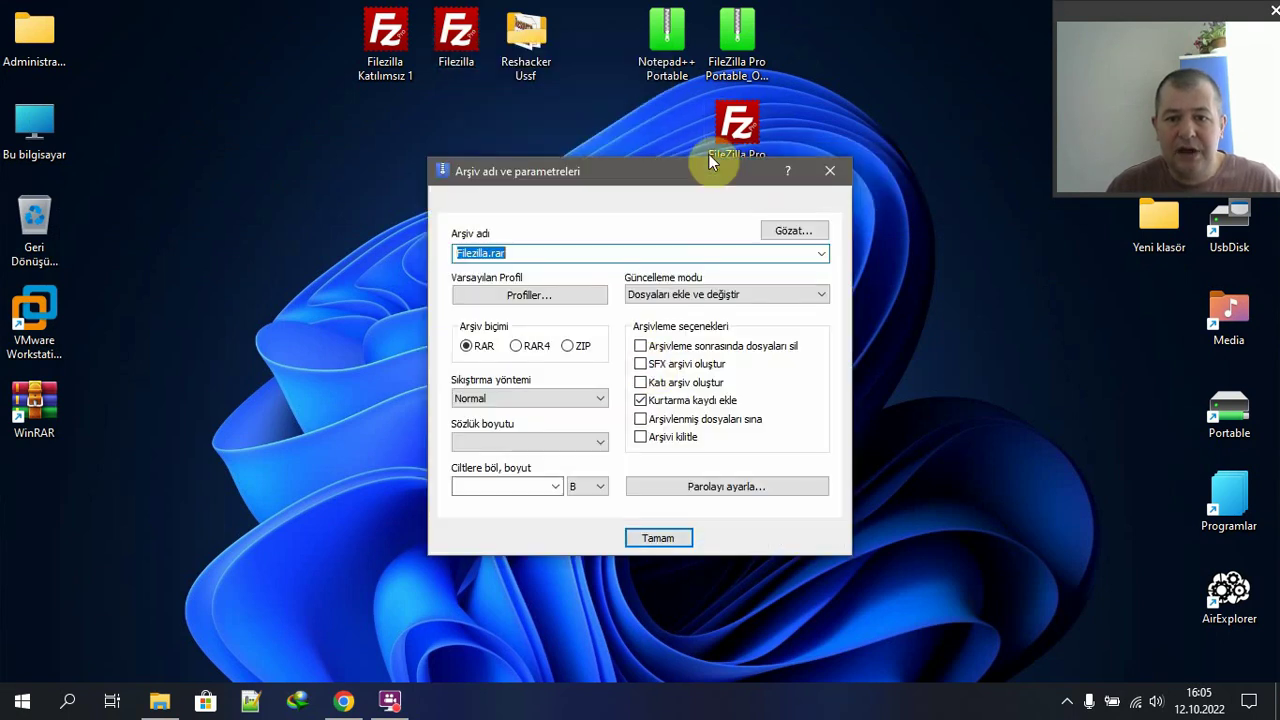
pyautogui.click(651, 366)
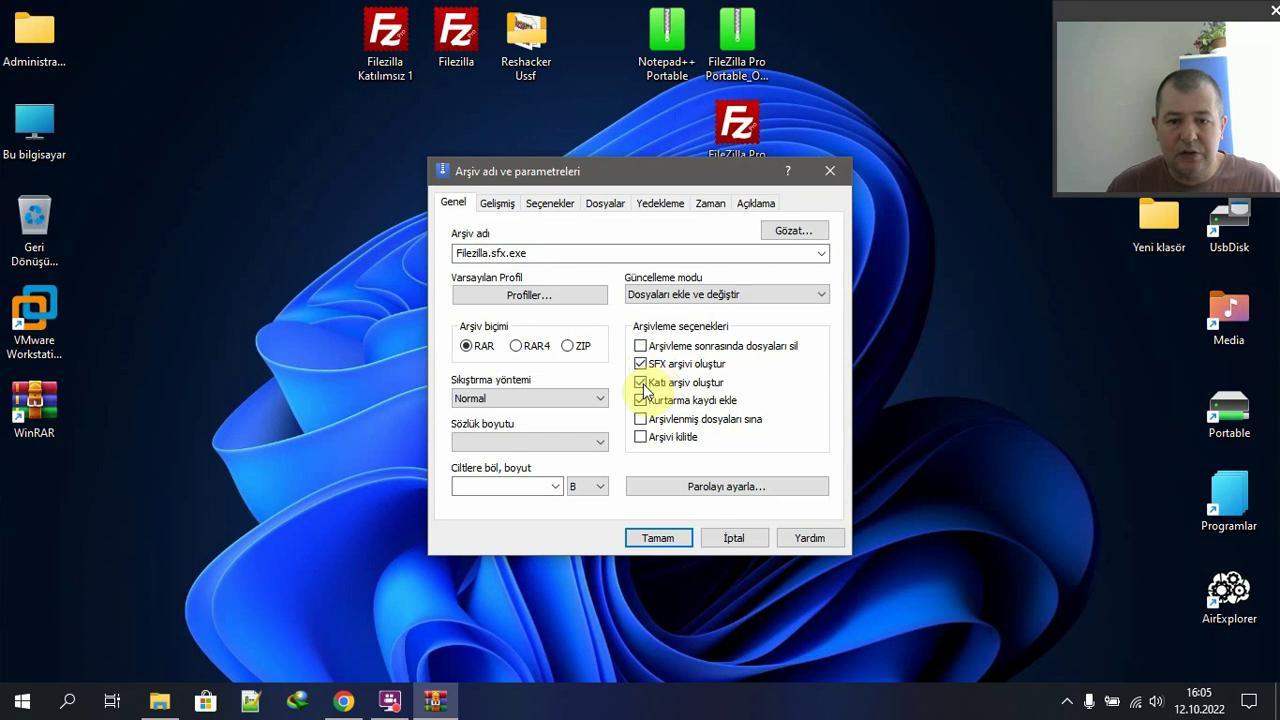
# - Set the archive's compression method to En iyi and its dictionary size to 64 MB
pyautogui.click(553, 399)
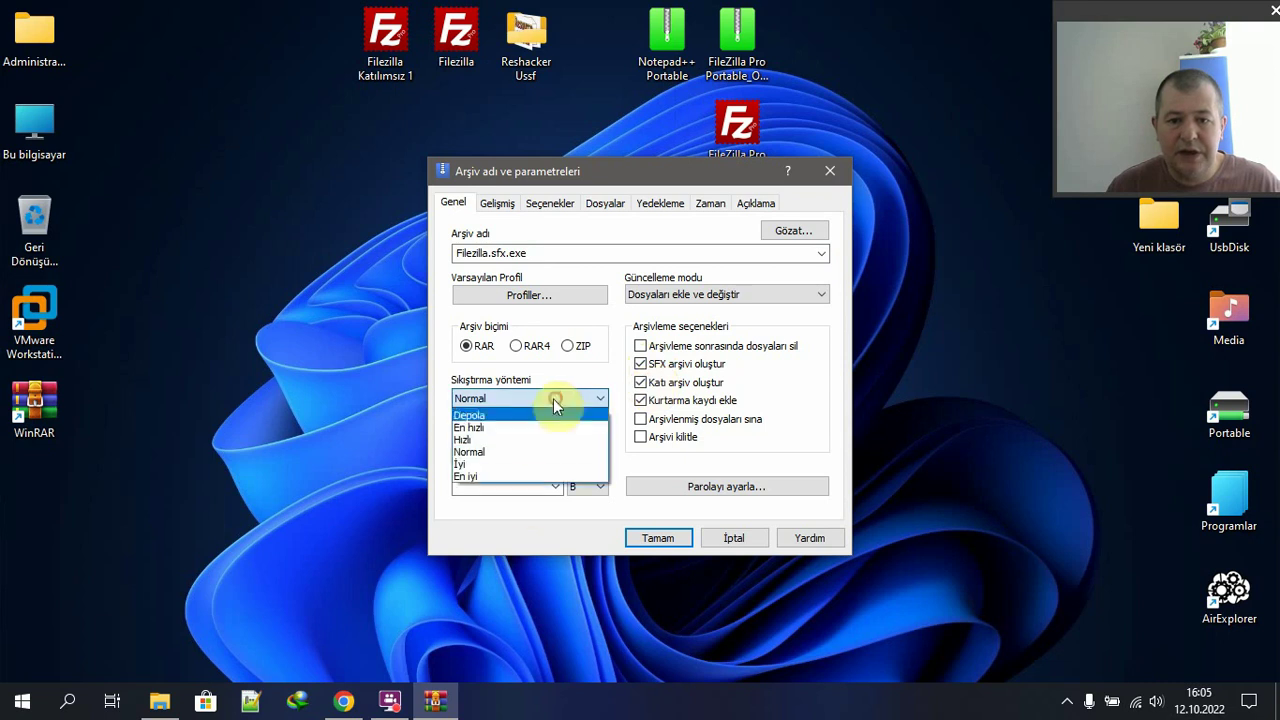
pyautogui.click(531, 468)
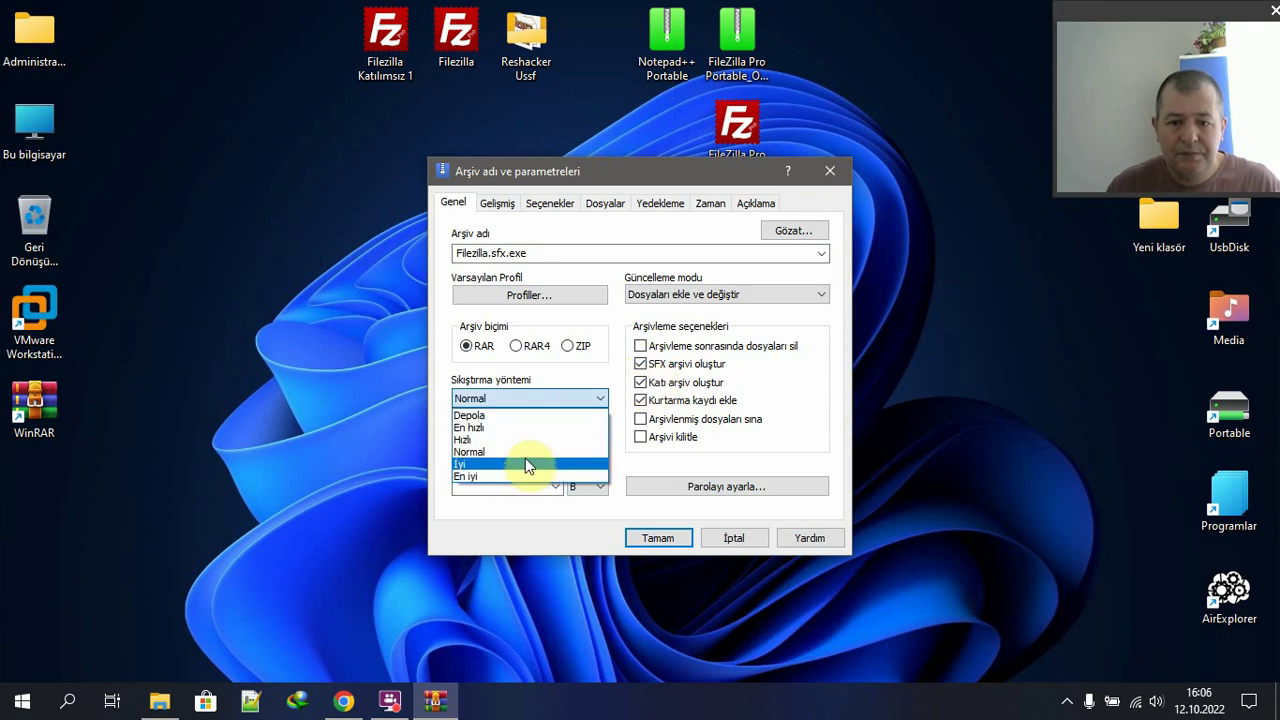
pyautogui.click(525, 476)
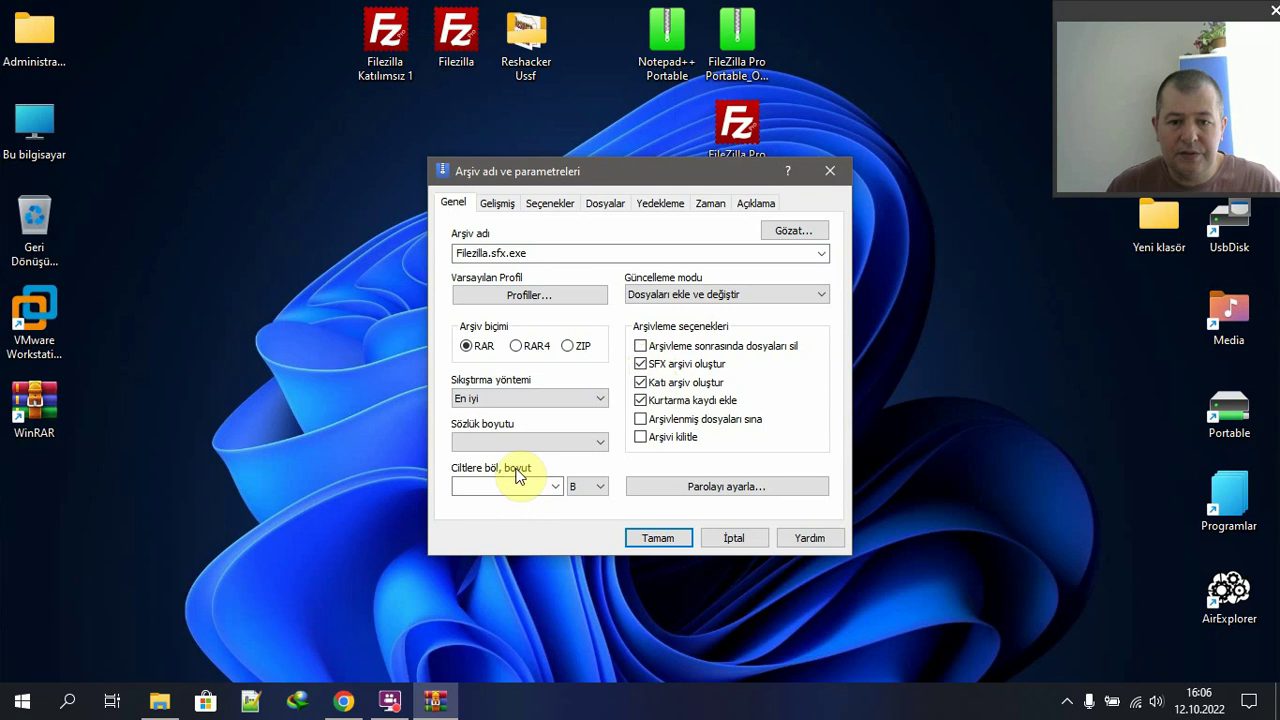
pyautogui.click(523, 442)
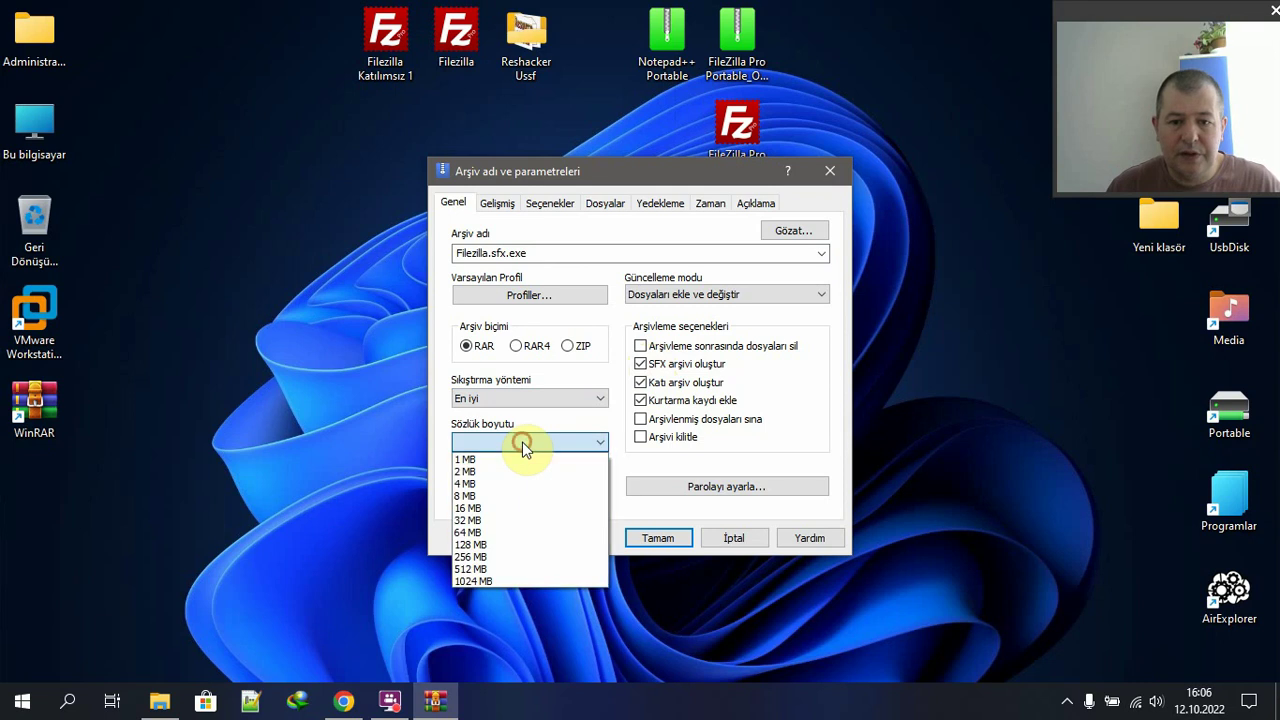
pyautogui.click(500, 532)
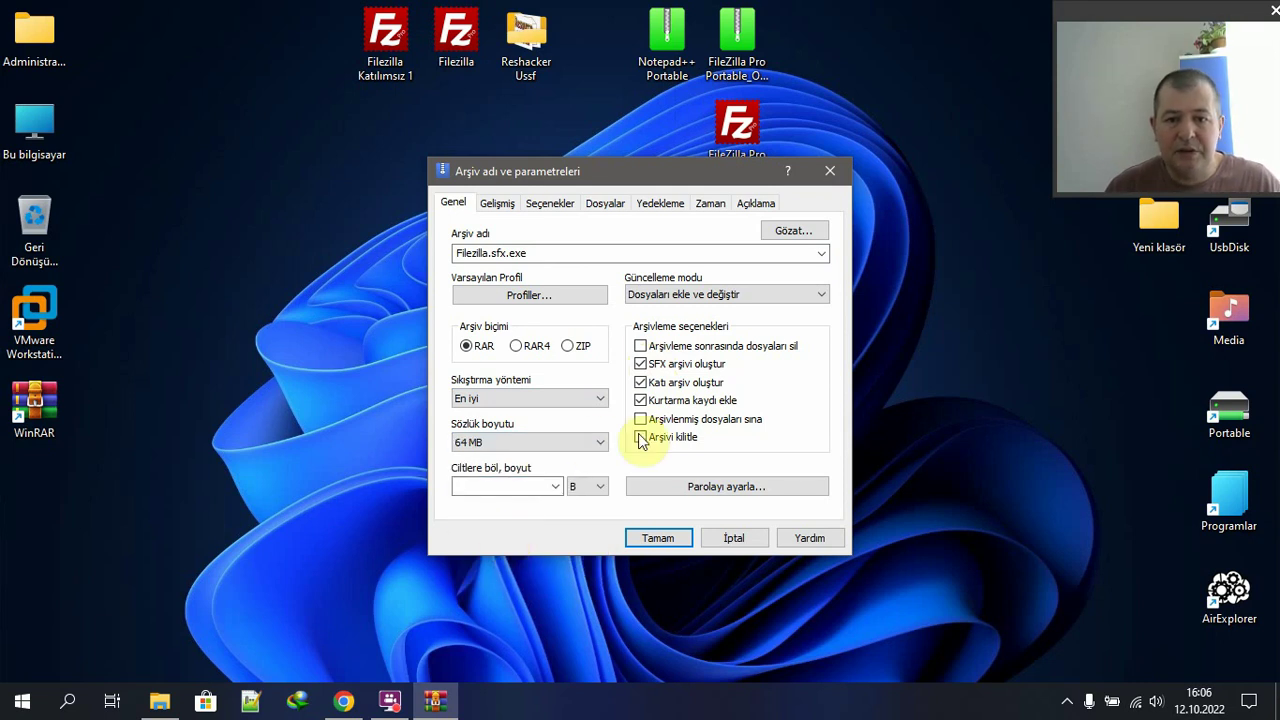
# - In the advanced SFX options, set Filezilla.exe /S to run after extraction
pyautogui.click(505, 204)
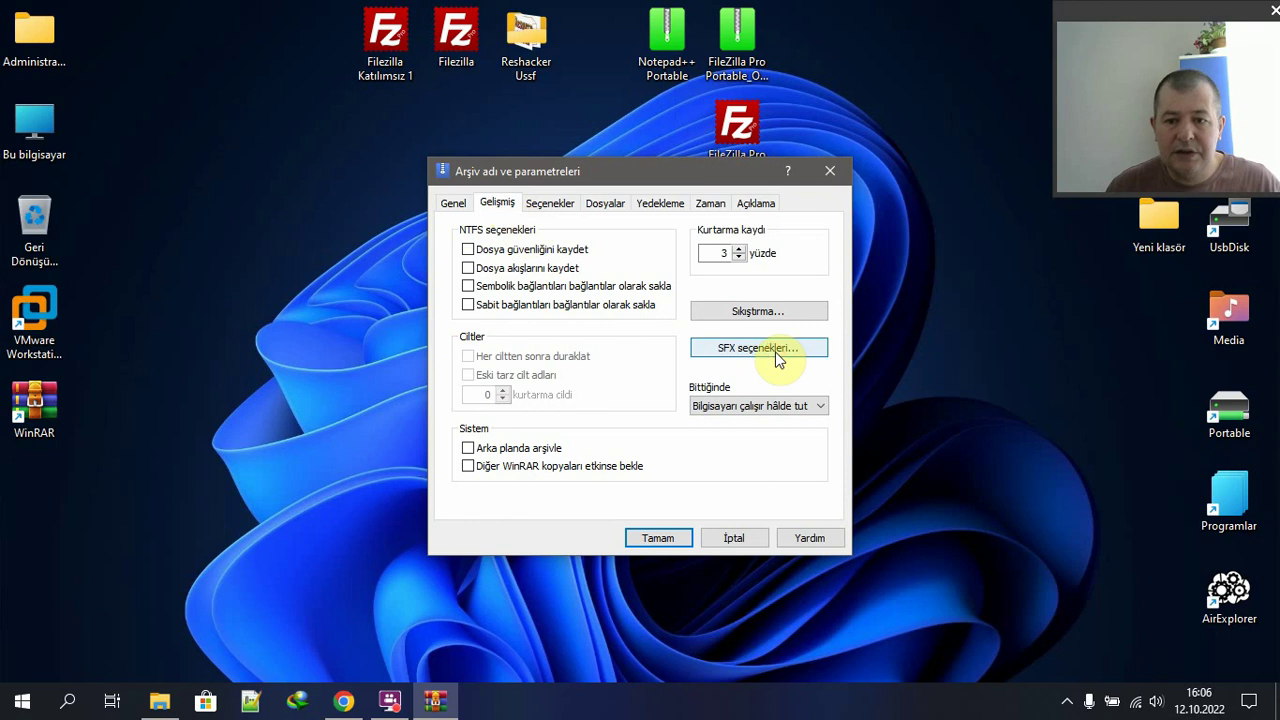
pyautogui.click(776, 352)
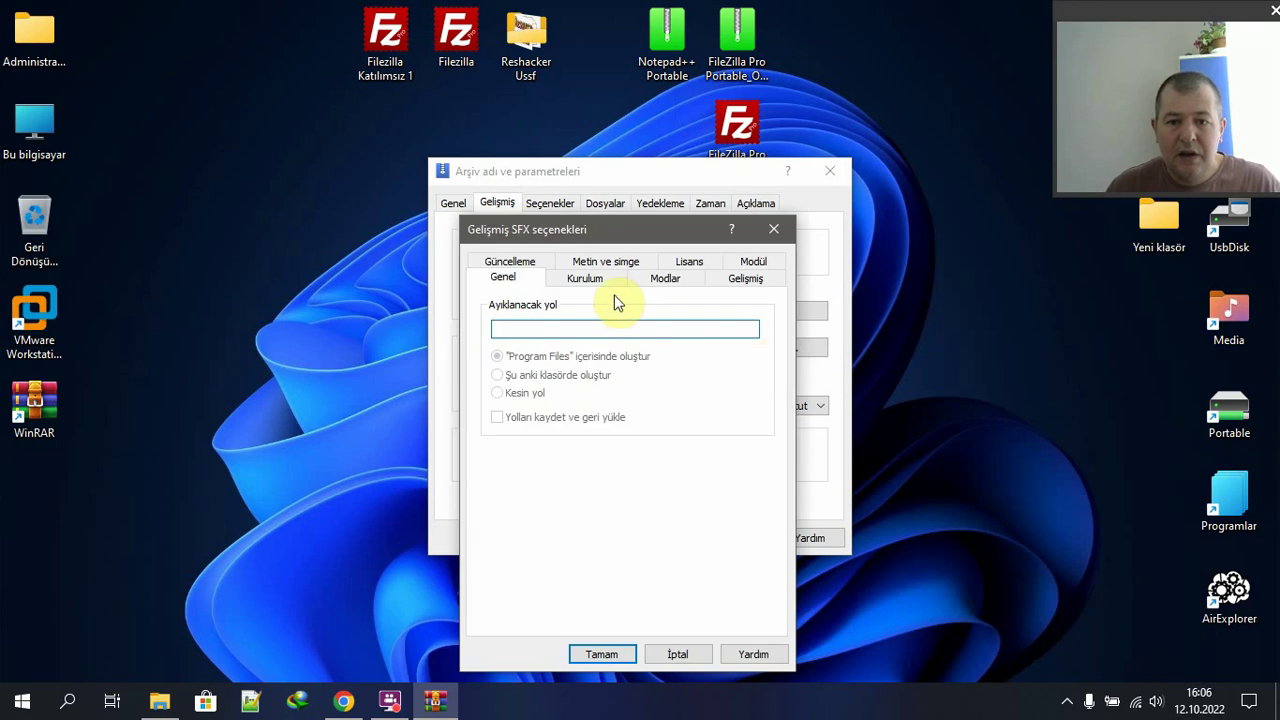
pyautogui.click(588, 280)
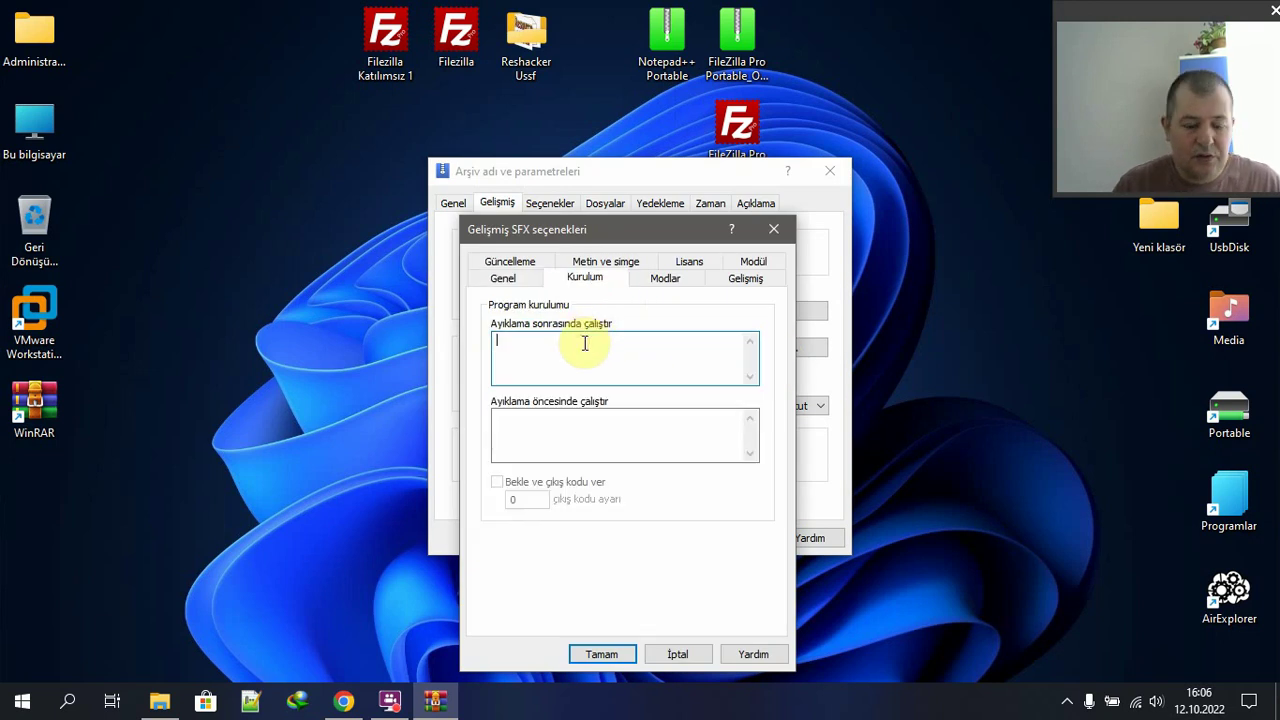
pyautogui.write('Filezilla.exe /S')
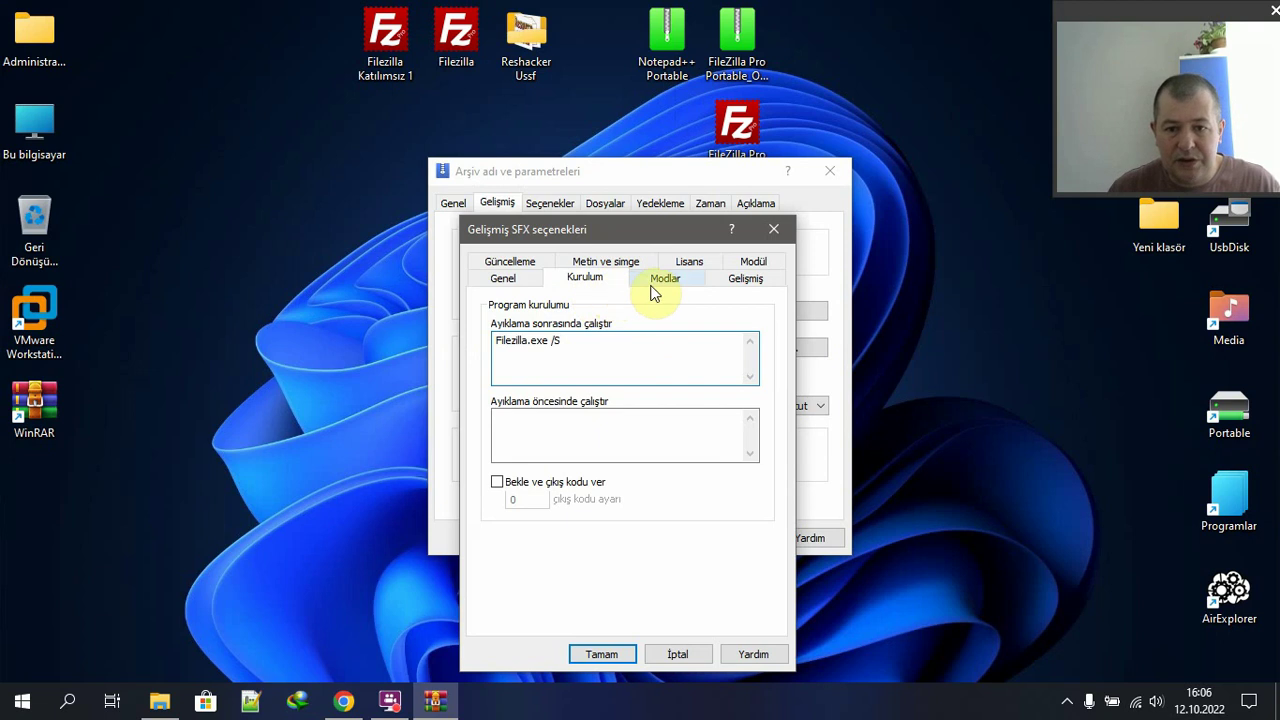
# - Make the SFX archive unpack to a temporary folder and set its silent mode to Tümünü gizle
pyautogui.click(655, 280)
pyautogui.click(538, 327)
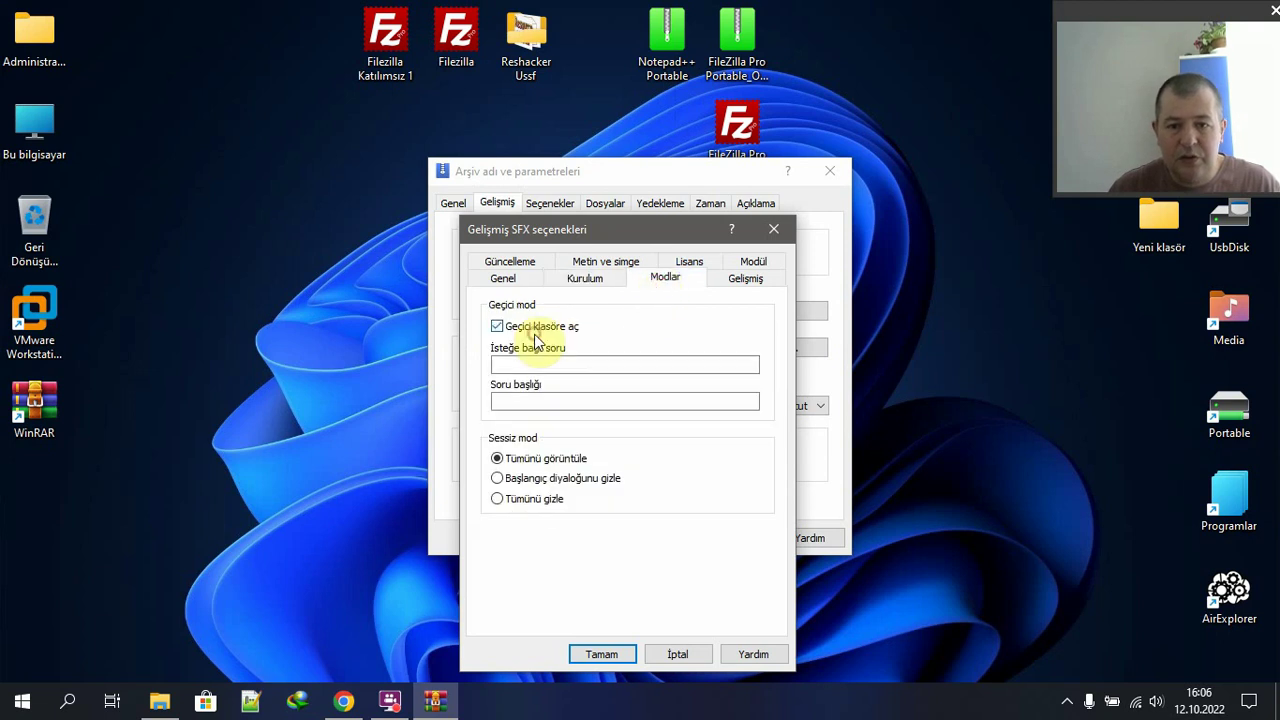
pyautogui.click(543, 499)
# - Set the SFX update mode to Dosyaları ayıkla ve güncelle, create the Filezilla.sfx archive and place it below Filezilla on the desktop
pyautogui.click(503, 262)
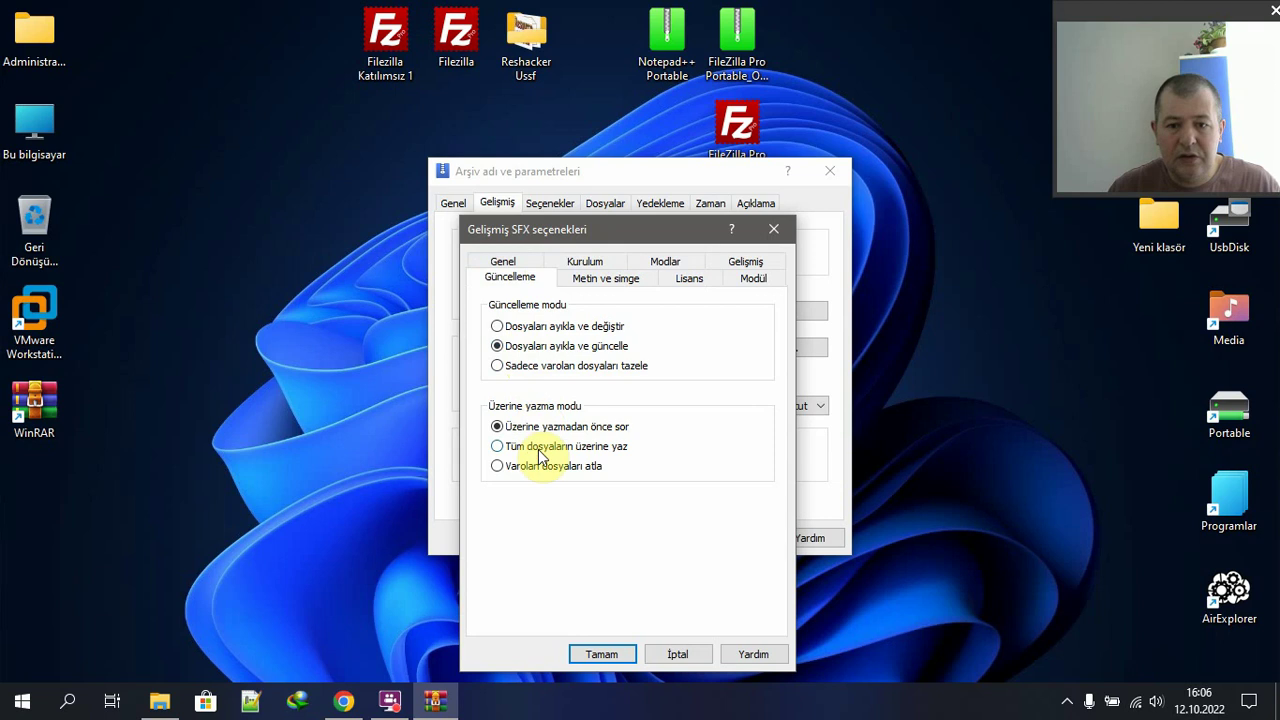
pyautogui.click(602, 654)
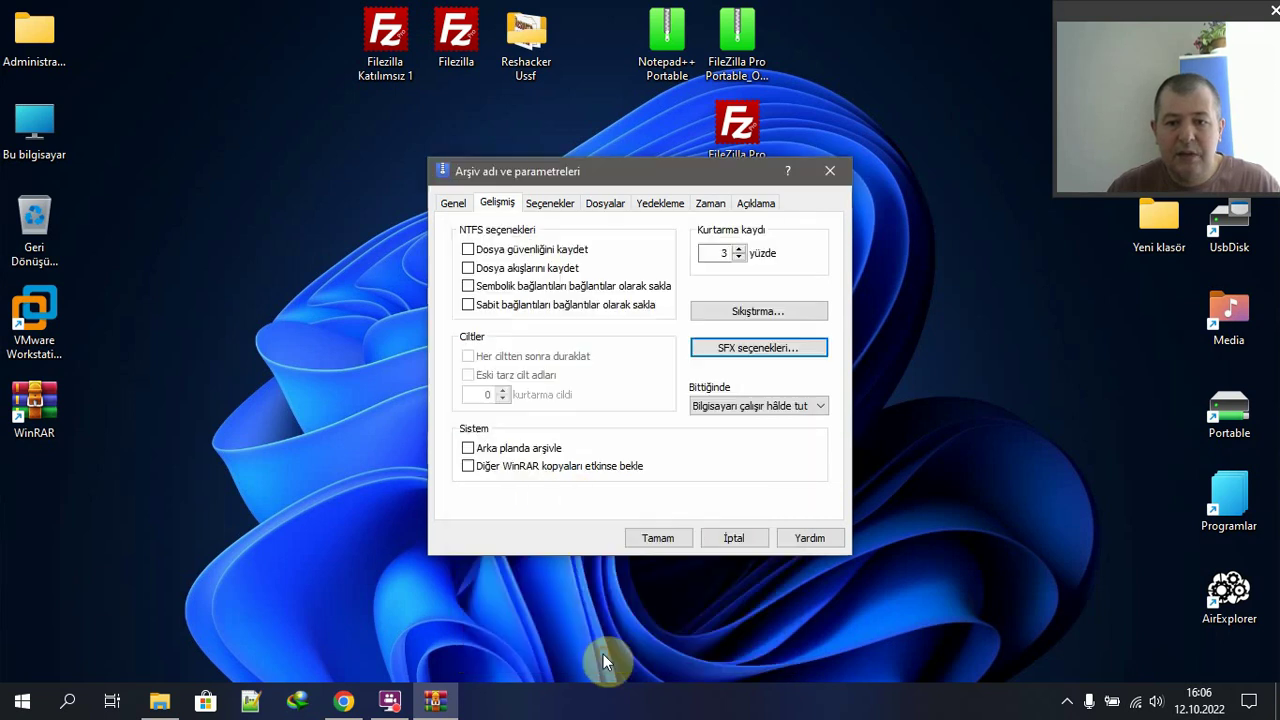
pyautogui.click(633, 538)
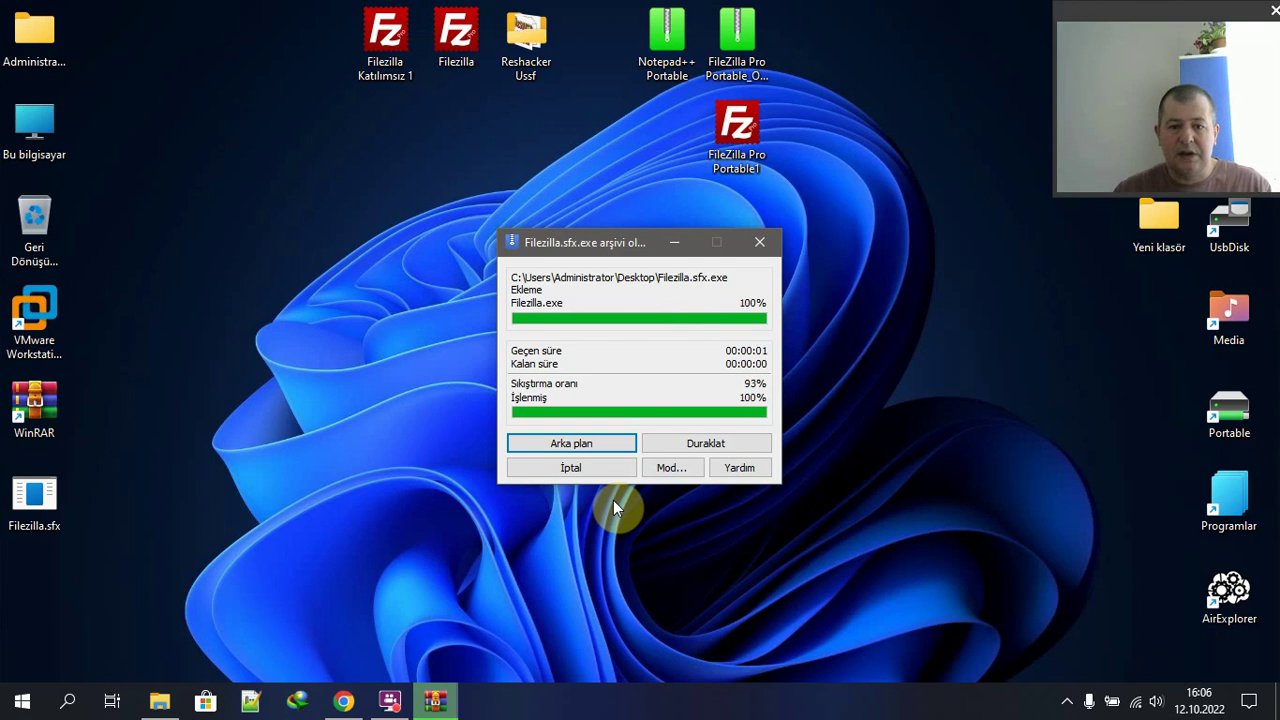
pyautogui.moveTo(40, 485); pyautogui.dragTo(462, 130)
pyautogui.click(538, 47)
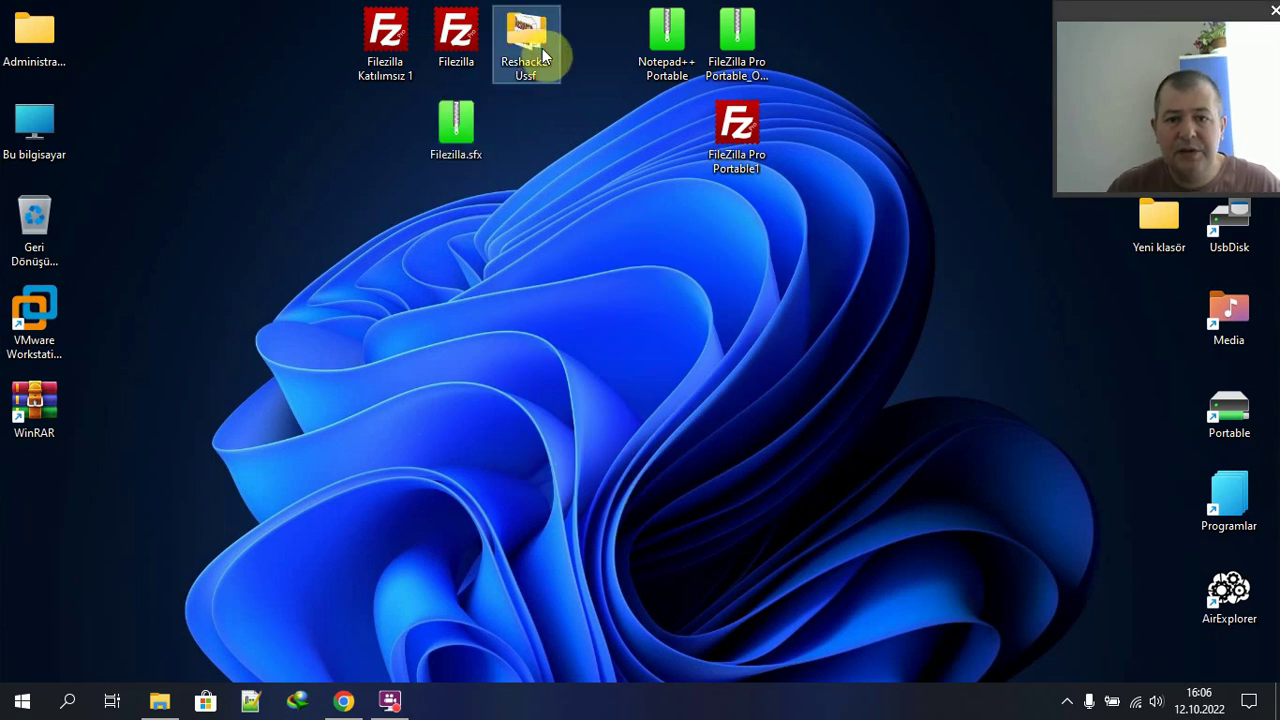
pyautogui.doubleClick(540, 49)
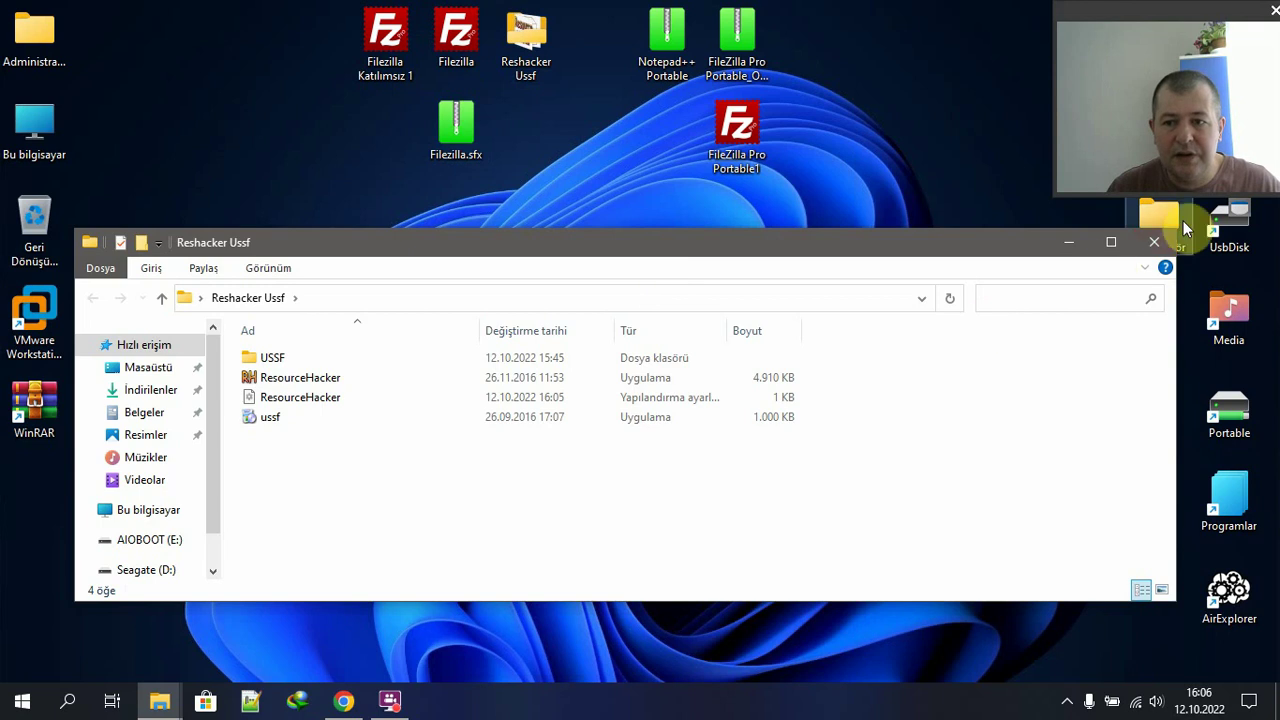
pyautogui.click(1155, 243)
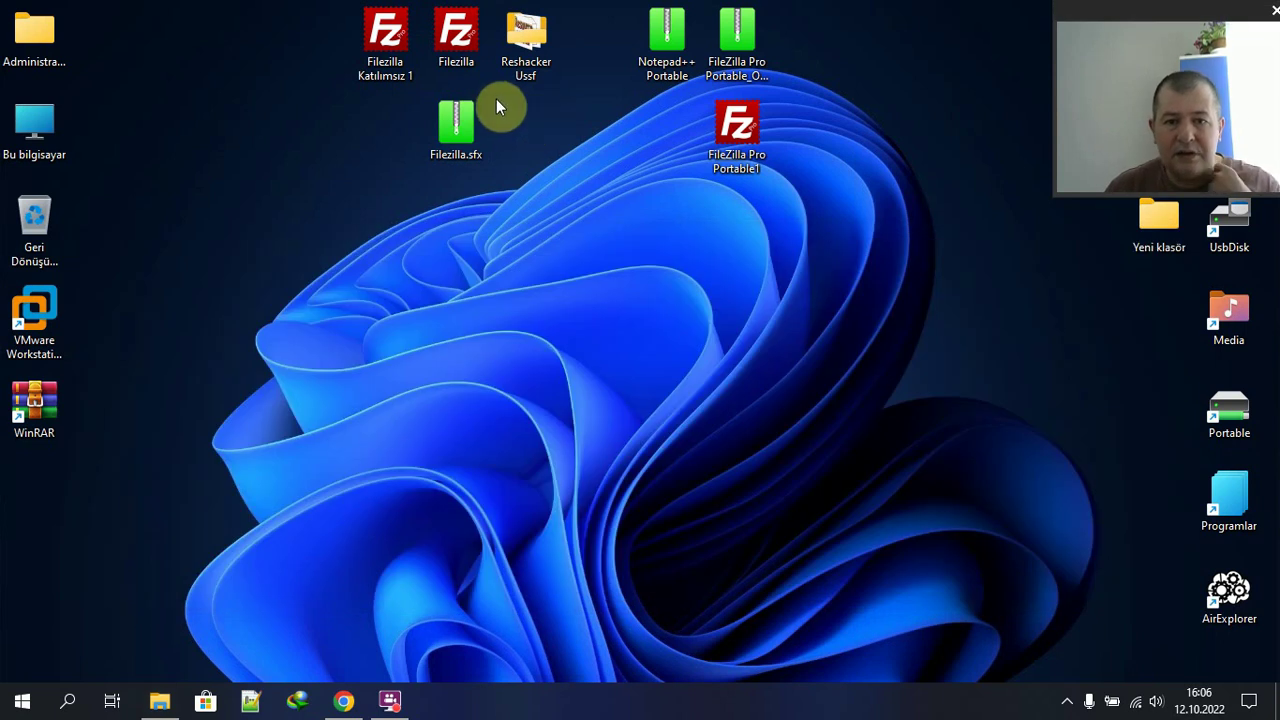
# - Permanently delete the Filezilla.sfx file from the desktop
pyautogui.moveTo(462, 127); pyautogui.dragTo(537, 138)
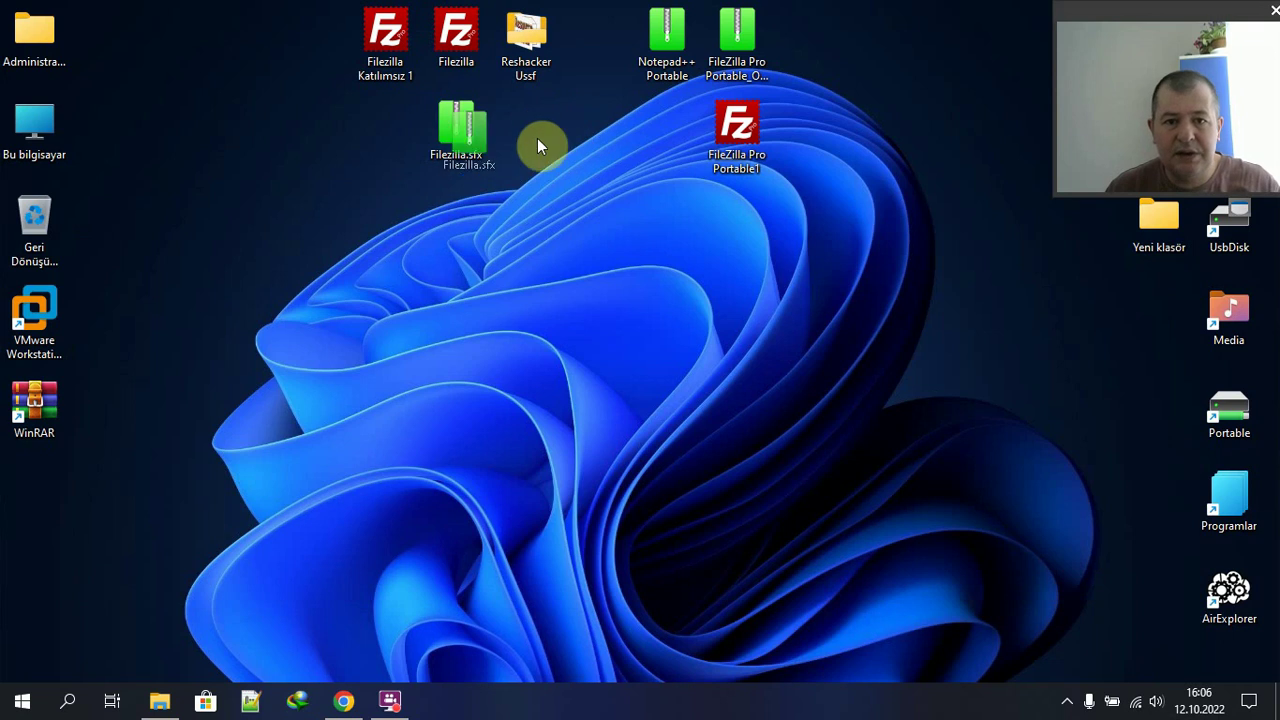
pyautogui.moveTo(427, 139); pyautogui.dragTo(427, 138)
pyautogui.hotkey('shift', 'Delete')
pyautogui.press('Return')
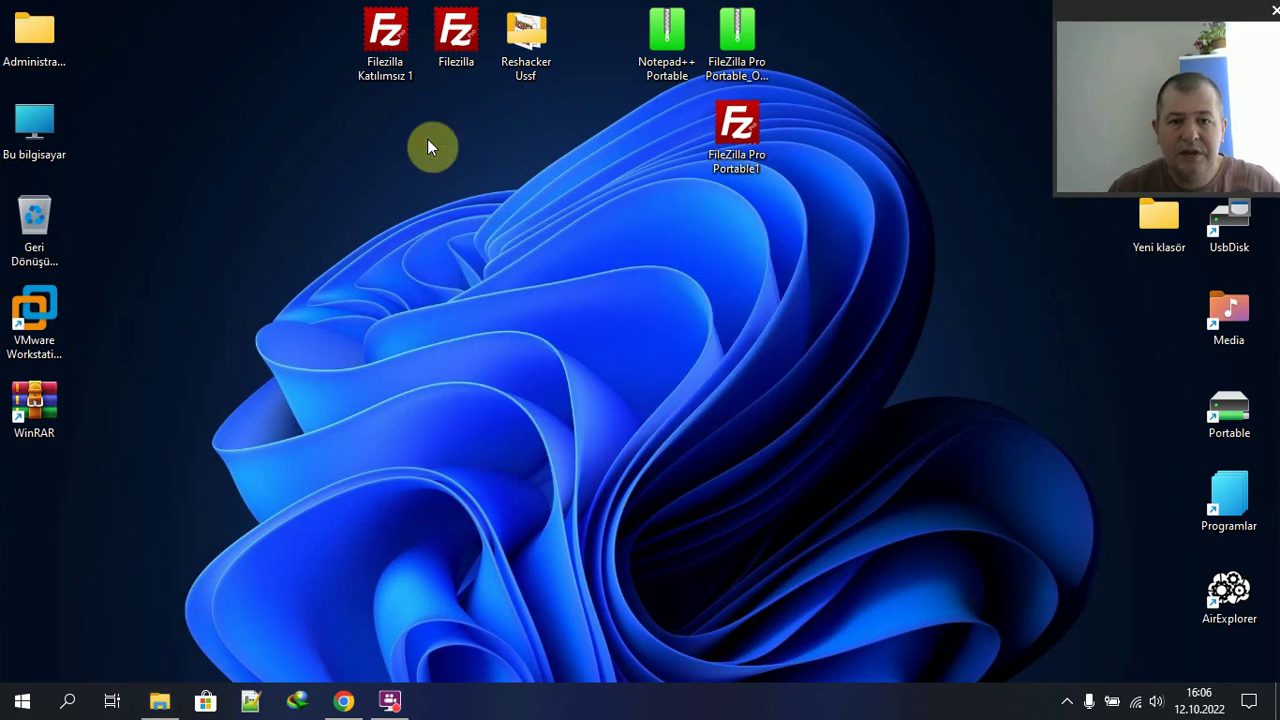
# - Rename Filezilla Katılımsız 1 as Filezilla Katılımsız and place it between Reshacker Ussf and Notepad++ Portable on the desktop
pyautogui.moveTo(395, 55); pyautogui.dragTo(490, 243)
pyautogui.click(485, 262)
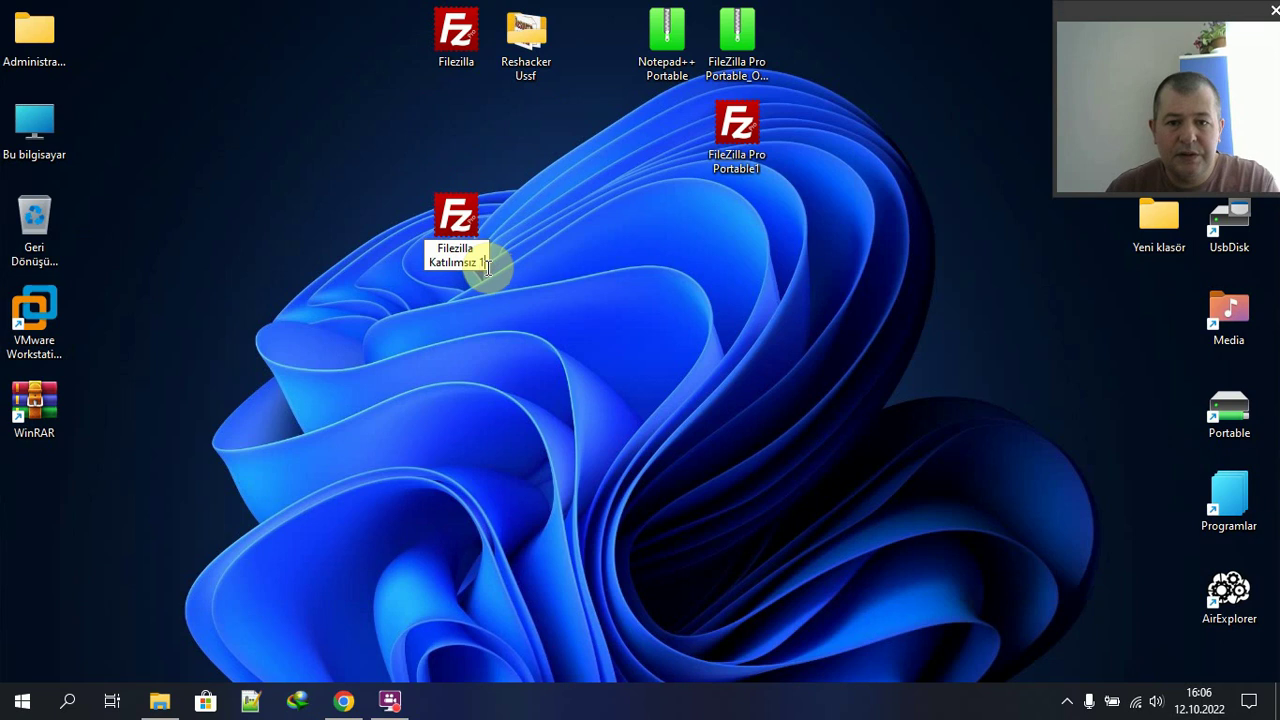
pyautogui.press('BackSpace')
pyautogui.press('BackSpace')
pyautogui.press('Return')
pyautogui.moveTo(466, 230); pyautogui.dragTo(616, 55)
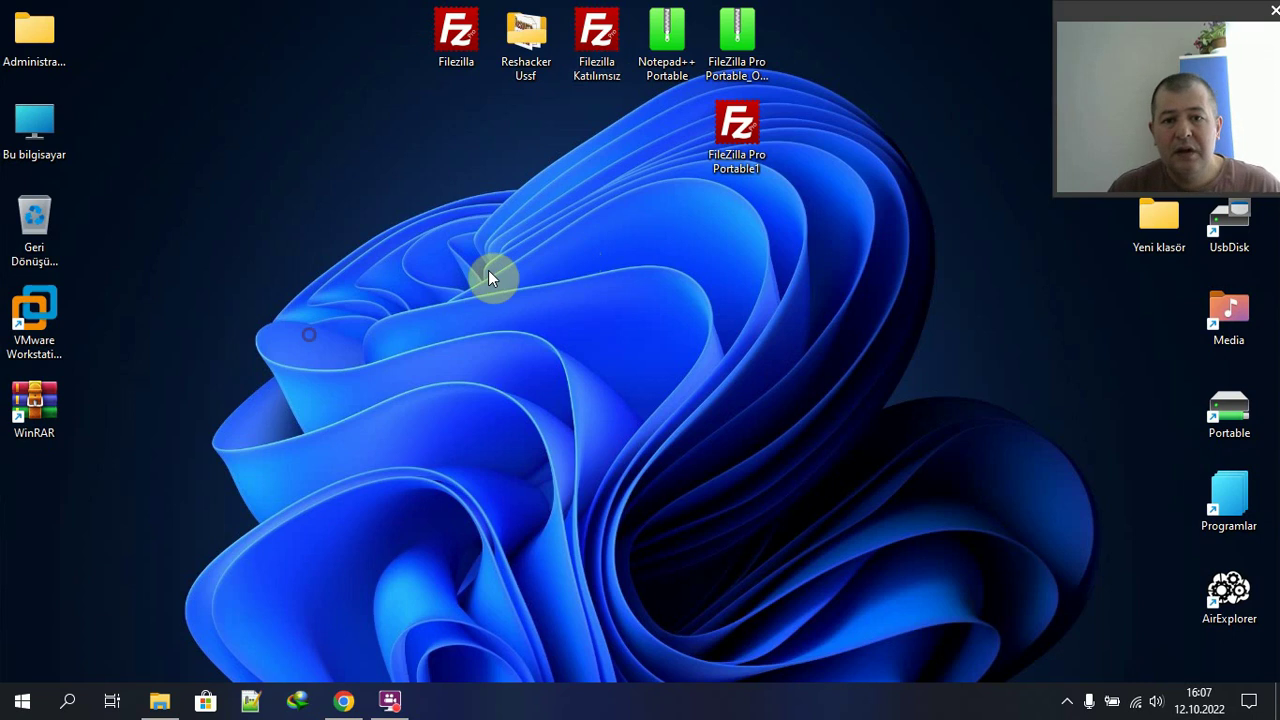
# - Look at the ussf application in the Reshacker Ussf folder and close the folder
pyautogui.doubleClick(496, 44)
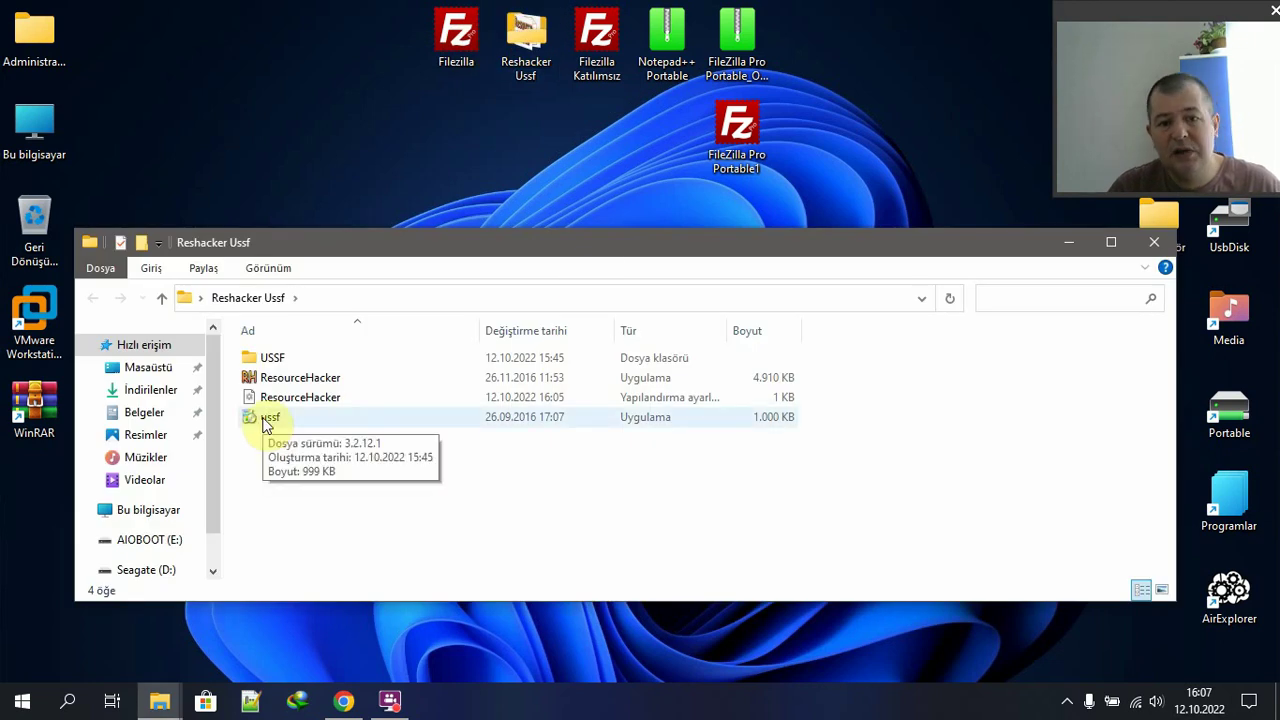
pyautogui.click(1173, 232)
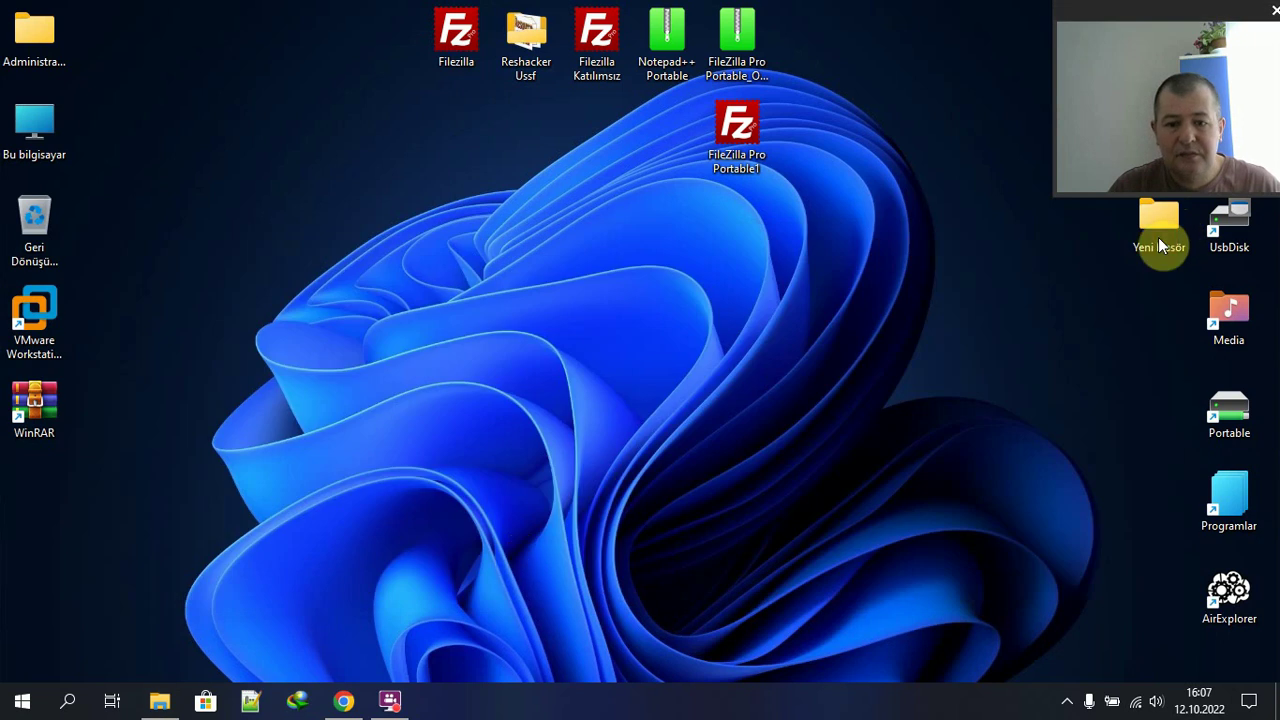
# - Switch to Chrome and search Google for "file zilla parametre command line"
pyautogui.click(340, 697)
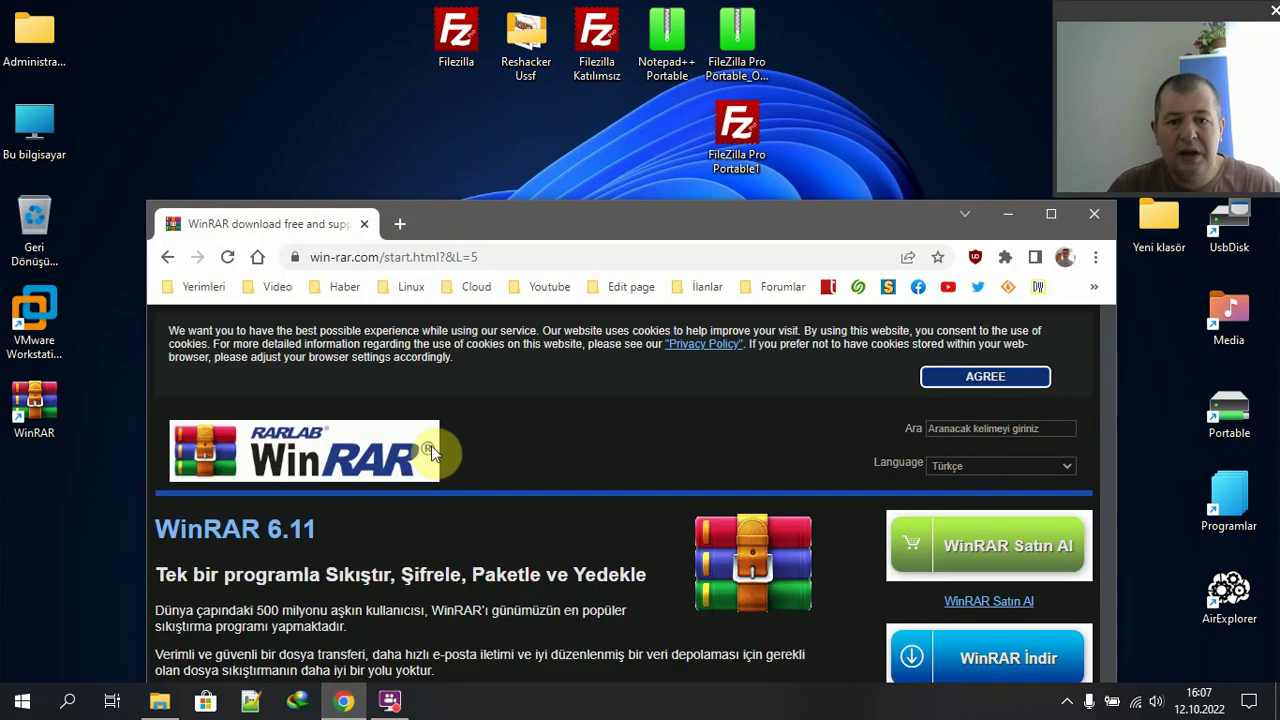
pyautogui.doubleClick(570, 230)
pyautogui.click(374, 48)
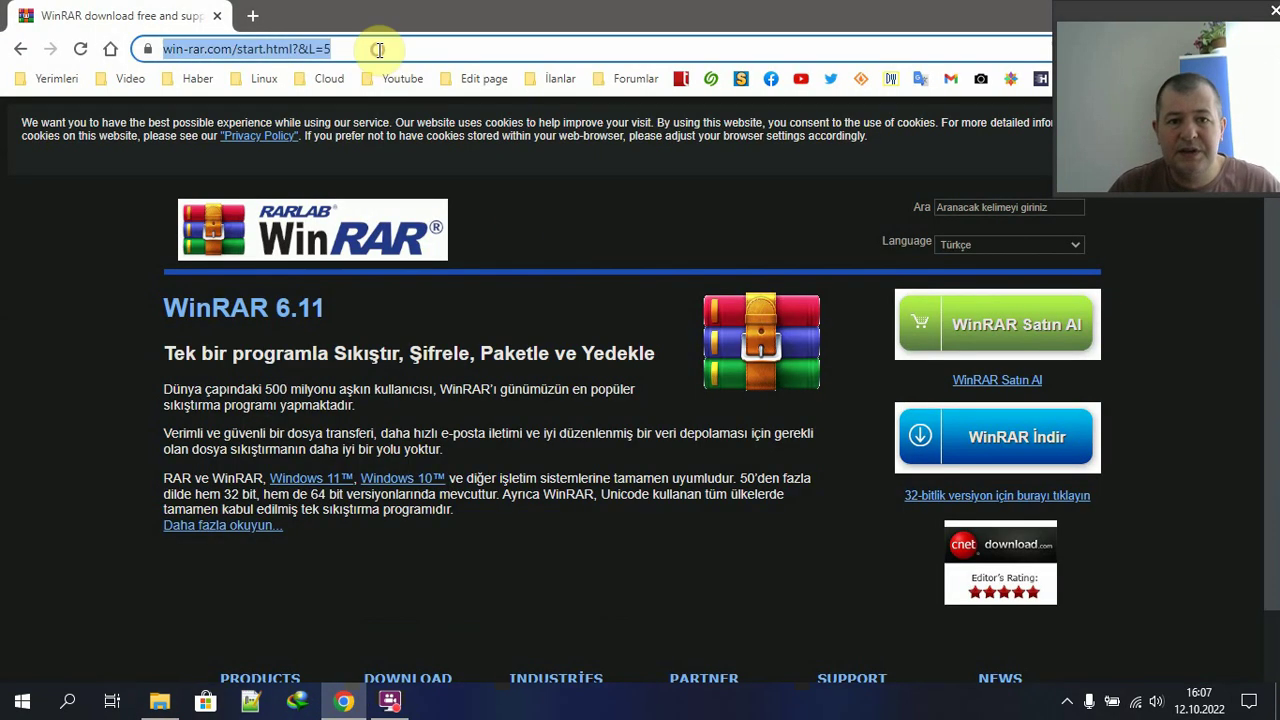
pyautogui.write('filze zil')
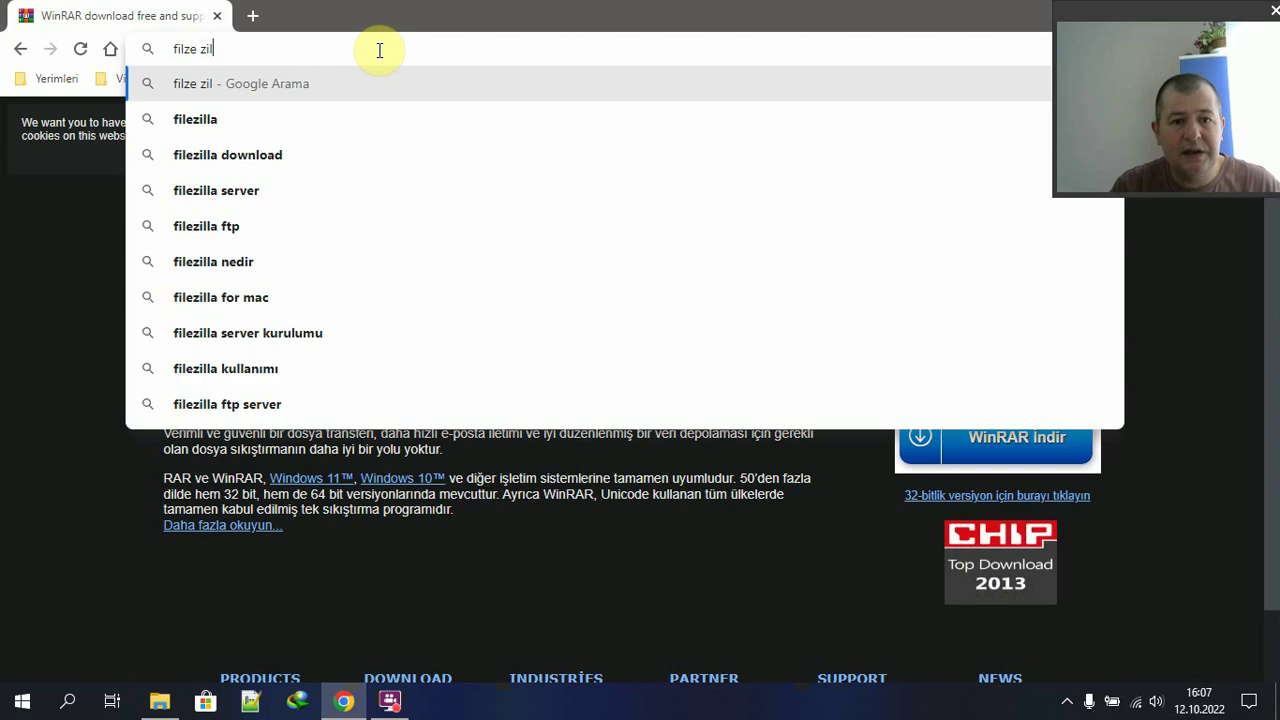
pyautogui.press('BackSpace')
pyautogui.press('BackSpace')
pyautogui.press('BackSpace')
pyautogui.press('BackSpace')
pyautogui.press('BackSpace')
pyautogui.press('BackSpace')
pyautogui.write('e zilla parametre')
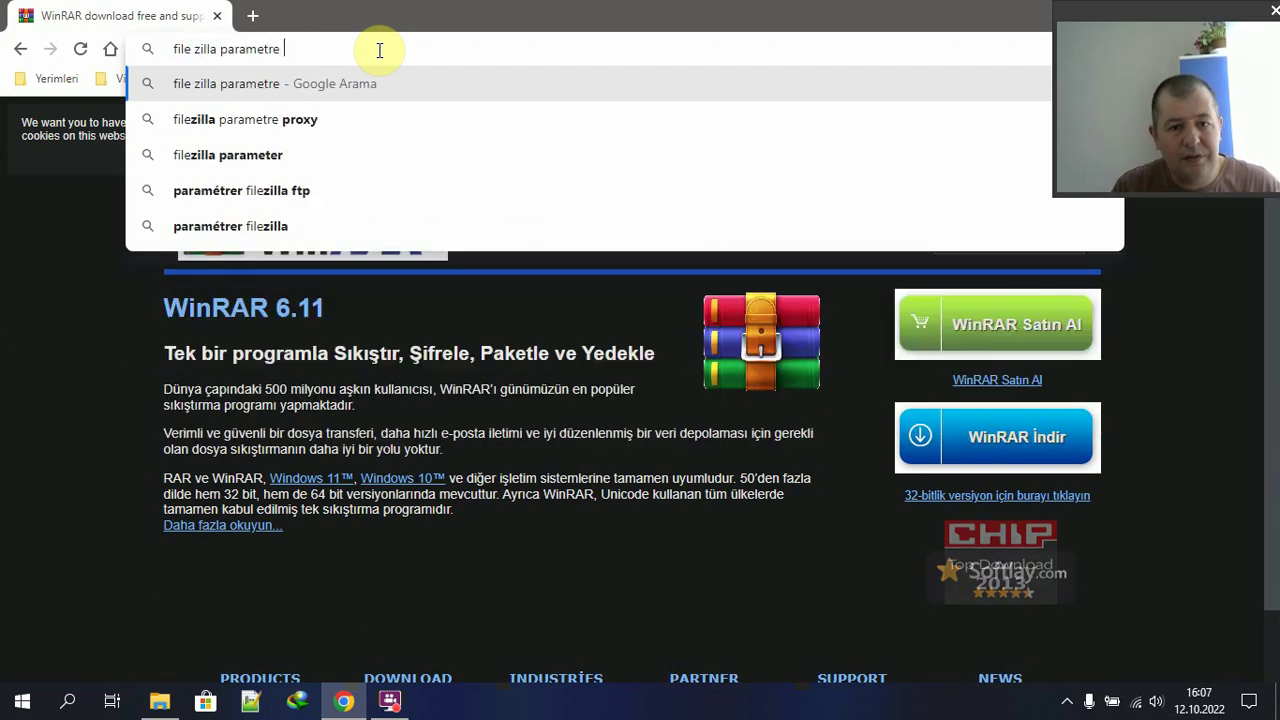
pyautogui.write(' command line')
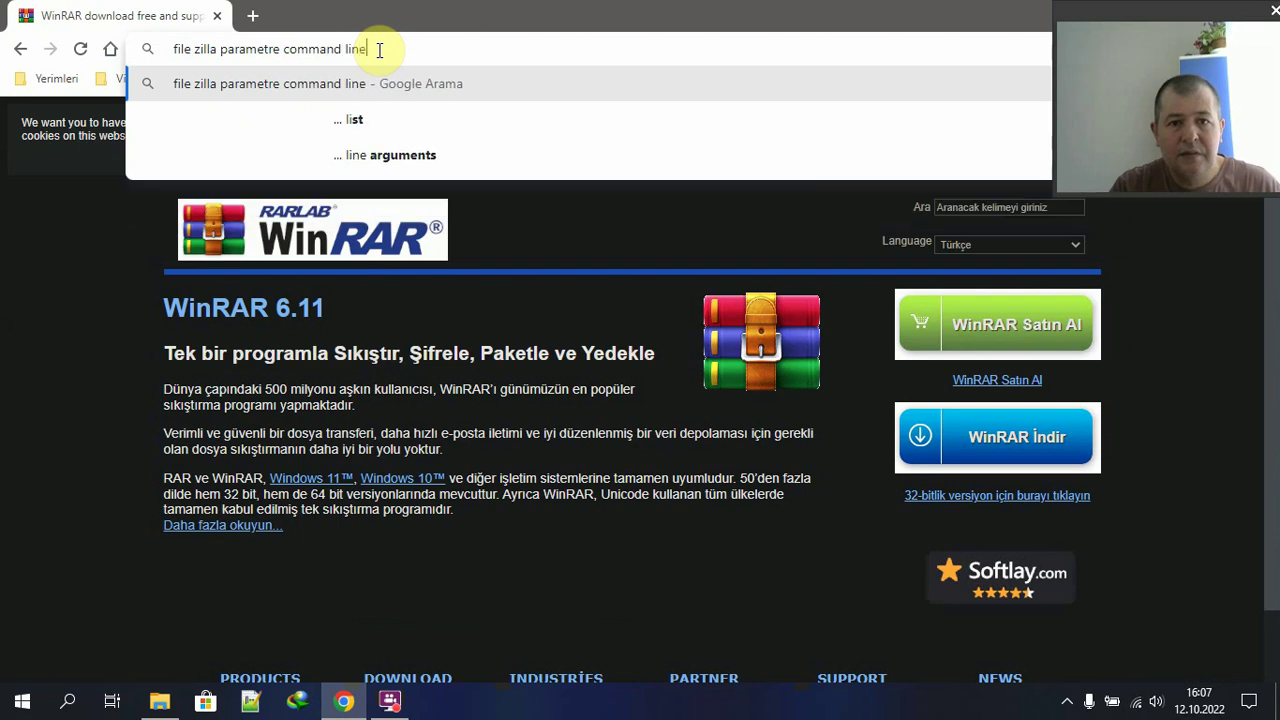
pyautogui.press('Return')
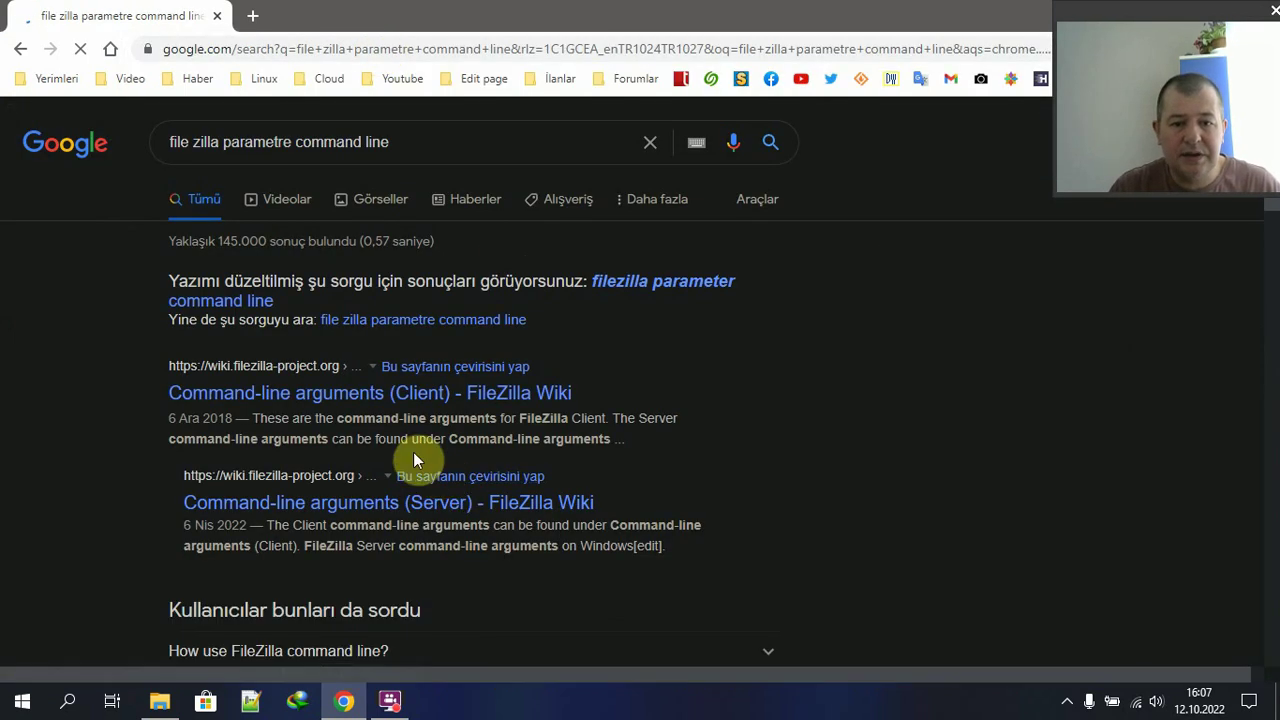
# - Look through the search results and open the FileZilla Command Line page on filezillapro.com
pyautogui.scroll(-3, 380, 409)
pyautogui.scroll(1, 366, 381)
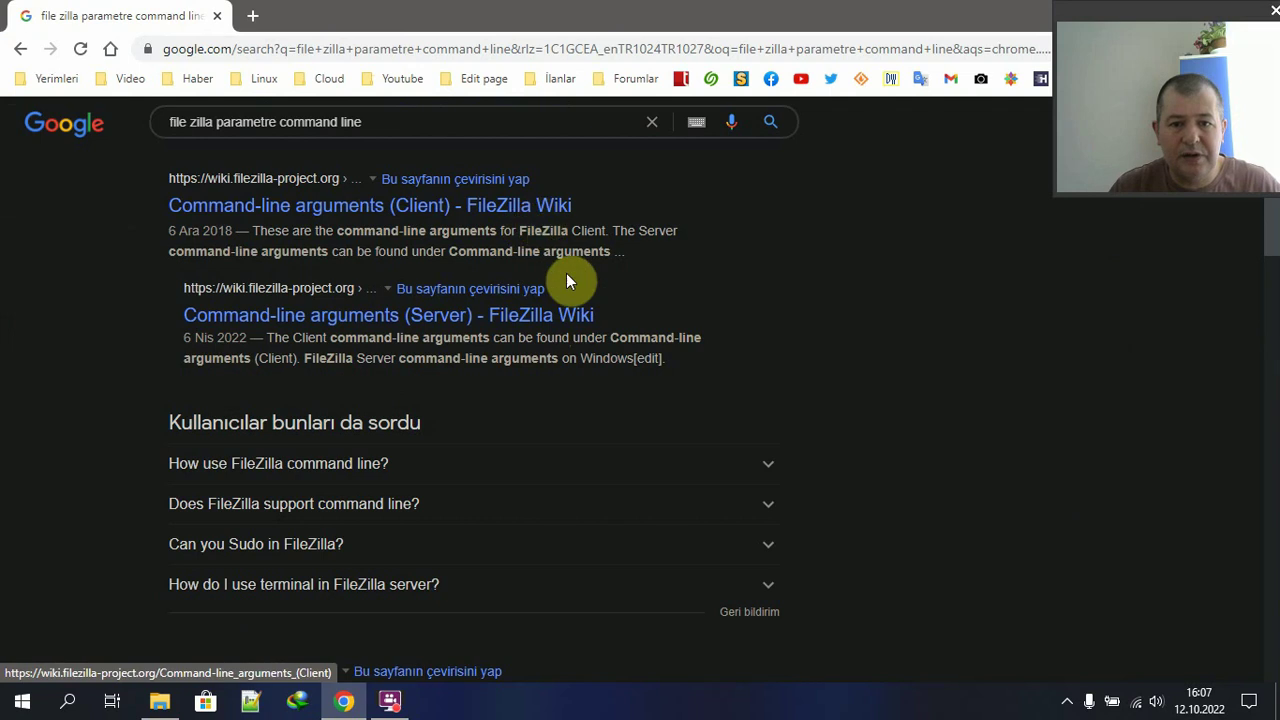
pyautogui.scroll(-1, 529, 387)
pyautogui.scroll(1, 508, 426)
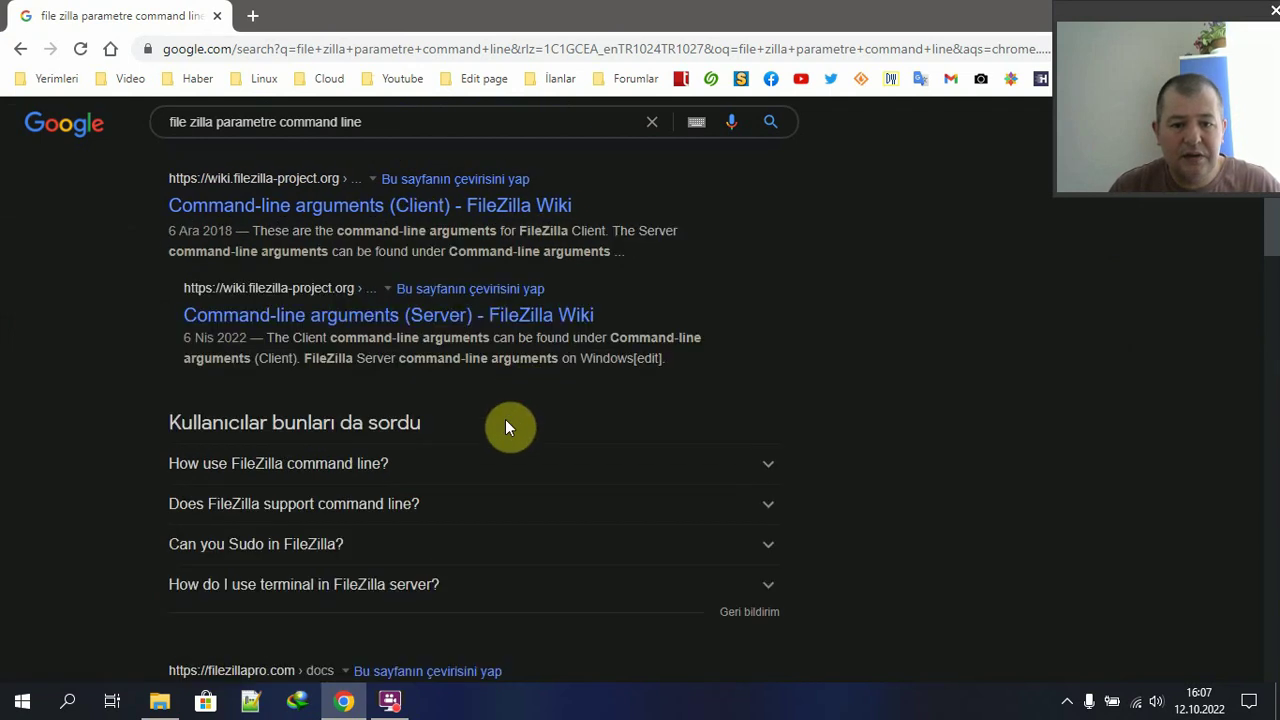
pyautogui.scroll(-1, 491, 429)
pyautogui.scroll(1, 488, 425)
pyautogui.scroll(-1, 486, 423)
pyautogui.scroll(-1, 470, 440)
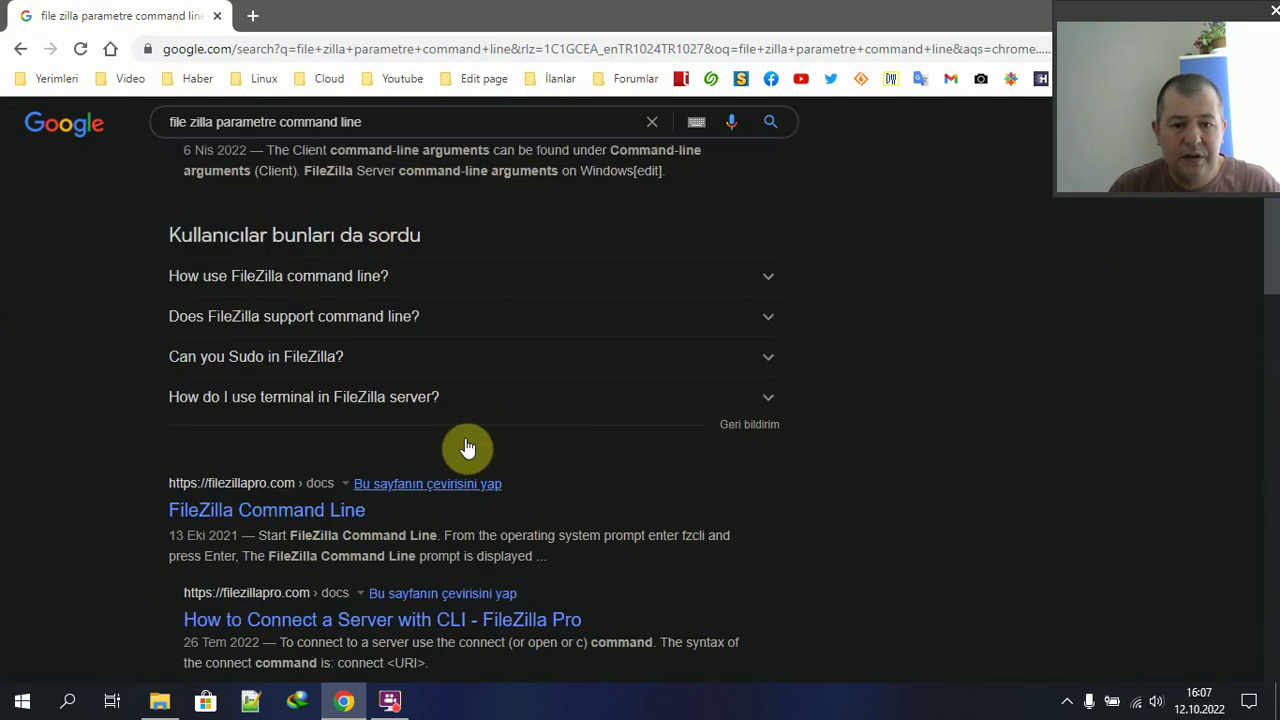
pyautogui.click(335, 517)
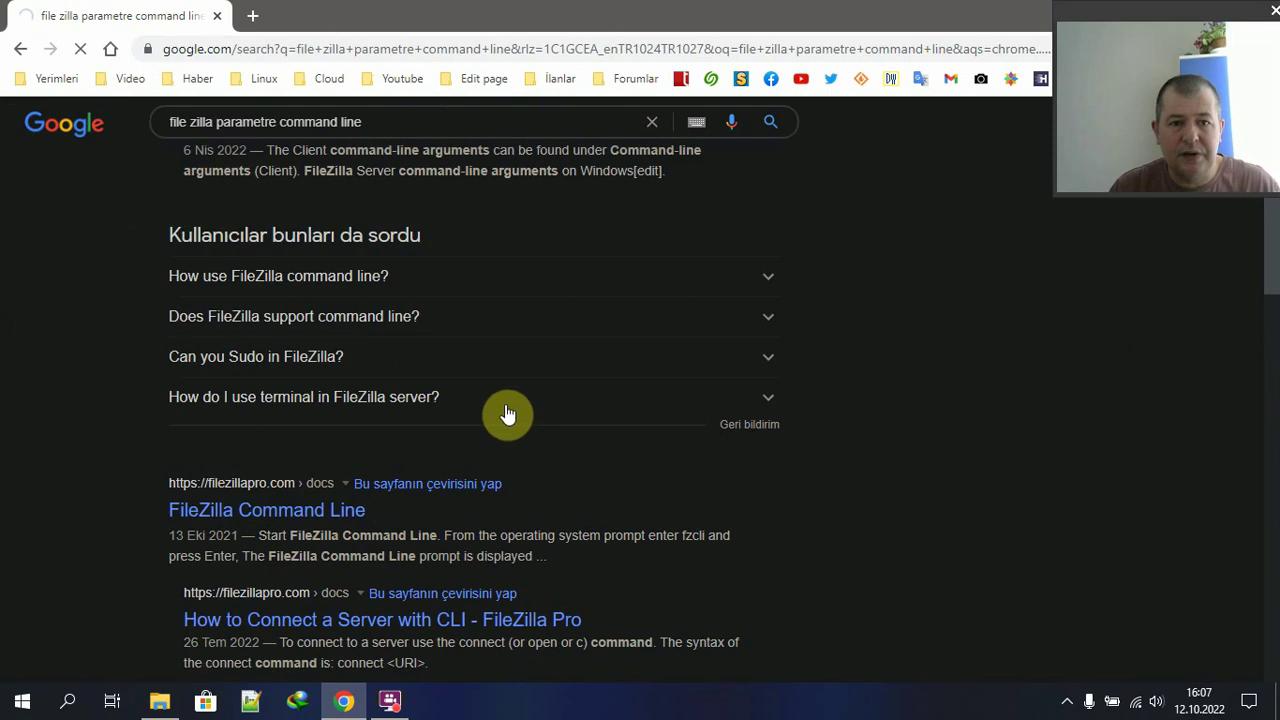
# - Read through the command examples and Knowledge Base links on the FileZilla Command Line page, and return to the desktop
pyautogui.moveTo(686, 8); pyautogui.dragTo(637, 9)
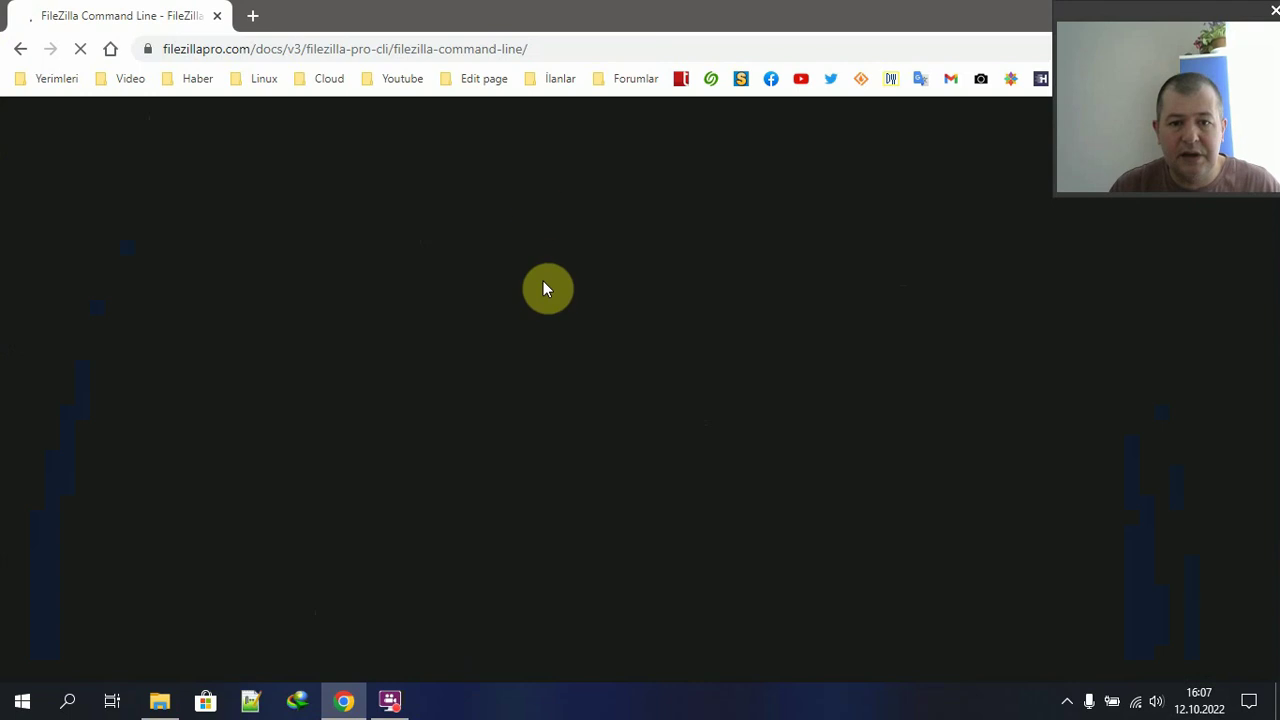
pyautogui.scroll(-3, 527, 260)
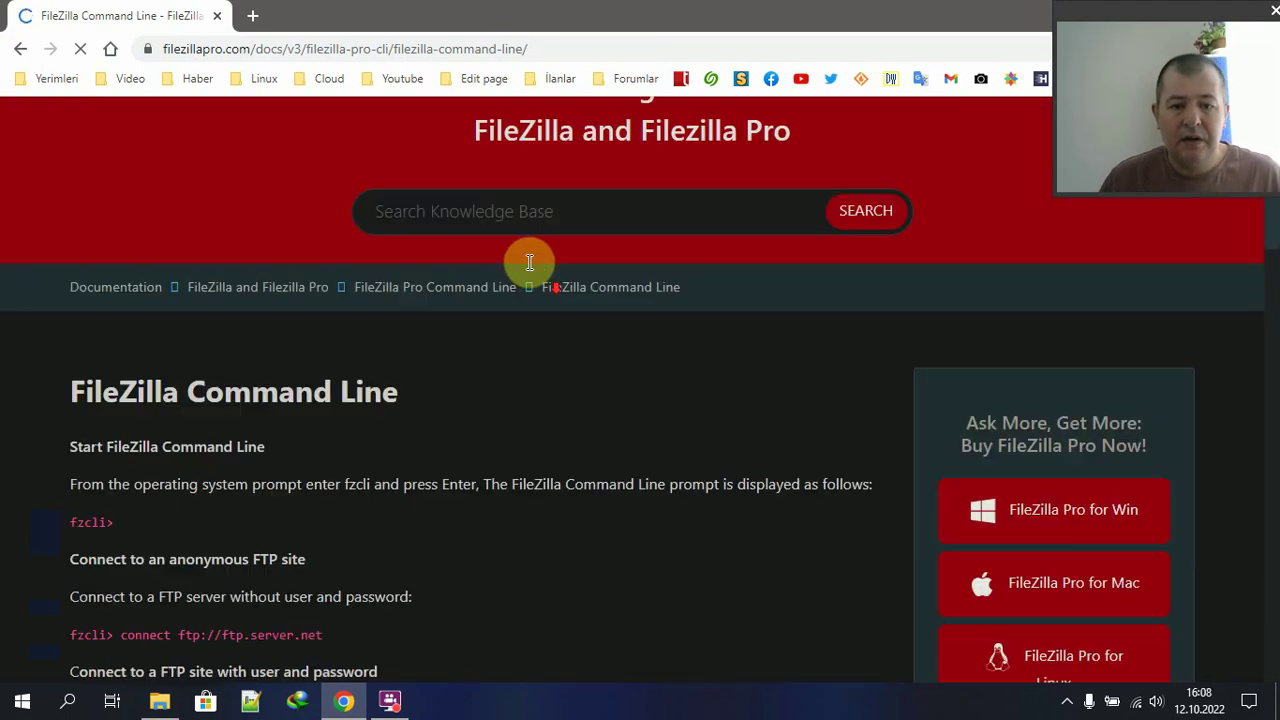
pyautogui.scroll(-2, 200, 425)
pyautogui.scroll(-8, 409, 431)
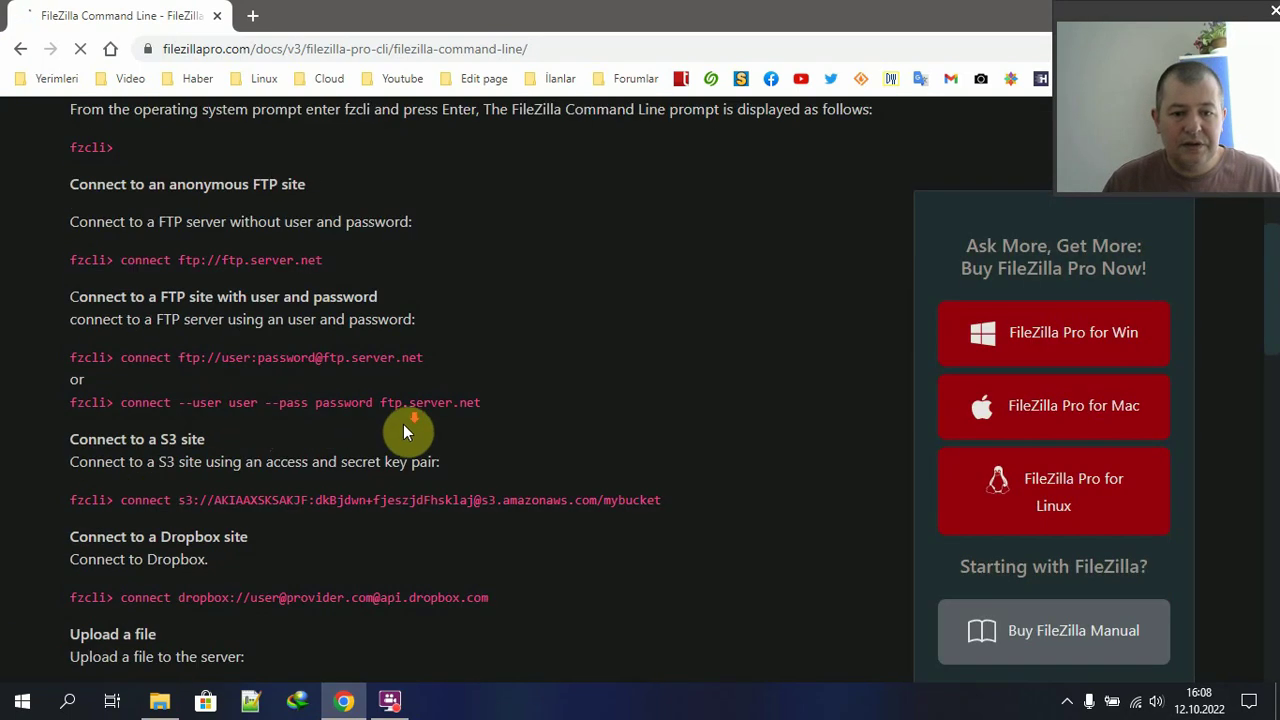
pyautogui.scroll(-15, 480, 465)
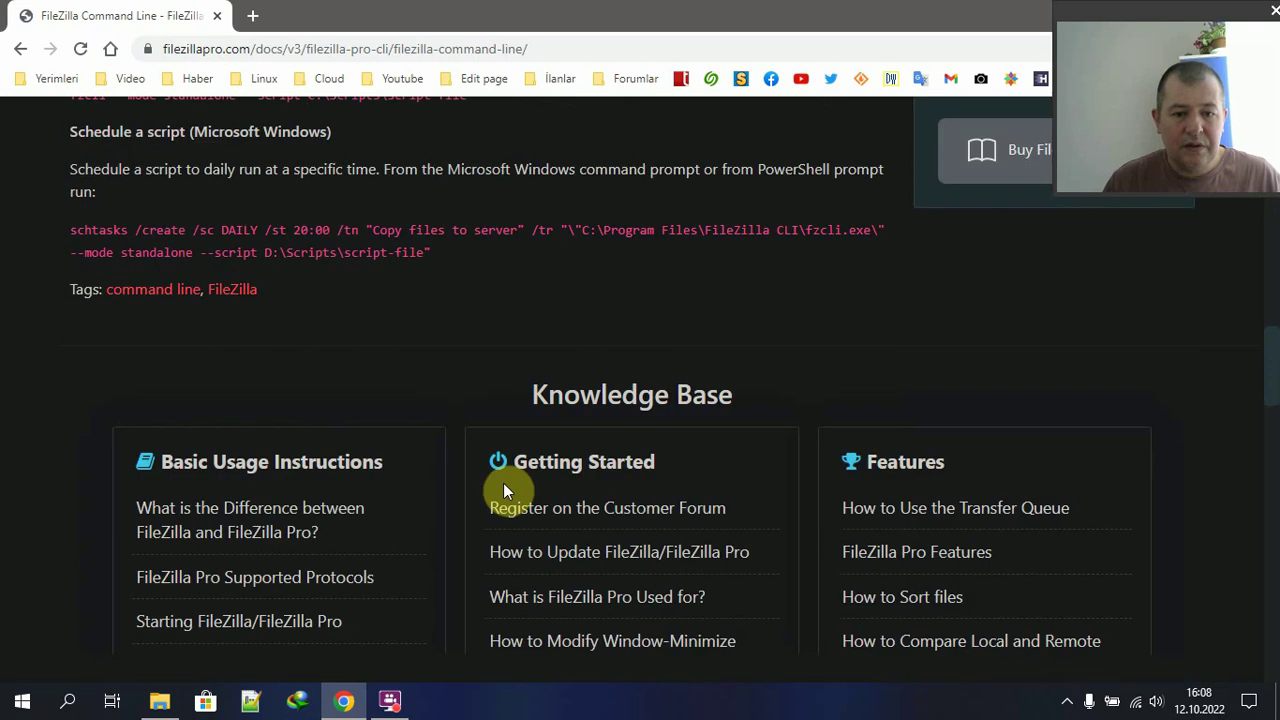
pyautogui.scroll(4, 561, 500)
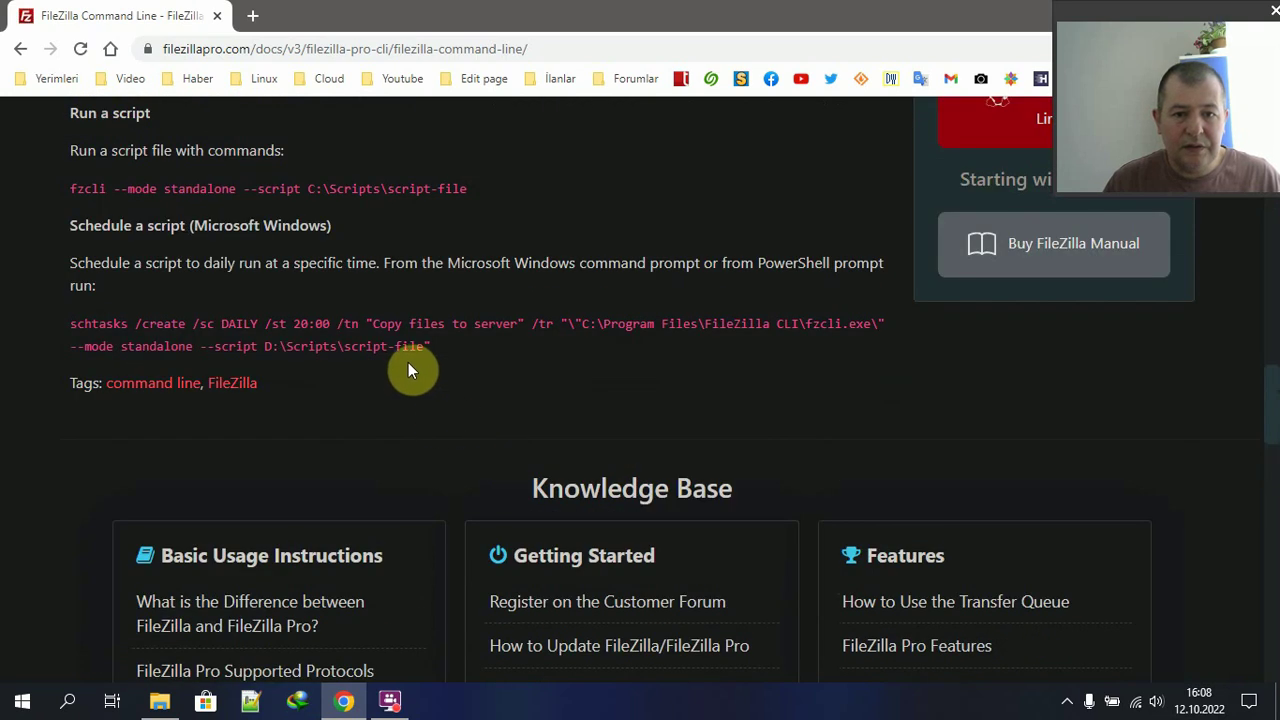
pyautogui.scroll(1, 407, 365)
pyautogui.scroll(-9, 406, 378)
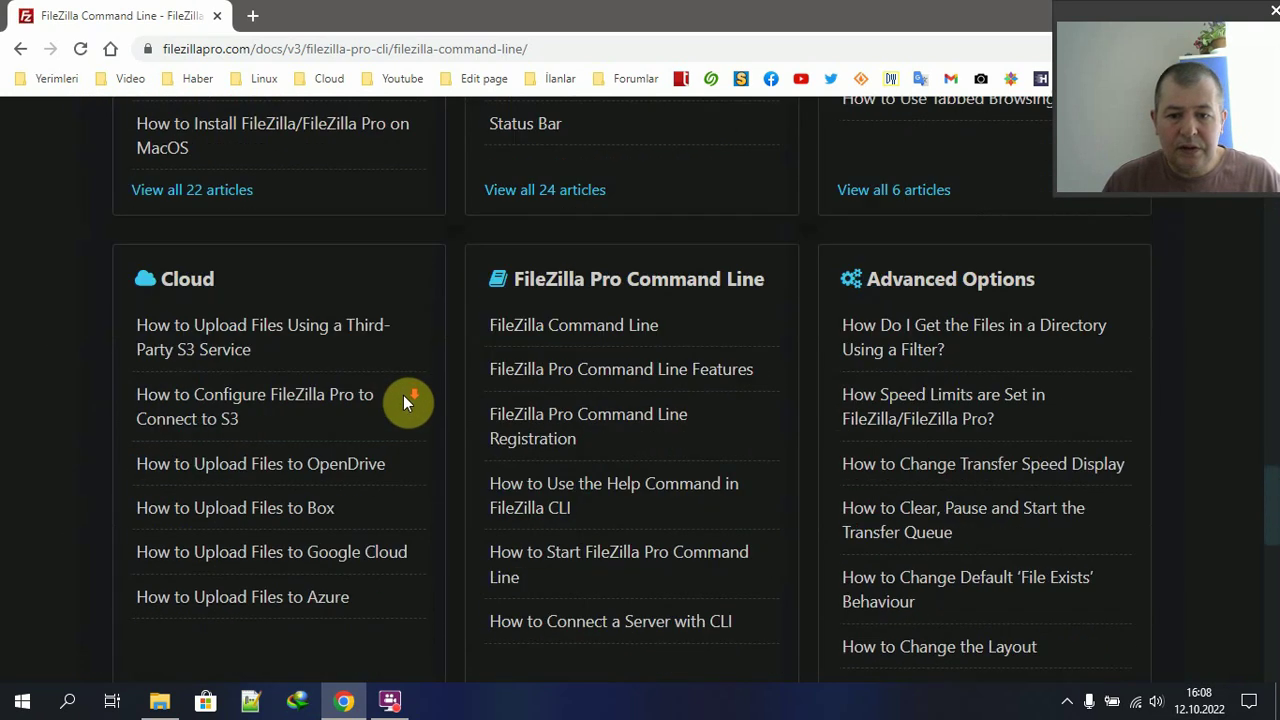
pyautogui.scroll(-9, 403, 395)
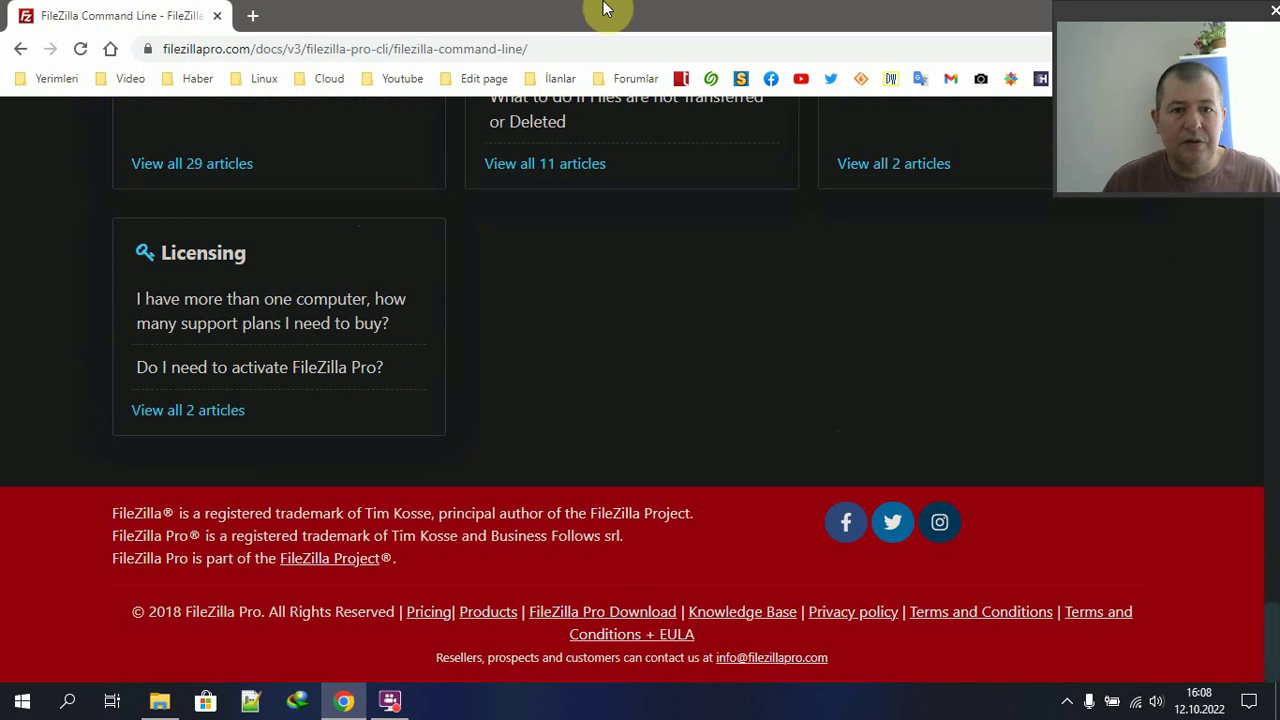
pyautogui.moveTo(604, 10); pyautogui.dragTo(511, 194)
pyautogui.click(970, 196)
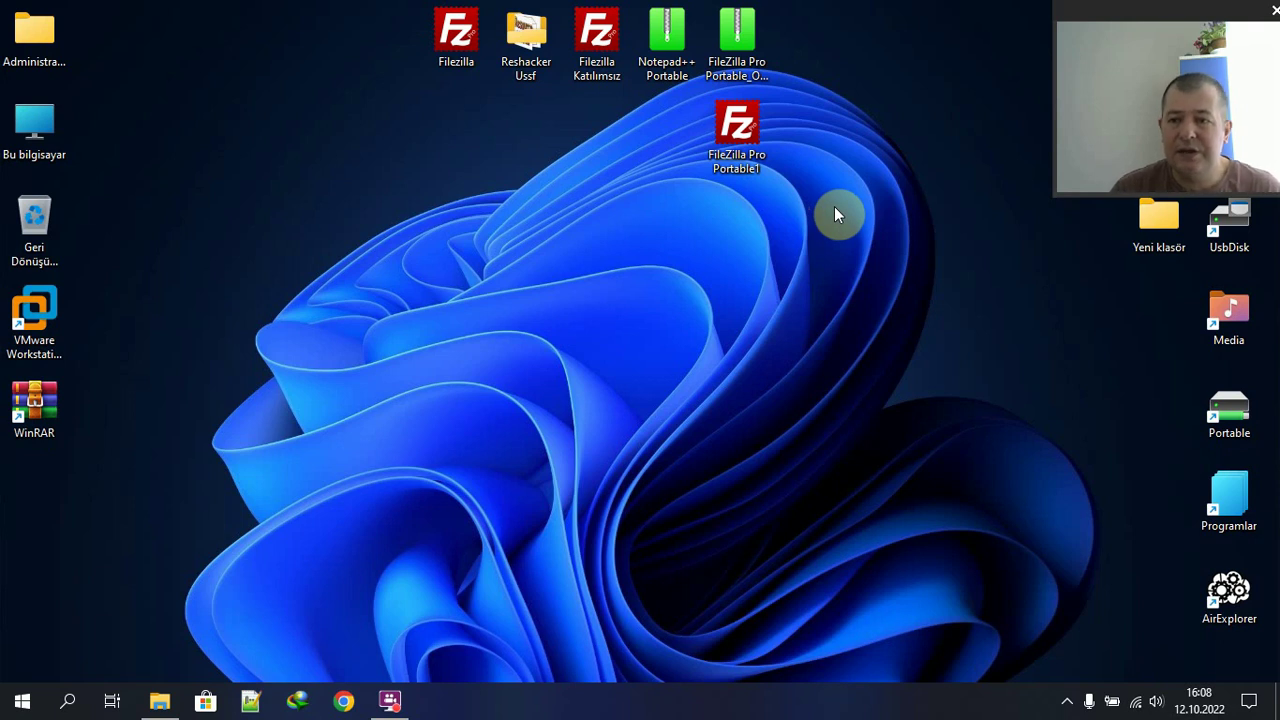
pyautogui.press('r')
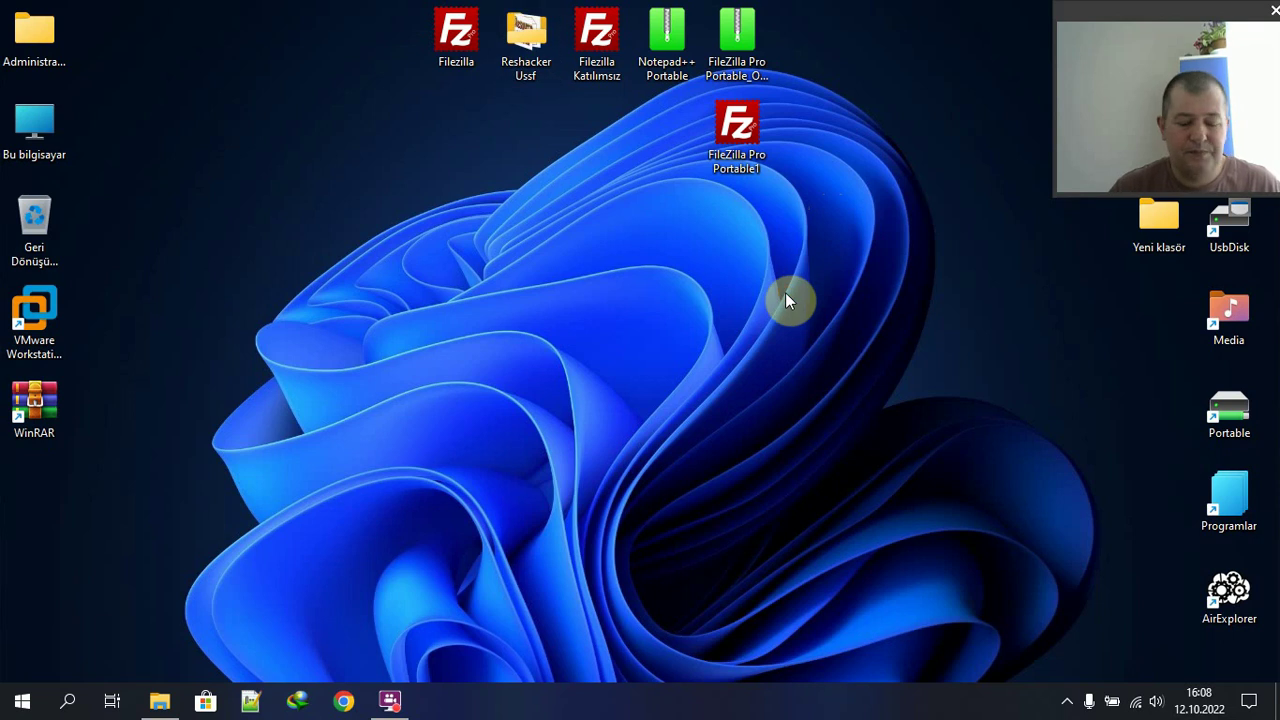